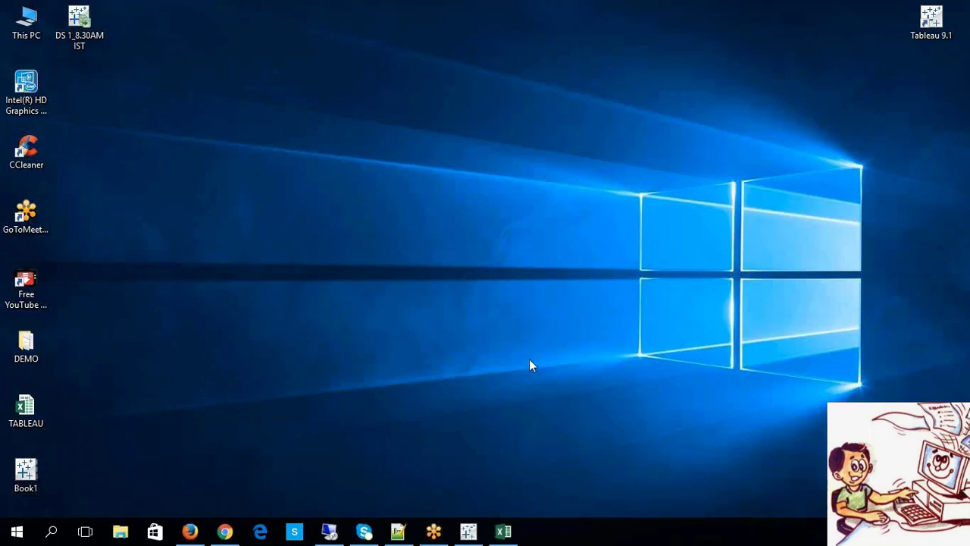
- Switch to Tableau and connect to the Sample - Superstore Excel workbook
click(510, 535)
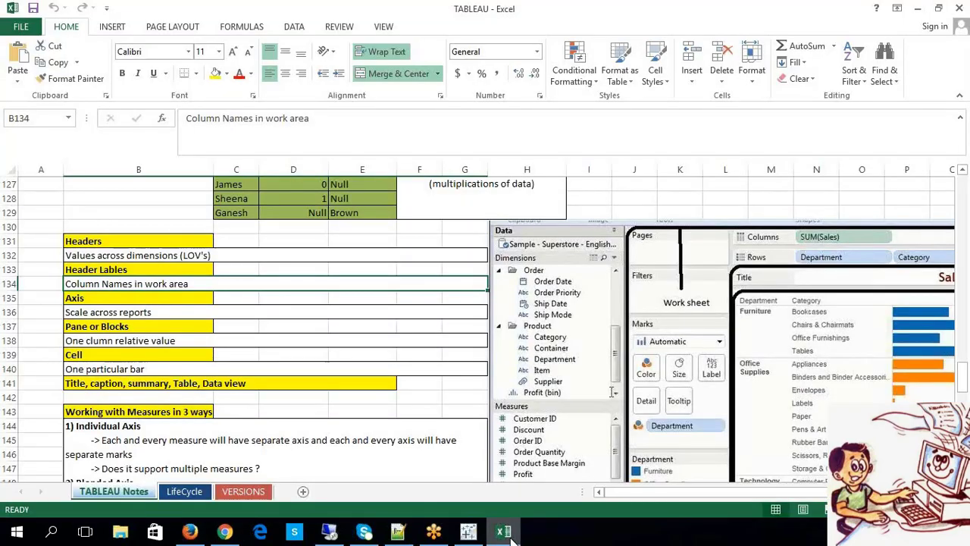
click(467, 533)
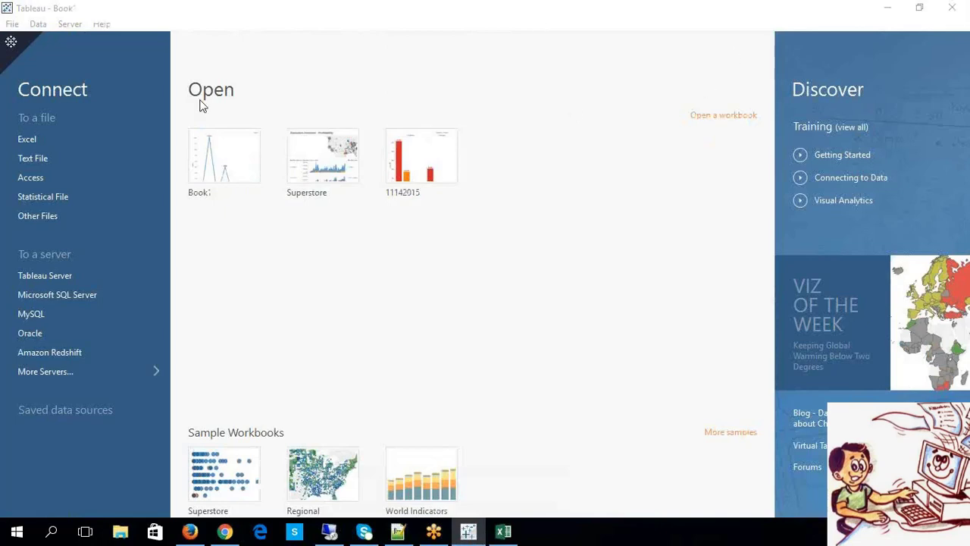
click(62, 139)
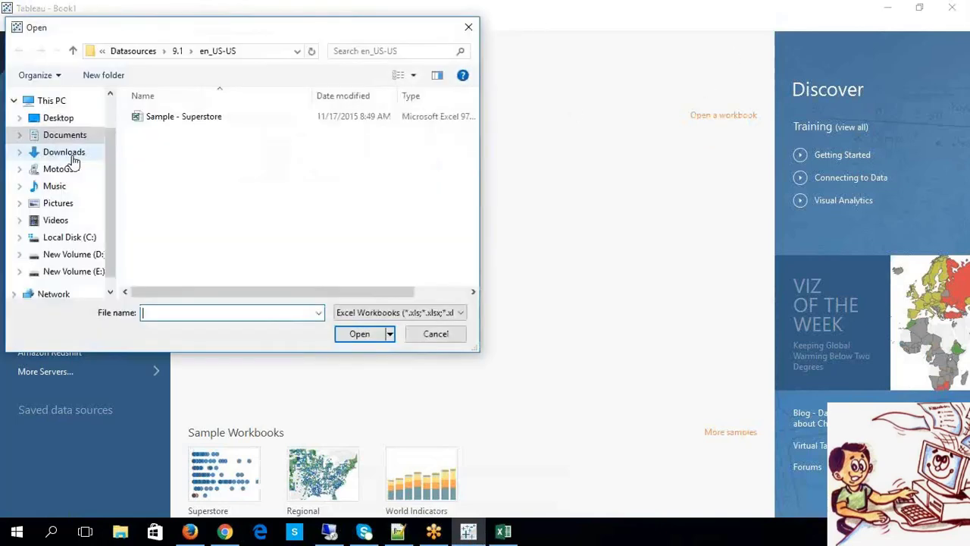
double_click(185, 121)
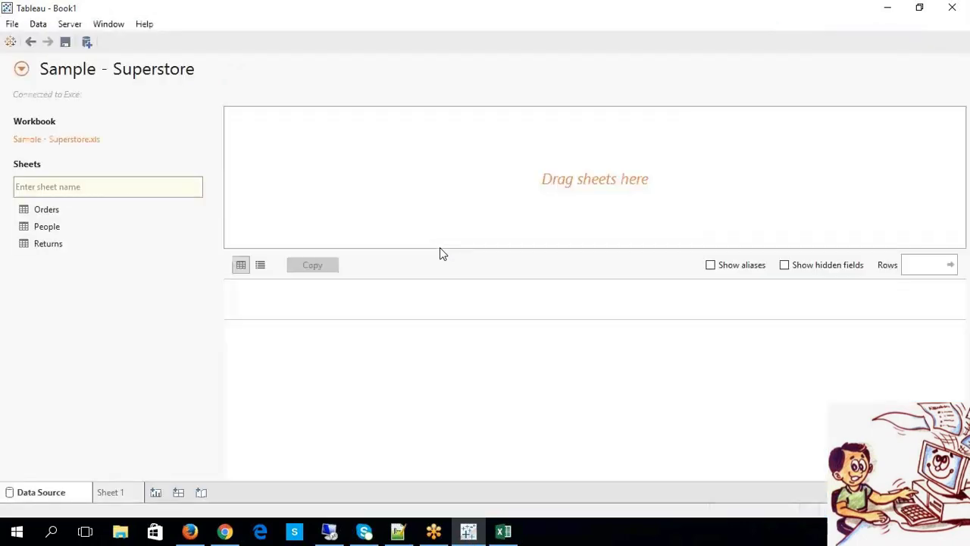
- Add the People and Returns sheets to the data source's join area
double_click(51, 225)
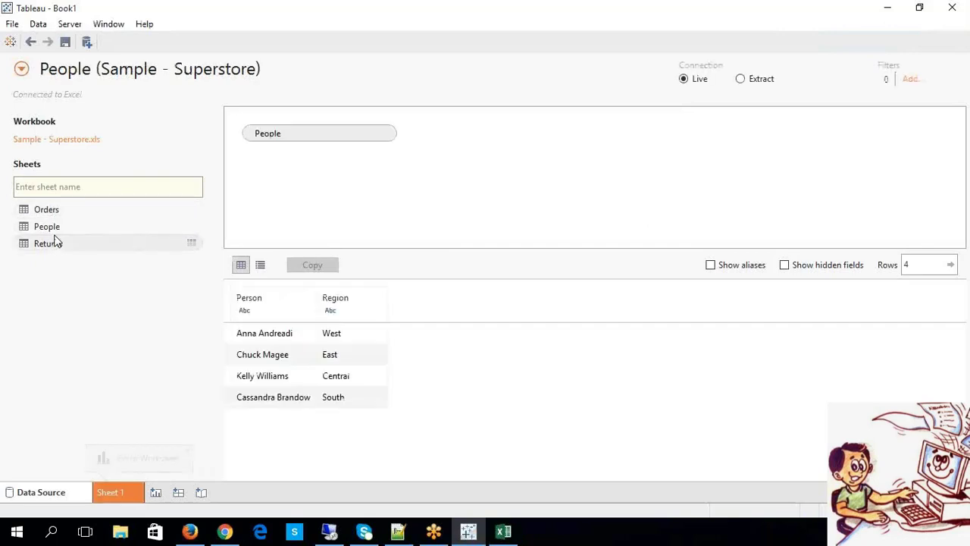
double_click(53, 243)
click(362, 438)
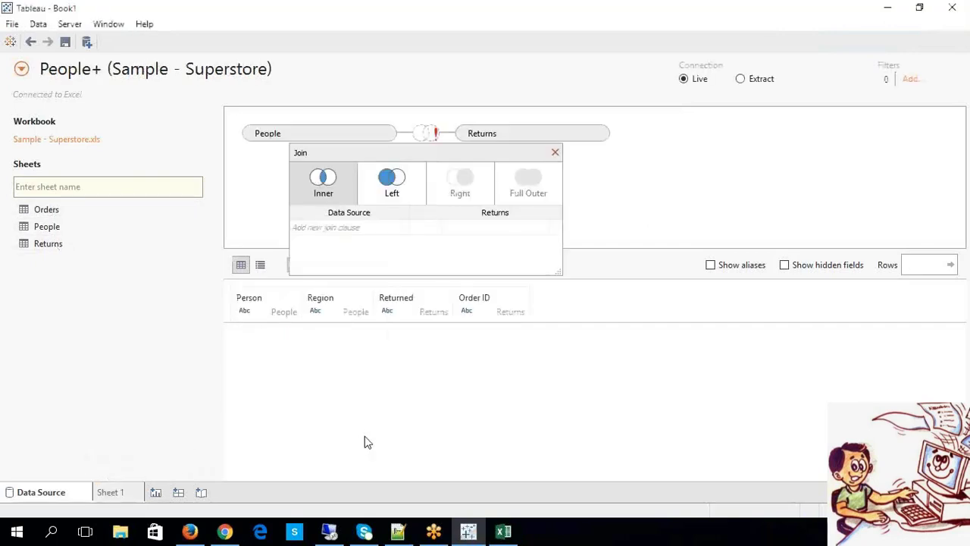
click(66, 213)
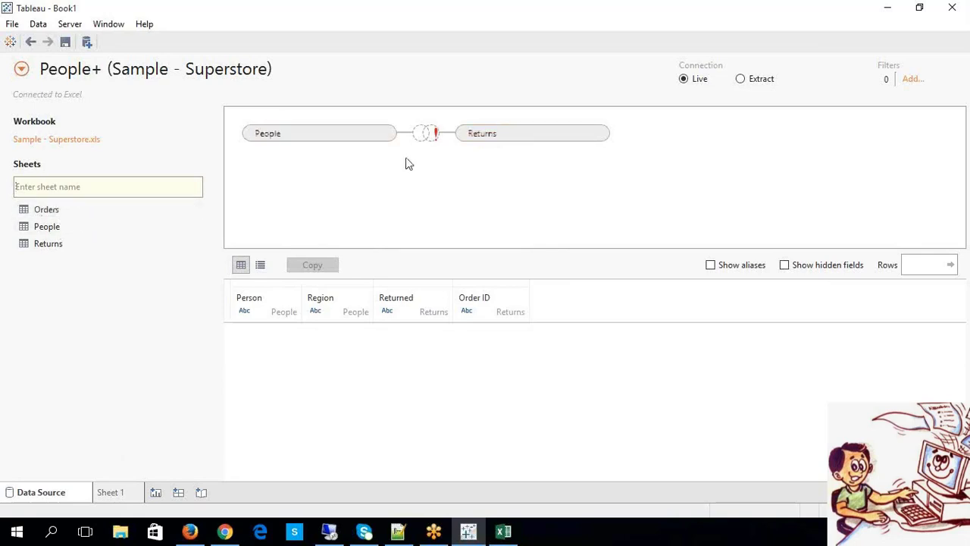
- Replace the People table with Orders as the primary table, and replace the joined Returns table with People
drag(43, 210, 310, 136)
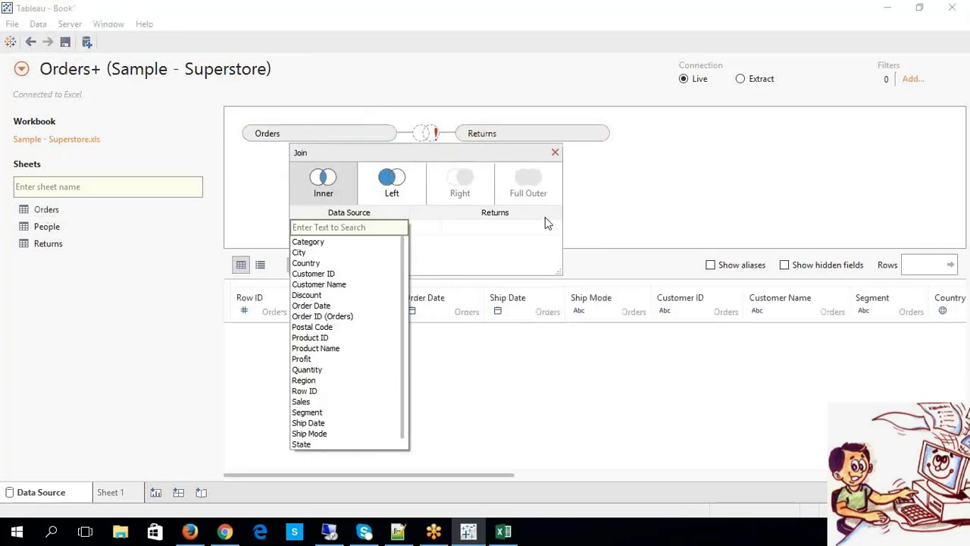
click(616, 207)
click(556, 153)
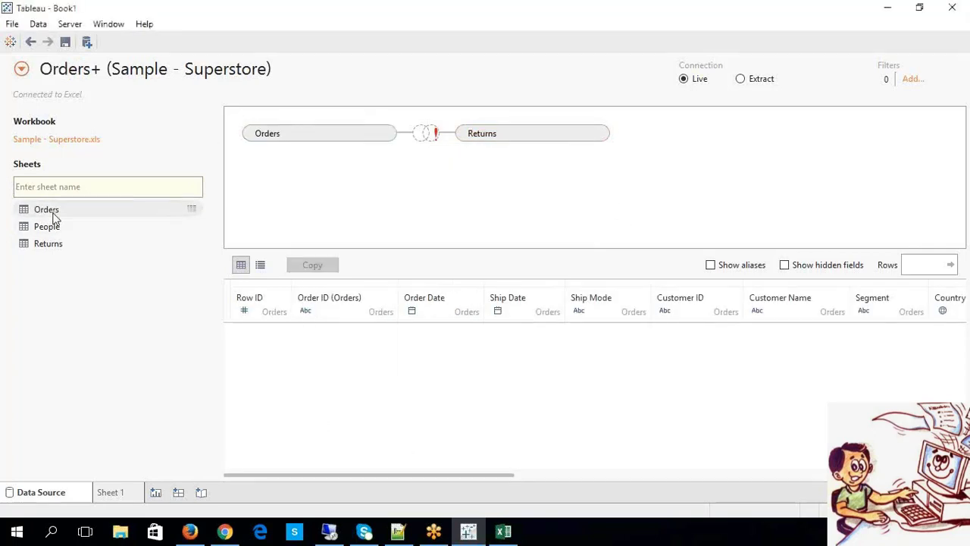
drag(47, 228, 474, 137)
click(591, 187)
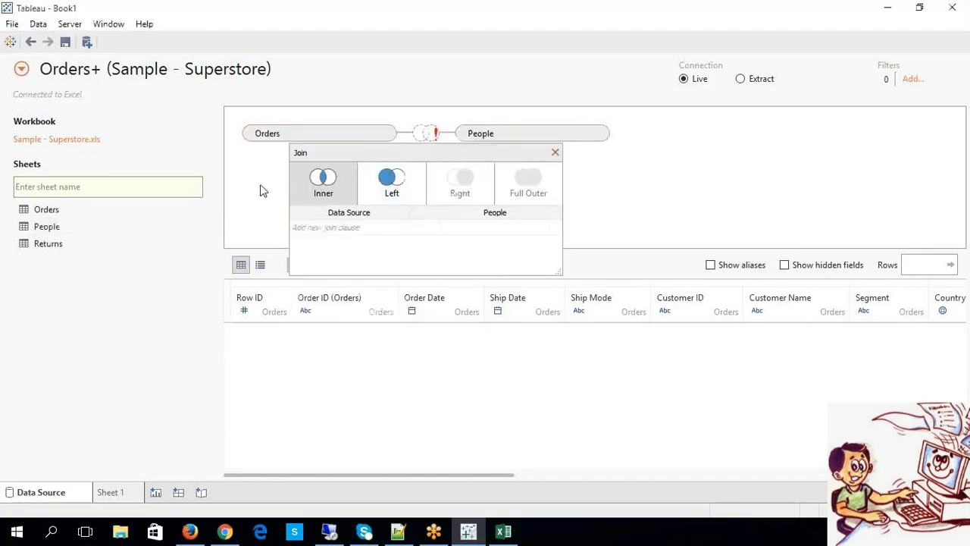
- Inner join Orders to People on Category = Person, and add the Returns sheet to the join
click(395, 199)
click(664, 192)
click(323, 182)
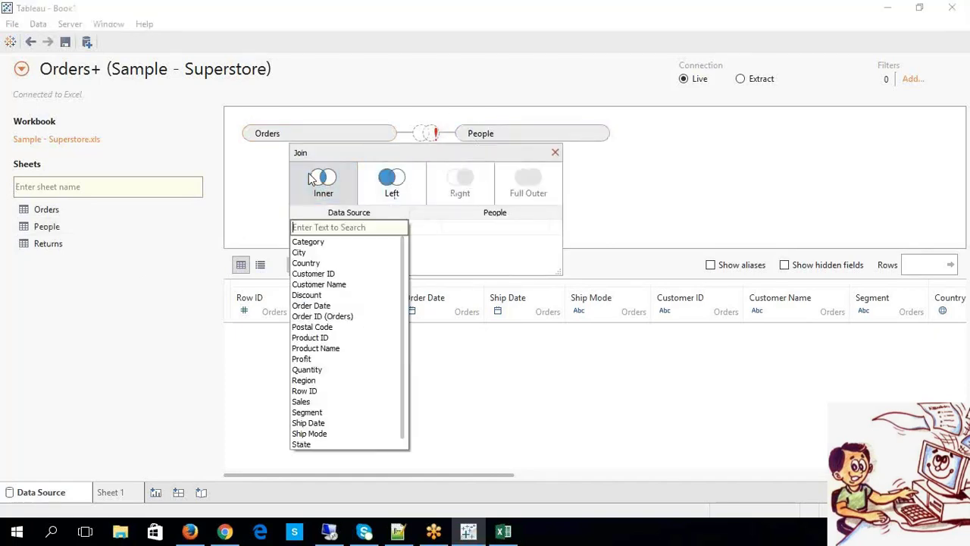
click(319, 242)
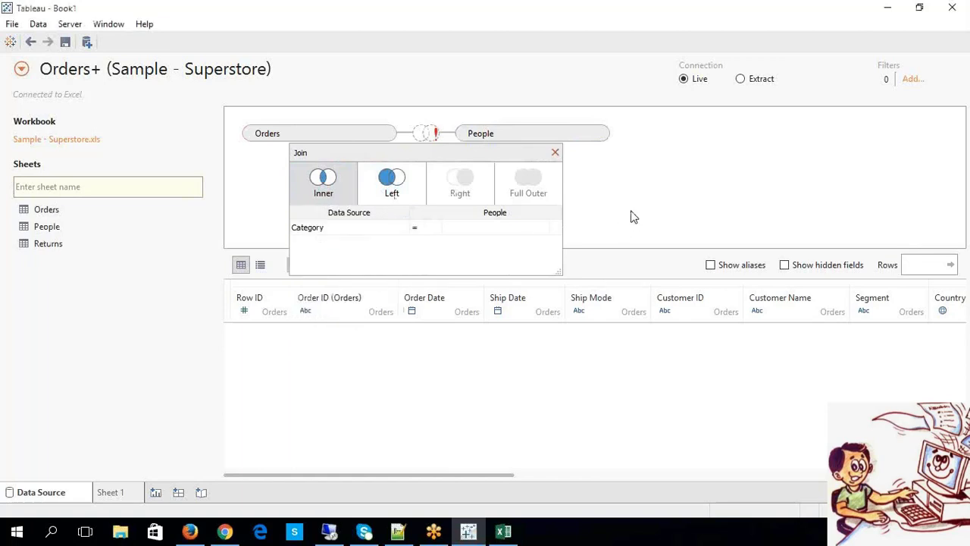
click(501, 227)
click(489, 242)
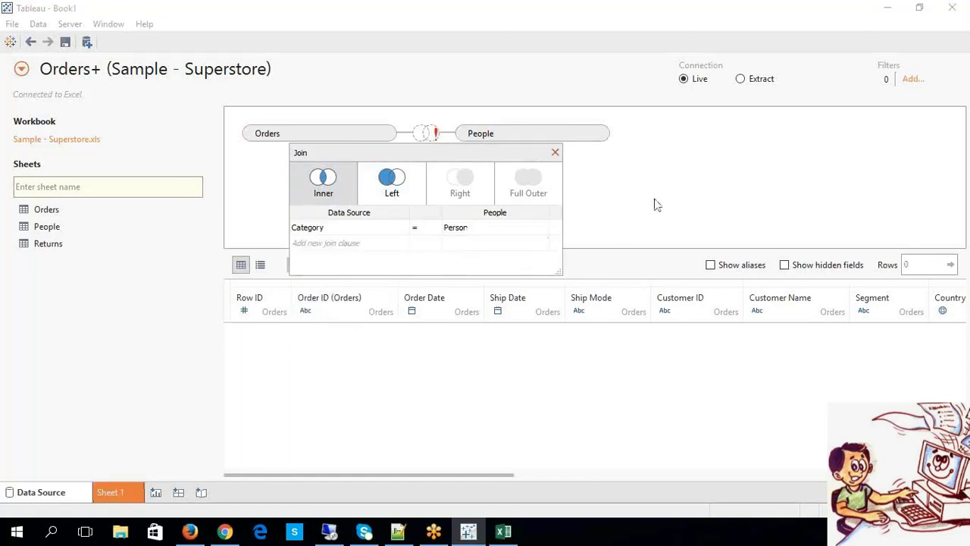
click(555, 153)
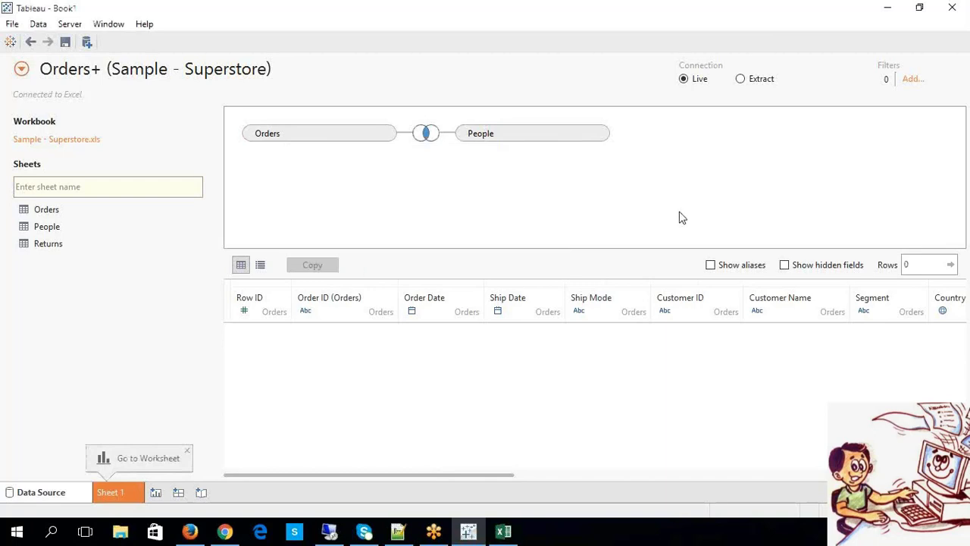
drag(67, 243, 288, 215)
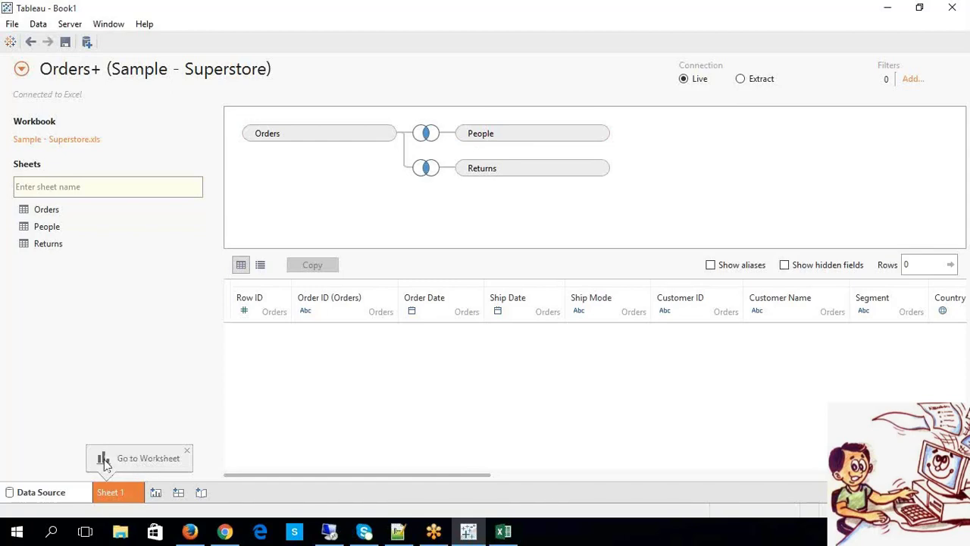
- On Sheet 1, build a stacked bar chart of the sum of Discount coloured by Category
click(114, 492)
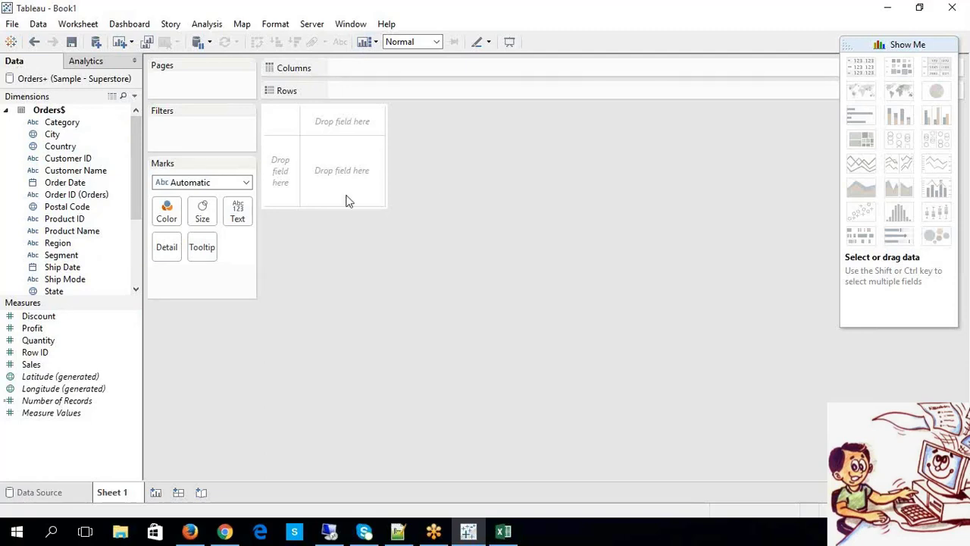
mouse_move(88, 123)
mouse_down()
mouse_move(354, 108)
mouse_move(360, 90)
mouse_up()
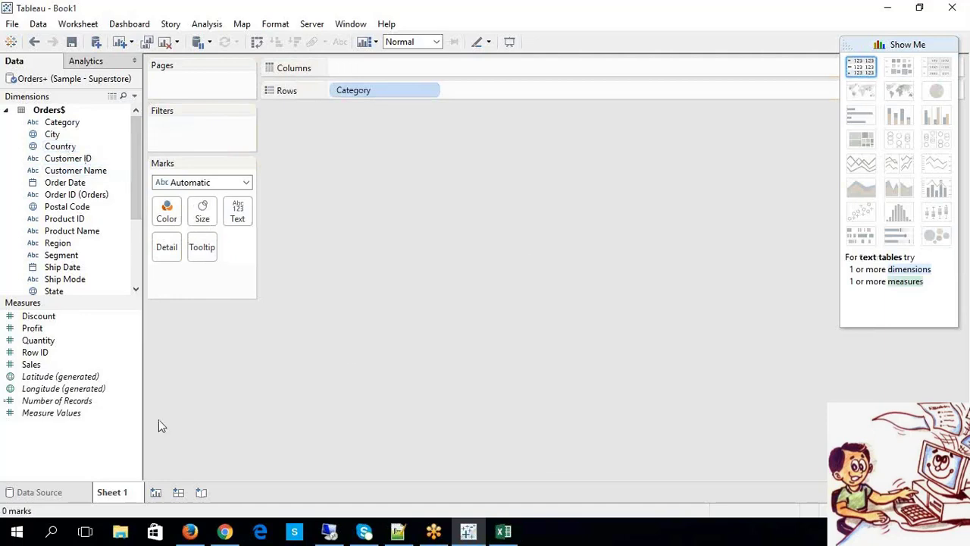
drag(34, 316, 370, 69)
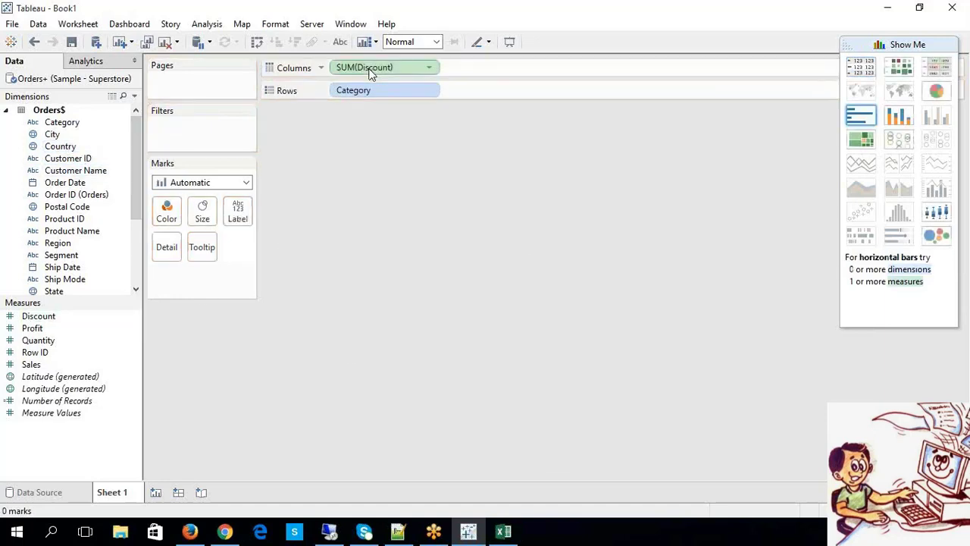
click(896, 115)
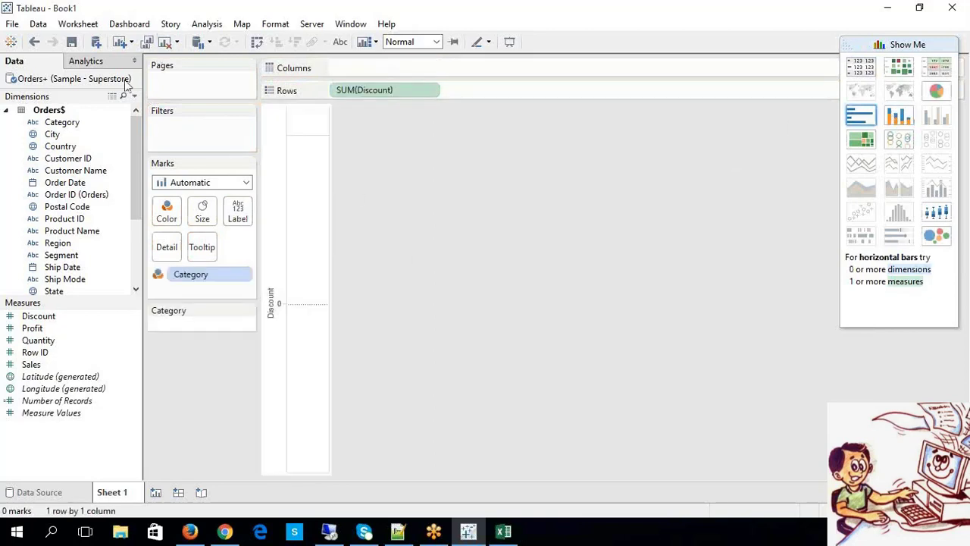
- In the data source, change the join between Orders and Returns to a left join
click(47, 496)
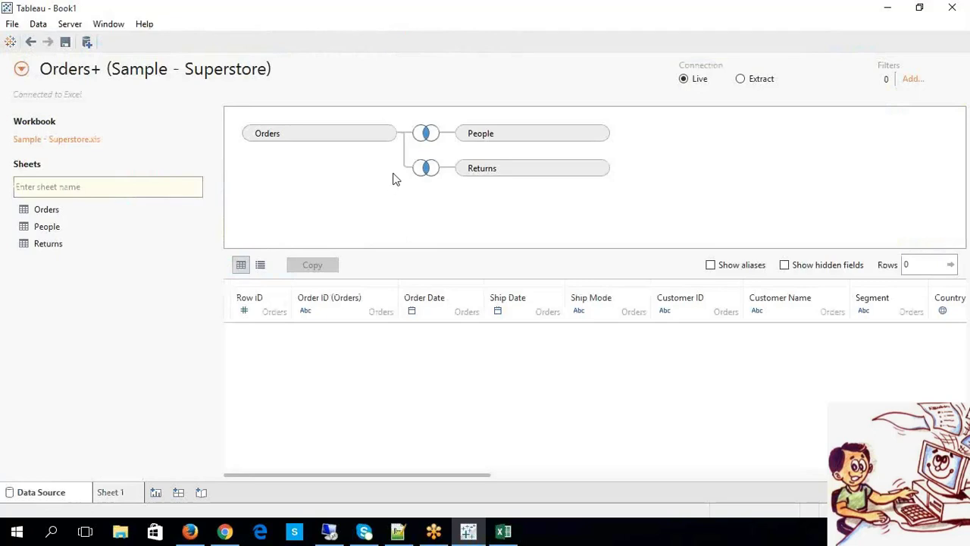
drag(368, 137, 464, 134)
click(426, 168)
click(396, 218)
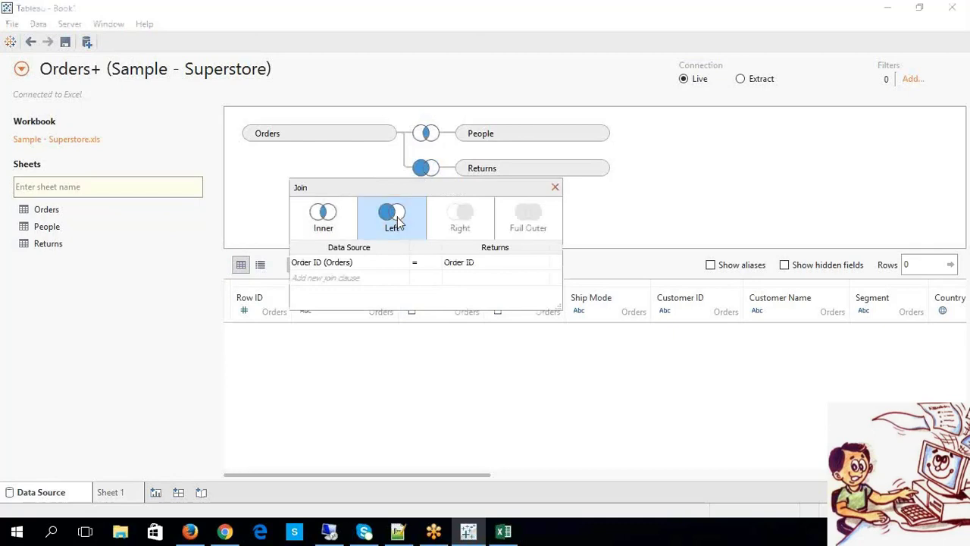
click(554, 188)
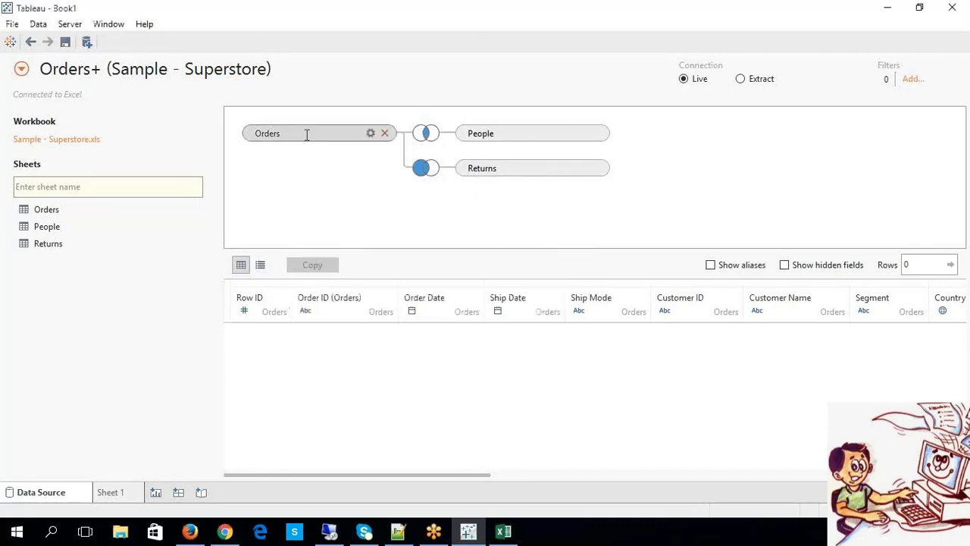
- Remove Orders with all its dependents, and rebuild the data source with Orders inner joined to People and Returns
click(385, 132)
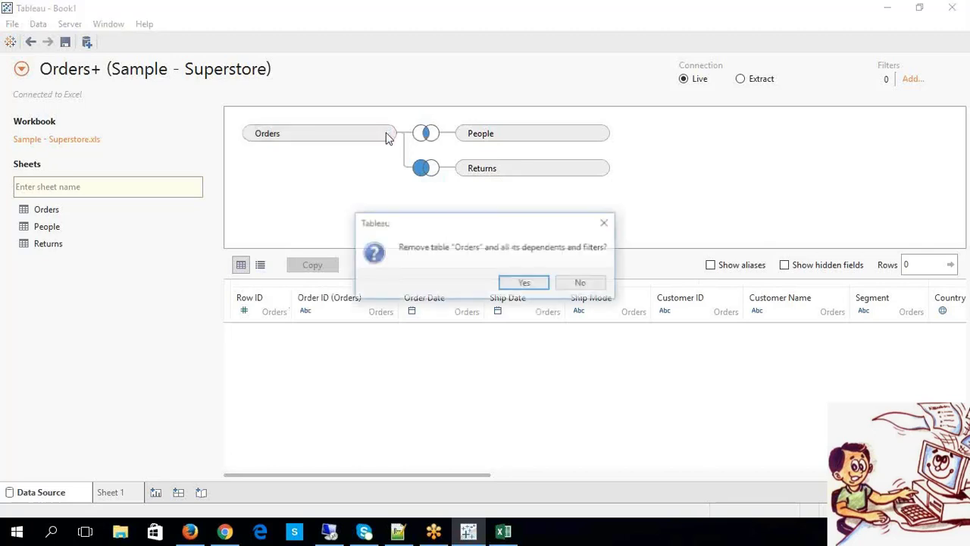
click(531, 285)
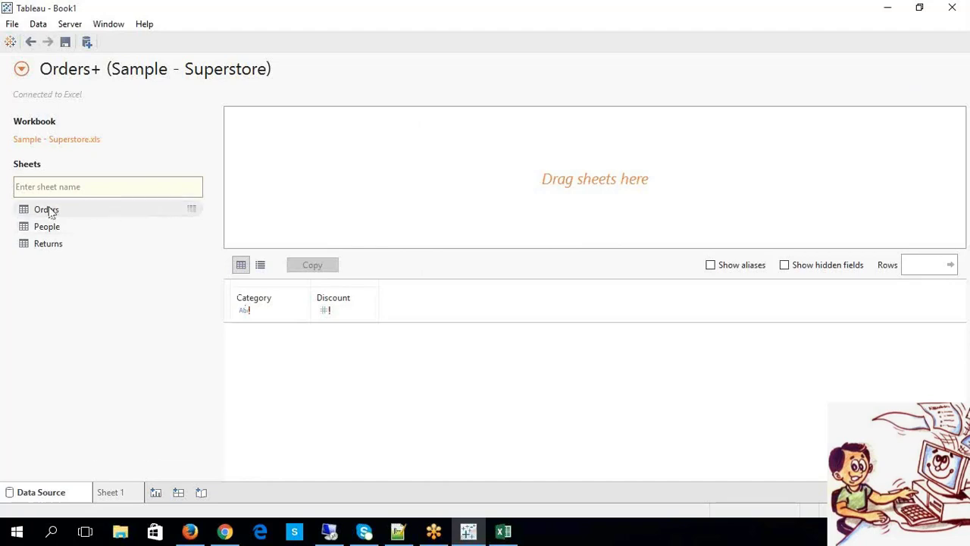
drag(44, 212, 253, 138)
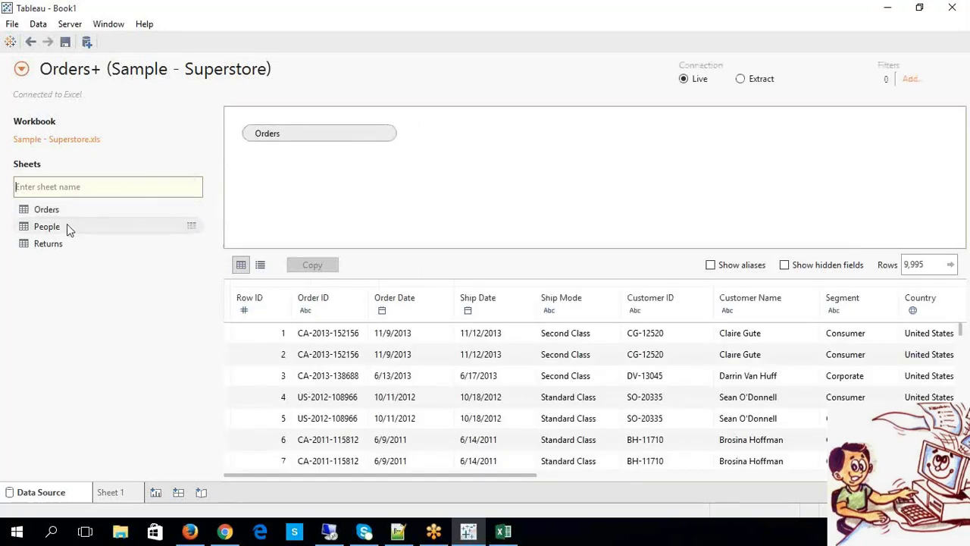
drag(66, 245, 399, 141)
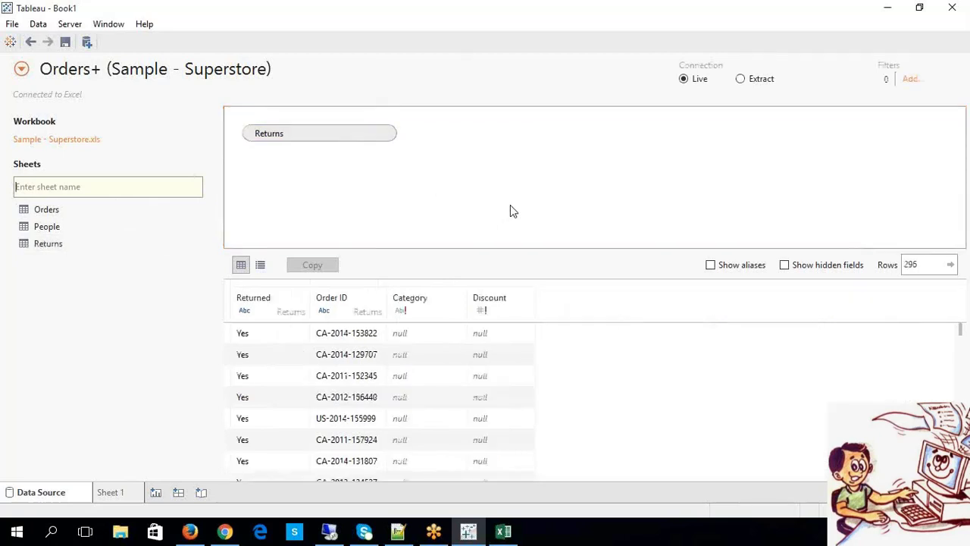
drag(39, 213, 288, 135)
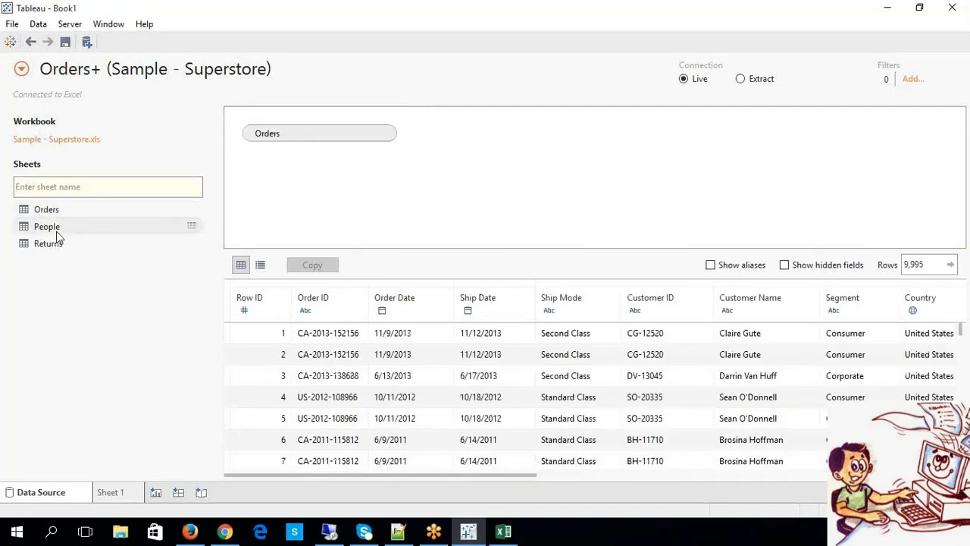
drag(56, 229, 592, 191)
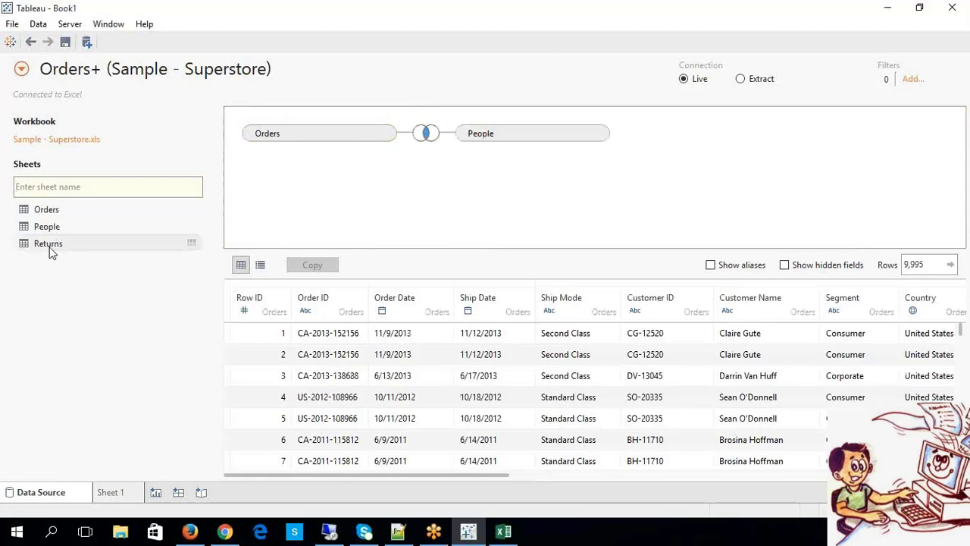
drag(48, 243, 616, 220)
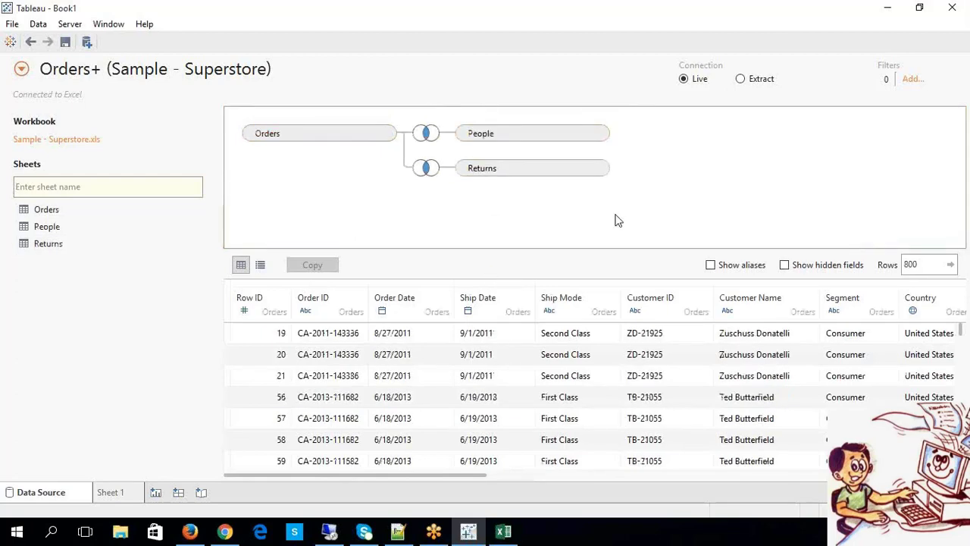
- Clear Sheet 1 by removing SUM(Discount) from the rows and Category from the colour marks
click(120, 494)
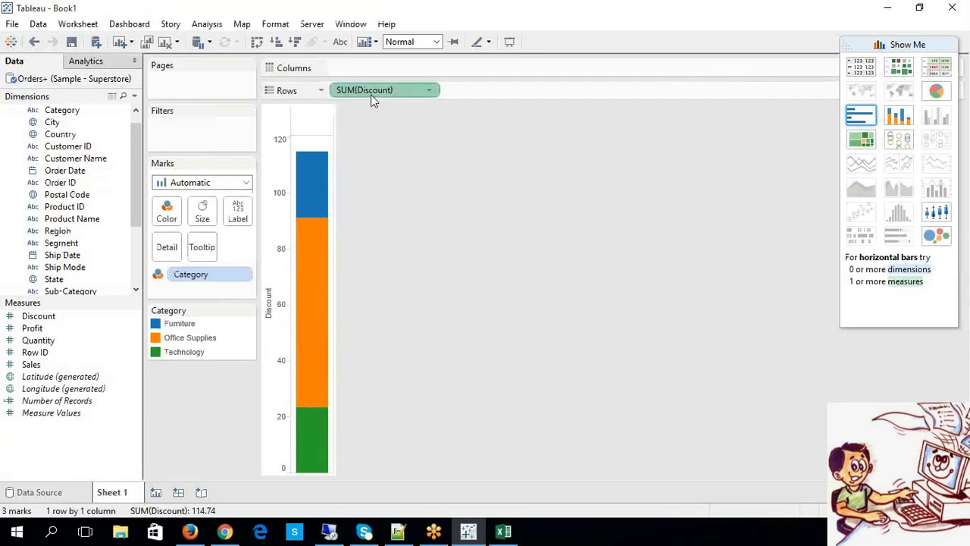
drag(371, 91, 358, 252)
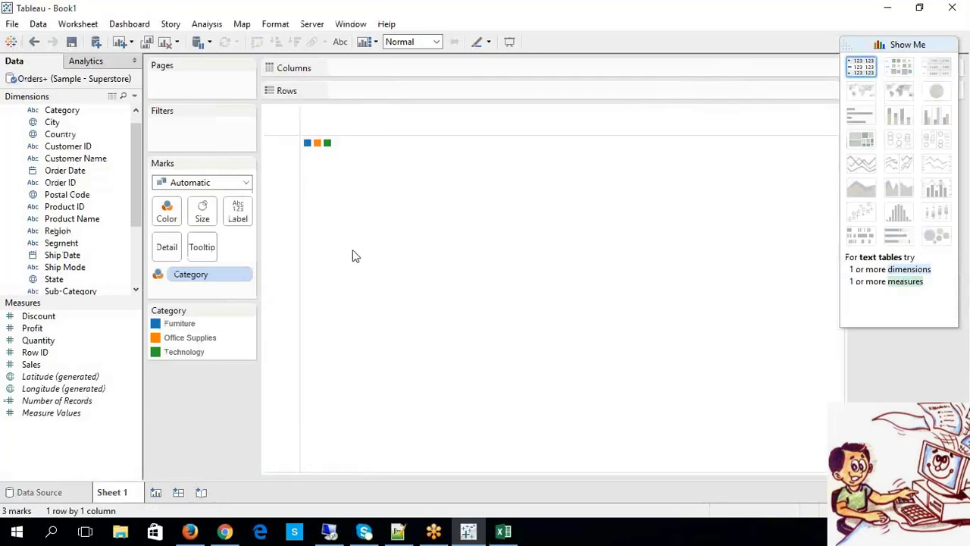
click(215, 275)
key(Delete)
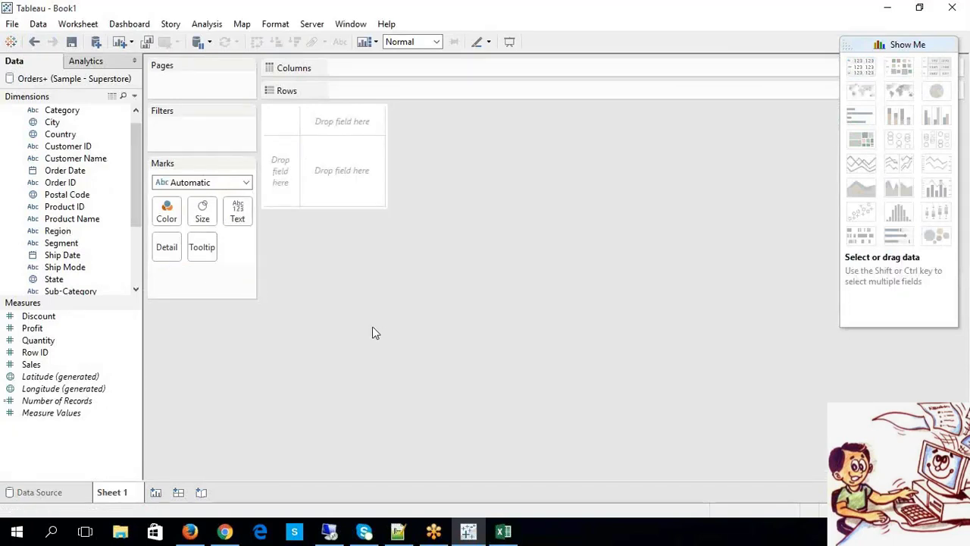
- Build a horizontal bar chart with Category on rows and the sum of Discount on columns
drag(64, 111, 348, 89)
click(364, 91)
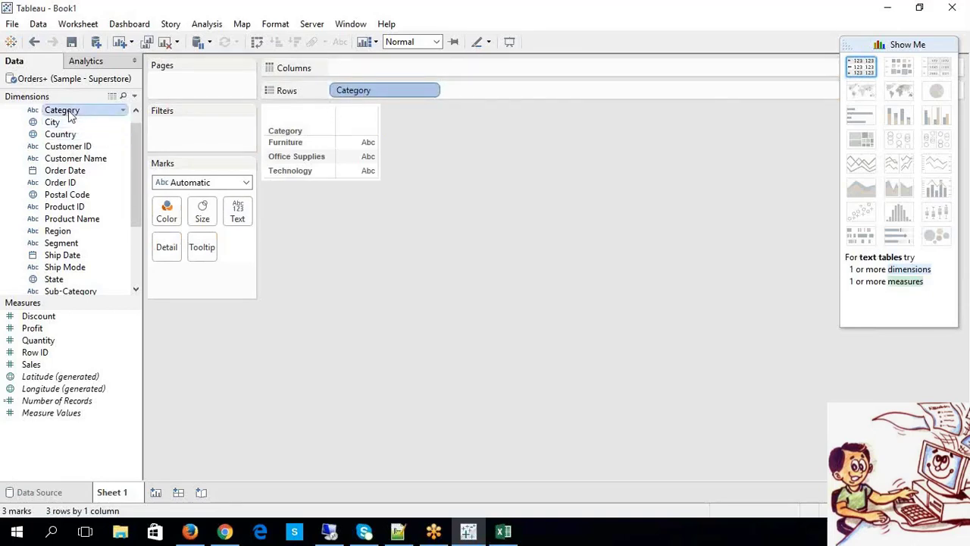
drag(134, 140, 136, 127)
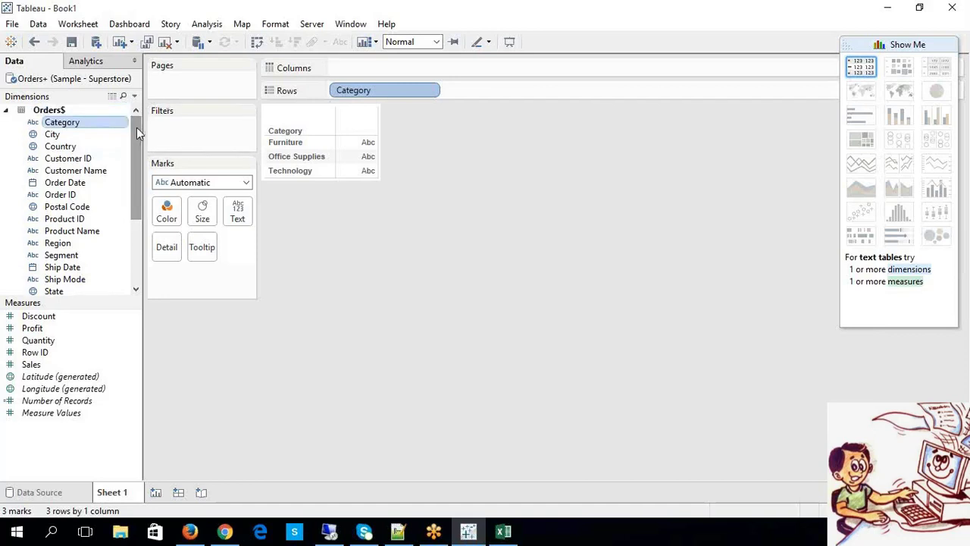
click(38, 316)
mouse_move(40, 322)
mouse_down()
mouse_move(278, 320)
mouse_move(374, 85)
mouse_move(360, 73)
mouse_up()
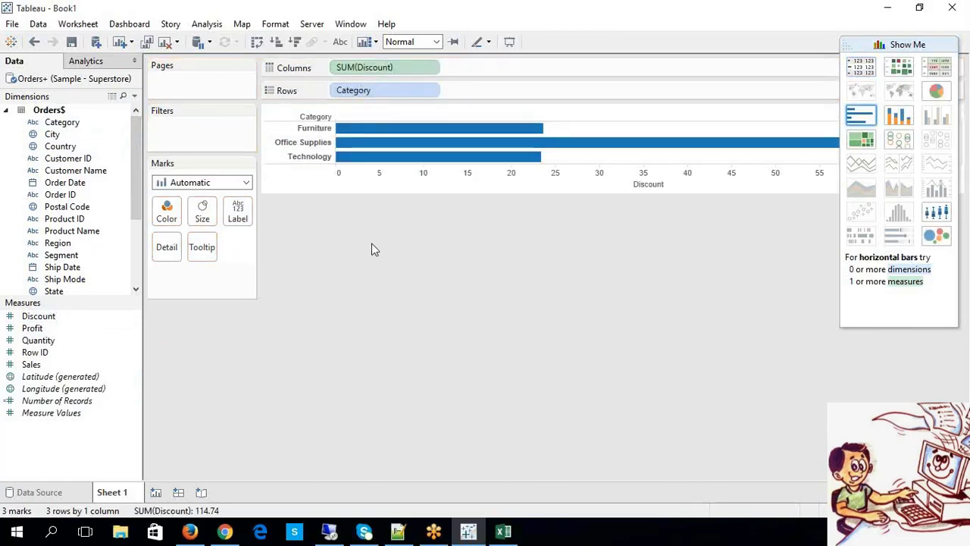
- Change the alias of the Technology category header to Technology_BIGC
click(309, 142)
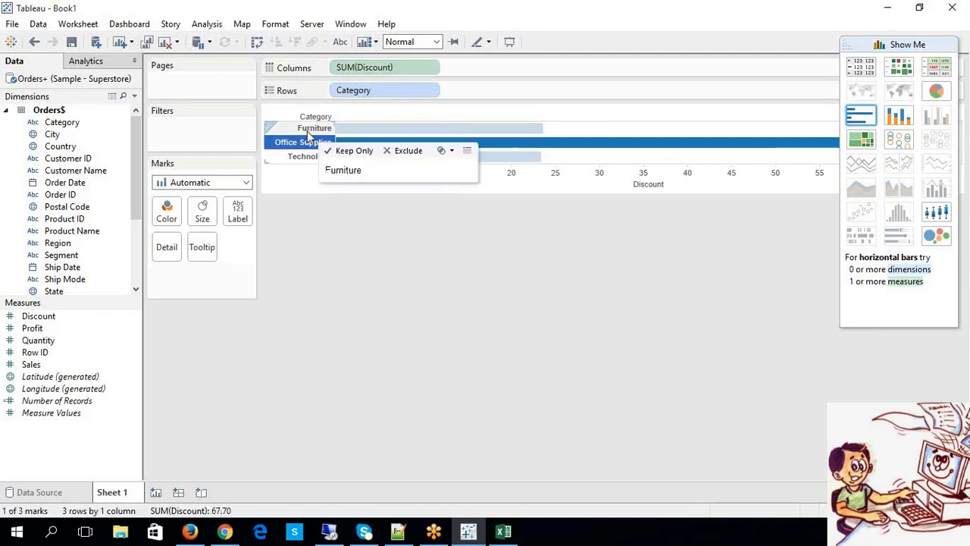
click(310, 129)
click(305, 157)
right_click(307, 158)
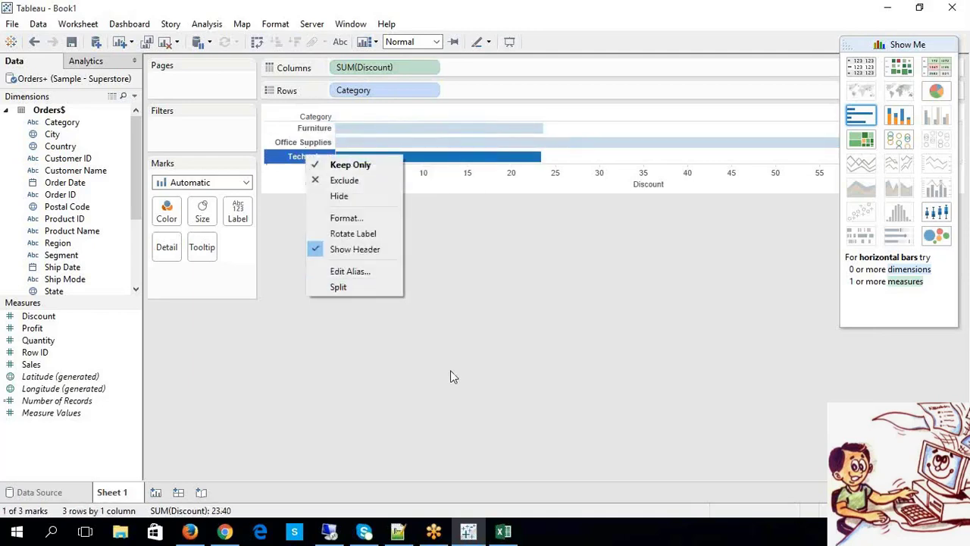
click(350, 270)
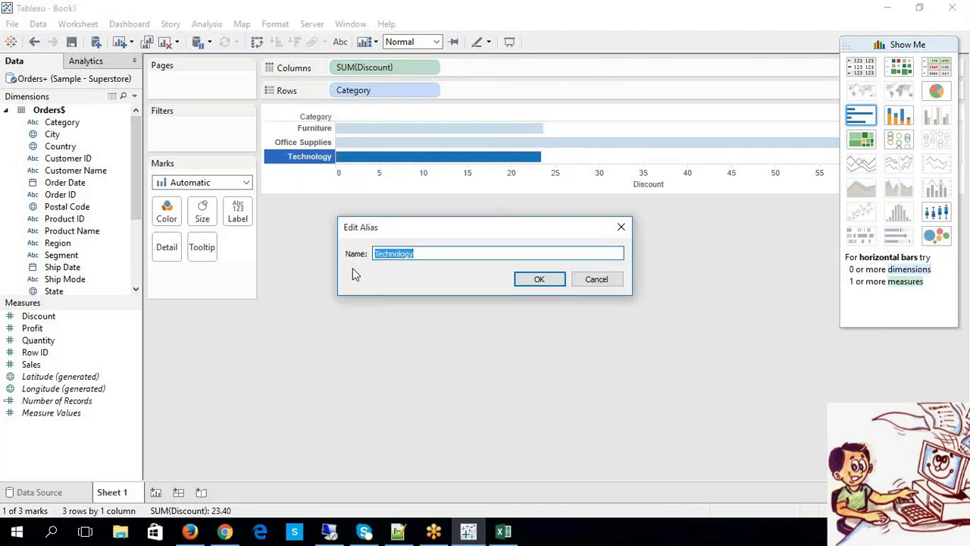
click(423, 258)
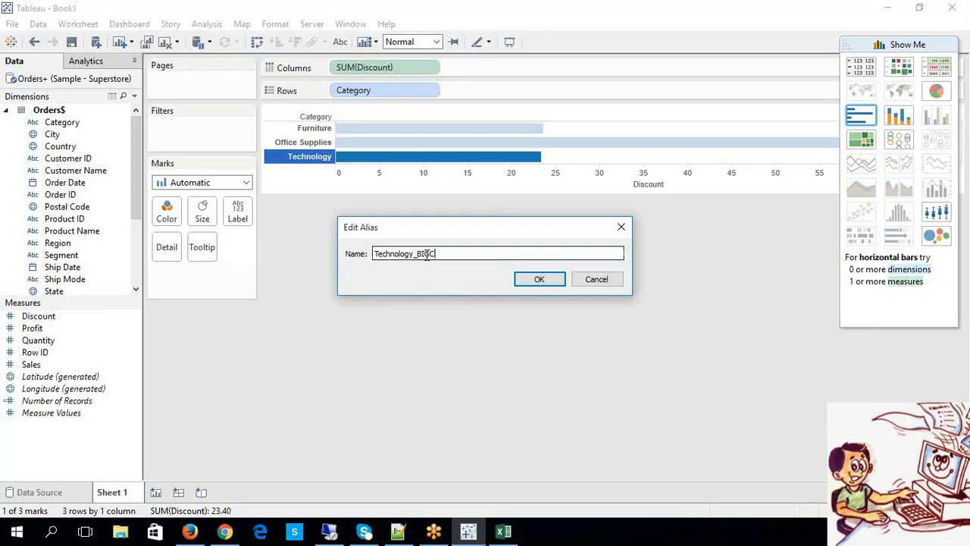
click(536, 279)
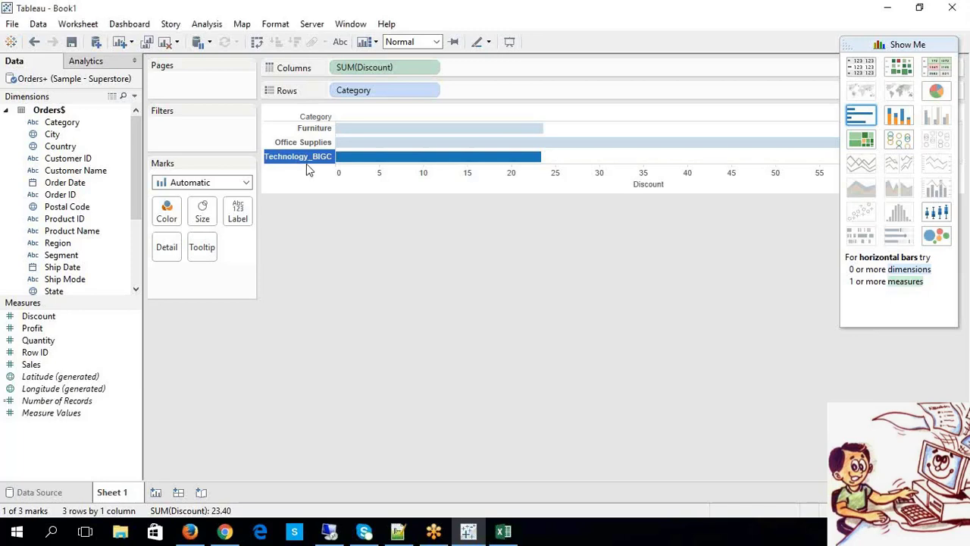
- Examine the Furniture, Office Supplies and Technology_BIGC headers by highlighting them with their bars in the chart
key(Up)
key(Up)
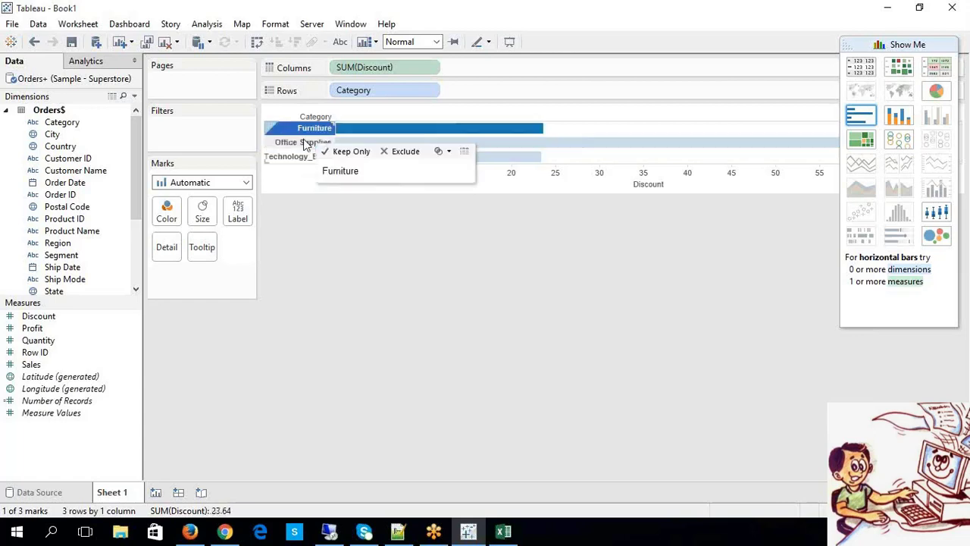
key(Down)
key(Down)
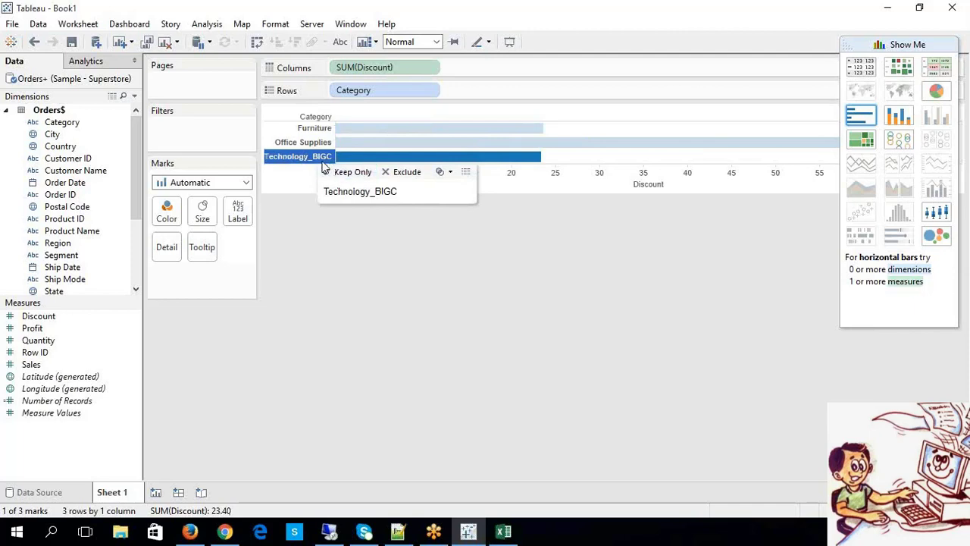
key(Up)
key(Up)
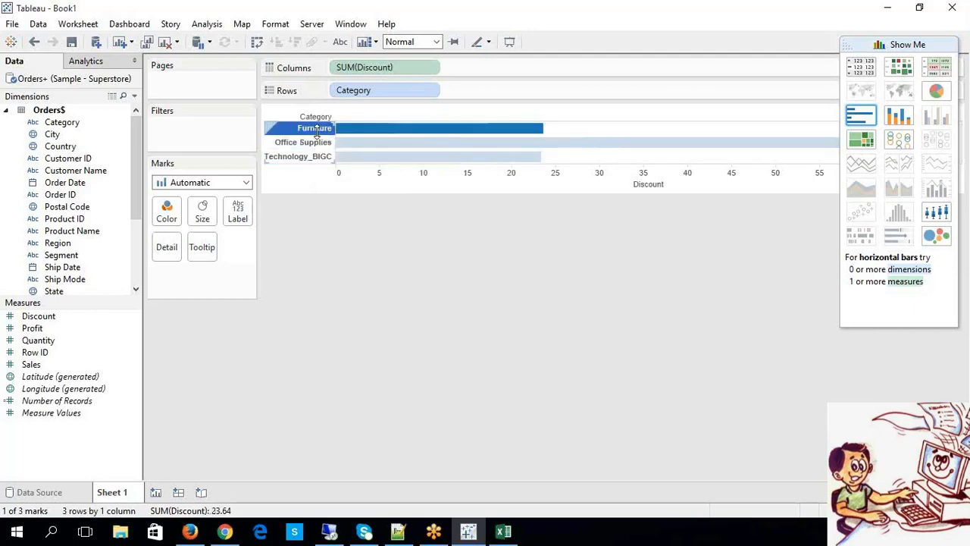
key(Down)
key(Down)
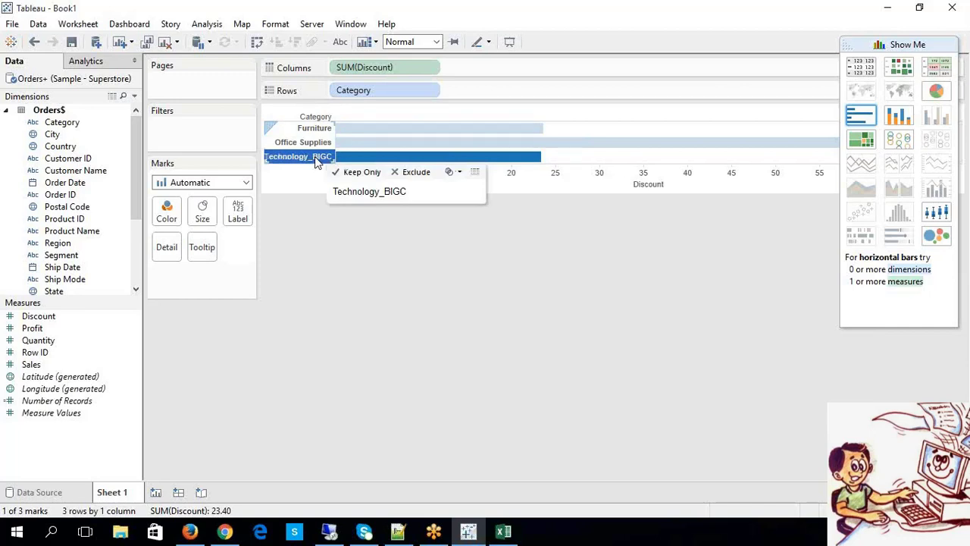
click(416, 329)
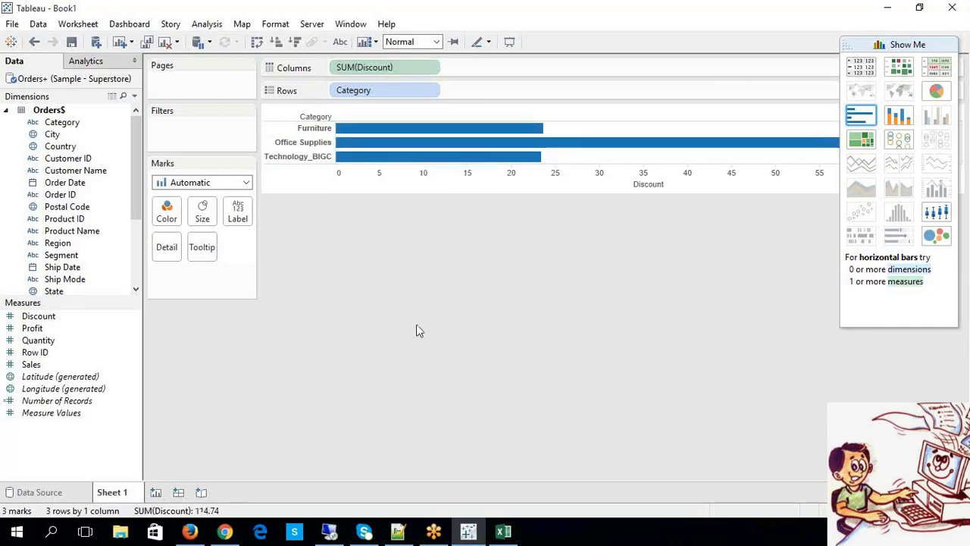
click(295, 156)
click(290, 137)
click(314, 128)
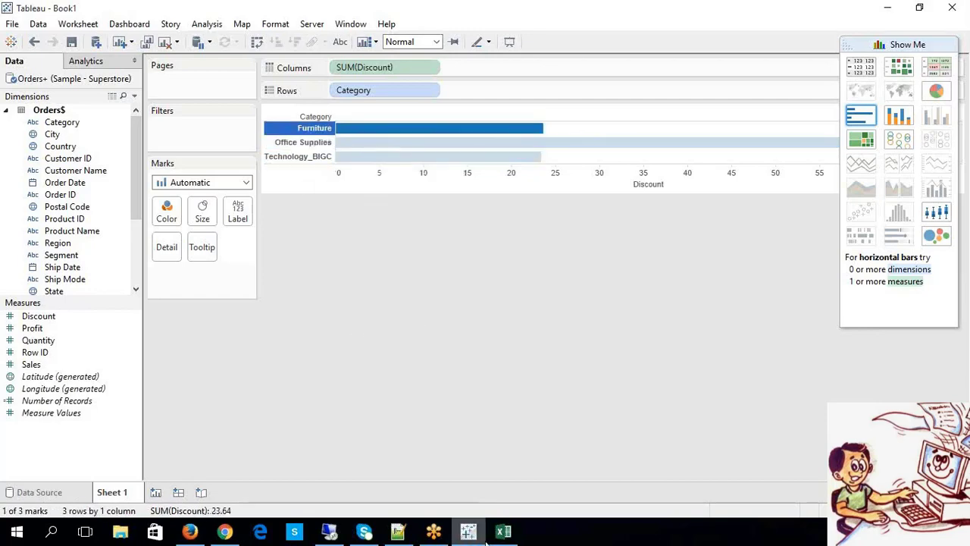
- Switch to Excel to read the Headers definition in the TABLEAU Notes sheet, and return to the Tableau bar chart
click(503, 531)
click(118, 243)
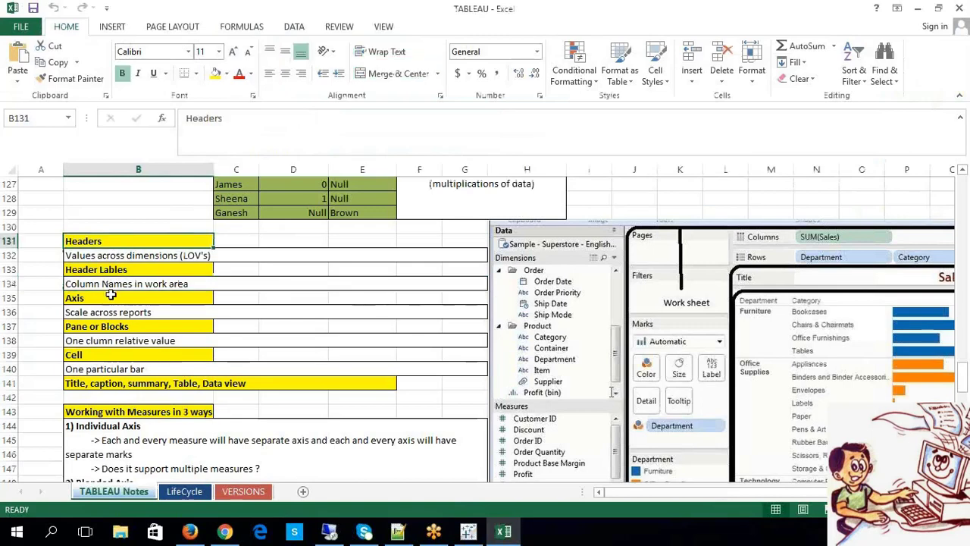
double_click(97, 255)
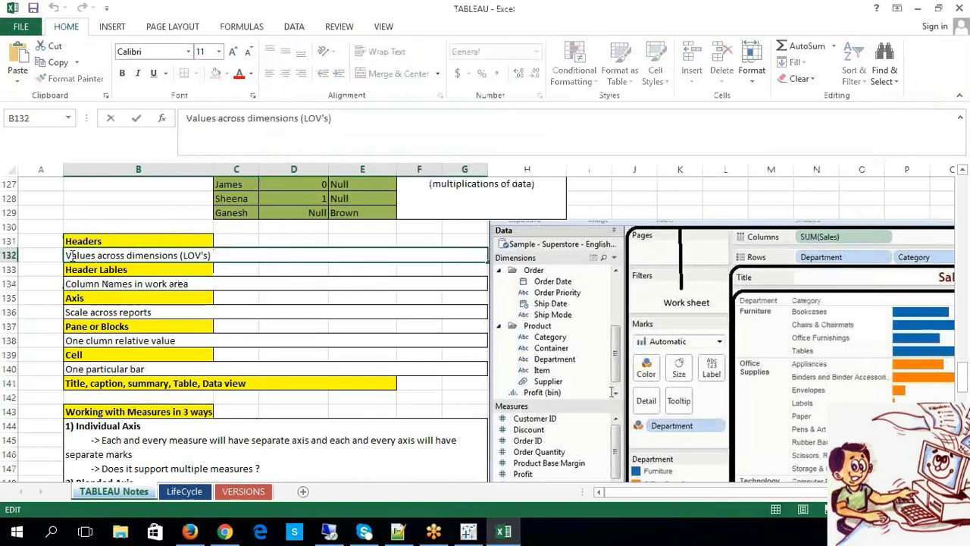
drag(68, 255, 203, 256)
click(345, 286)
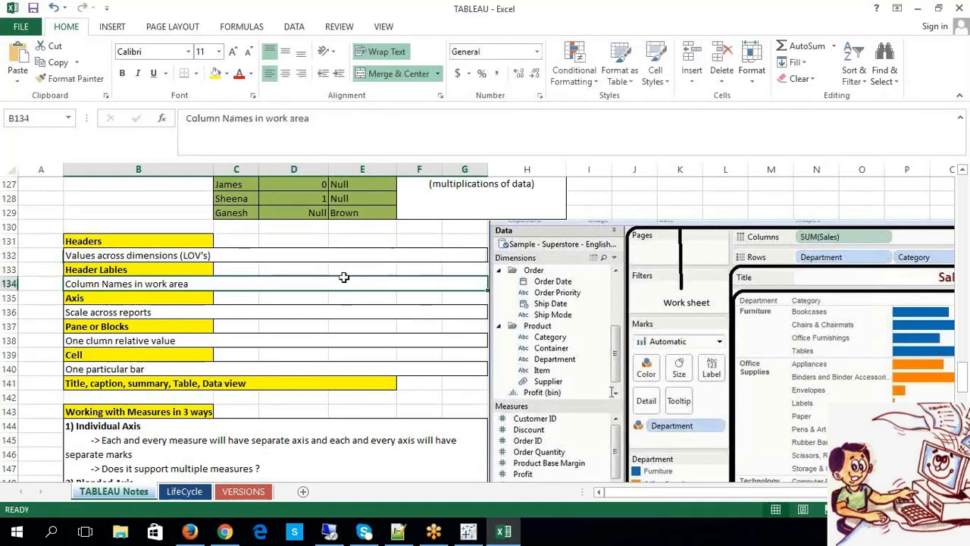
click(334, 257)
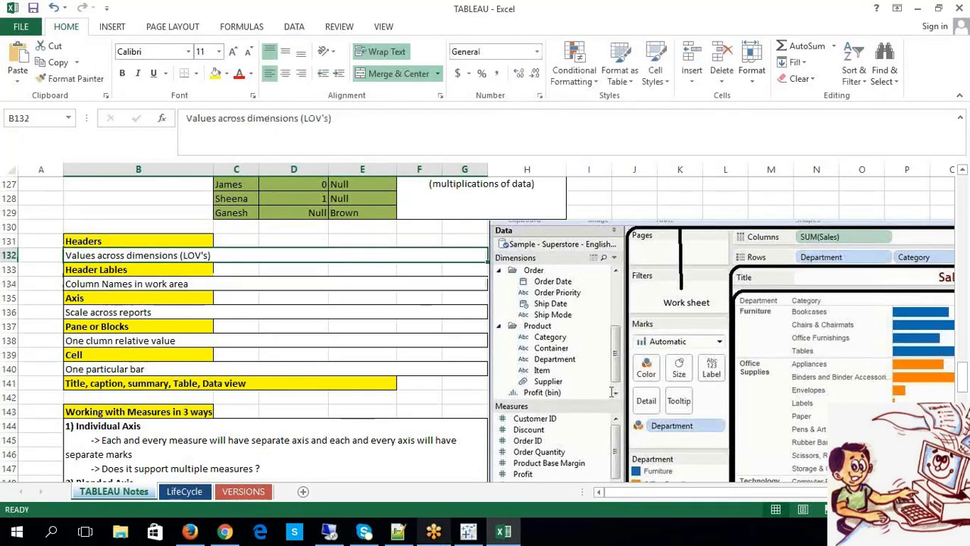
click(336, 533)
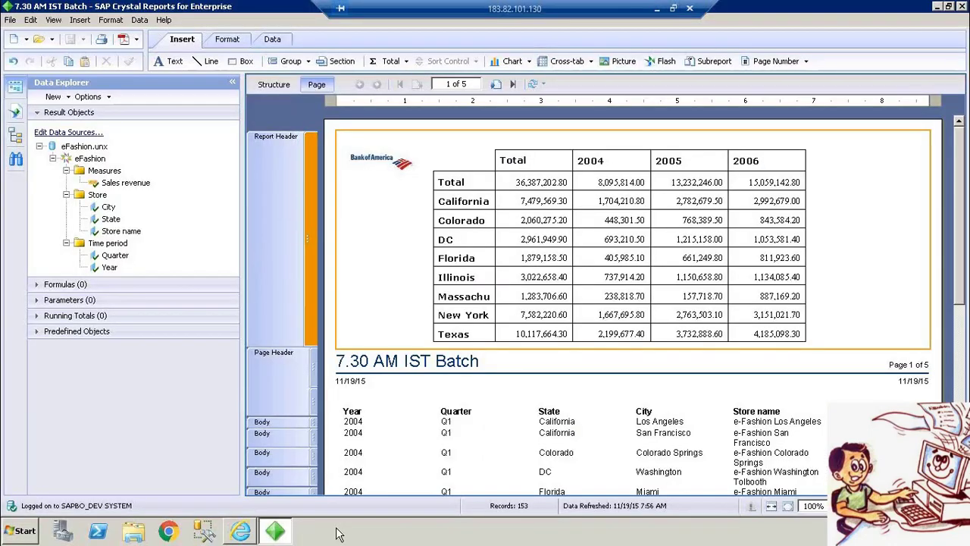
click(656, 8)
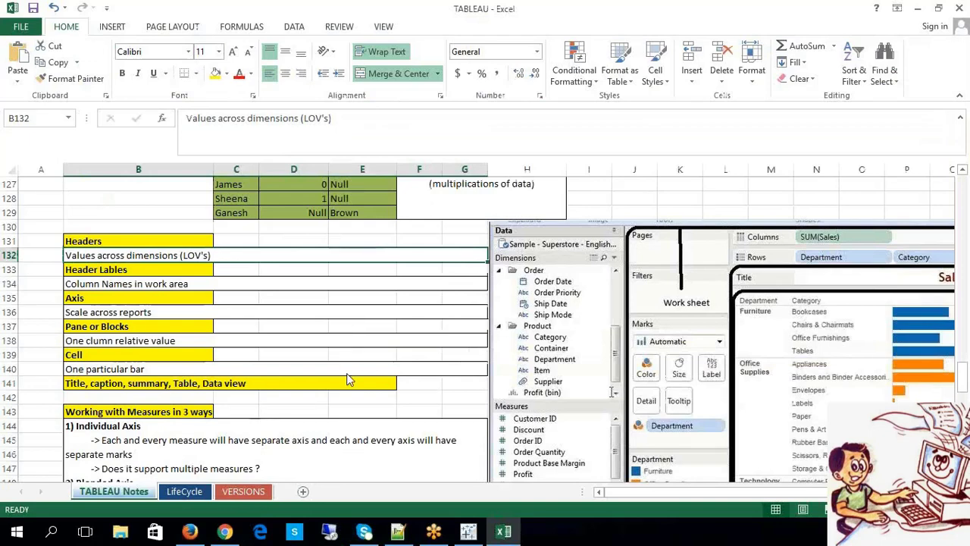
click(467, 532)
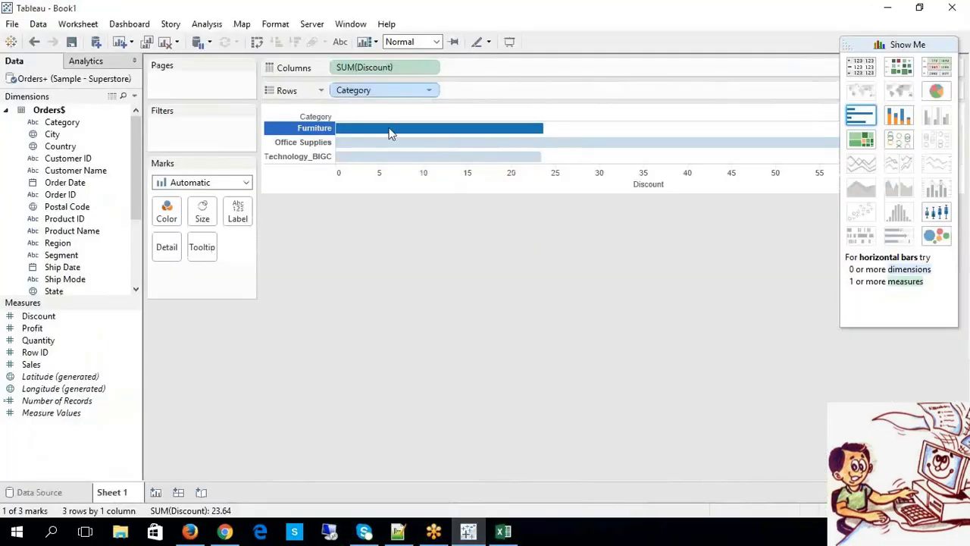
click(369, 71)
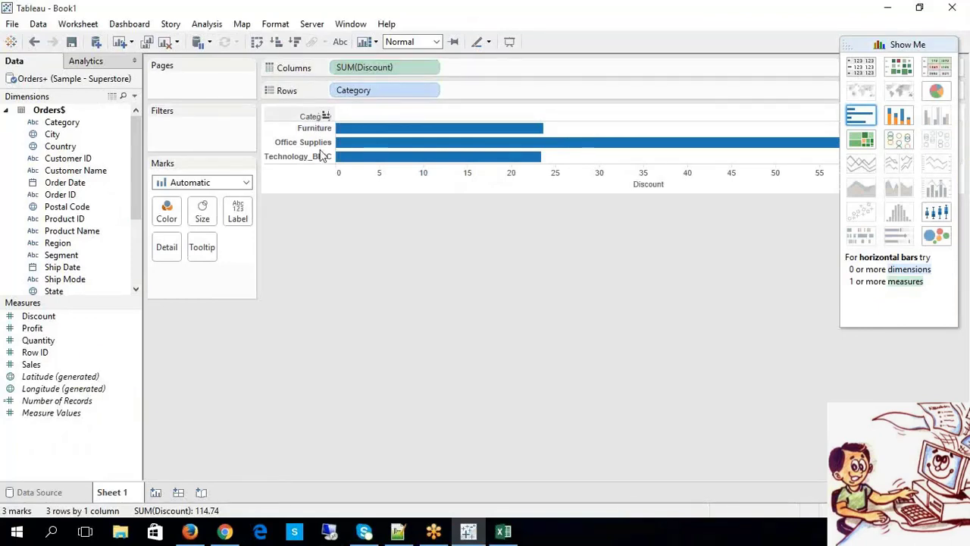
- Read the Header Lables entry in the Excel notes, and examine the Category field label and headers in the Tableau chart
click(503, 532)
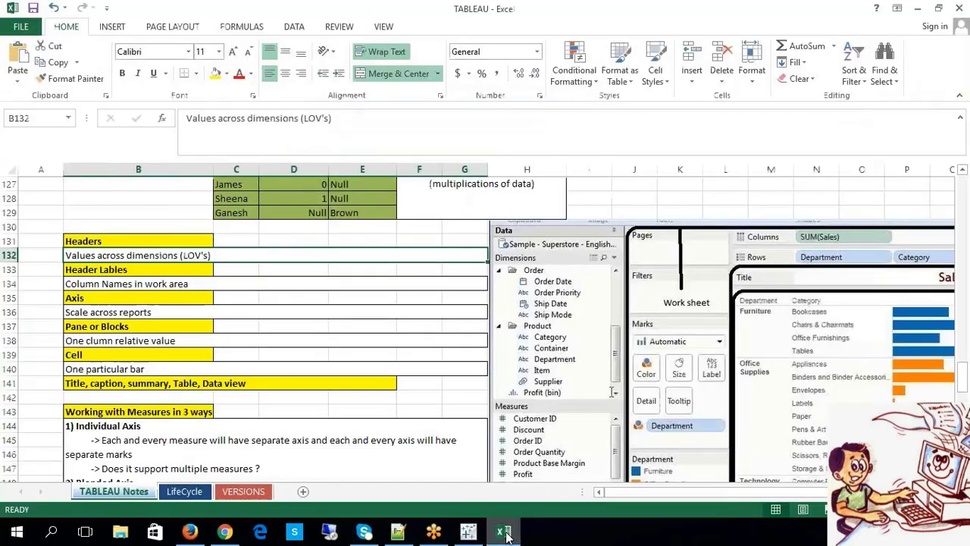
double_click(146, 268)
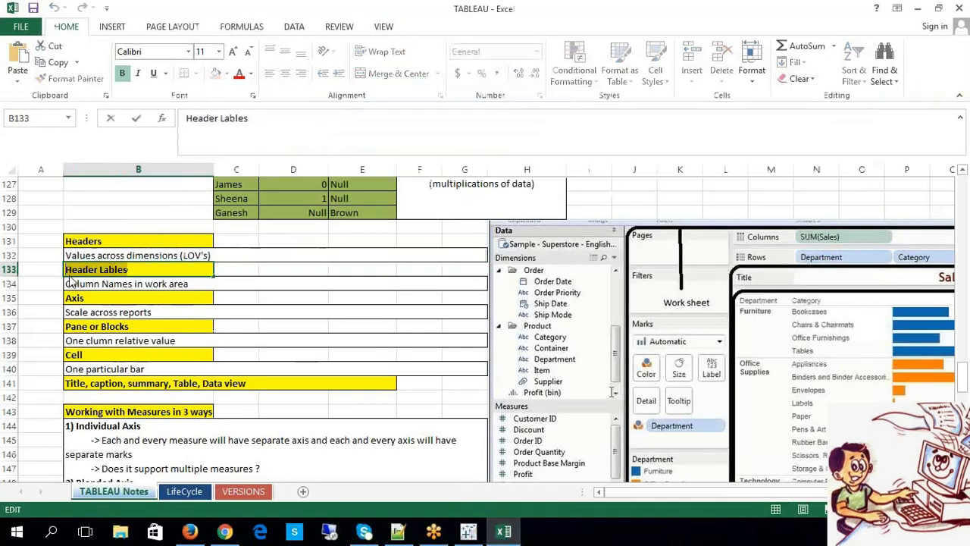
click(469, 531)
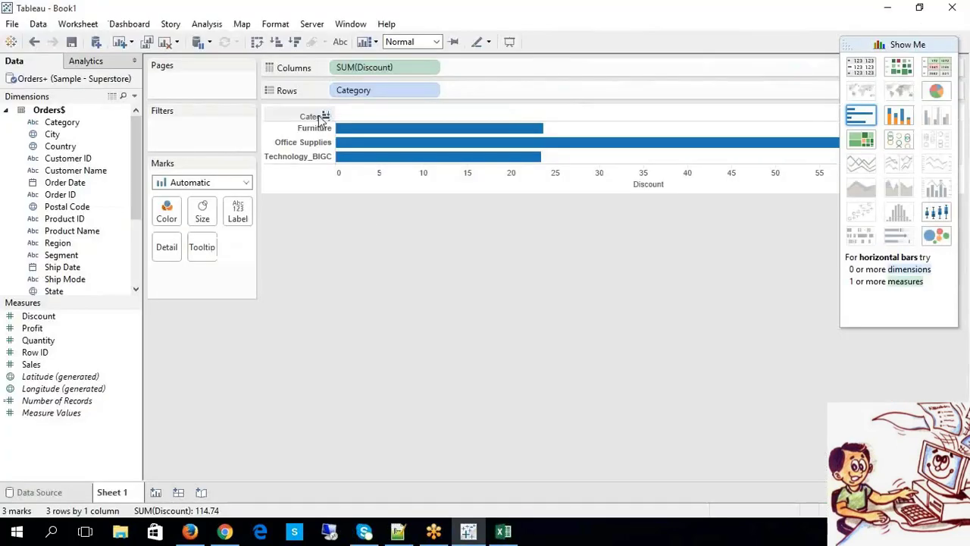
right_click(315, 119)
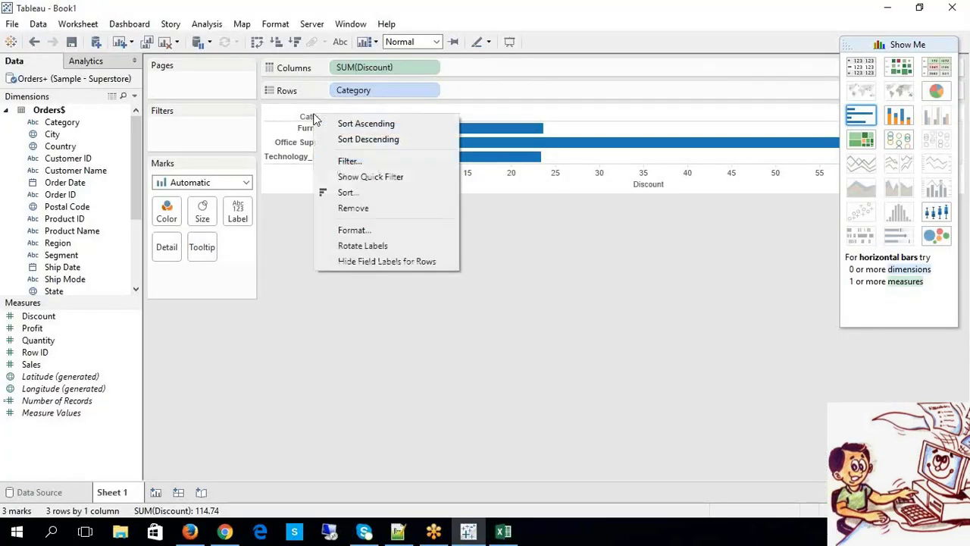
click(367, 365)
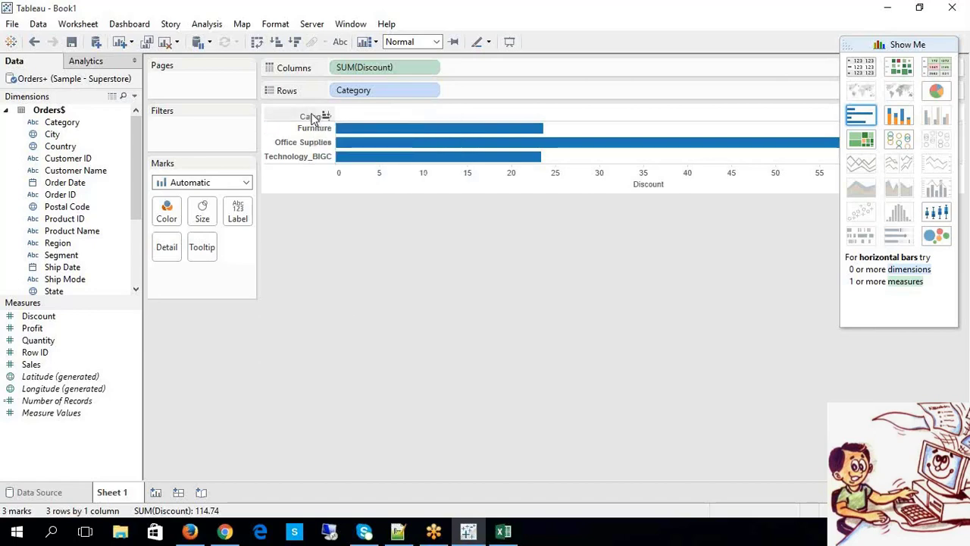
click(313, 128)
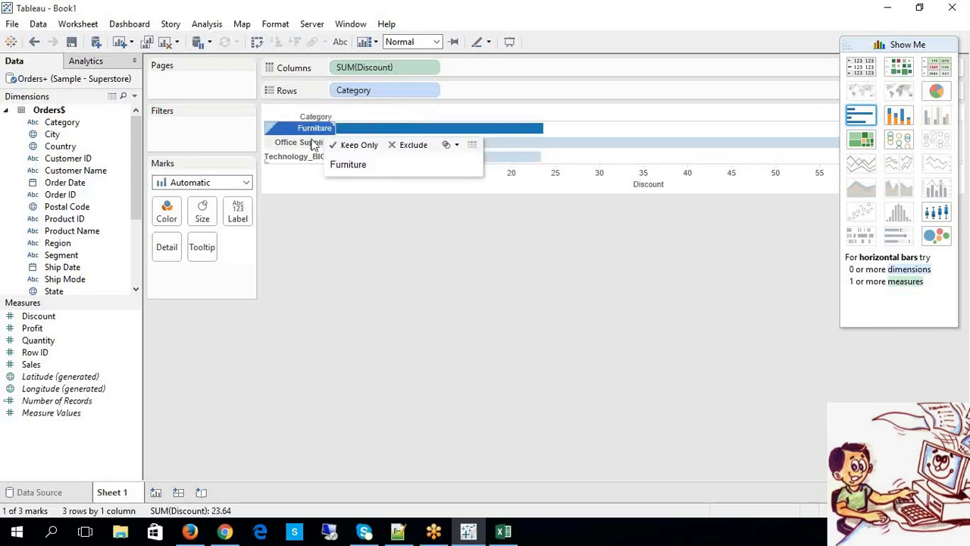
double_click(311, 141)
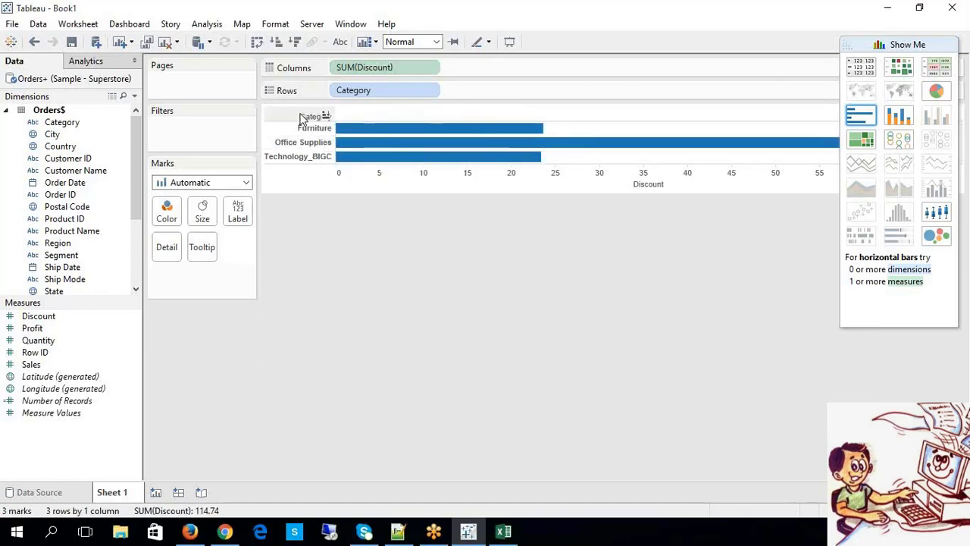
- Format the chart's field labels with a bold, light red default font
right_click(302, 118)
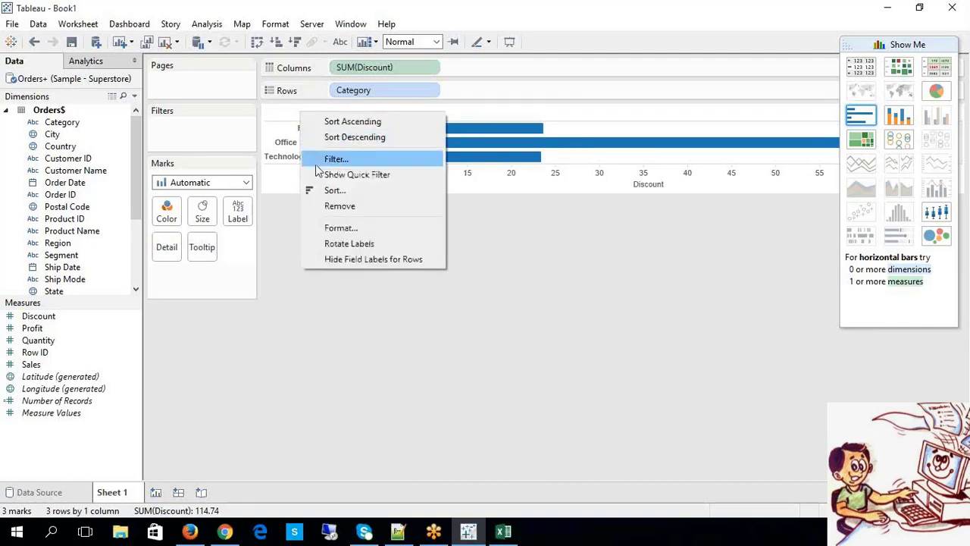
click(339, 228)
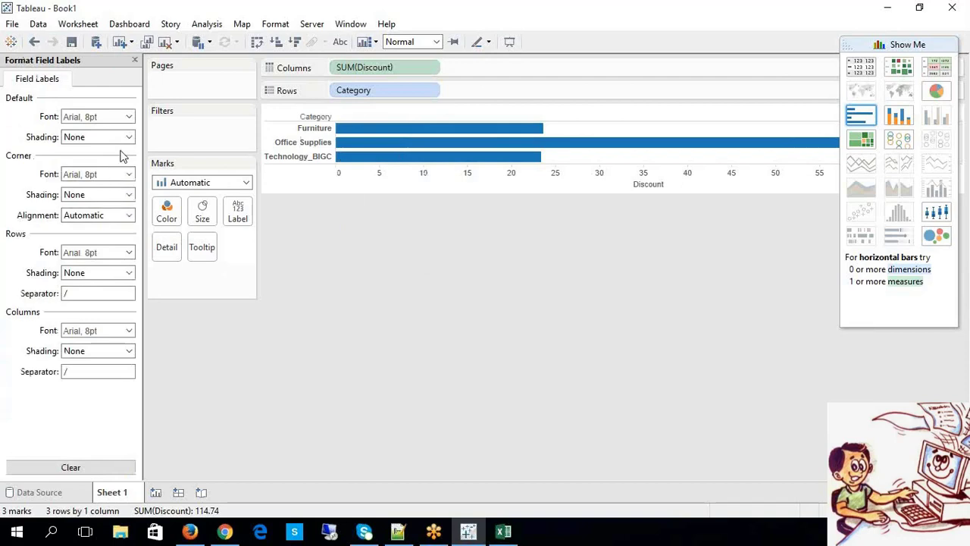
click(100, 119)
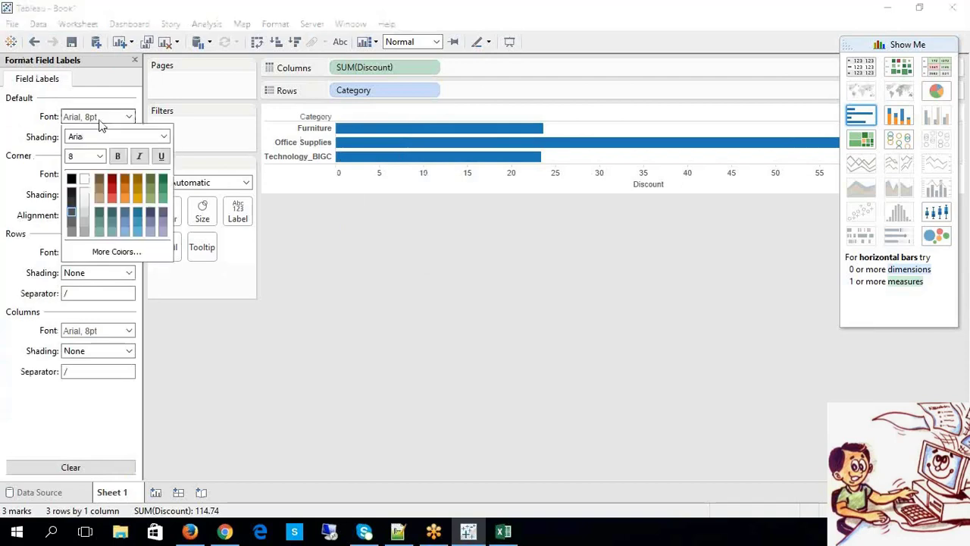
click(119, 158)
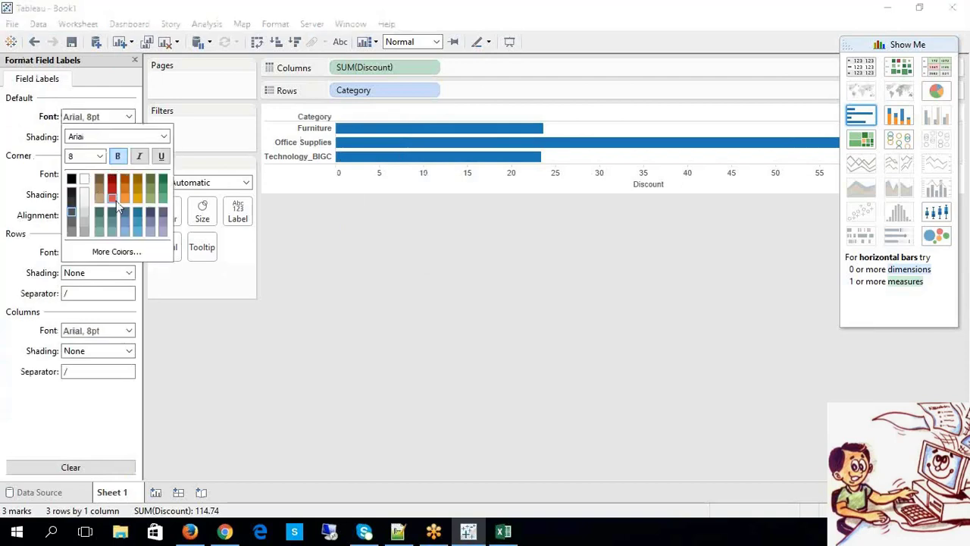
click(269, 347)
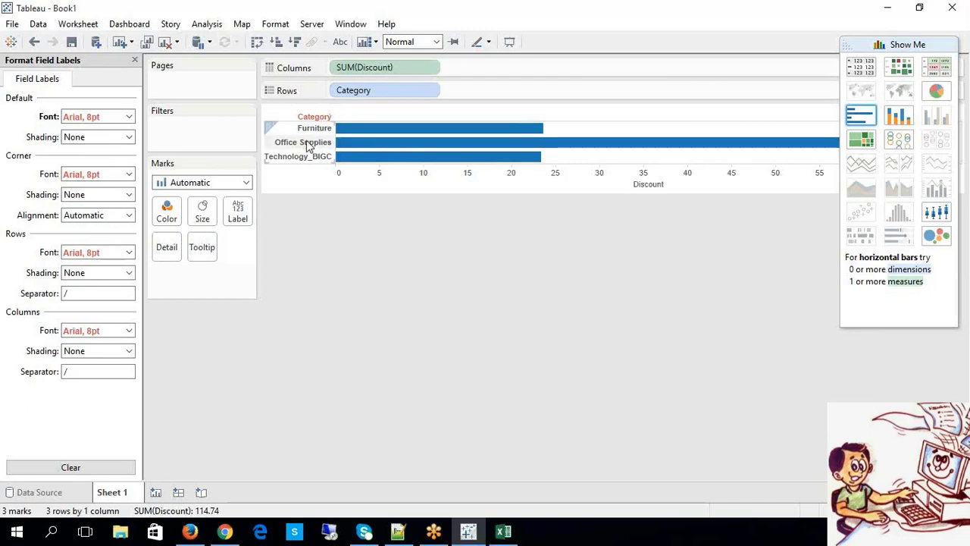
- Set the corner font size of the field labels to 10 pt so the Category label is enlarged
click(506, 531)
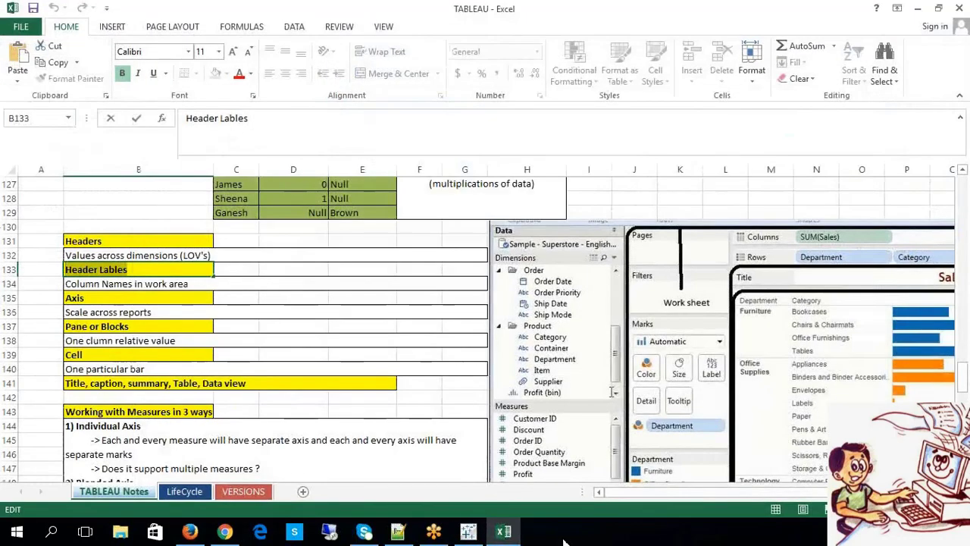
click(518, 536)
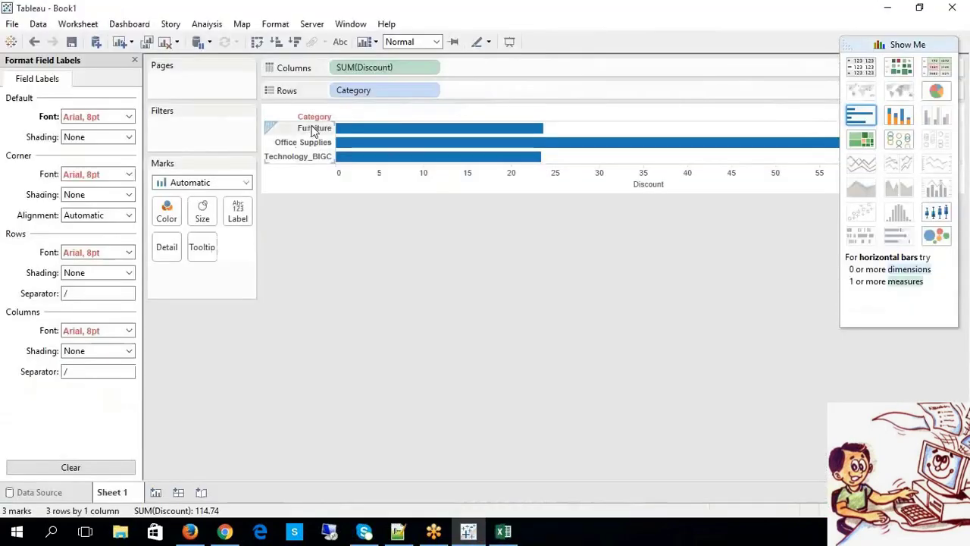
click(109, 175)
click(99, 215)
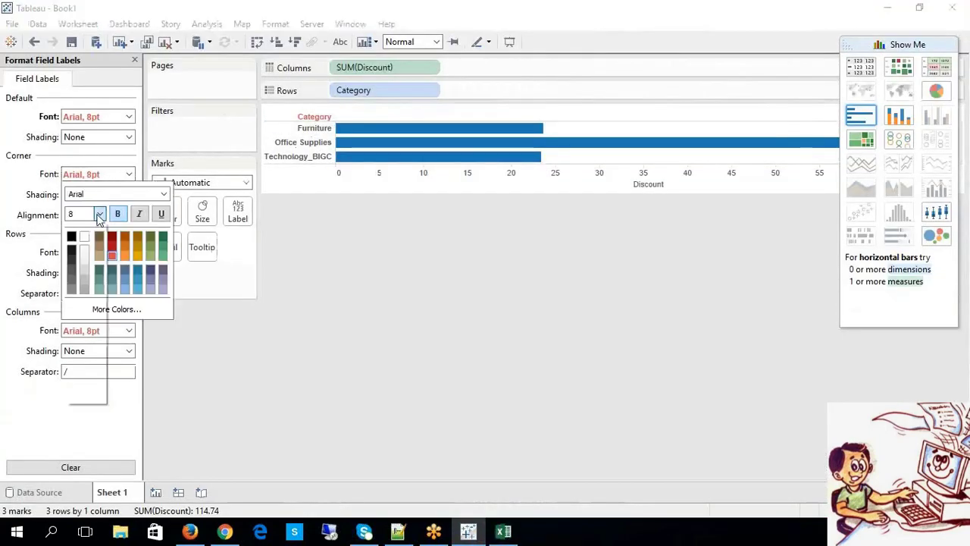
click(76, 250)
click(320, 342)
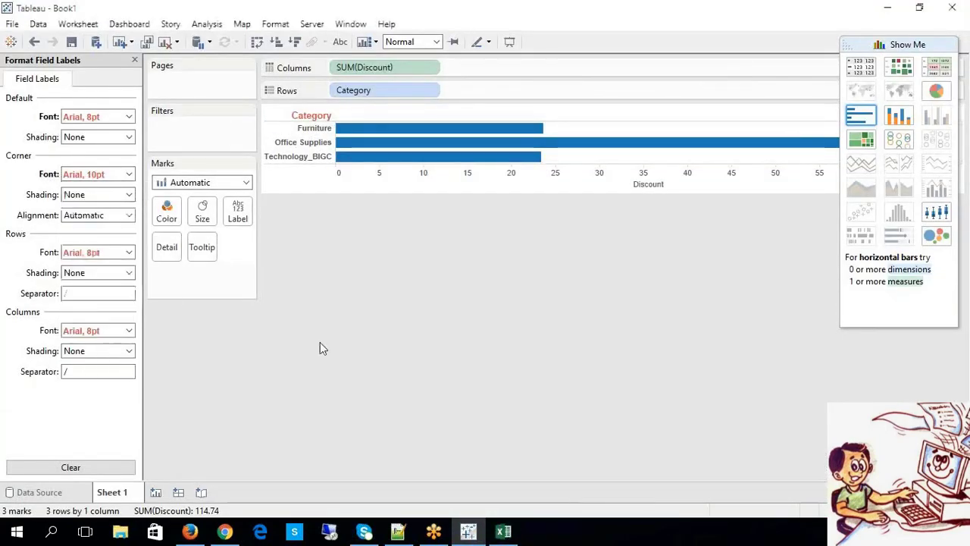
- Select the Office Supplies and Technology_BIGC row headers one after the other to examine the chart's header values
click(307, 142)
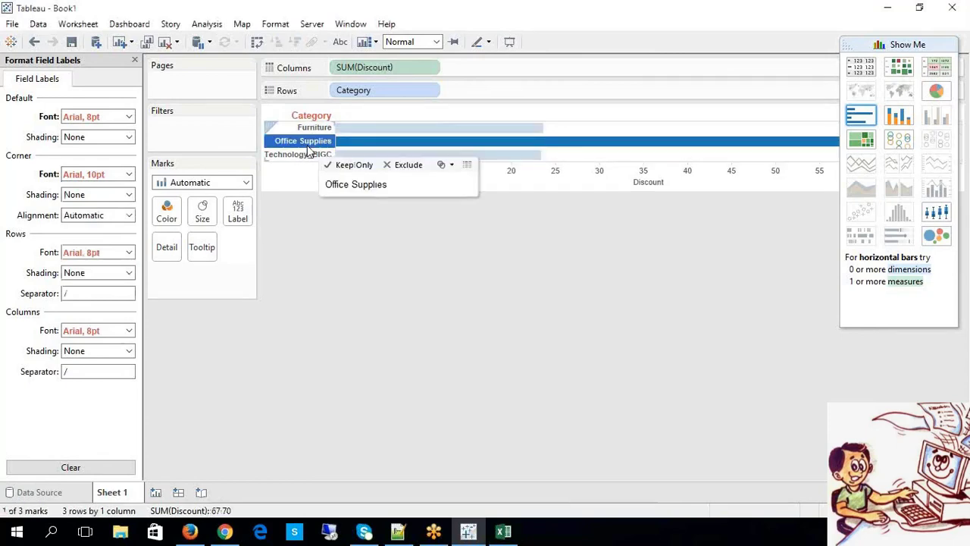
click(352, 295)
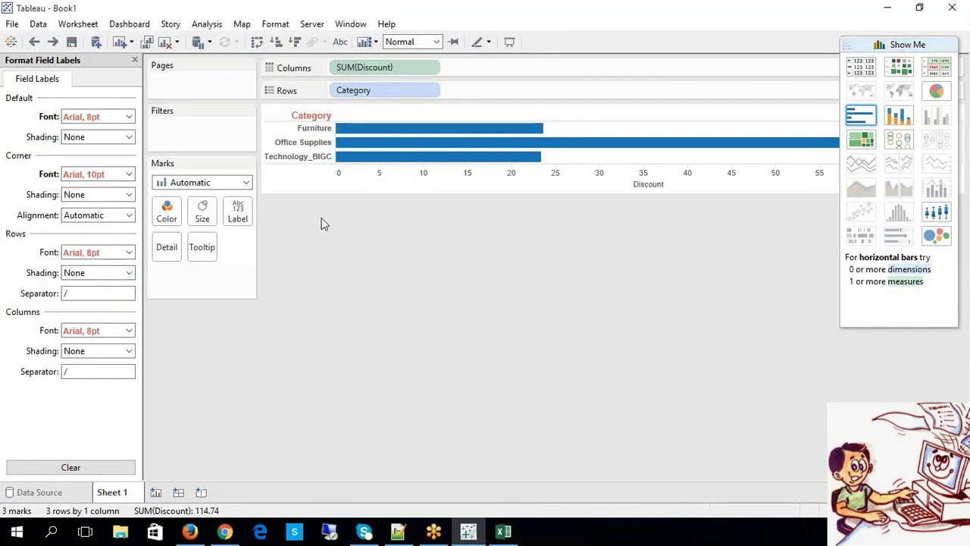
click(304, 159)
click(364, 300)
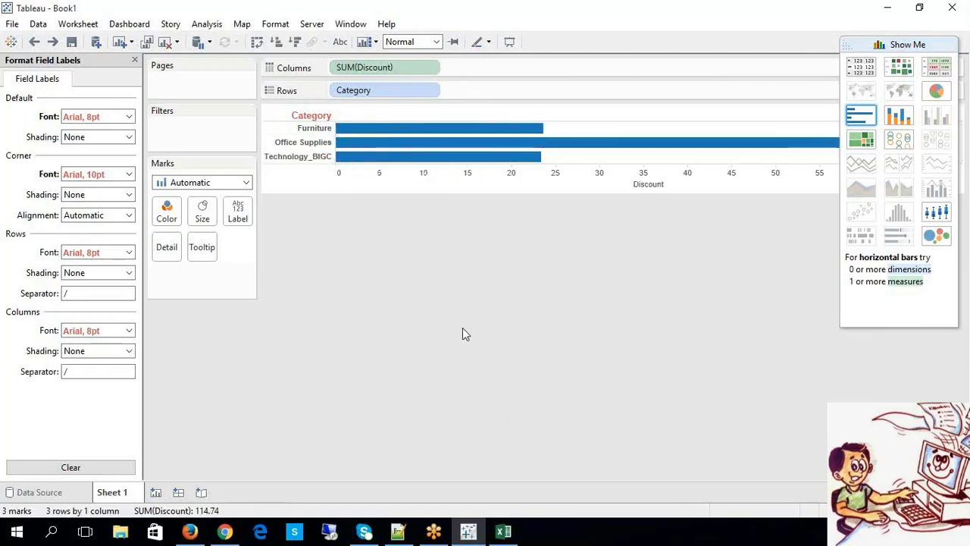
- Switch to Excel to read the Axis entry in the notes, and return to Tableau to select the chart's Discount axis
click(503, 531)
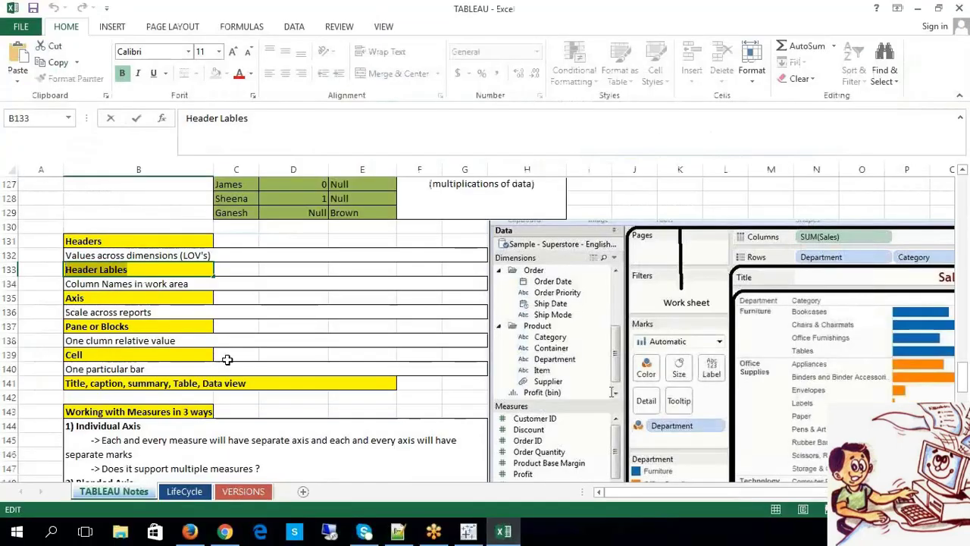
click(134, 300)
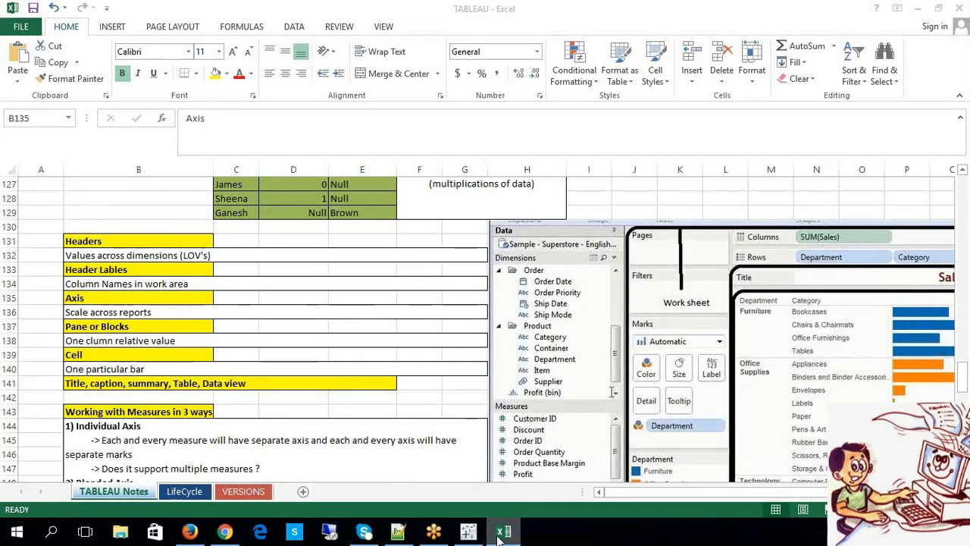
click(499, 533)
click(404, 188)
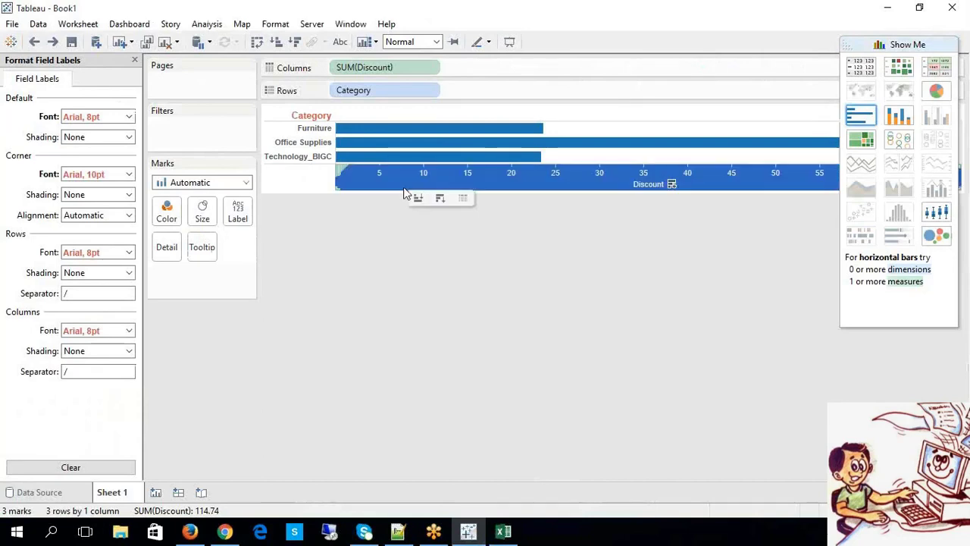
- Open the Discount axis for editing, review its range options, and accept the dialog
right_click(626, 194)
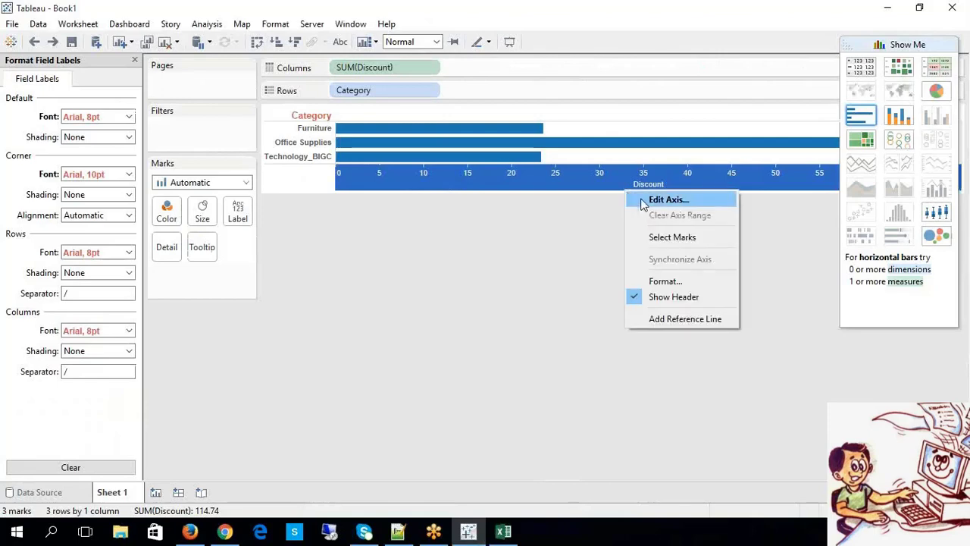
click(641, 199)
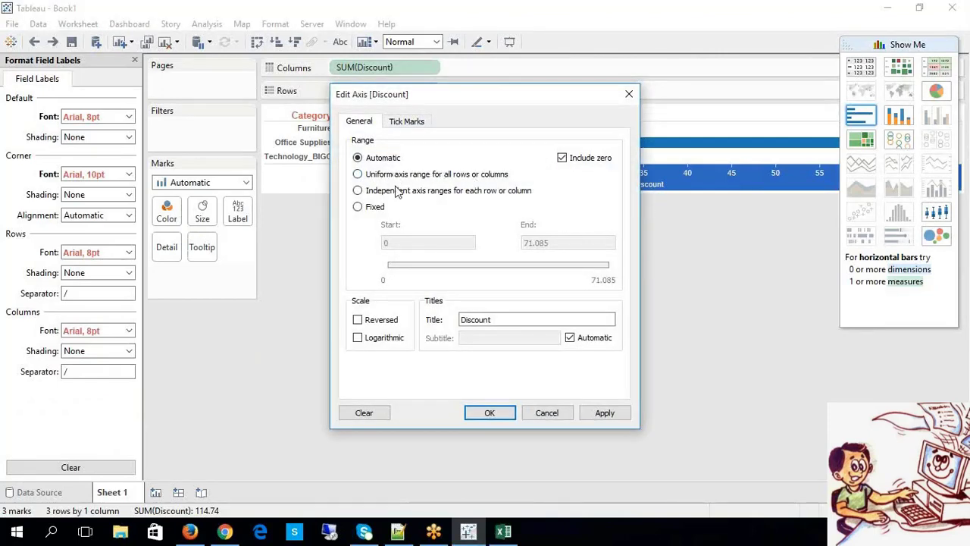
click(407, 178)
click(490, 413)
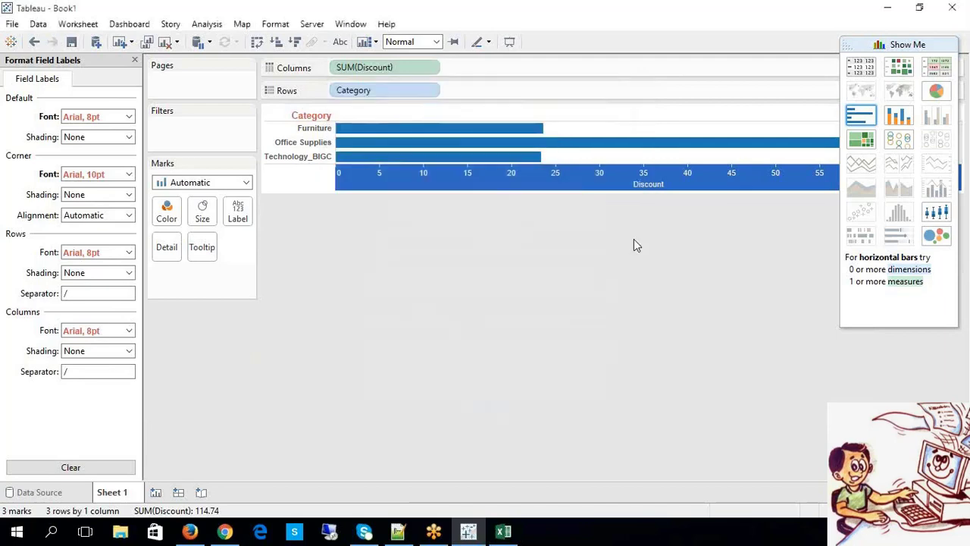
- Reopen the Discount axis settings, review the Automatic range and the tick mark options, and close the dialog with OK
right_click(528, 174)
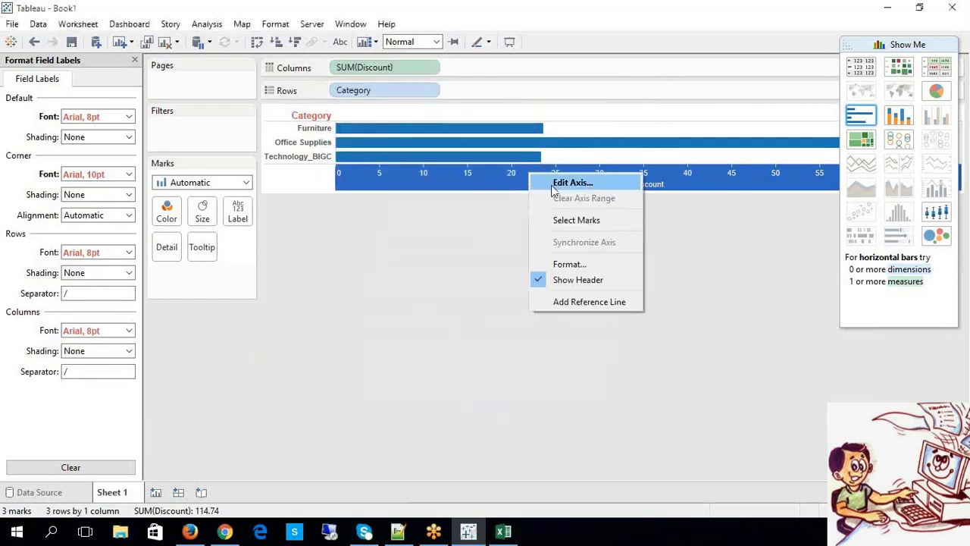
click(554, 183)
click(379, 157)
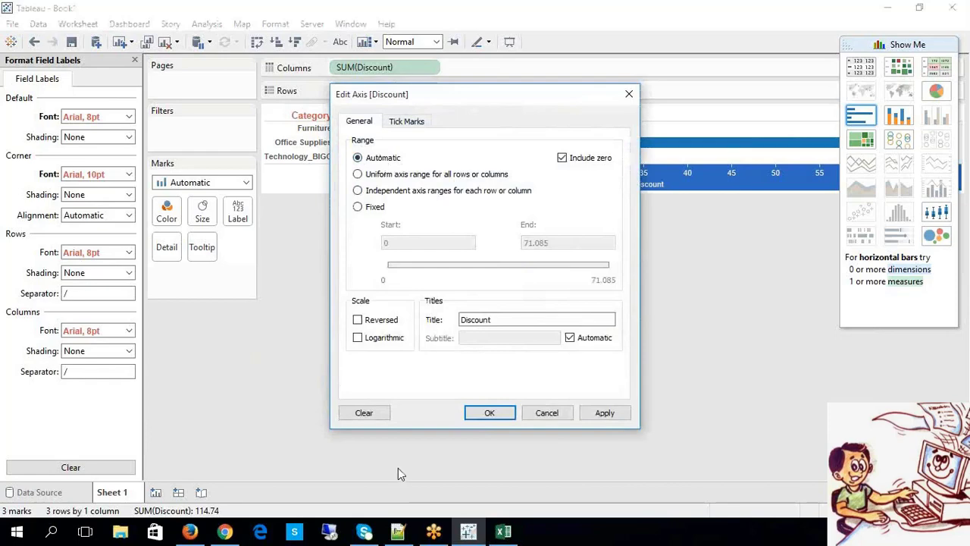
click(417, 124)
click(362, 122)
click(497, 417)
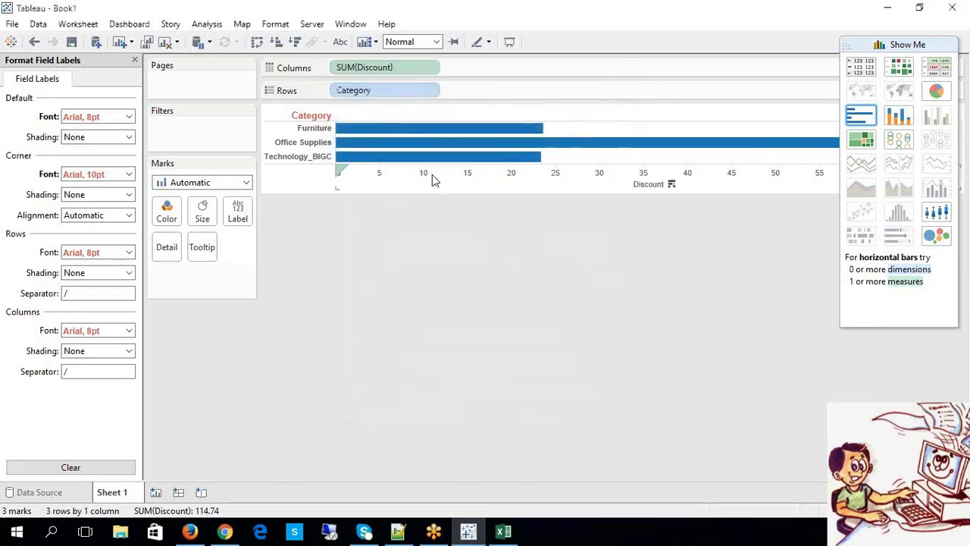
- Examine the Category field label, the Office Supplies header and the Discount axis in the chart, and clear the selection
click(307, 119)
click(303, 141)
click(309, 116)
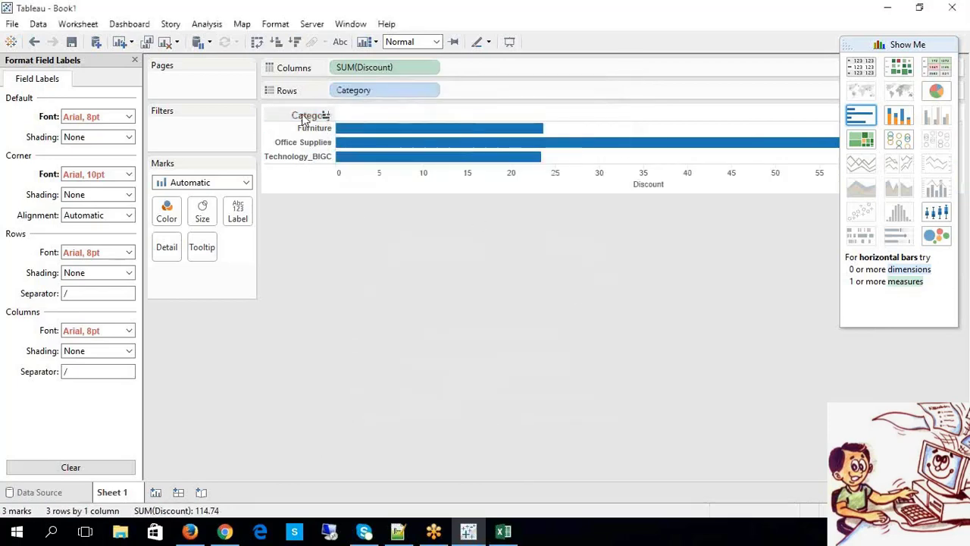
click(396, 184)
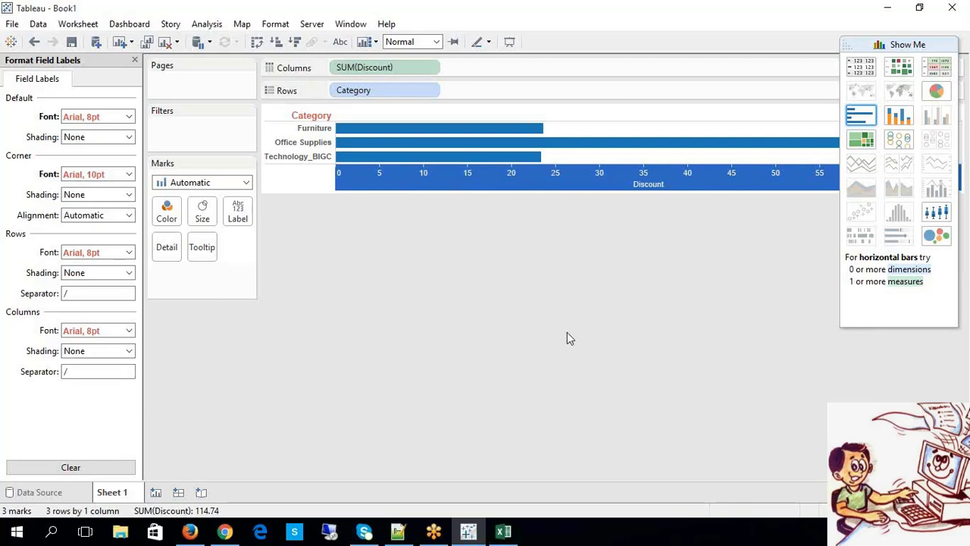
click(506, 307)
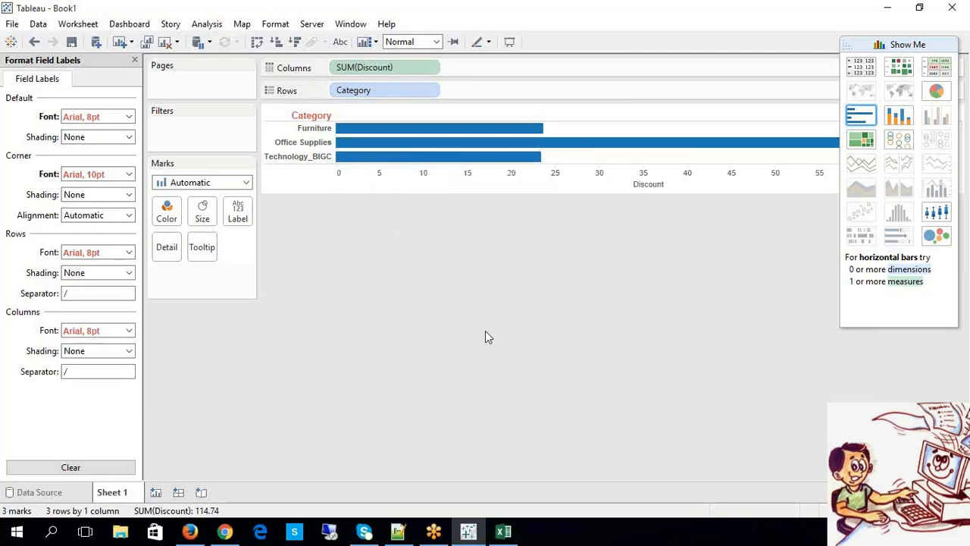
- Switch to Excel to read the Pane or Blocks entry, and return to Tableau to select the Furniture header
click(504, 532)
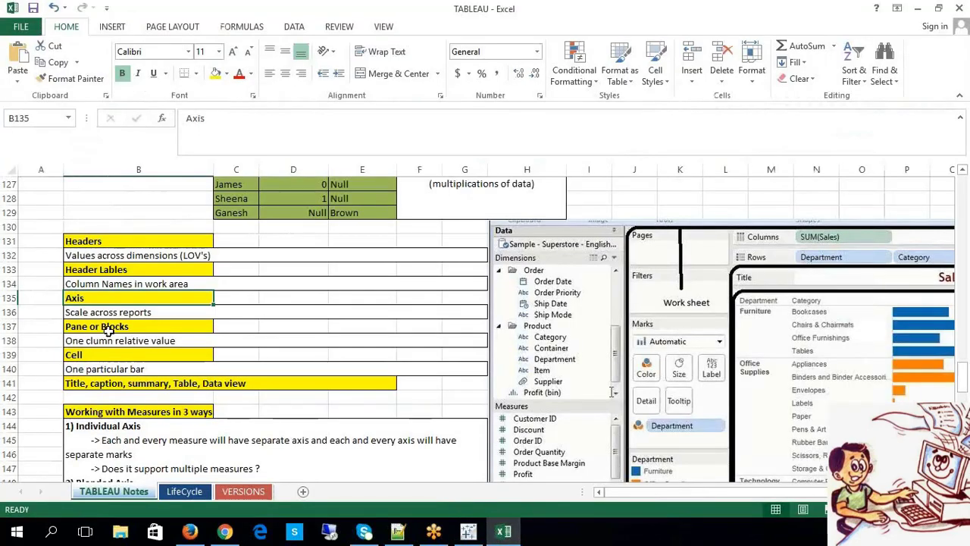
click(107, 330)
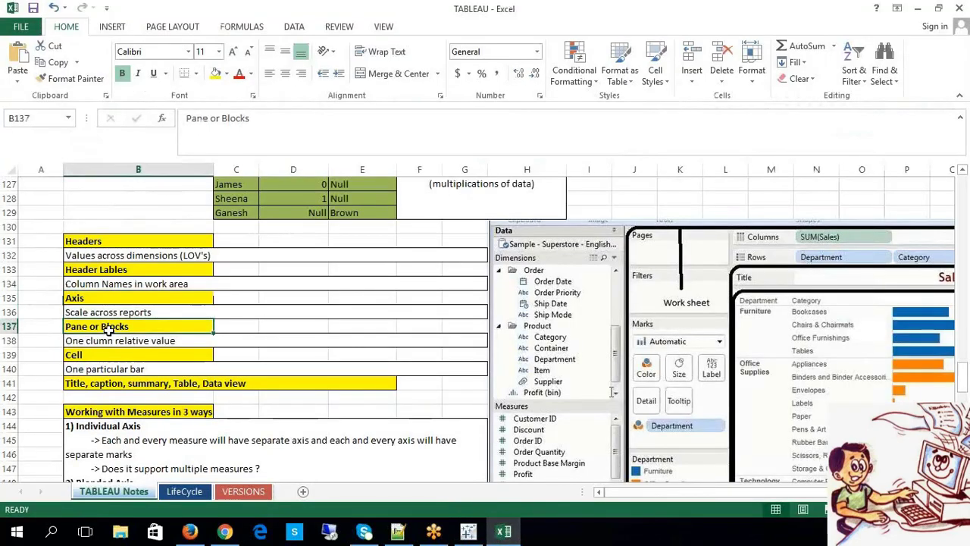
click(503, 534)
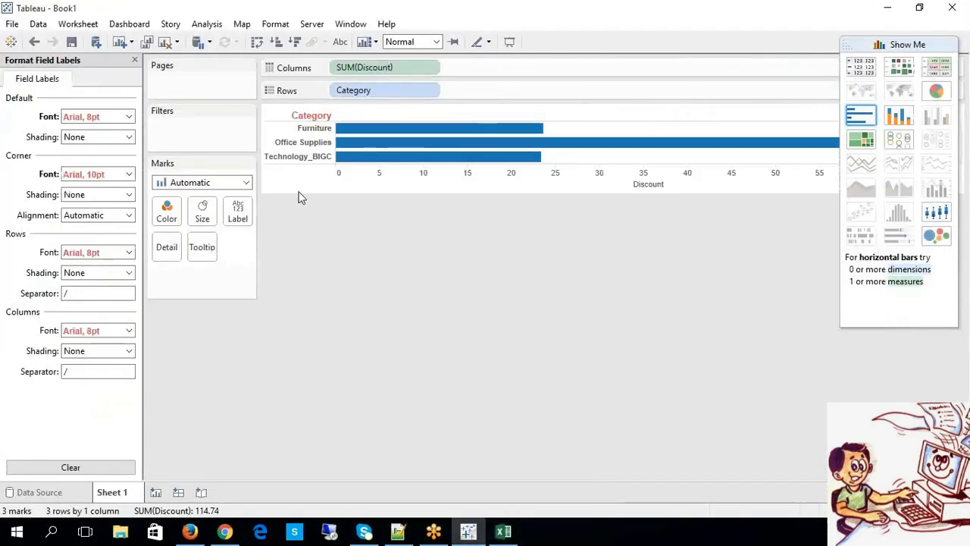
click(282, 129)
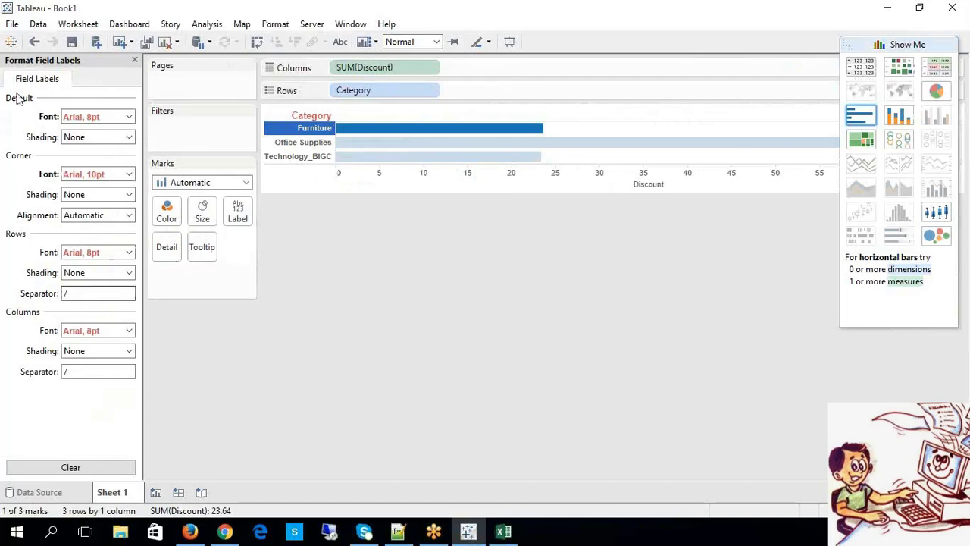
- Close the field label formatting, add Profit to the columns after Discount, and swap rows and columns
click(135, 60)
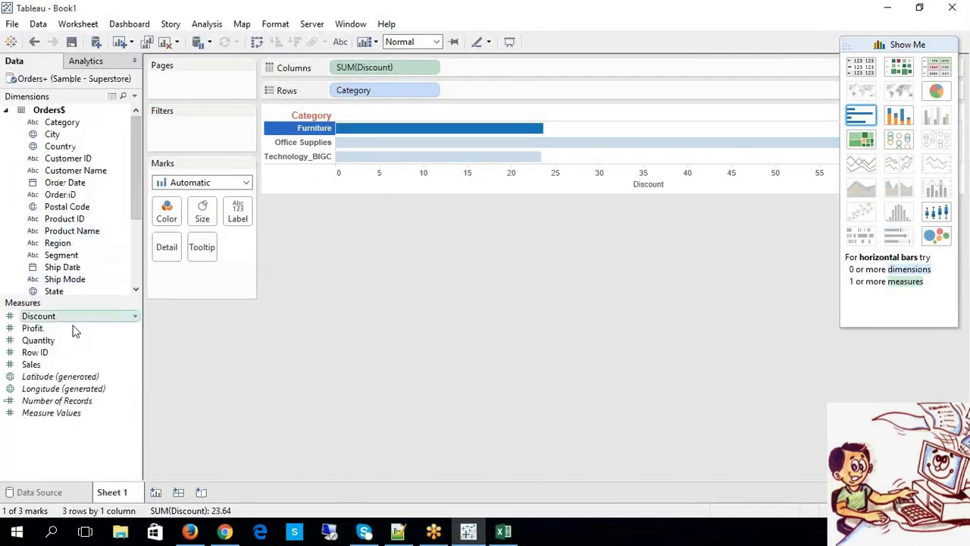
drag(53, 333, 493, 77)
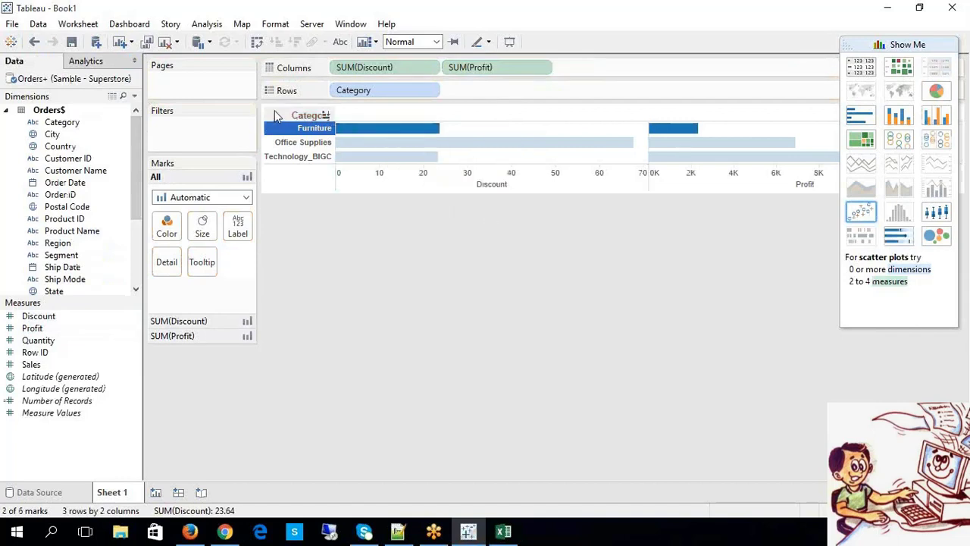
click(258, 43)
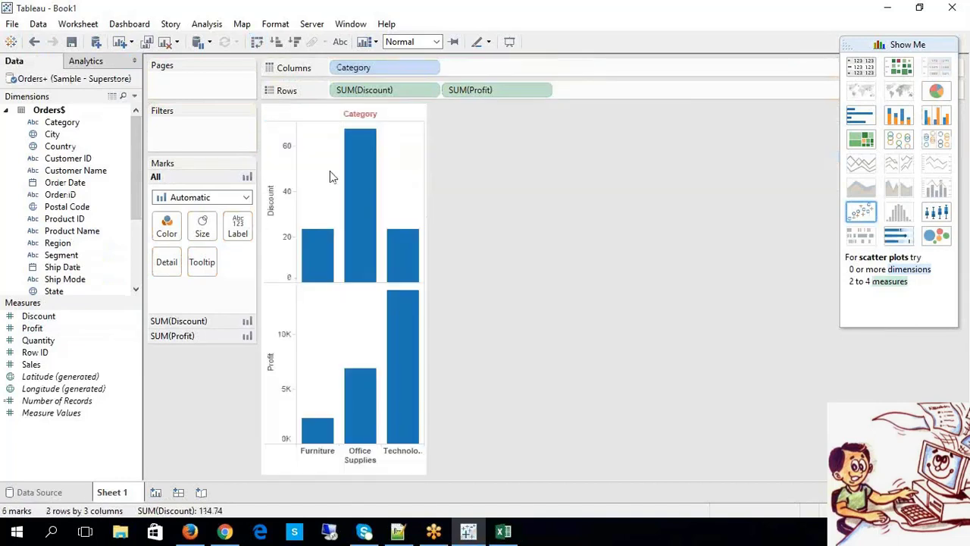
- Compare the Discount and Profit panes in the vertical layout, and swap rows and columns to examine the Furniture row across both panes
click(275, 156)
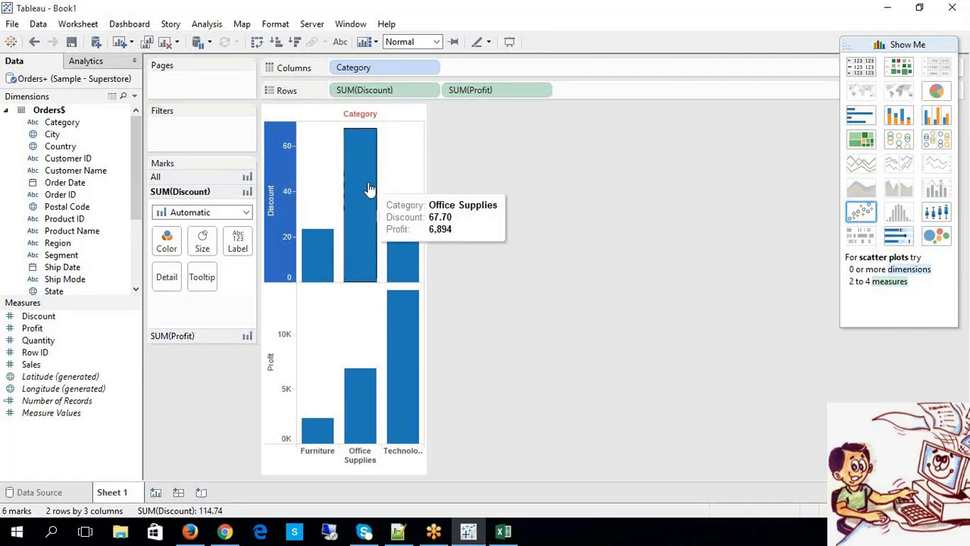
click(284, 305)
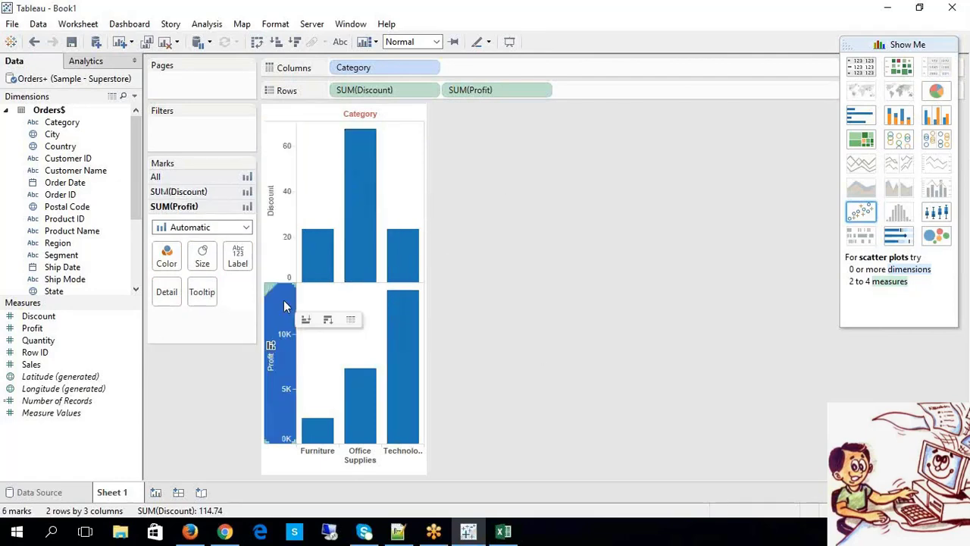
click(257, 42)
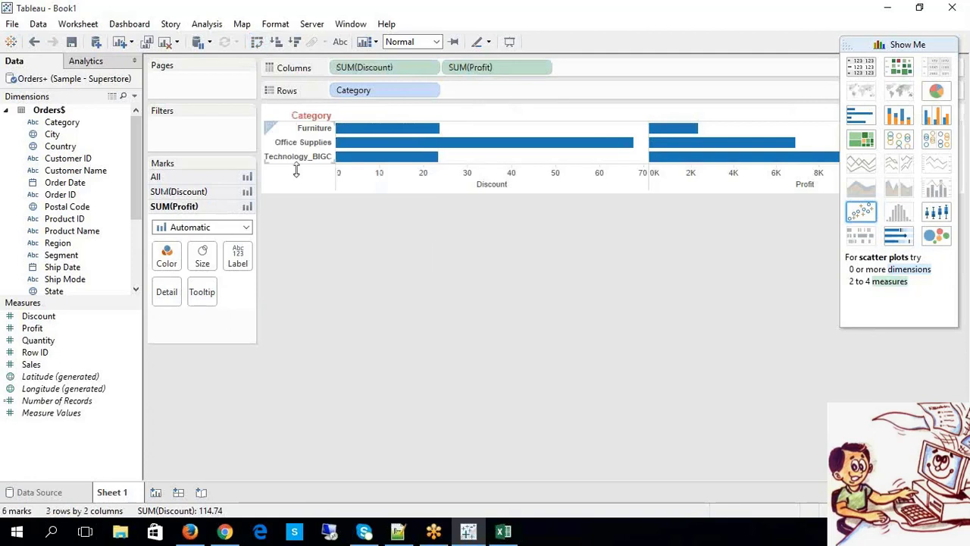
click(279, 133)
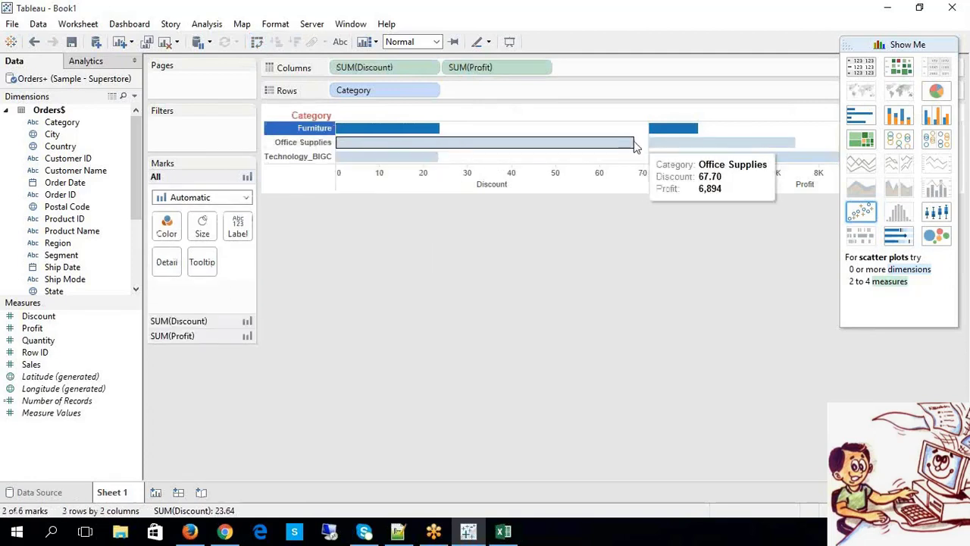
click(764, 131)
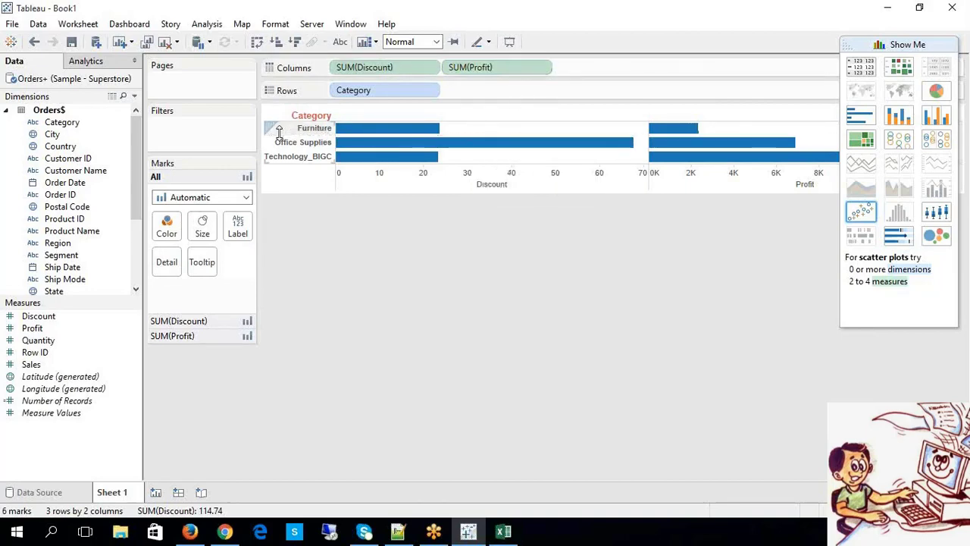
- Swap rows and columns to stack the bars vertically, and select the Discount and Profit axes to distinguish the two panes
click(257, 41)
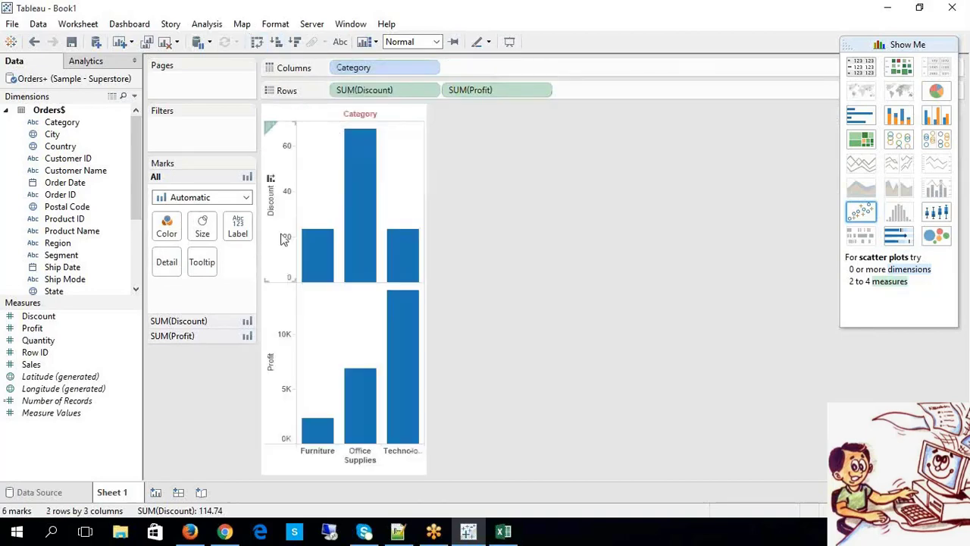
click(280, 235)
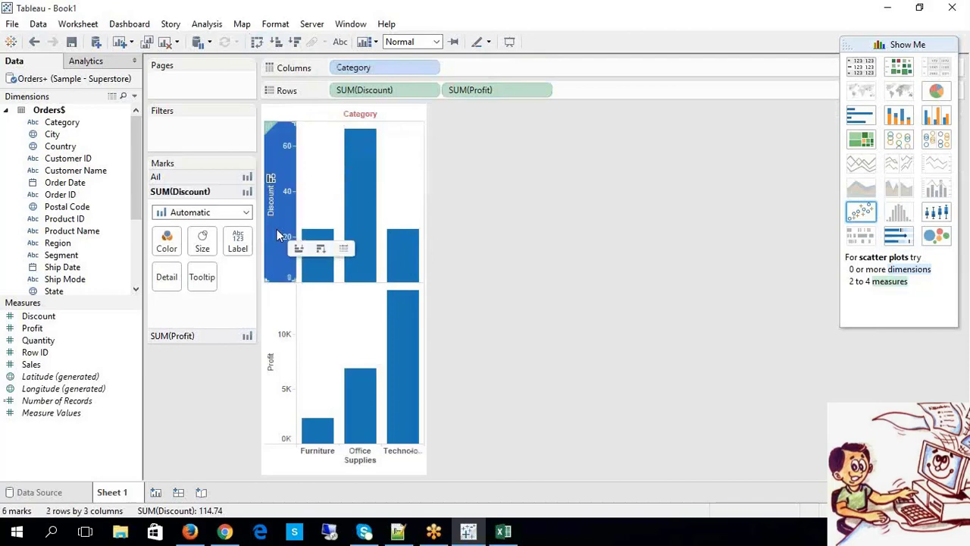
click(276, 303)
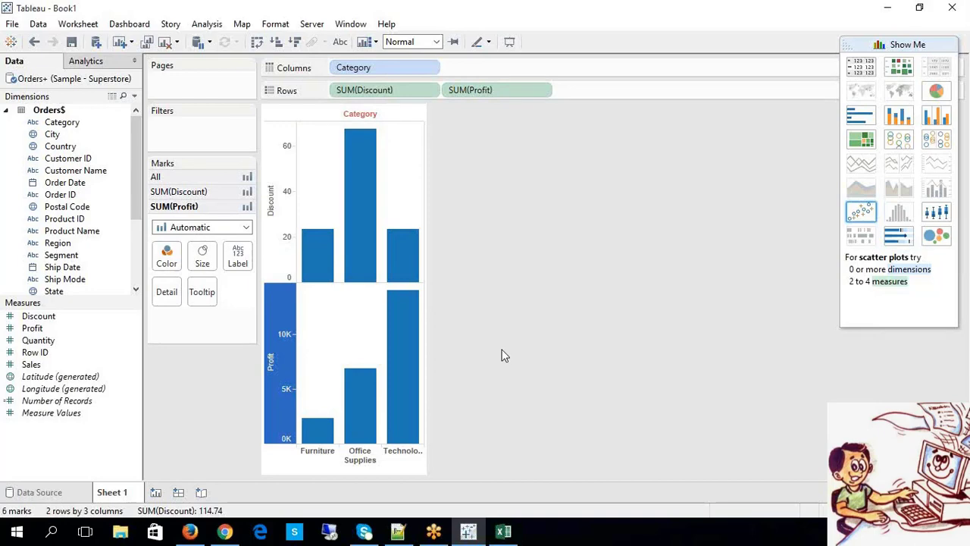
- Swap back to horizontal bars and remove Profit from the columns
click(257, 42)
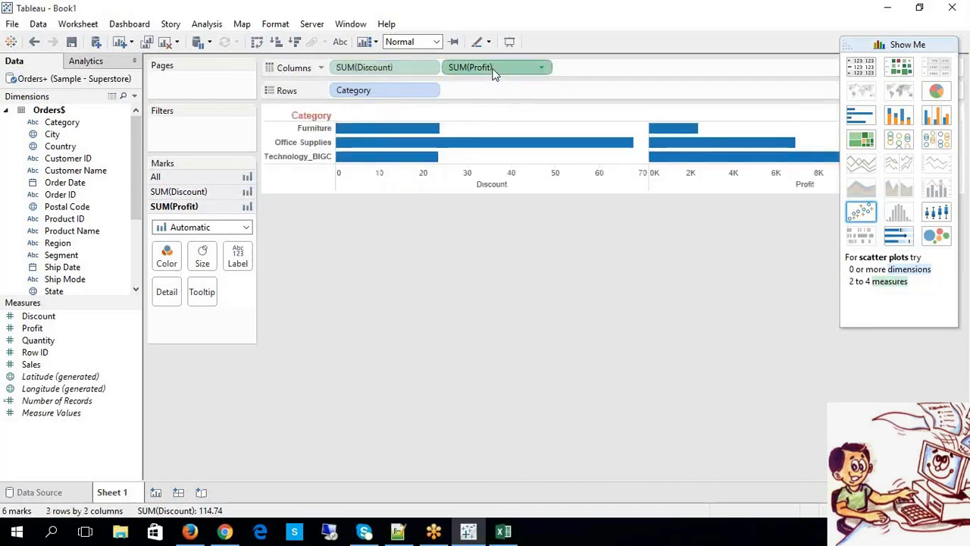
key(Delete)
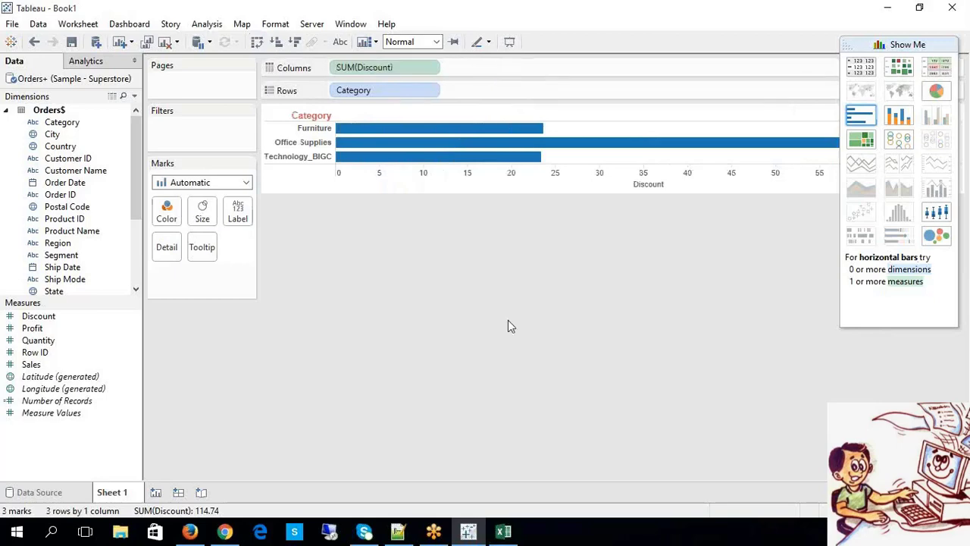
- Switch to Excel to read the Cell entry in the notes, and return to the Tableau chart to inspect the Furniture bar
click(505, 532)
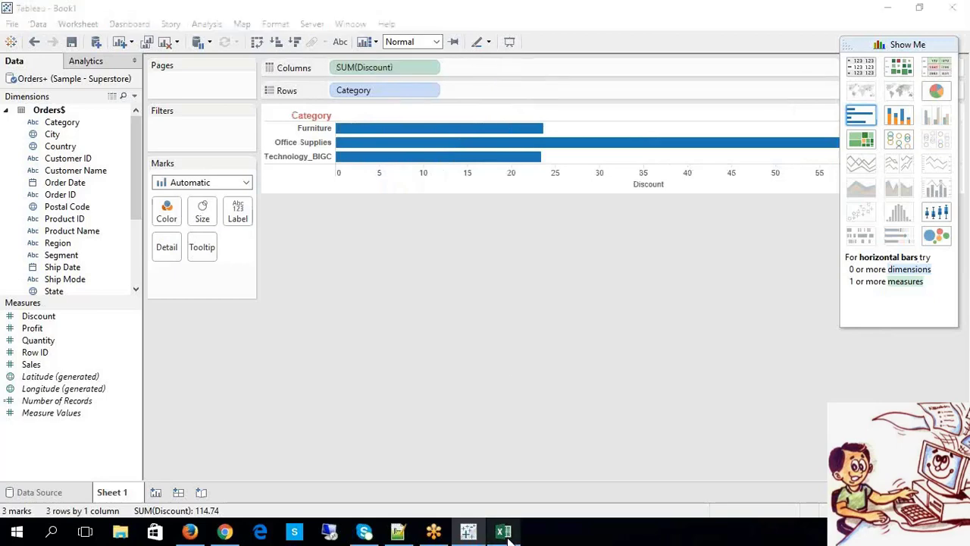
scroll(433, 330, down, 1)
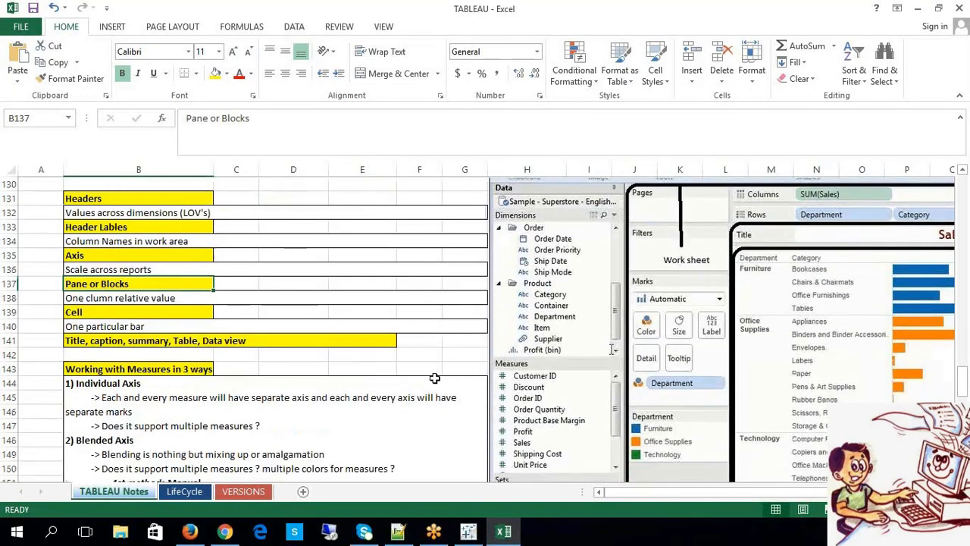
click(503, 532)
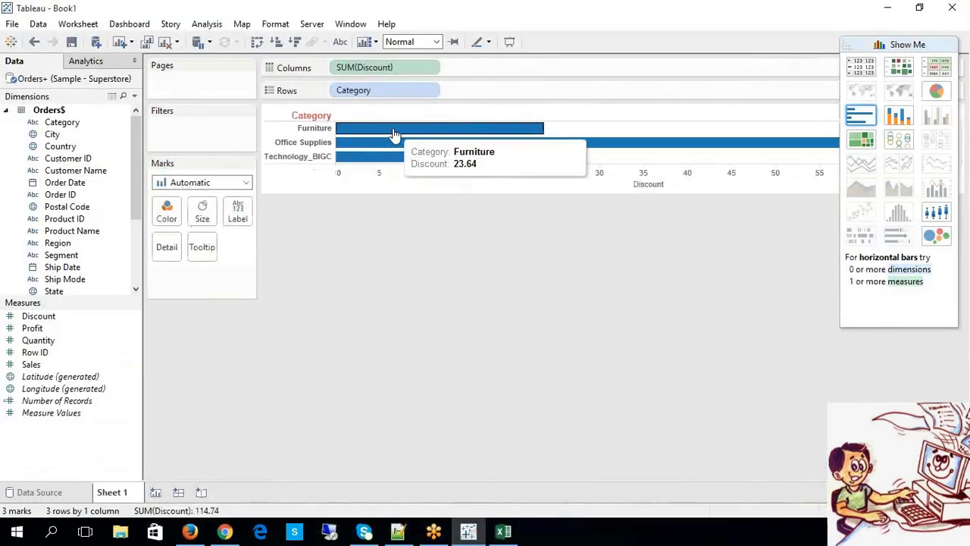
- Select the Furniture, Office Supplies and Technology_BIGC bars one at a time to examine each as a single cell
click(393, 130)
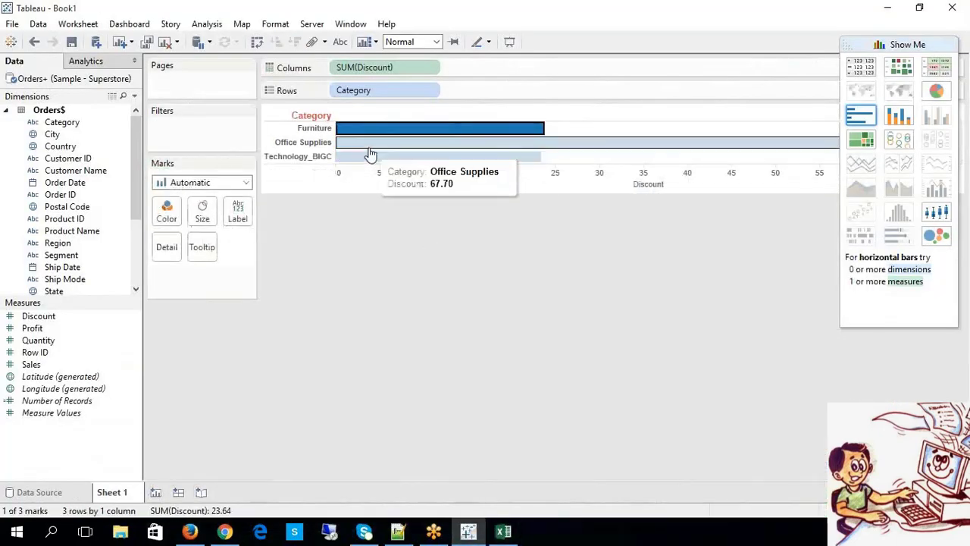
click(368, 144)
click(365, 157)
click(362, 135)
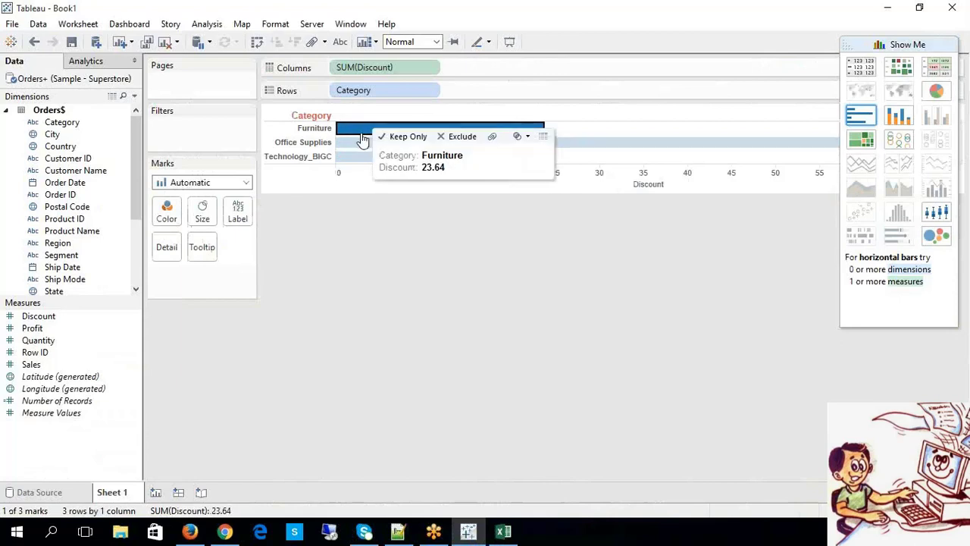
click(357, 142)
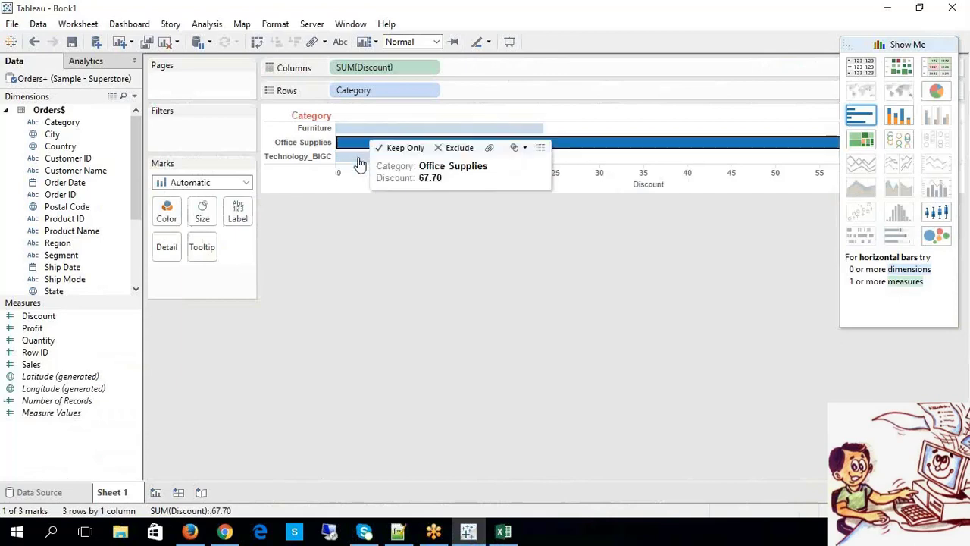
click(358, 156)
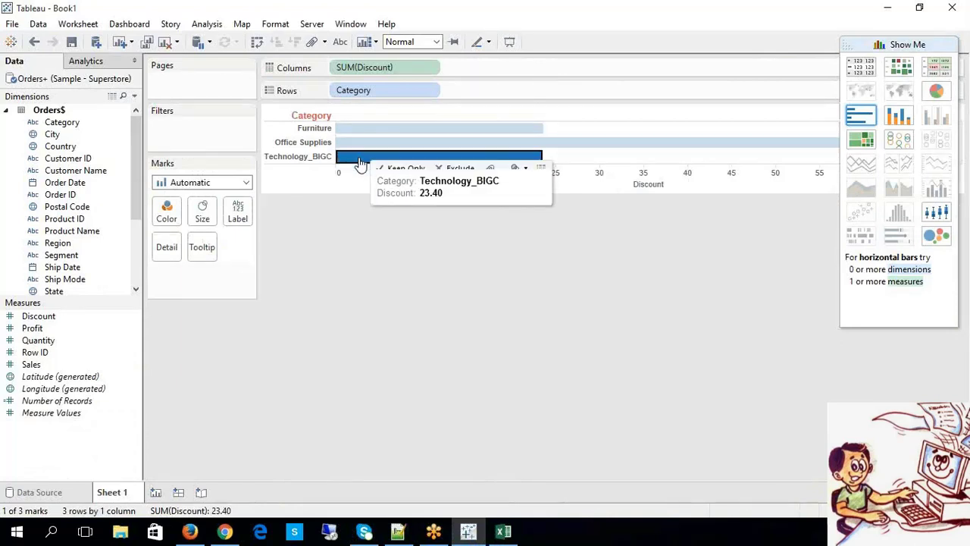
- Check the Cell note in Excel, and return to the Tableau chart to inspect each category bar again
click(502, 531)
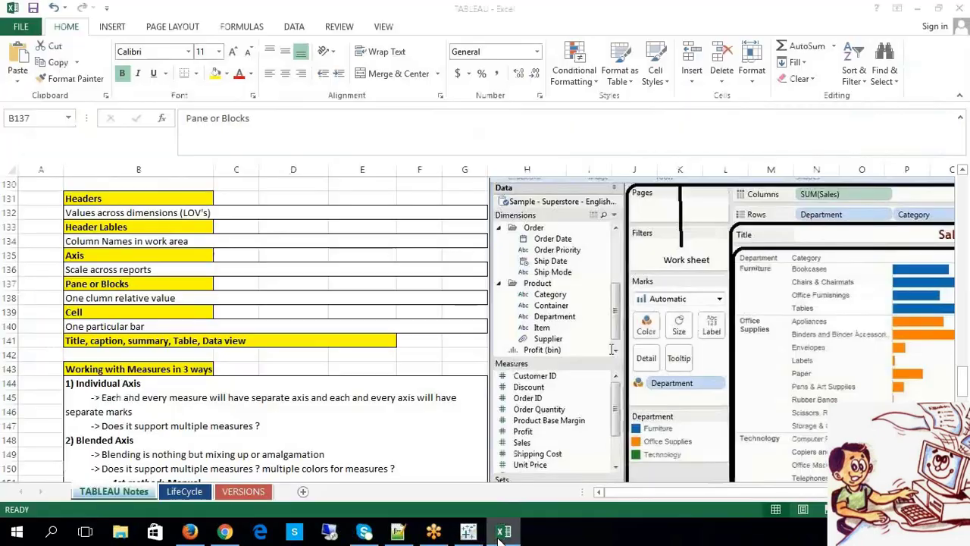
click(500, 538)
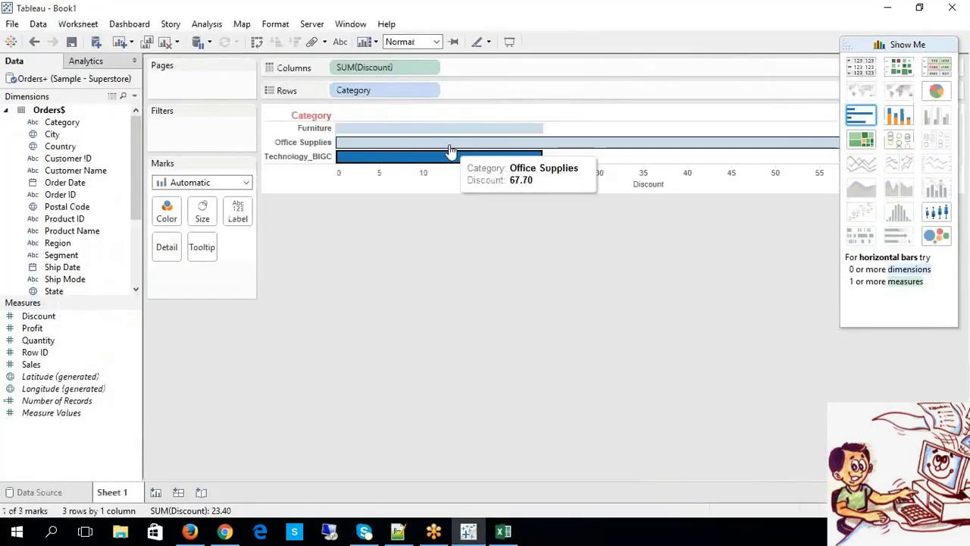
click(446, 144)
click(437, 132)
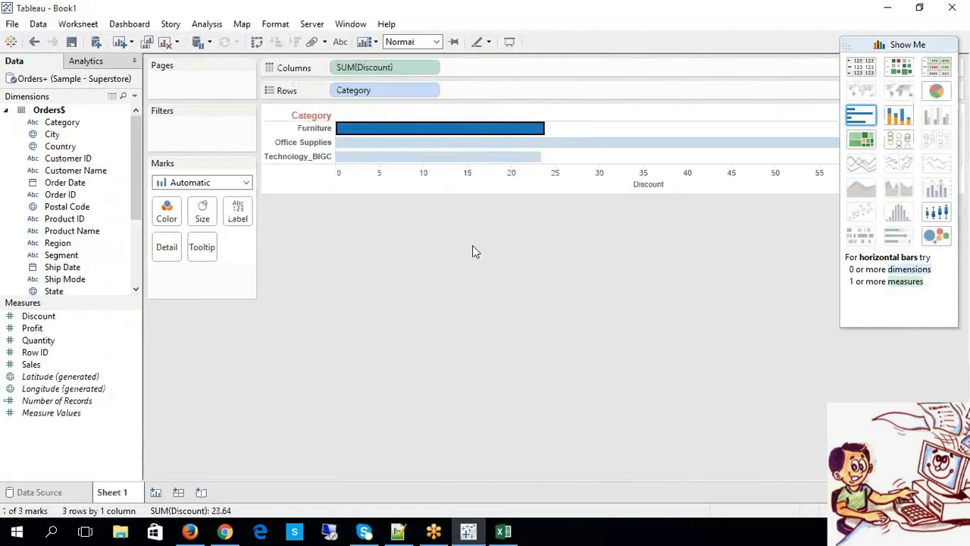
click(495, 147)
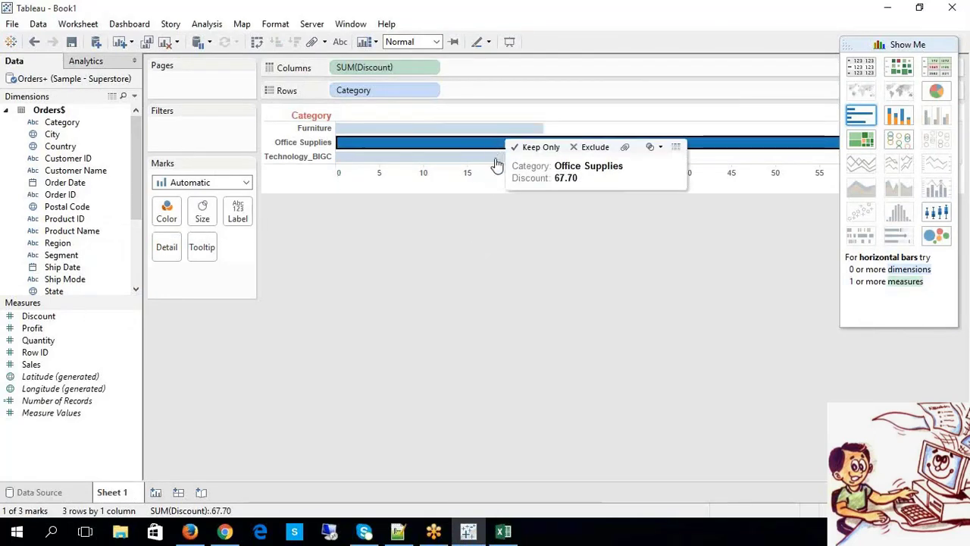
click(494, 157)
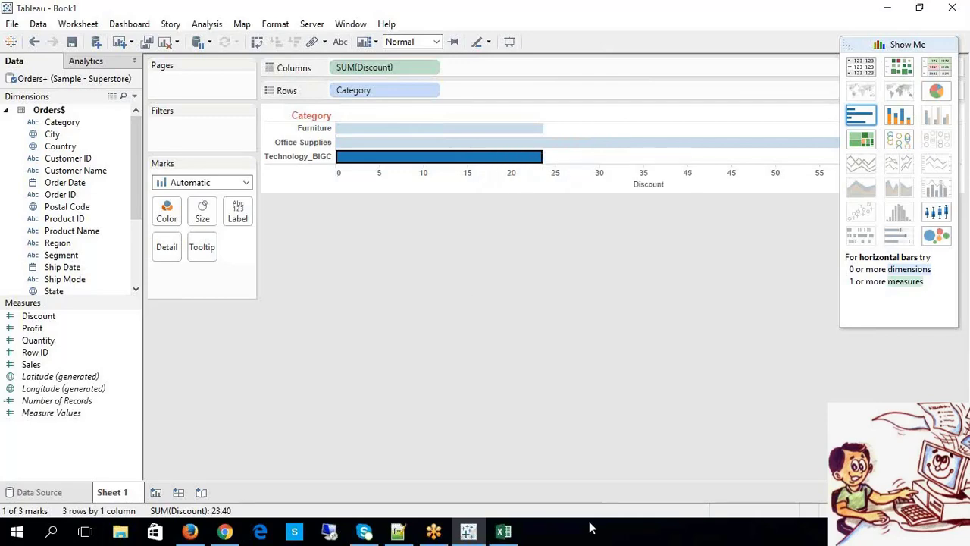
- Read the "Title, caption, summary, Table, Data view" entry in the Excel notes, and return to the Tableau worksheet
click(500, 533)
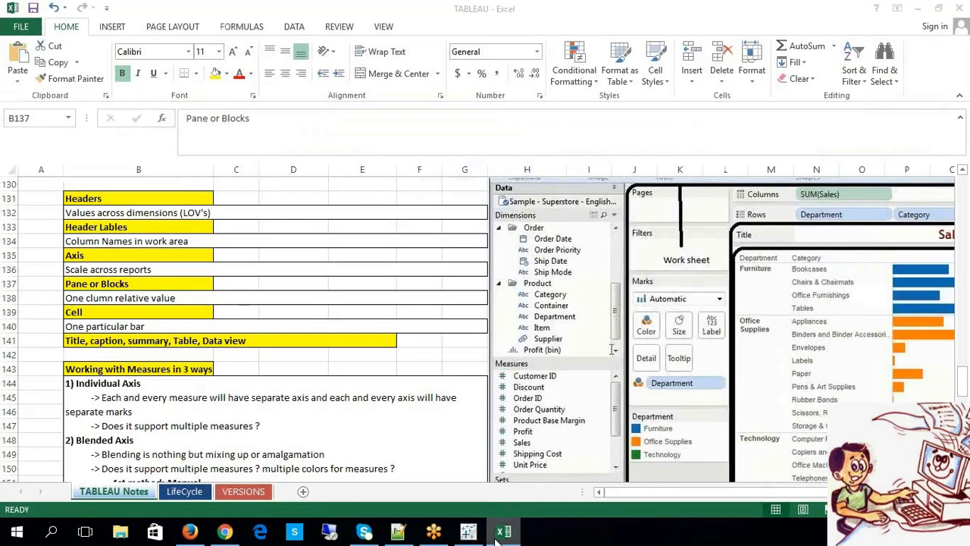
click(500, 533)
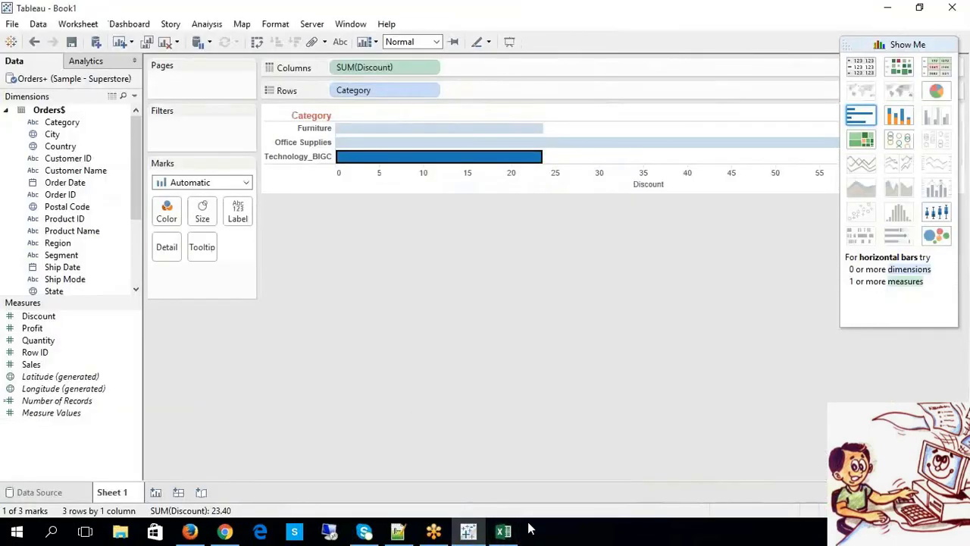
click(504, 534)
double_click(84, 340)
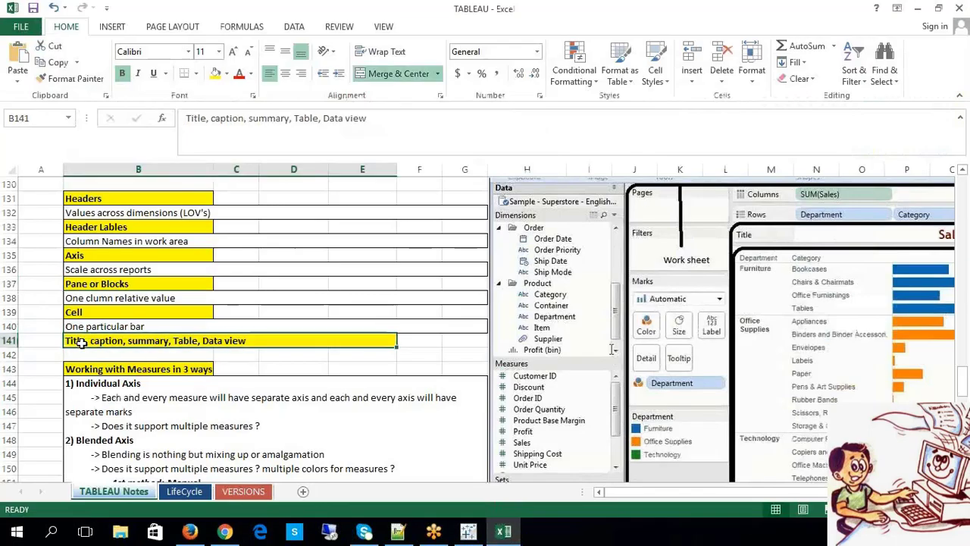
double_click(85, 341)
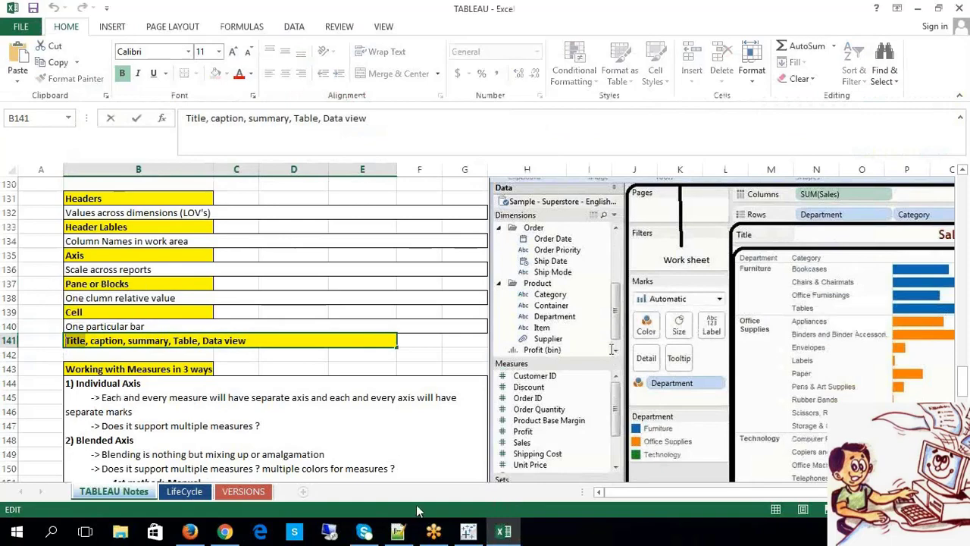
click(470, 533)
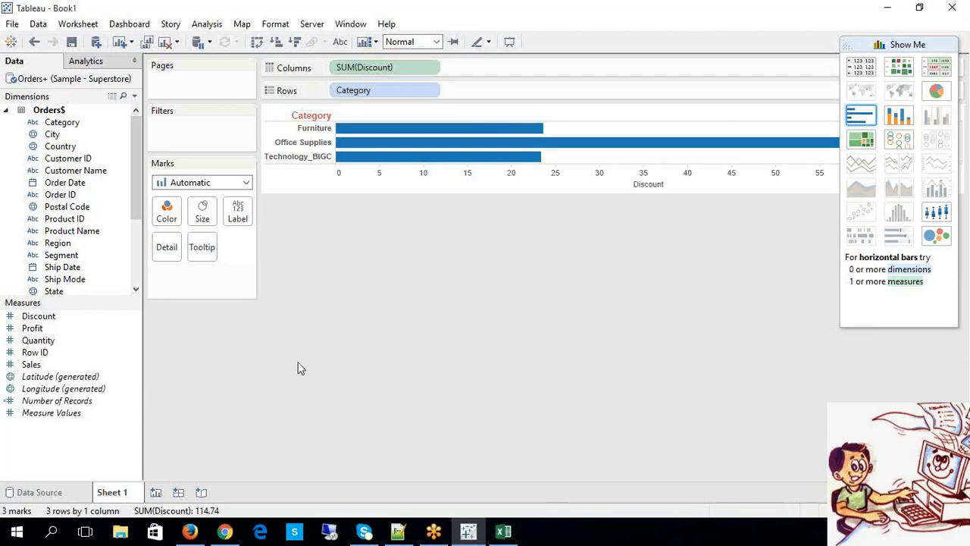
- View the sheet's available options and the workbook's default save name and file type, without saving
right_click(117, 495)
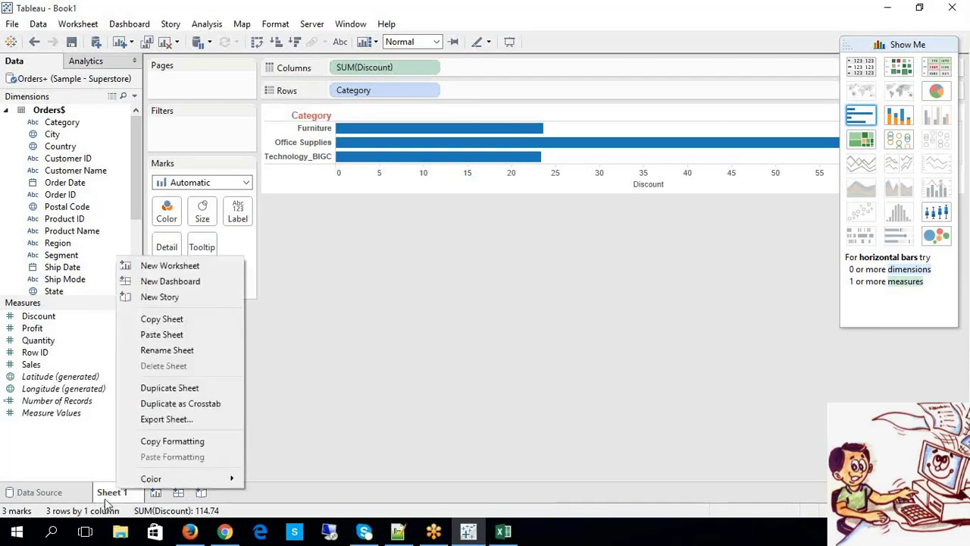
click(72, 43)
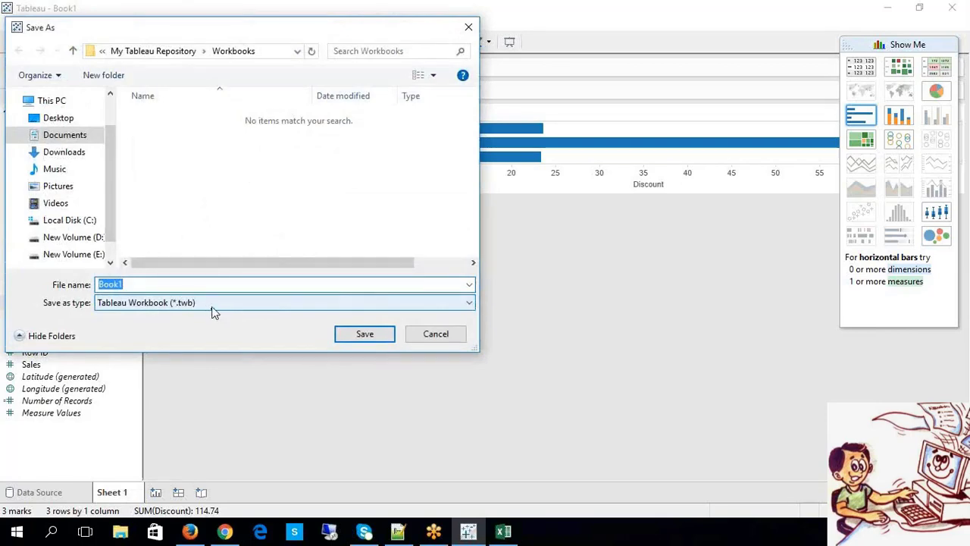
click(438, 336)
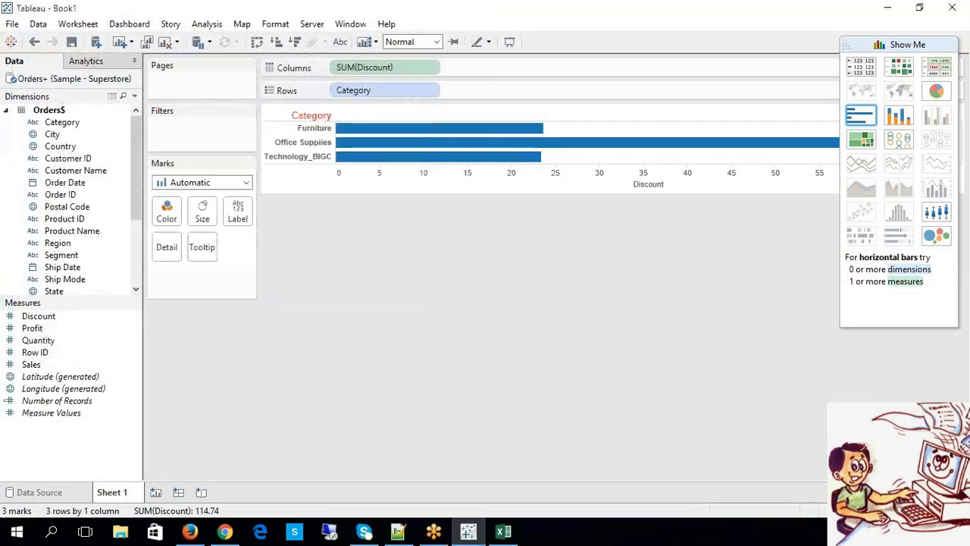
- Inspect the file type in the properties of the Book1 file on the desktop, and return to Tableau
key(super+d)
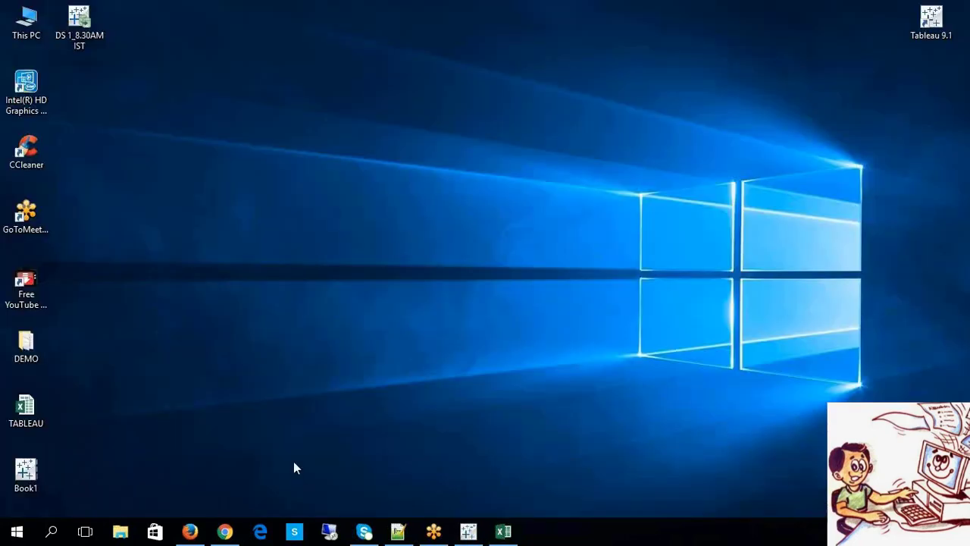
right_click(37, 476)
click(75, 462)
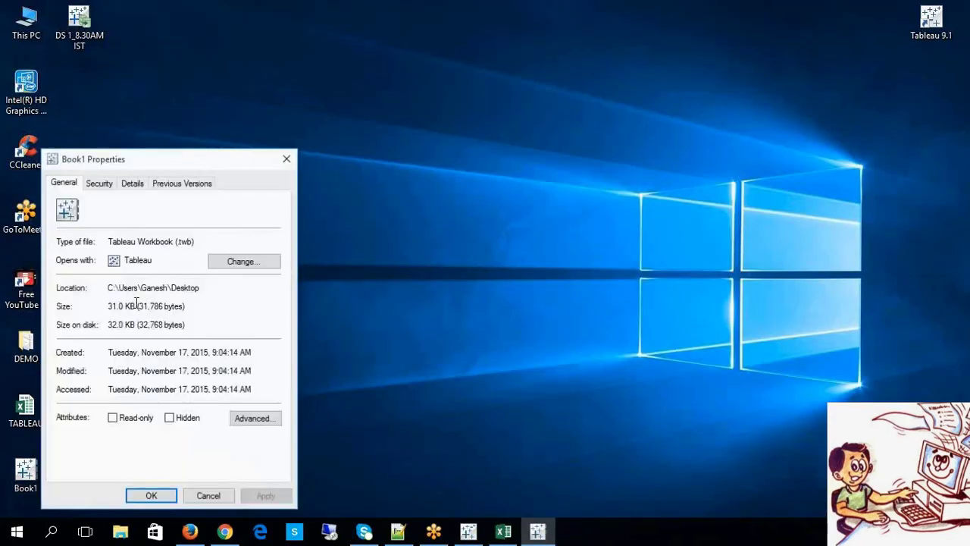
double_click(188, 241)
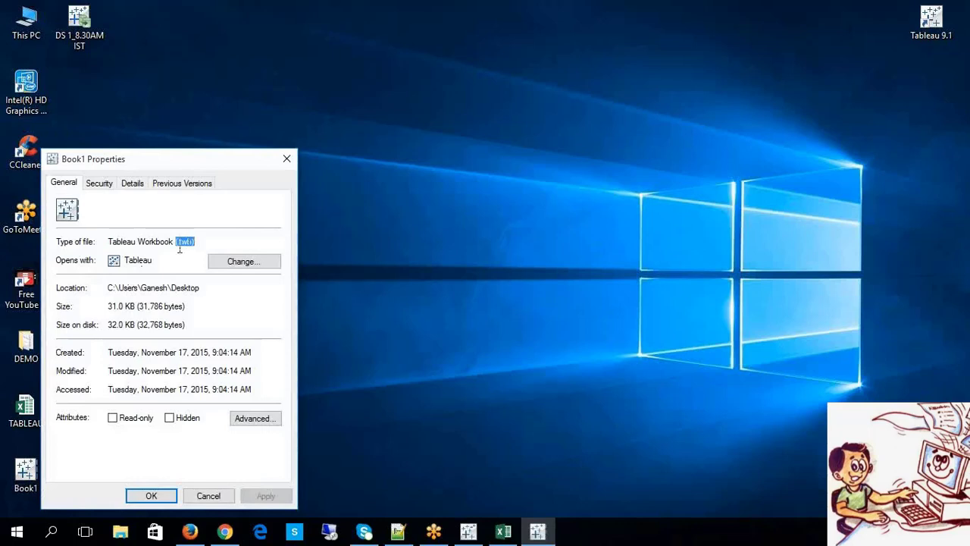
drag(112, 243, 180, 244)
click(287, 158)
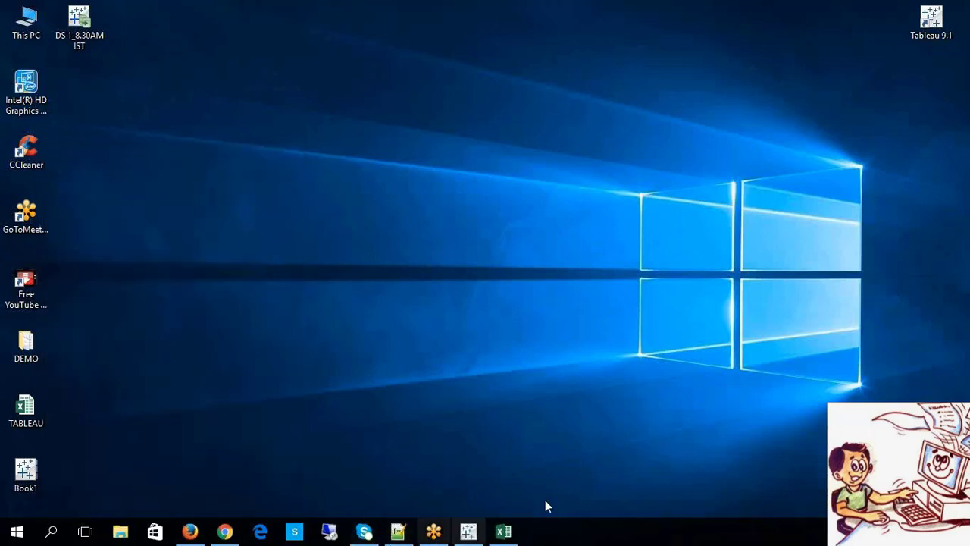
click(468, 531)
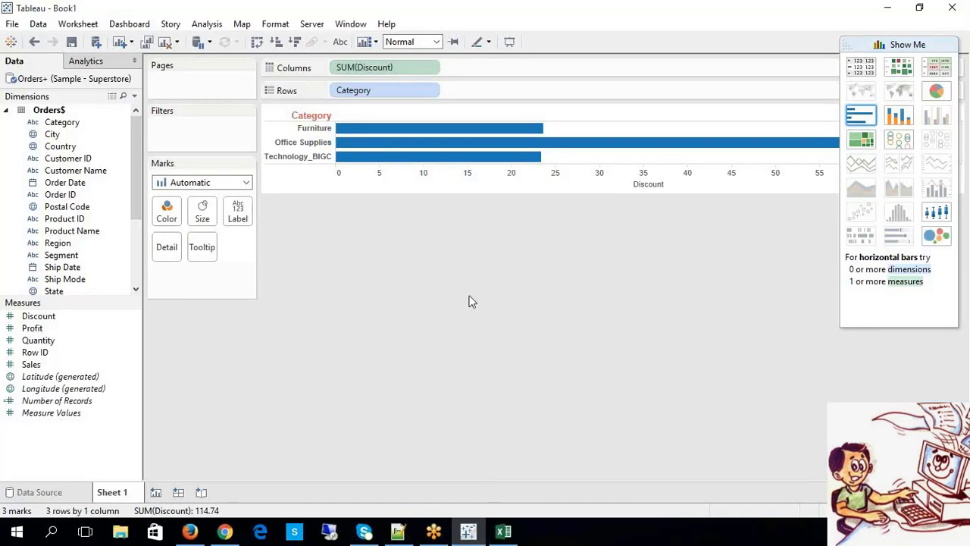
- Rename Sheet 1 as "CHANNEL Report"
right_click(128, 494)
click(189, 356)
text(CHANNEL Report)
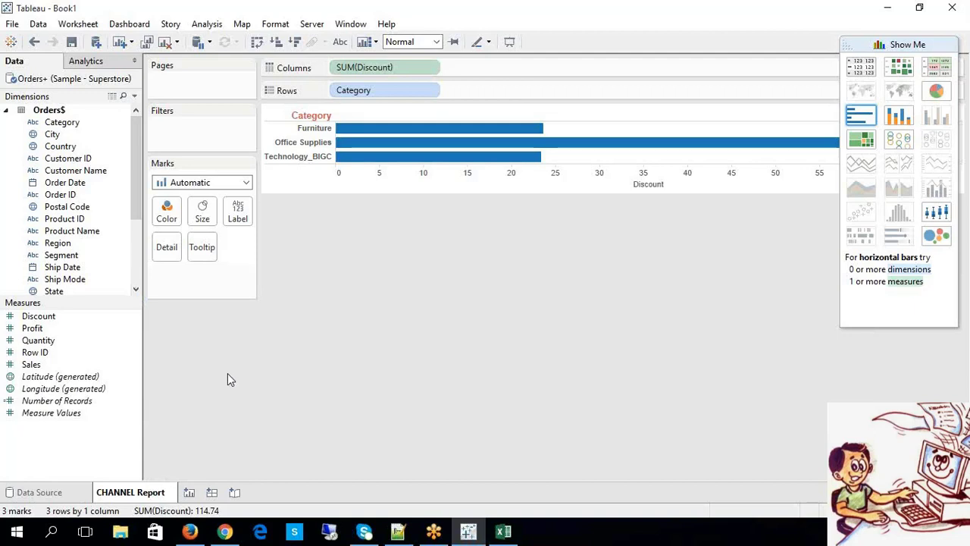
key(Return)
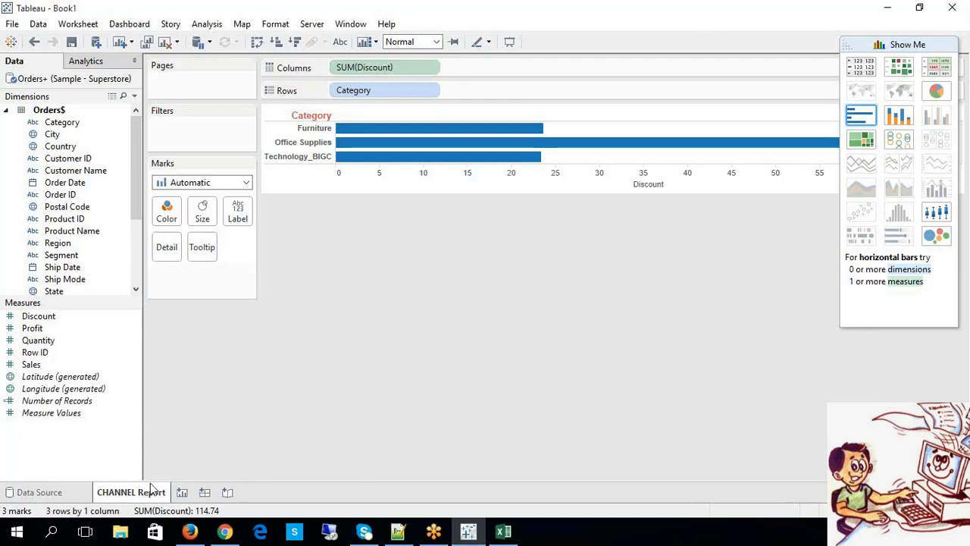
mouse_move(132, 496)
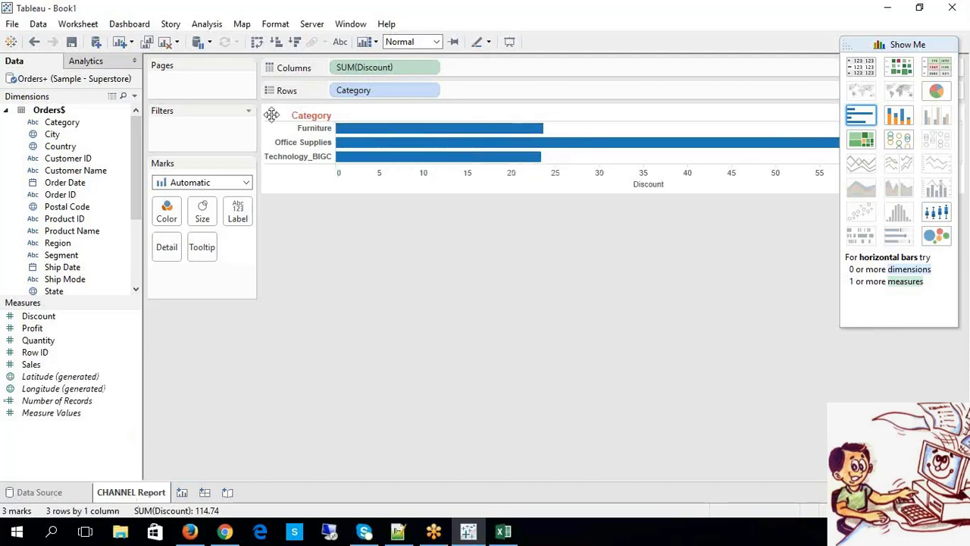
- Show the worksheet title above the chart and hide it again
click(83, 25)
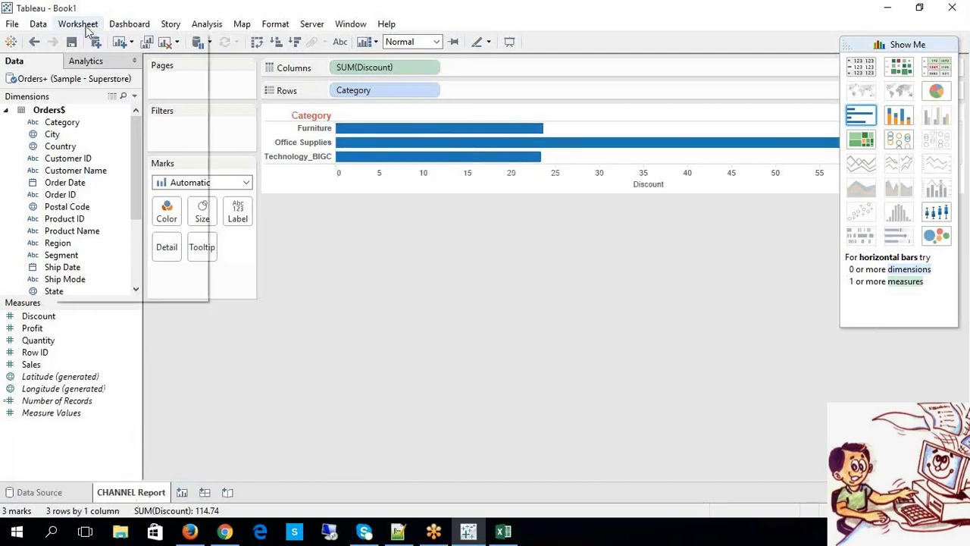
mouse_move(96, 81)
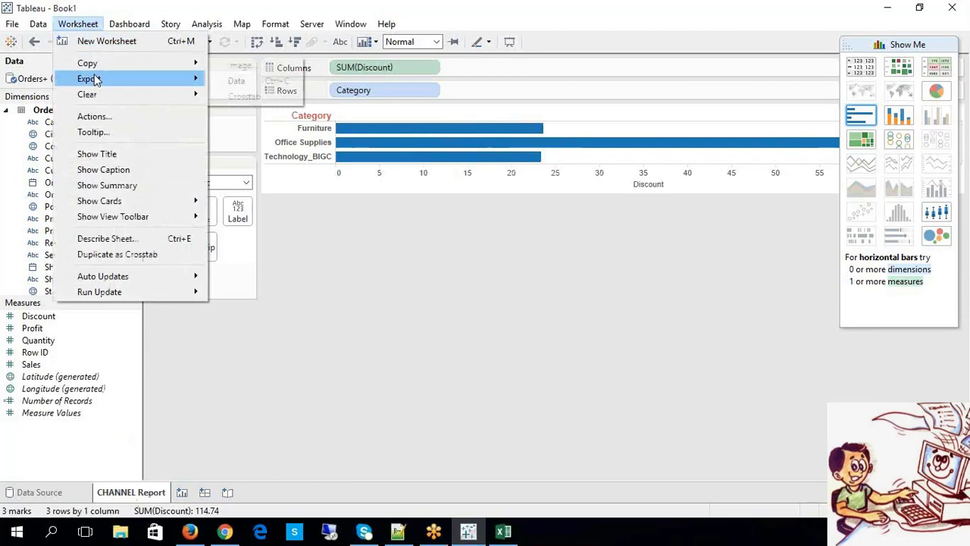
click(101, 155)
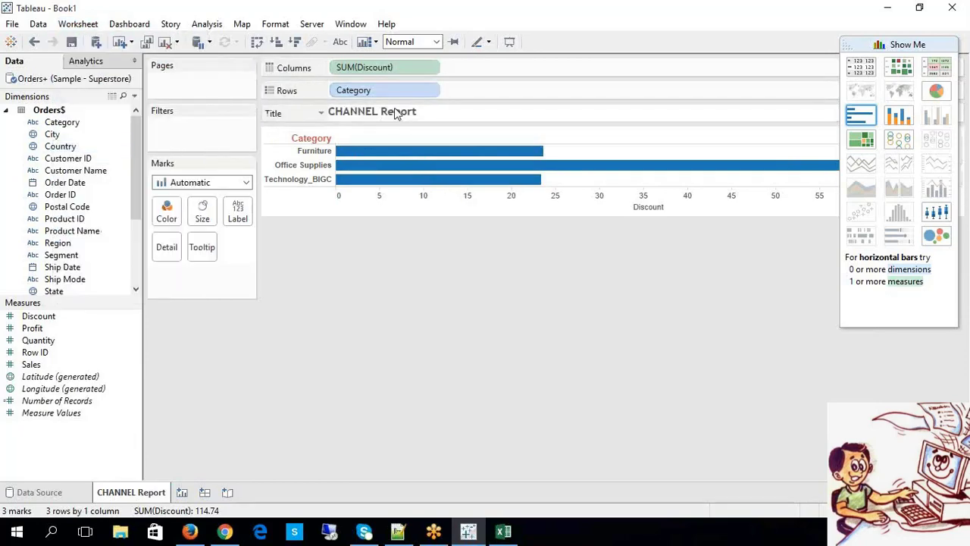
click(322, 116)
click(278, 207)
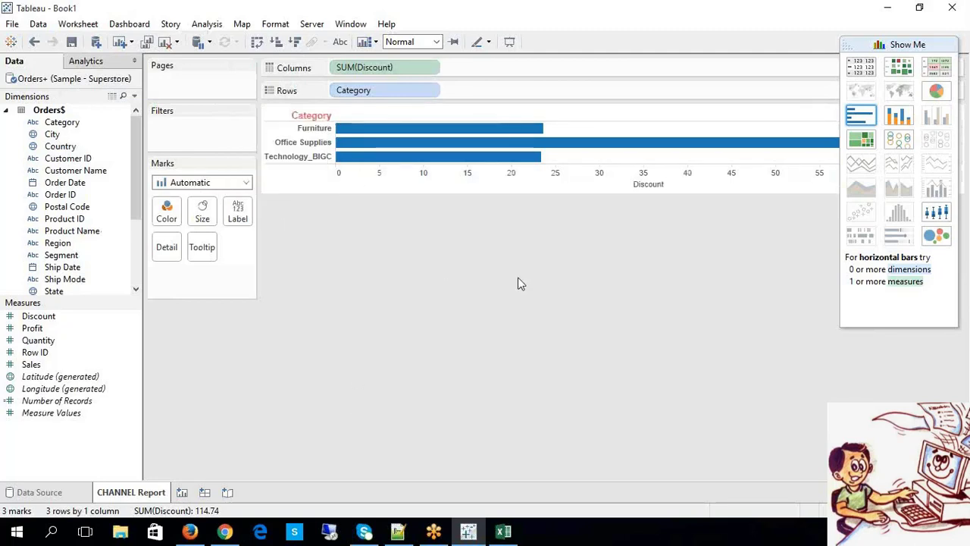
- Show the worksheet title above the Discount by Category chart
click(78, 24)
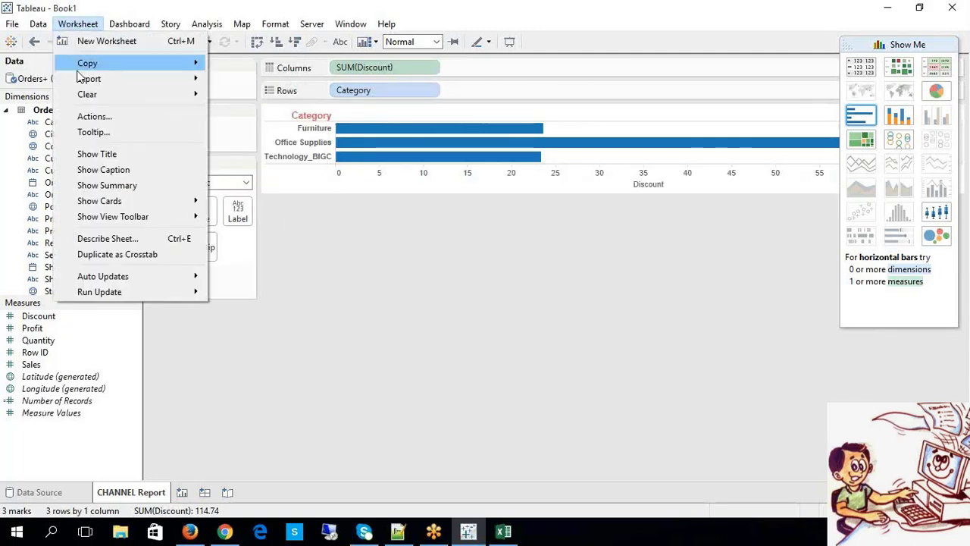
click(98, 156)
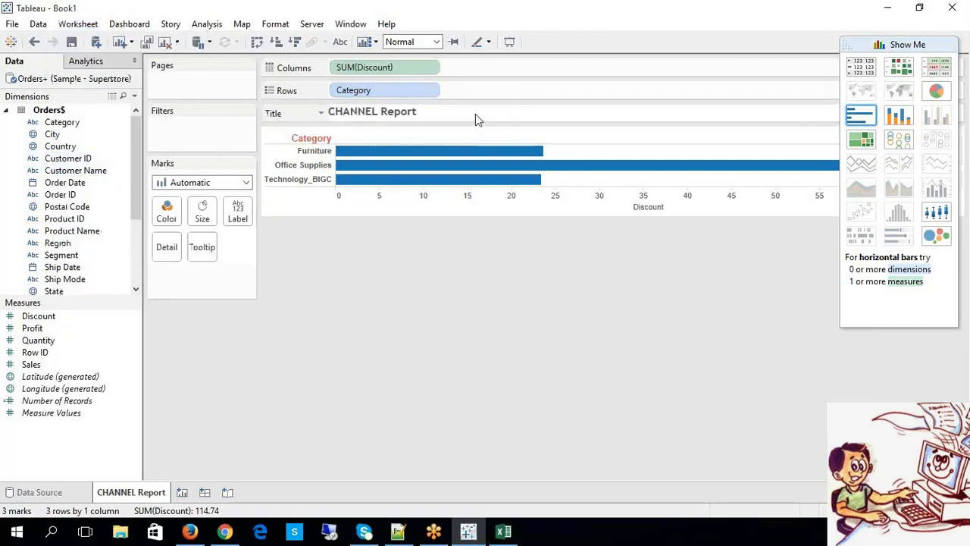
- Center-align the worksheet title in its editor, trying a red font colour and italics as well, and apply the edit
right_click(568, 116)
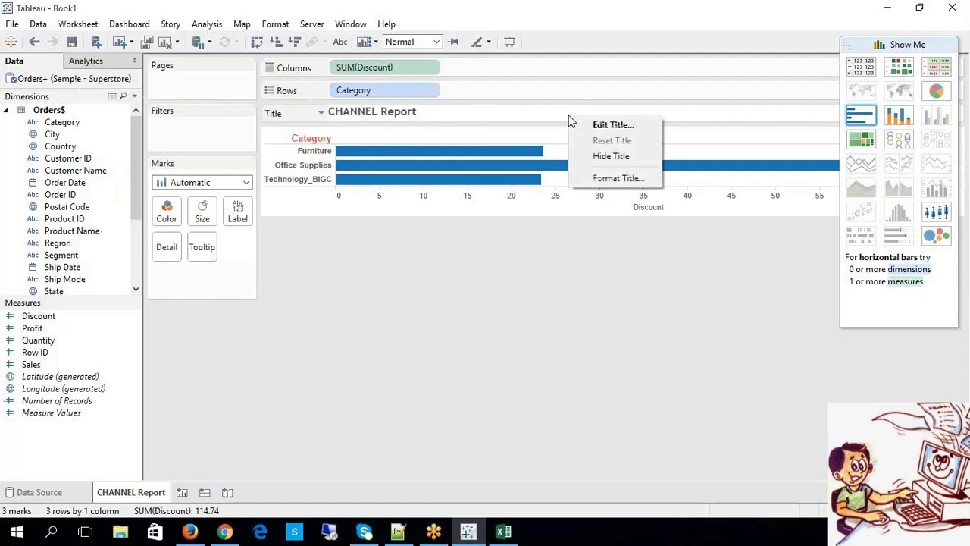
click(598, 126)
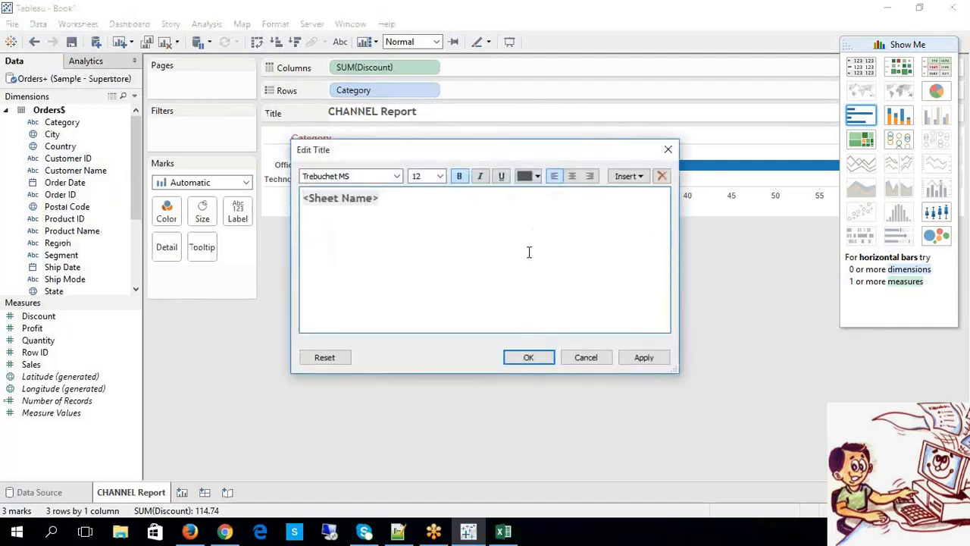
click(572, 176)
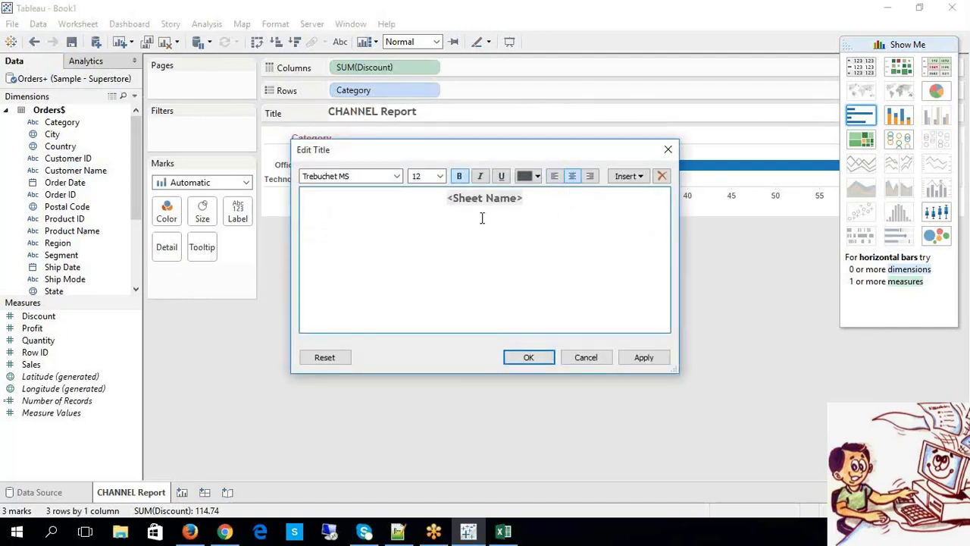
click(537, 176)
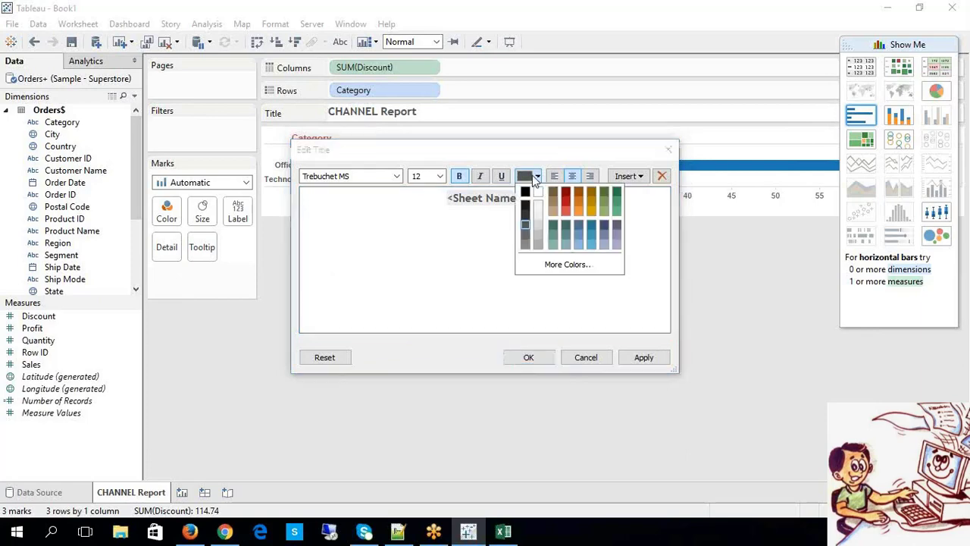
click(568, 217)
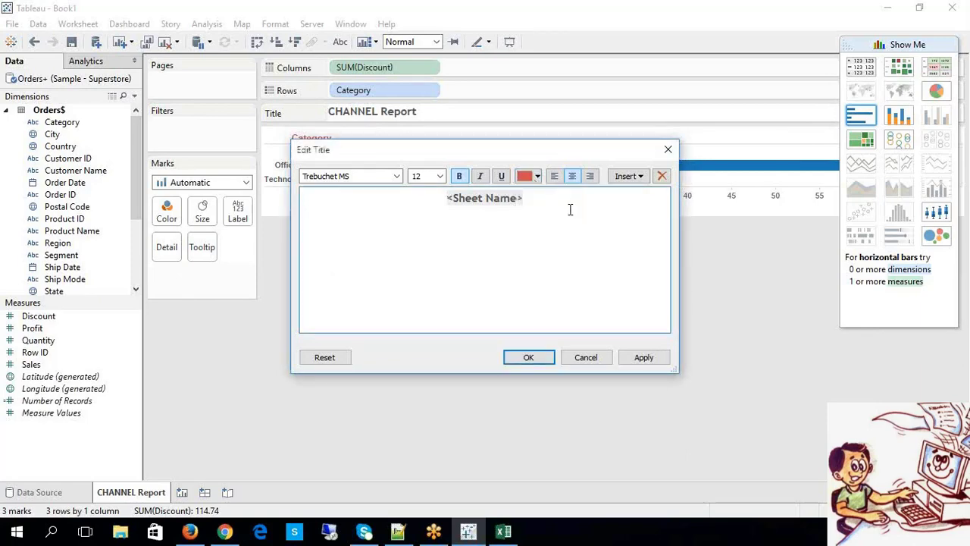
click(480, 182)
click(640, 179)
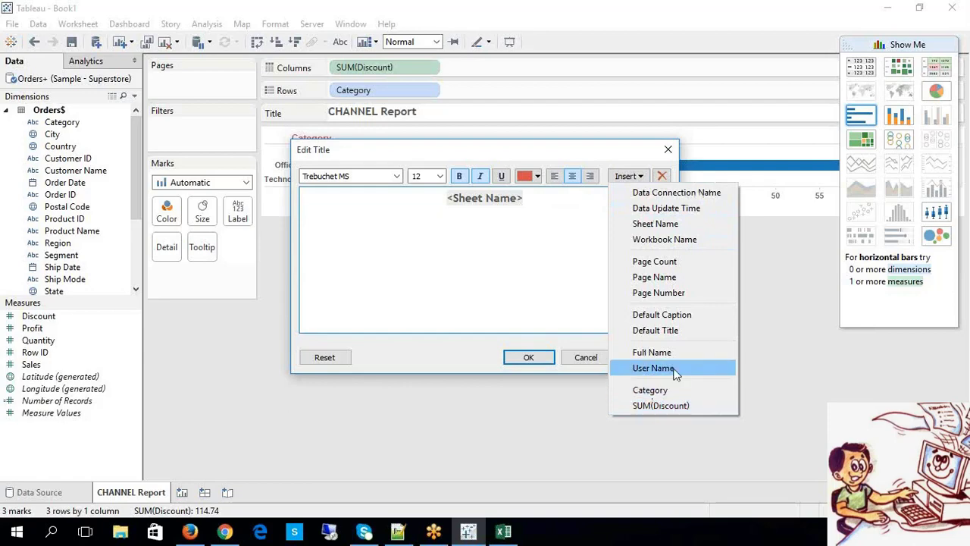
click(561, 274)
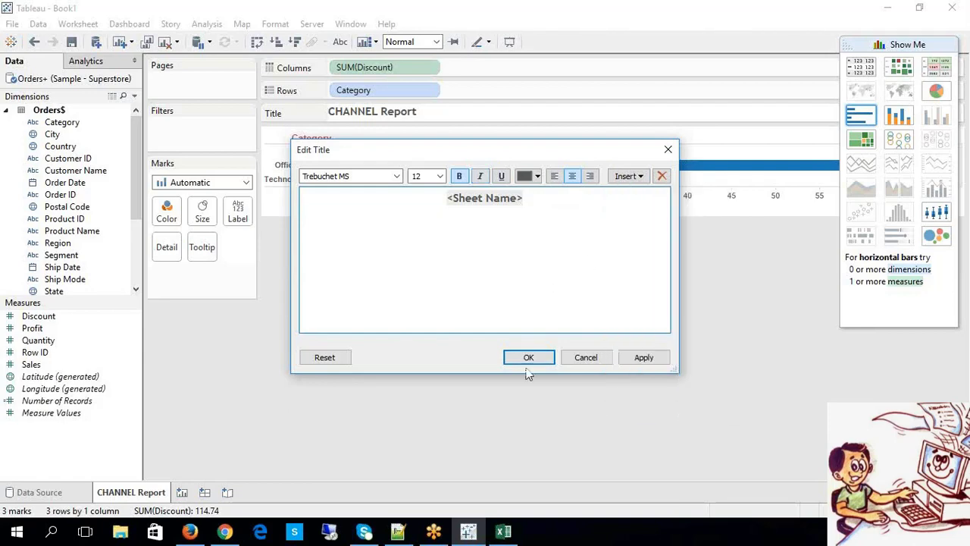
click(645, 360)
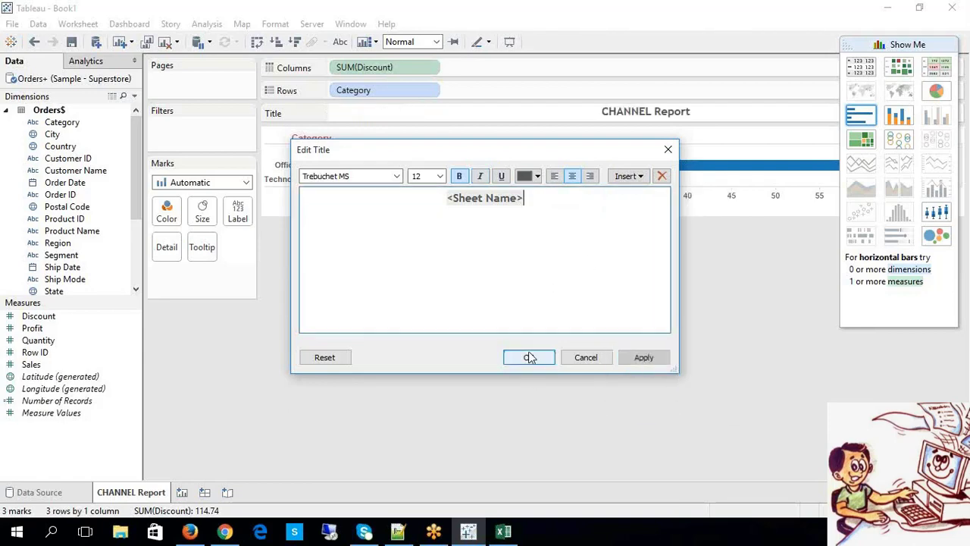
click(528, 357)
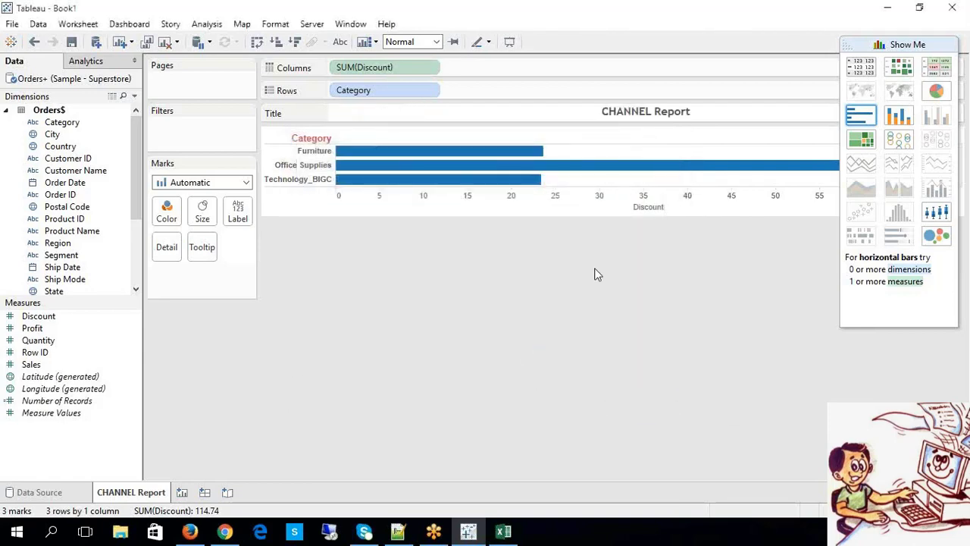
- Reset the worksheet title to its default and undo the reset
right_click(654, 120)
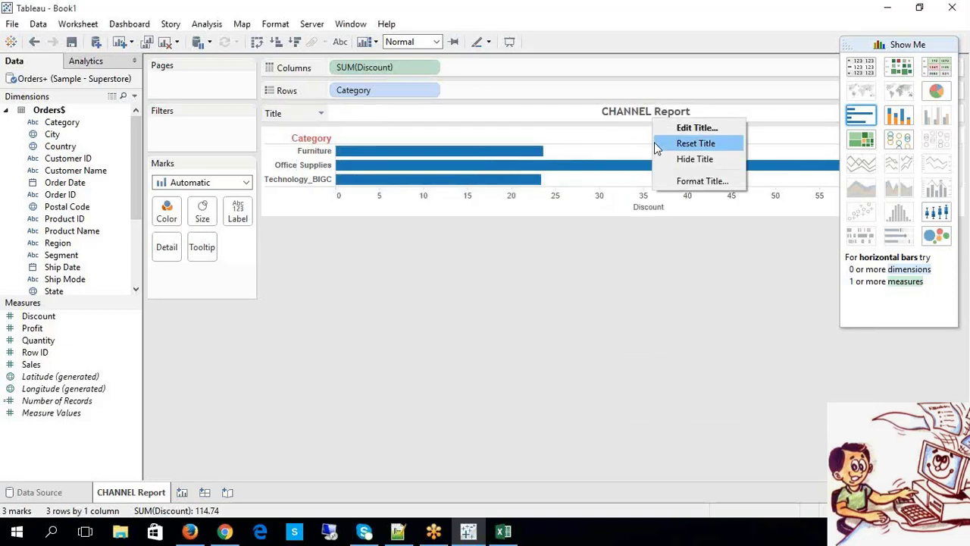
click(656, 144)
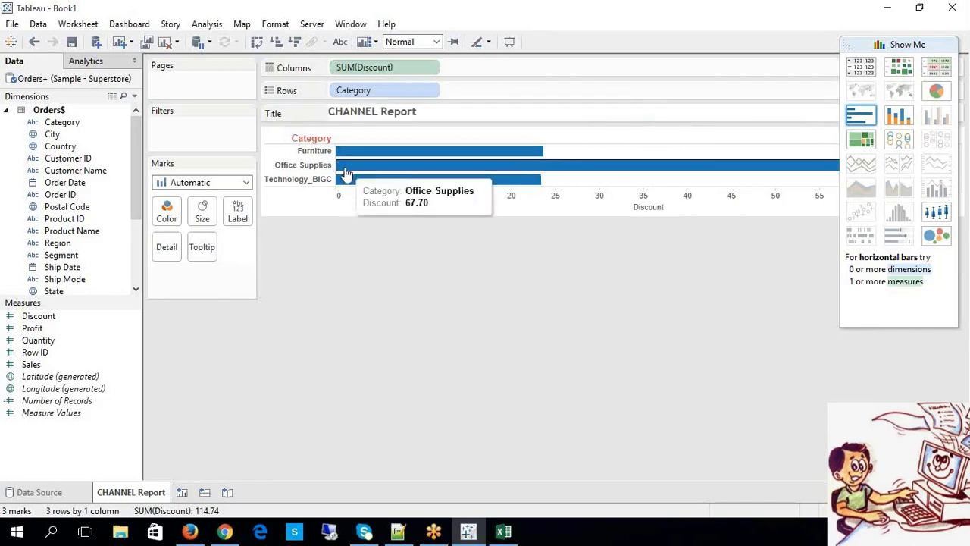
key(ctrl+z)
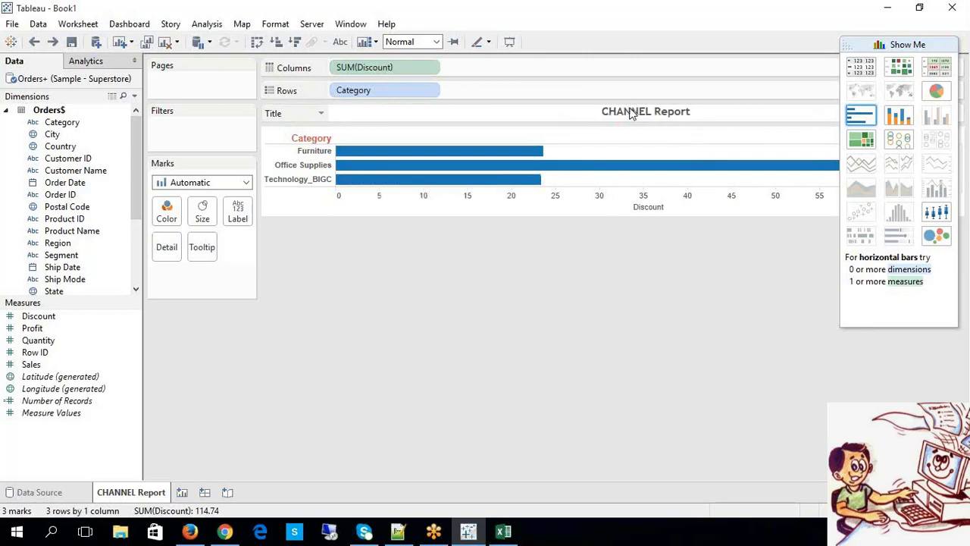
- Try to set the worksheet title's font colour to dark red, then reopen the title editor to check it and cancel
right_click(455, 115)
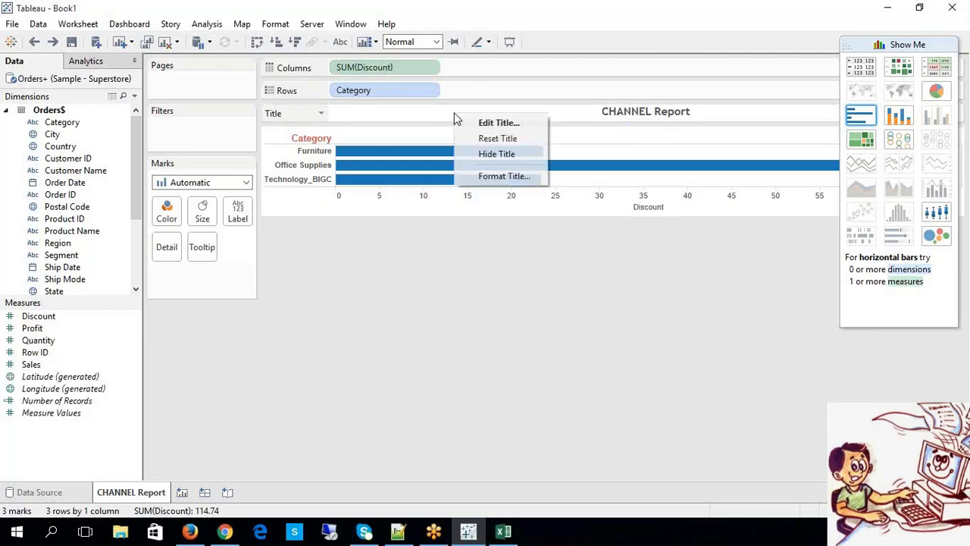
click(475, 125)
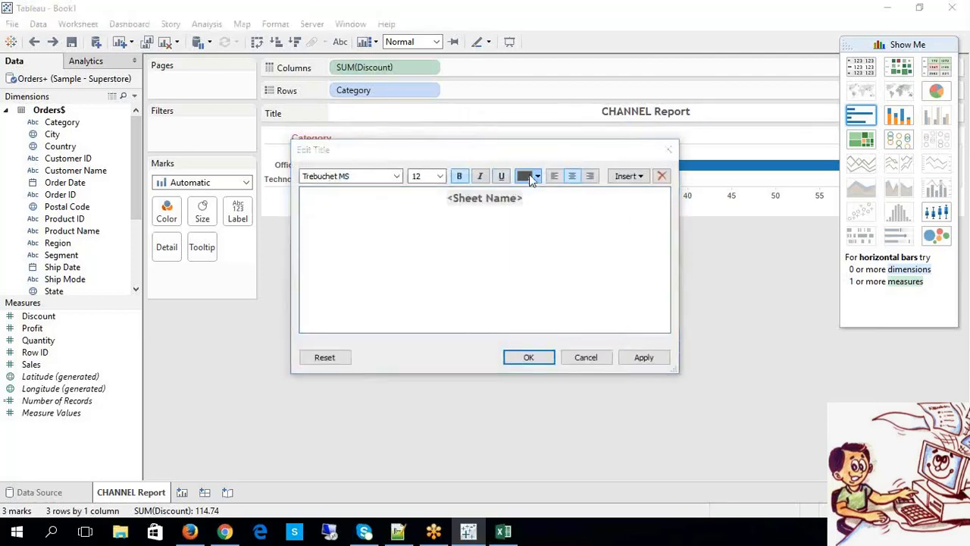
click(537, 175)
click(571, 200)
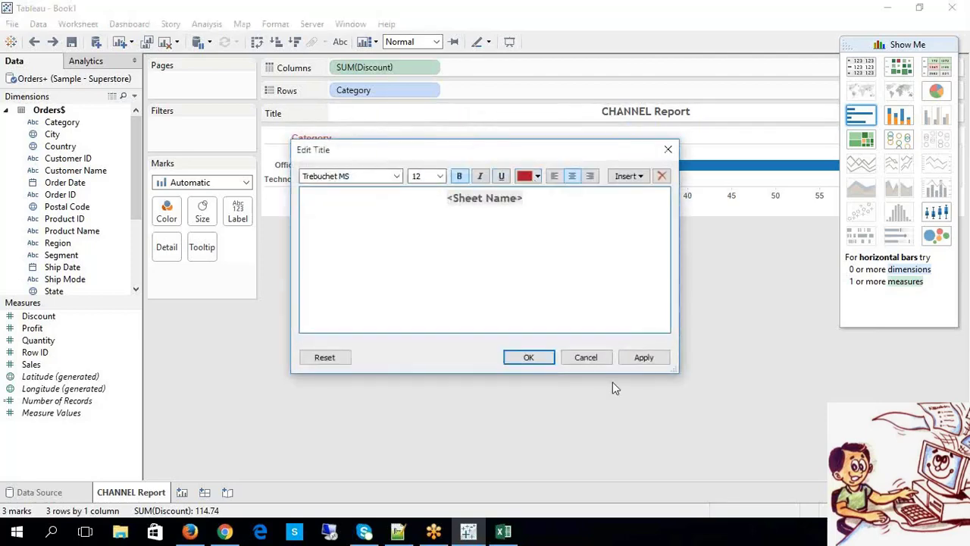
click(642, 357)
click(537, 360)
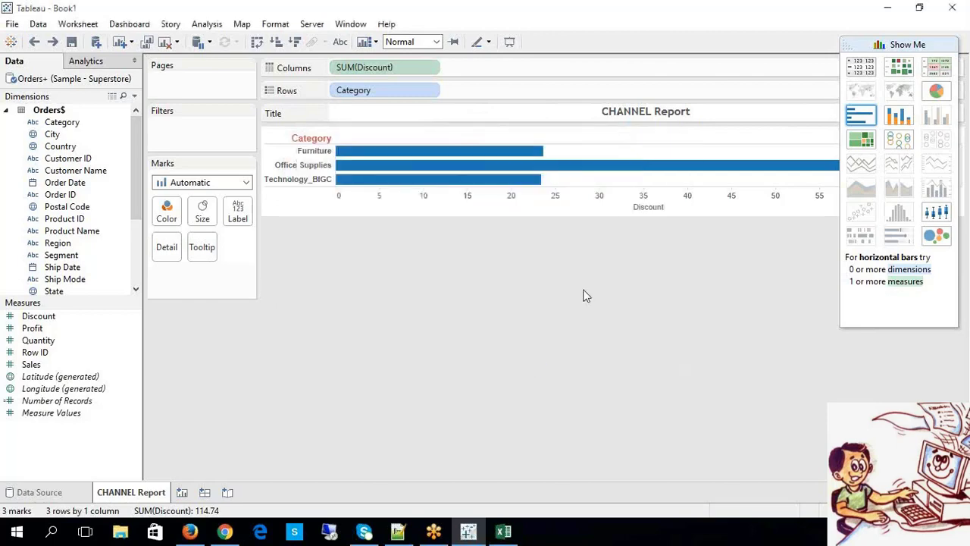
right_click(618, 113)
click(629, 124)
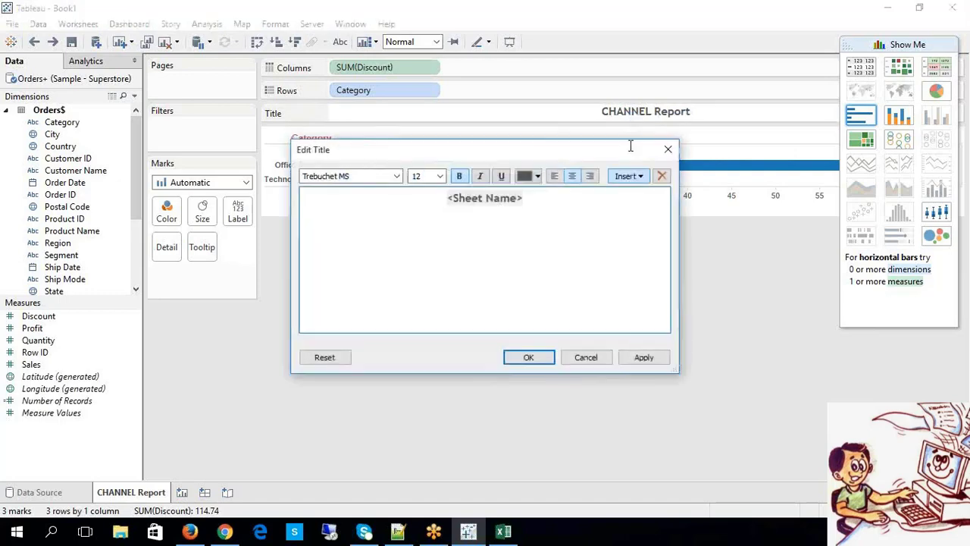
click(603, 364)
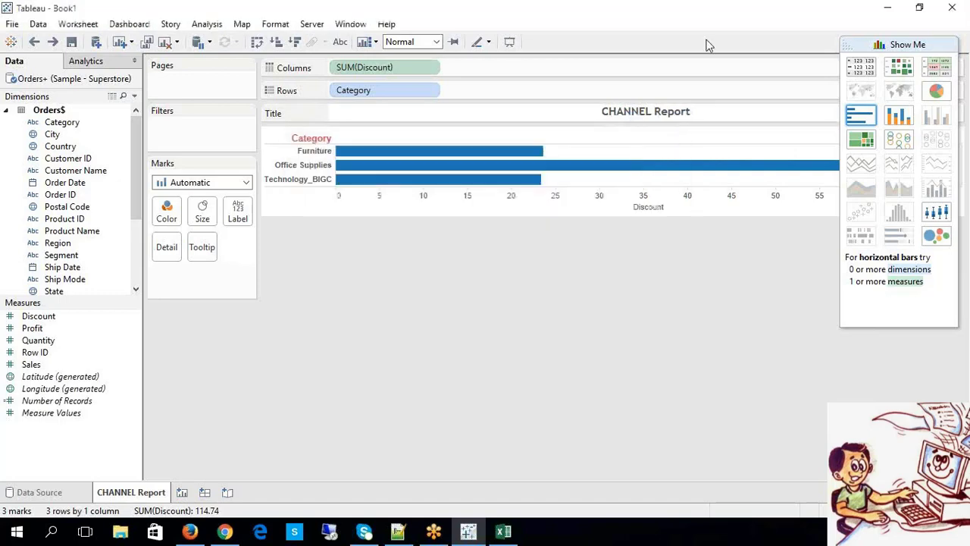
- Format the worksheet title with light green shading, trying grey and pale teal shades first, and give it a thin solid border
right_click(646, 115)
click(666, 185)
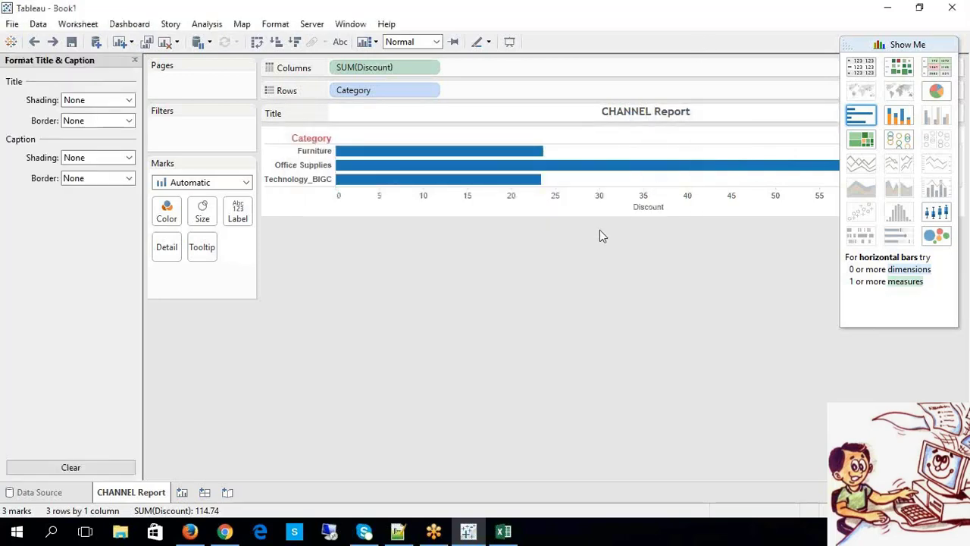
click(94, 105)
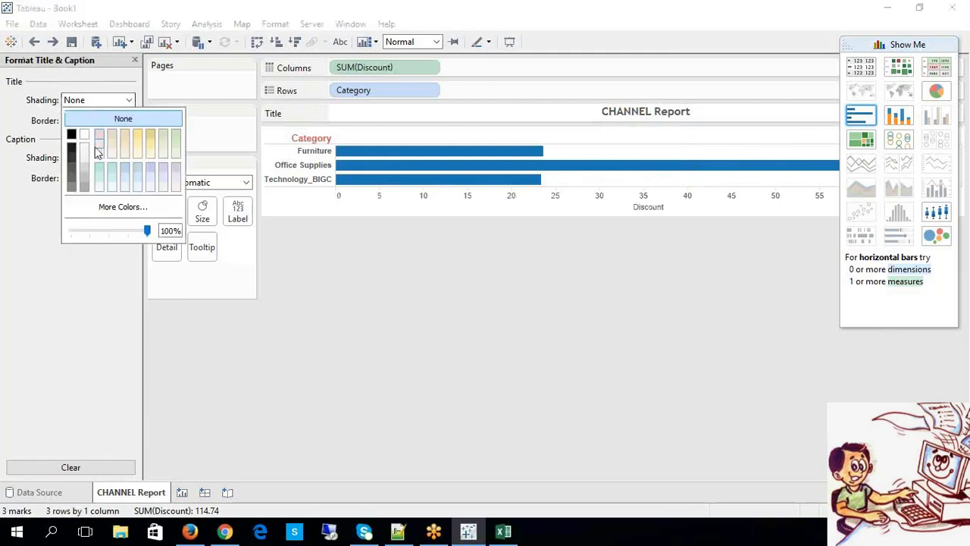
click(72, 157)
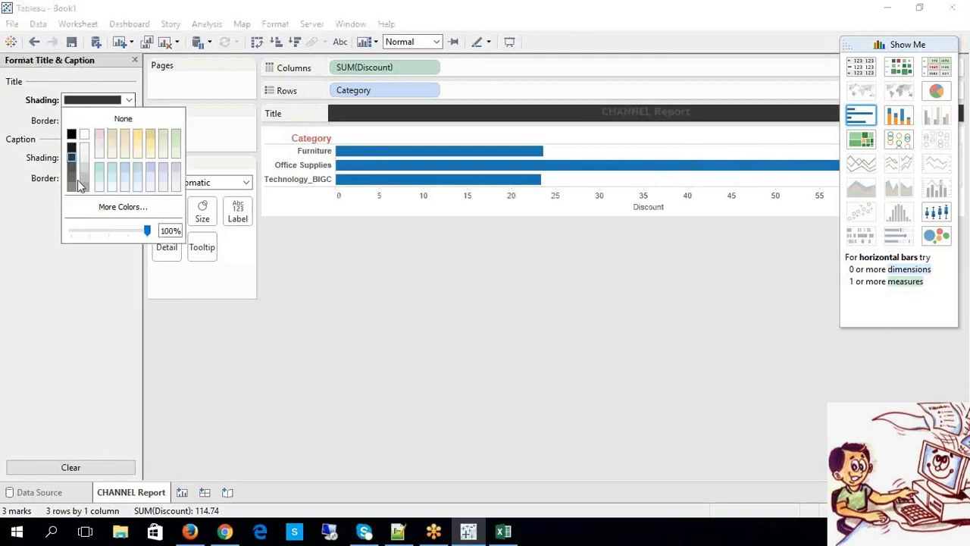
click(72, 186)
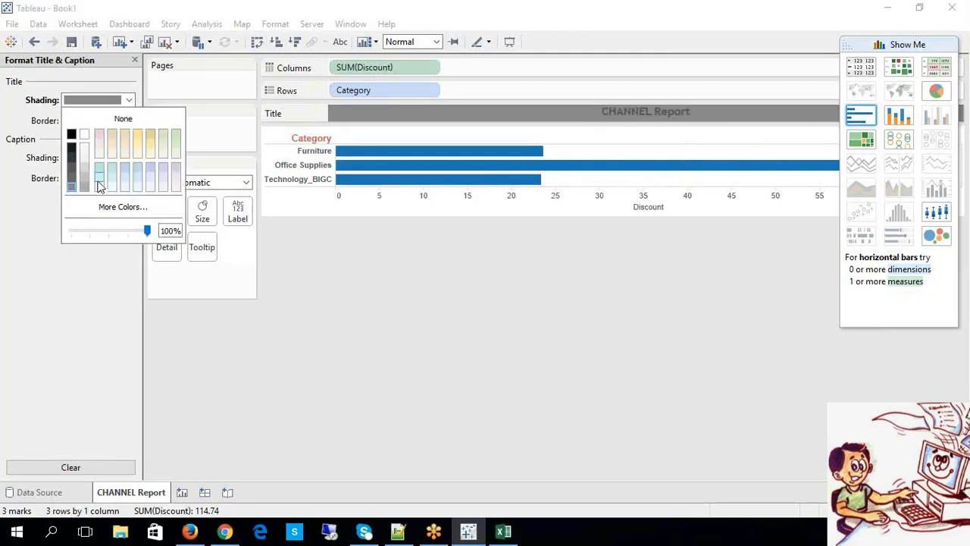
click(84, 186)
click(99, 187)
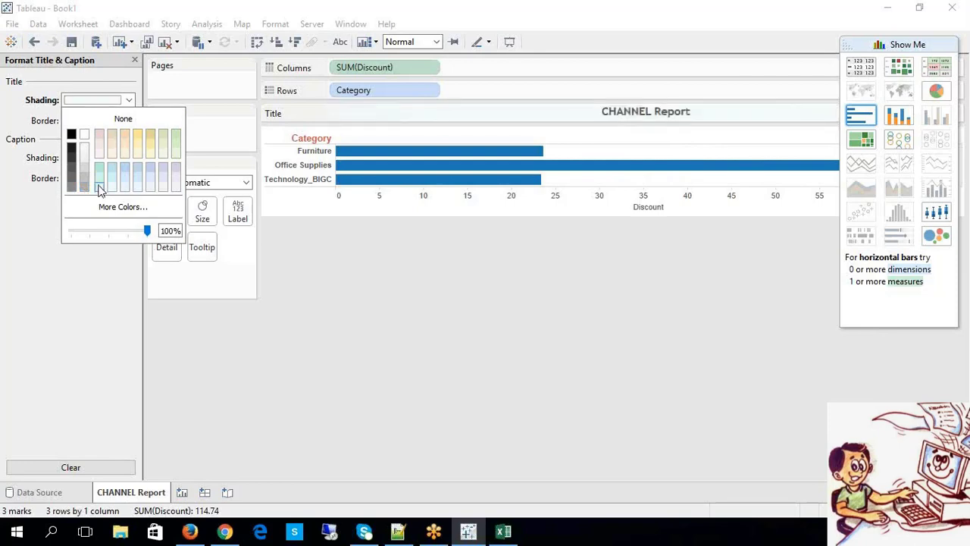
click(176, 142)
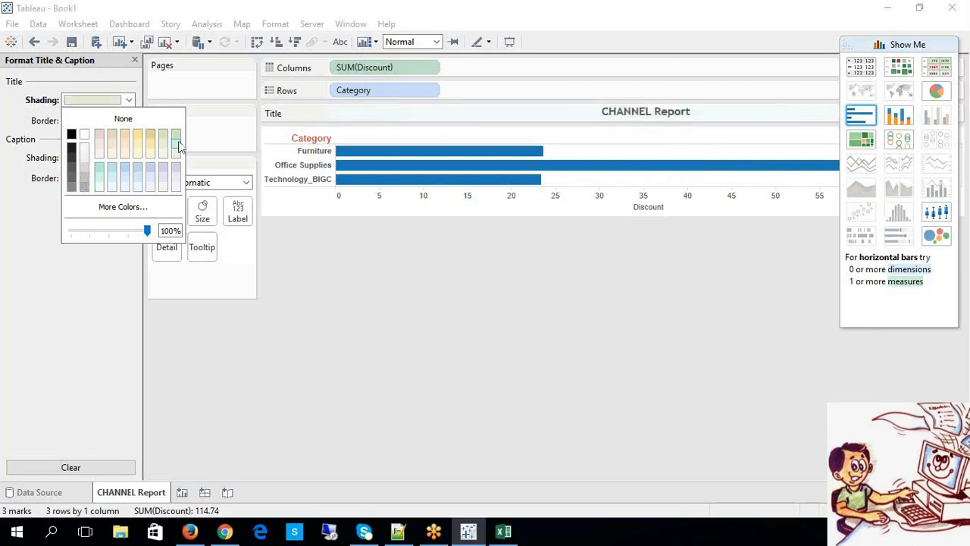
click(52, 127)
click(91, 122)
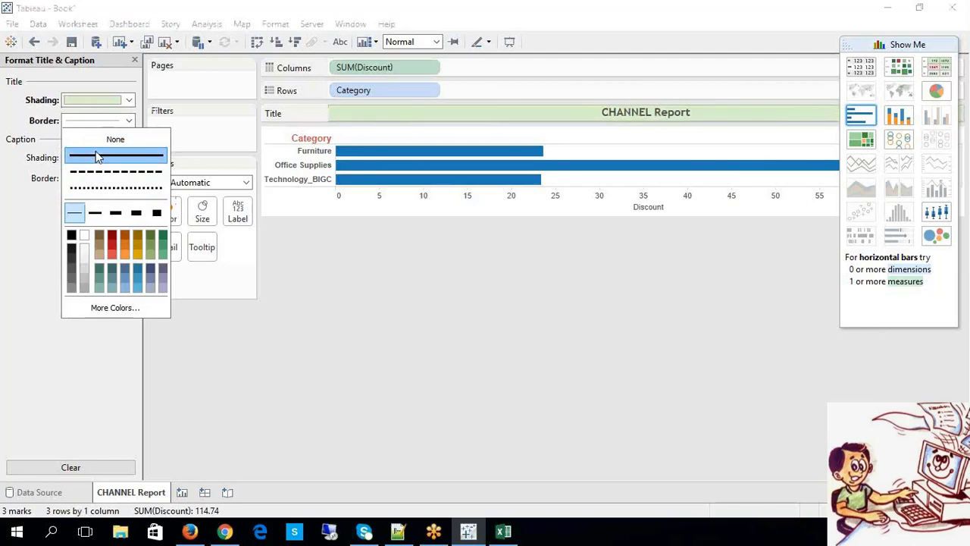
click(13, 202)
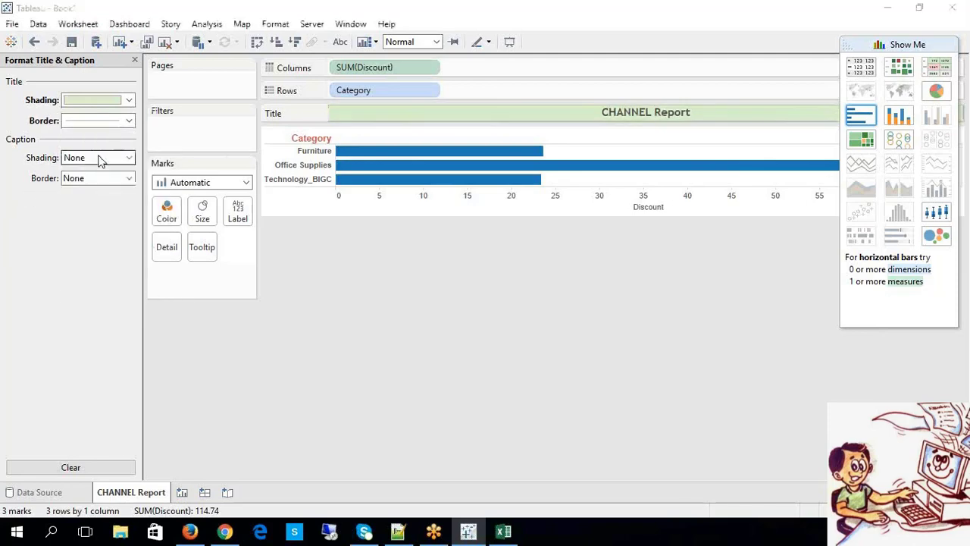
- Set the caption's shading to near-black with a thin solid border, and close the title and caption formatting
click(99, 158)
click(72, 207)
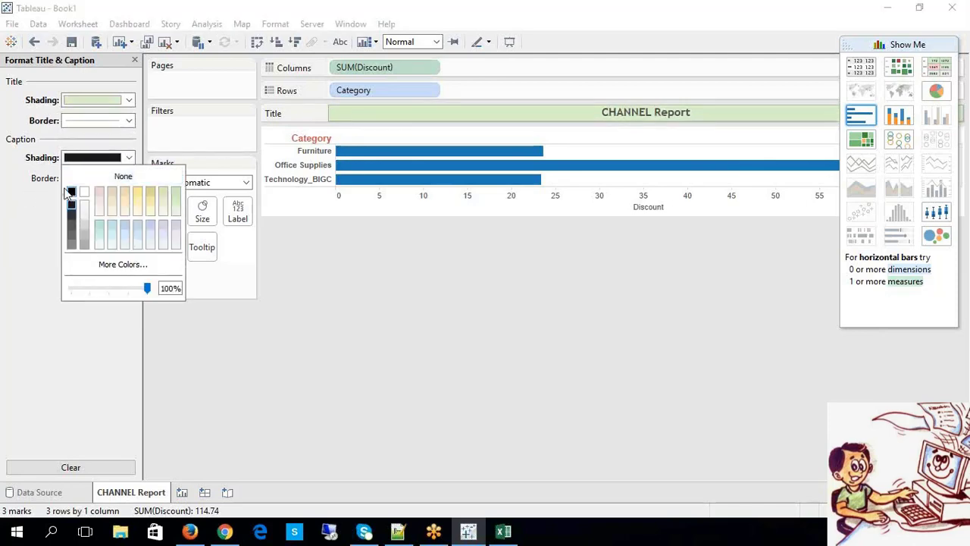
click(71, 192)
click(79, 181)
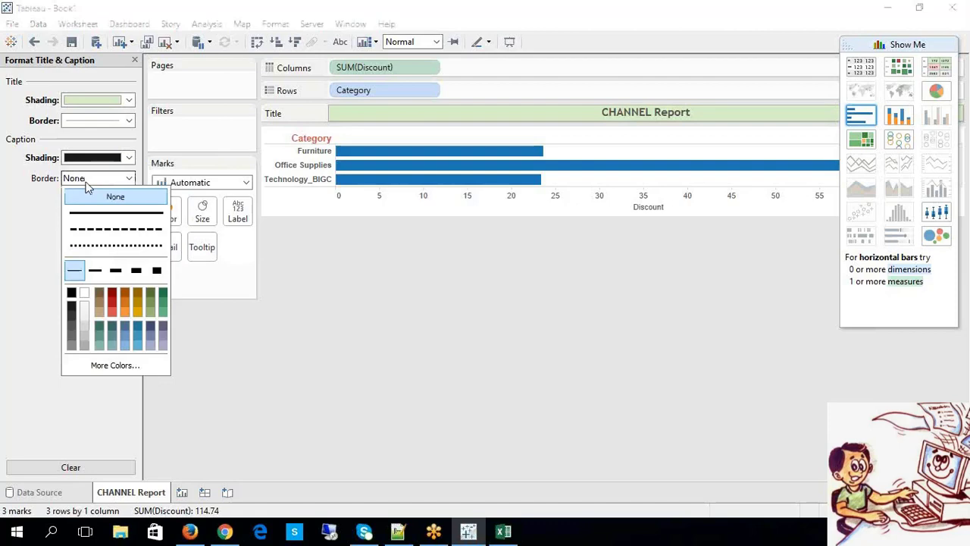
click(100, 339)
click(360, 335)
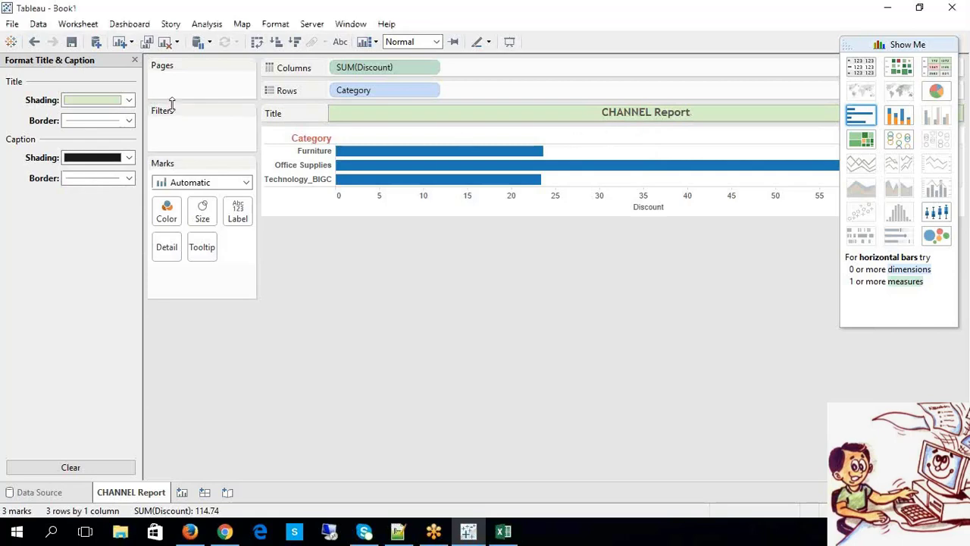
click(135, 60)
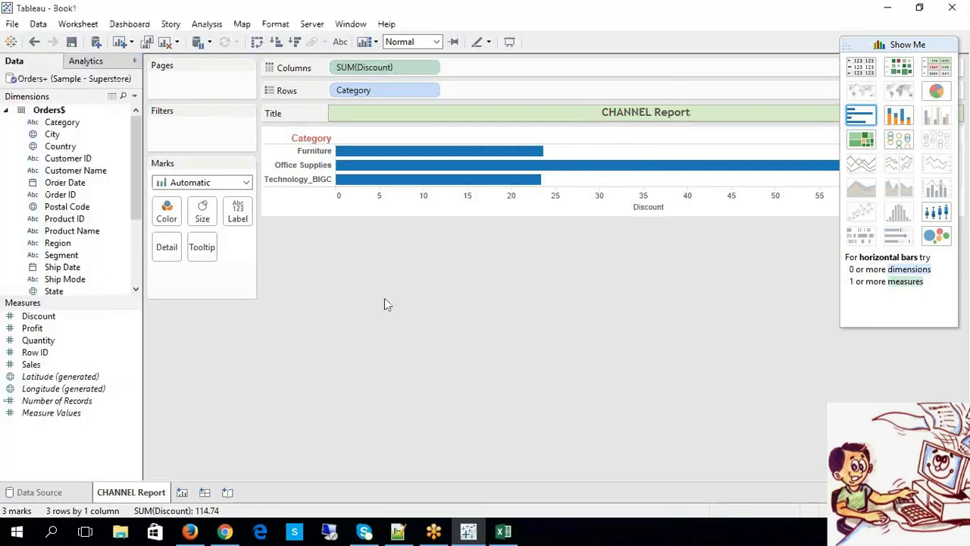
- Collapse the Show Me chart list and show the worksheet's caption below the chart
click(78, 24)
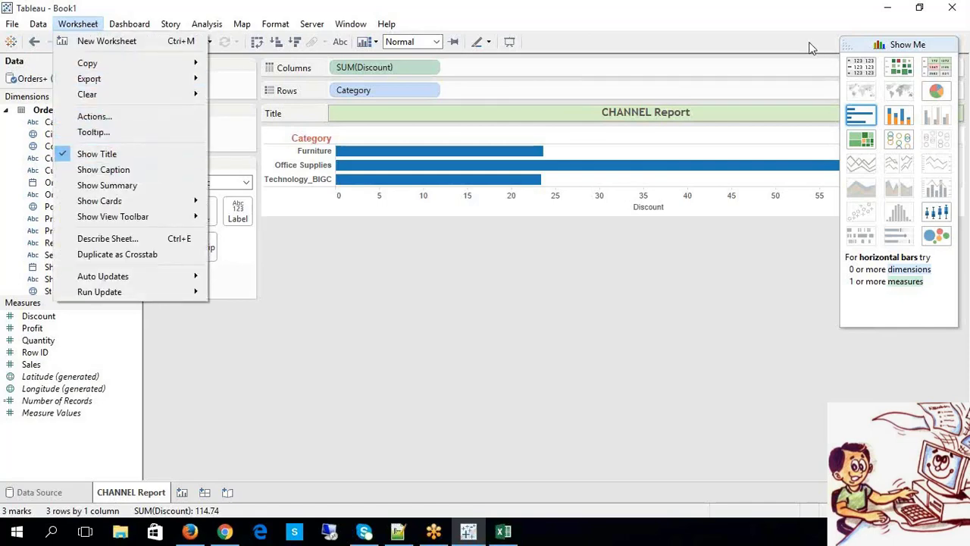
click(861, 45)
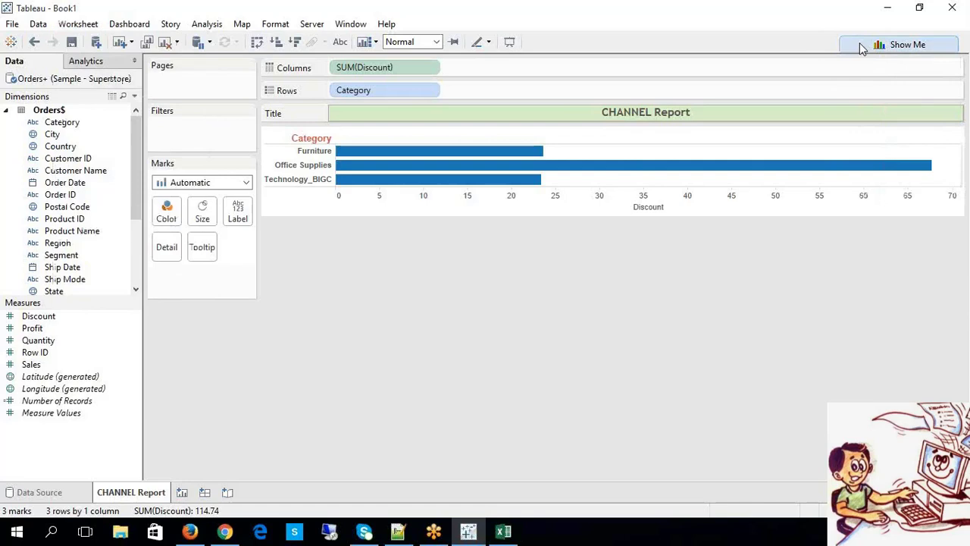
click(78, 23)
click(87, 169)
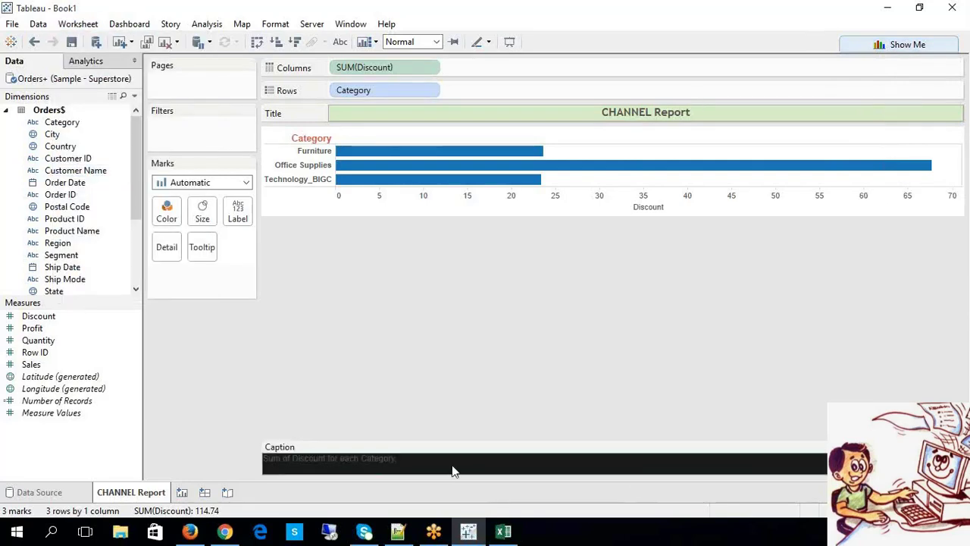
- Change the caption's shading to pale pink and close the title and caption formatting
right_click(453, 466)
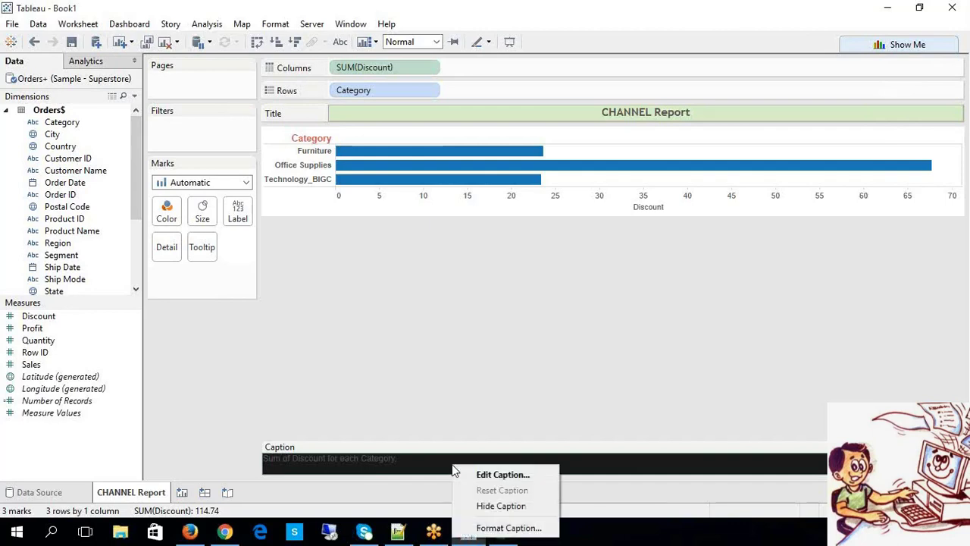
click(489, 527)
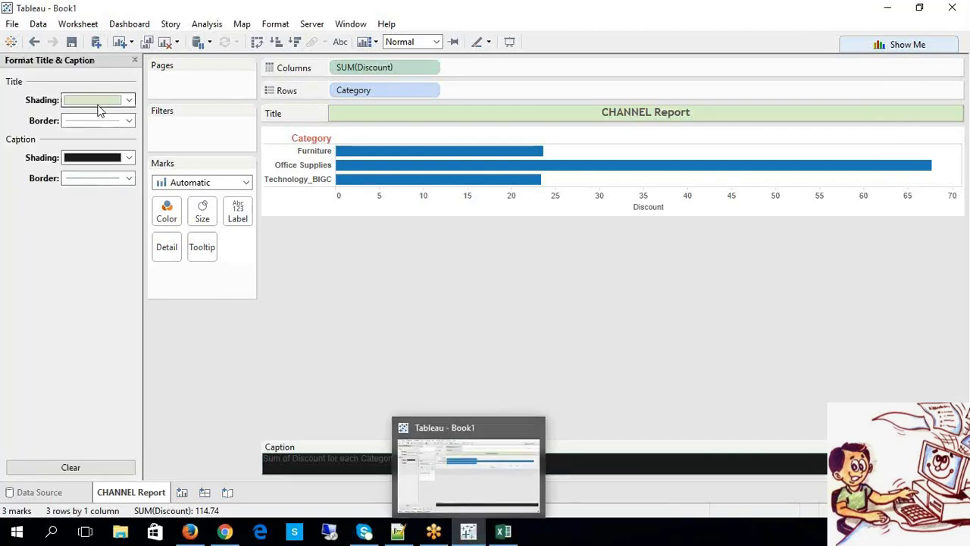
click(95, 157)
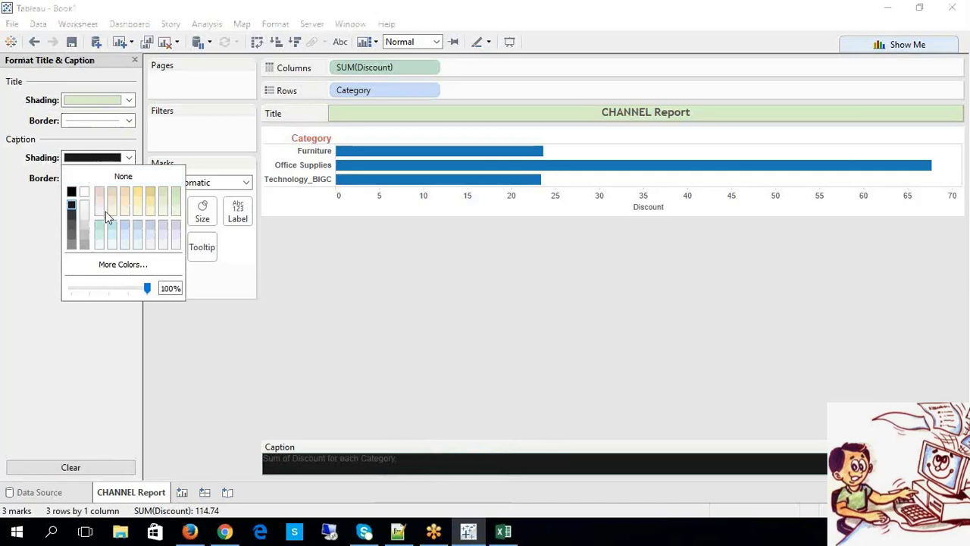
click(100, 209)
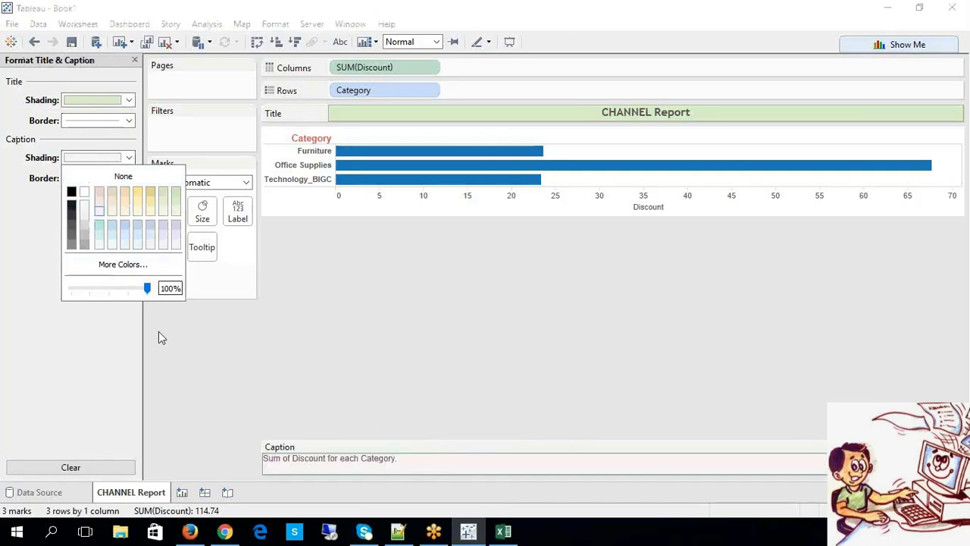
click(202, 329)
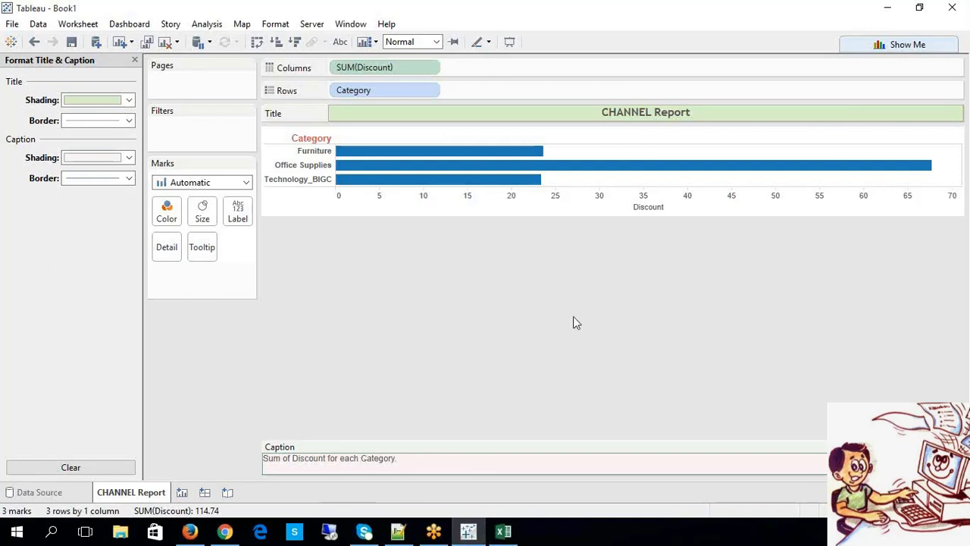
click(135, 60)
click(56, 353)
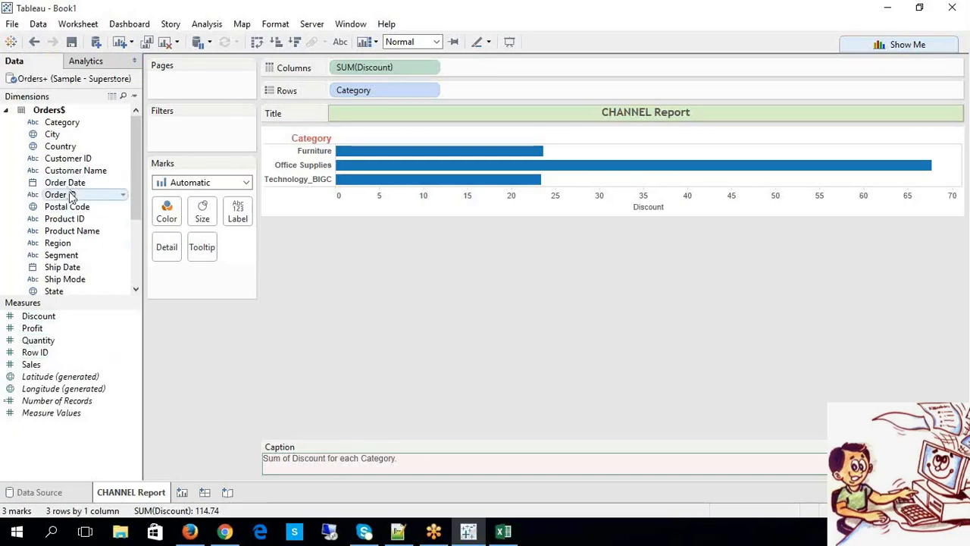
- Add Order Date to Rows after Category and drill it down from year to quarter, month and day
drag(65, 182, 458, 95)
click(452, 91)
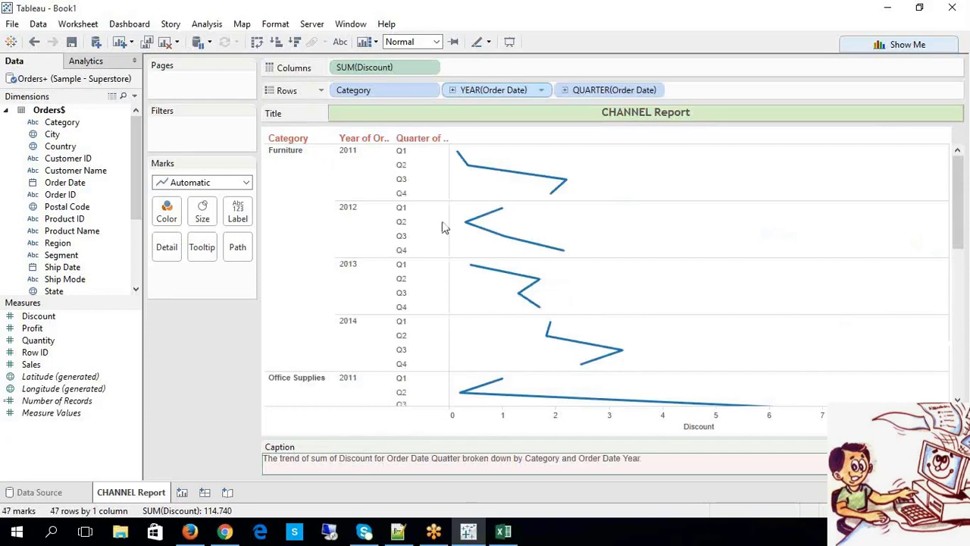
click(565, 90)
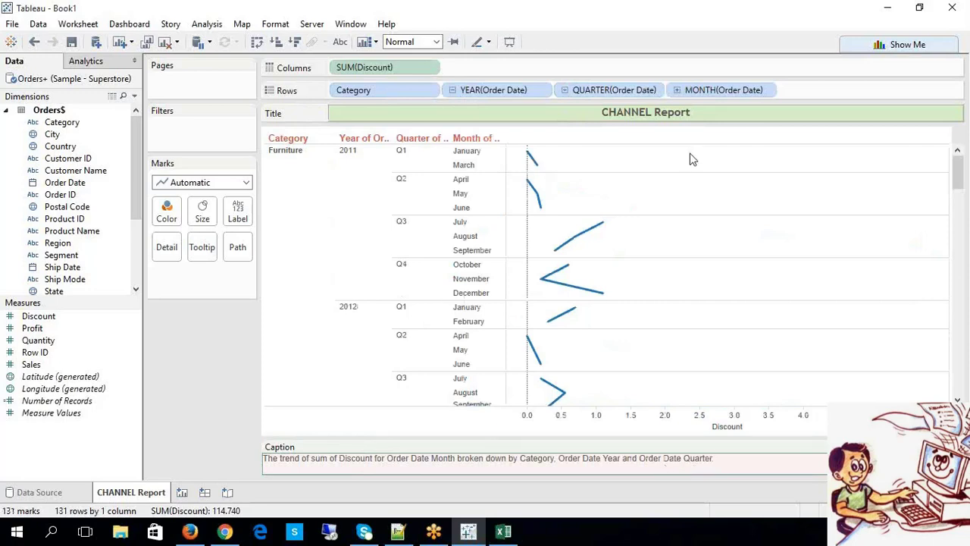
click(677, 90)
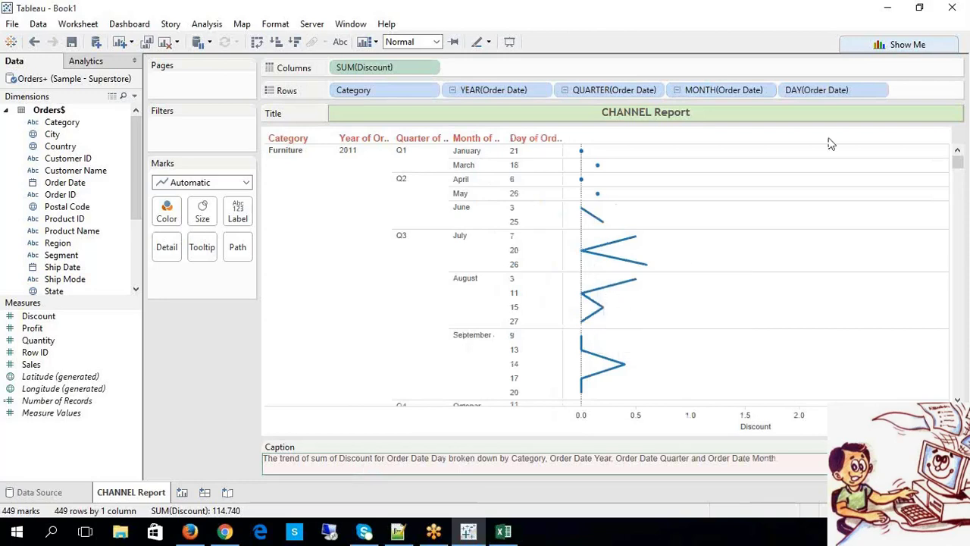
- Remove the day, month, quarter and year levels of Order Date from Rows
click(832, 94)
key(Delete)
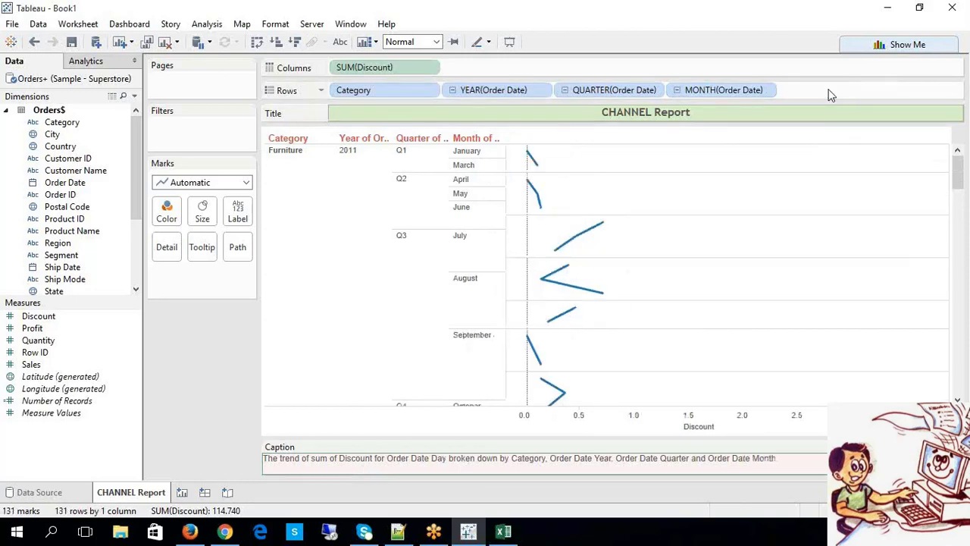
click(758, 96)
key(Delete)
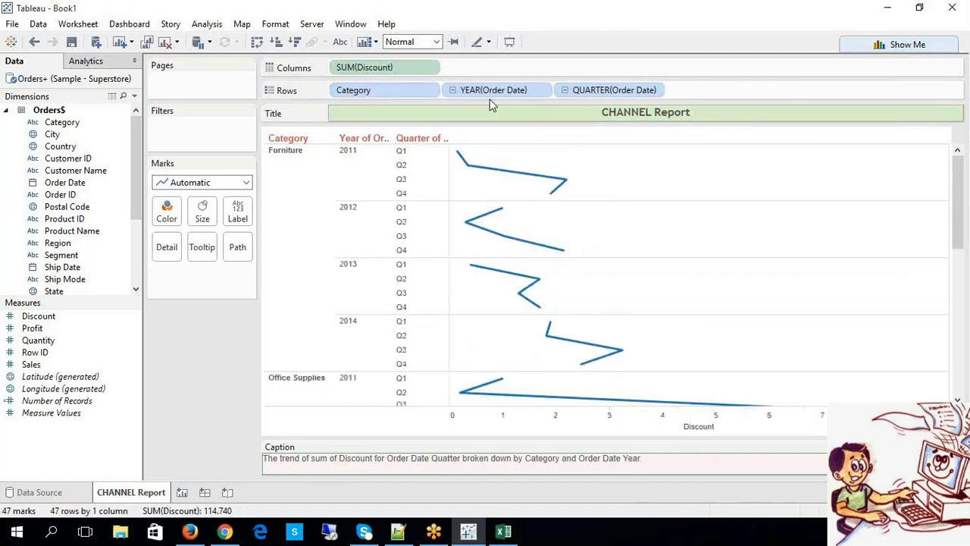
click(645, 92)
key(Delete)
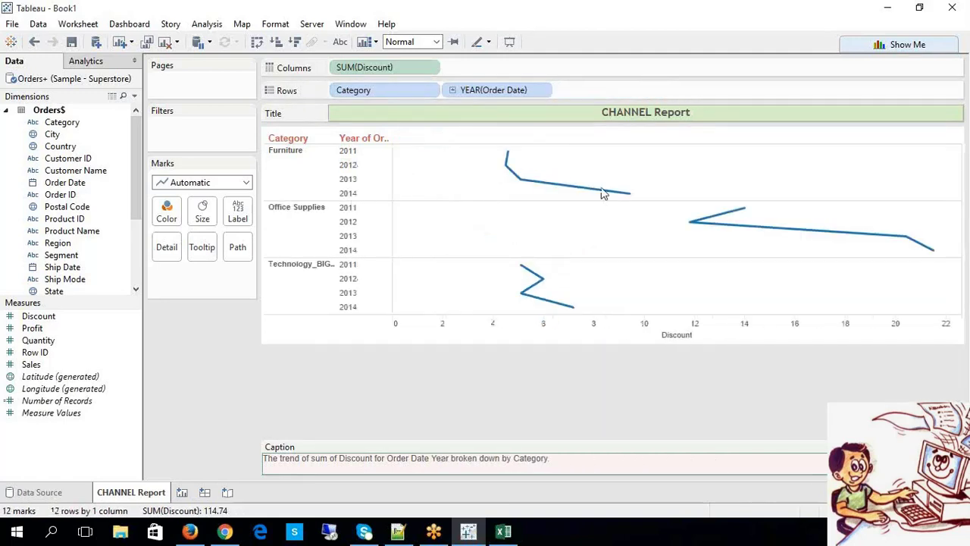
click(519, 90)
key(Delete)
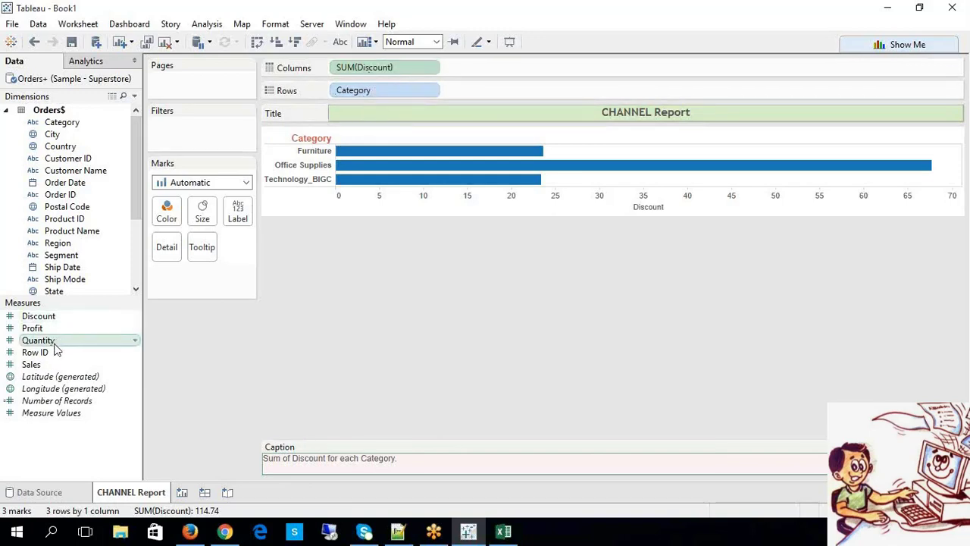
- Add Profit to Columns after Discount, and Region to Rows after Category
drag(34, 329, 515, 69)
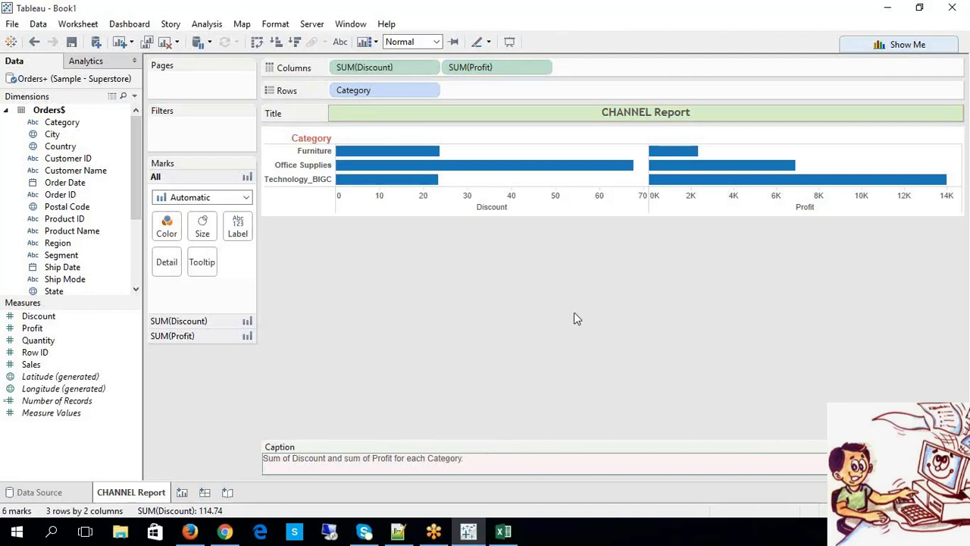
click(533, 23)
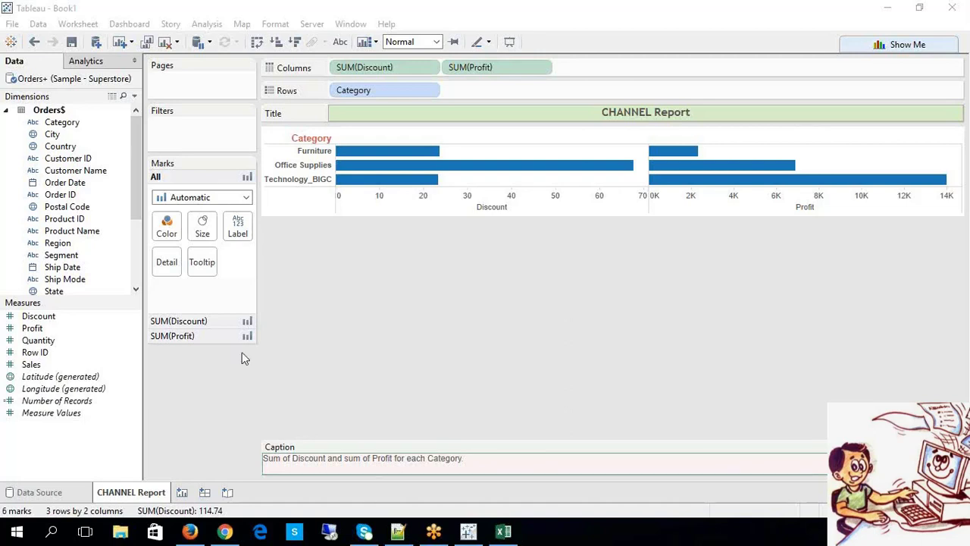
drag(67, 244, 474, 88)
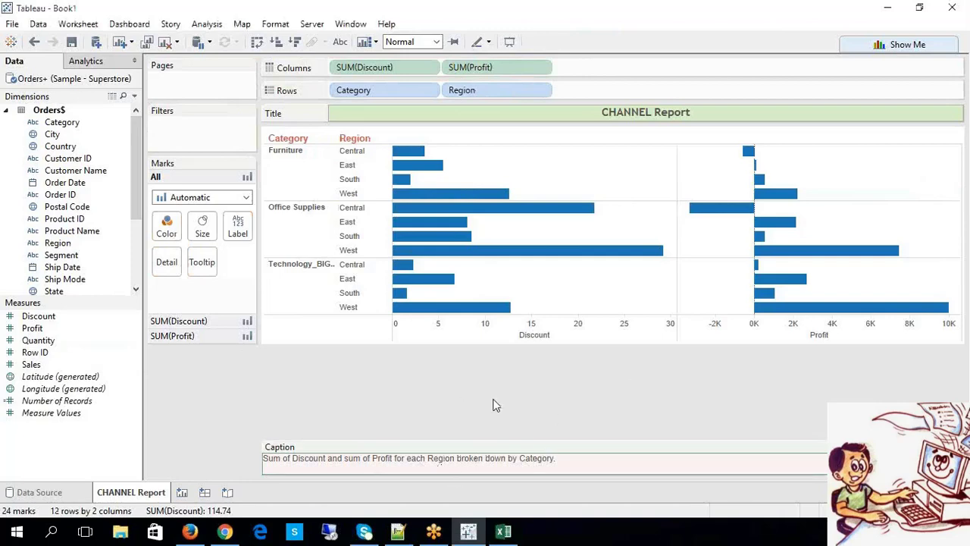
click(404, 463)
- View the chart in presentation mode, highlight the Office Supplies East row and the whole Office Supplies category, and return to editing
click(509, 42)
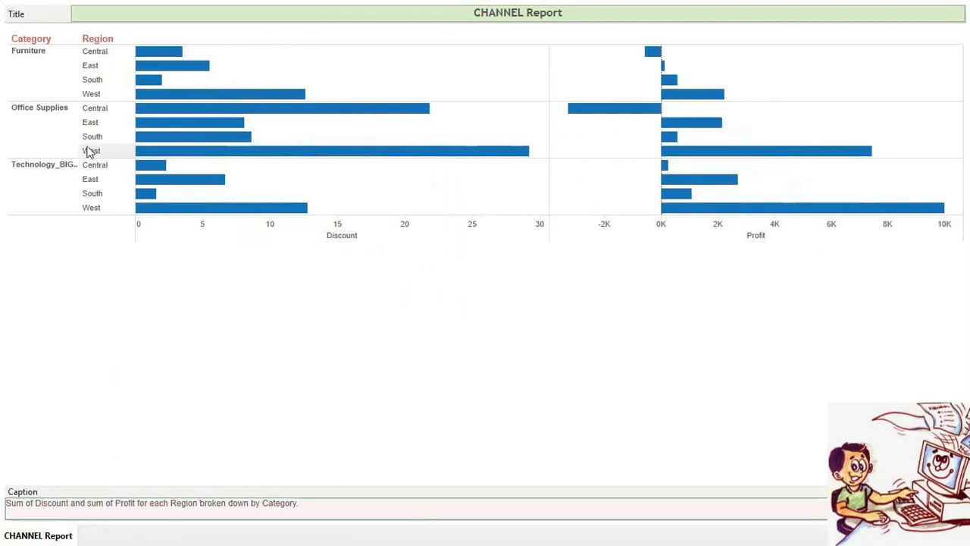
click(86, 149)
click(86, 122)
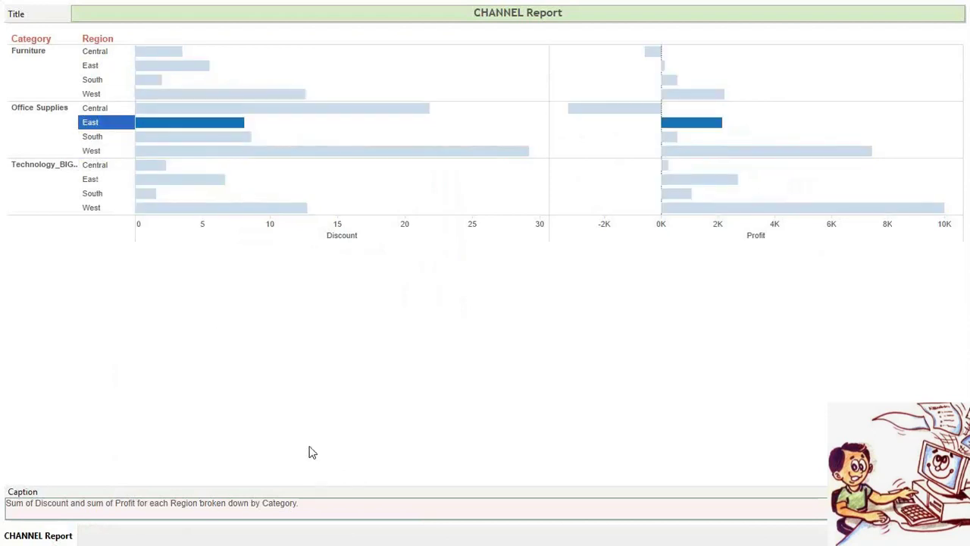
click(118, 40)
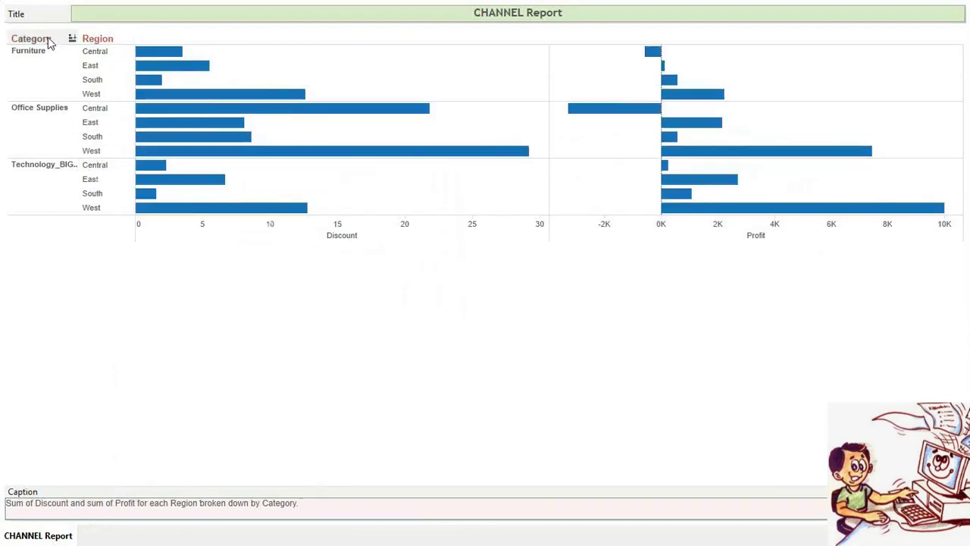
click(36, 108)
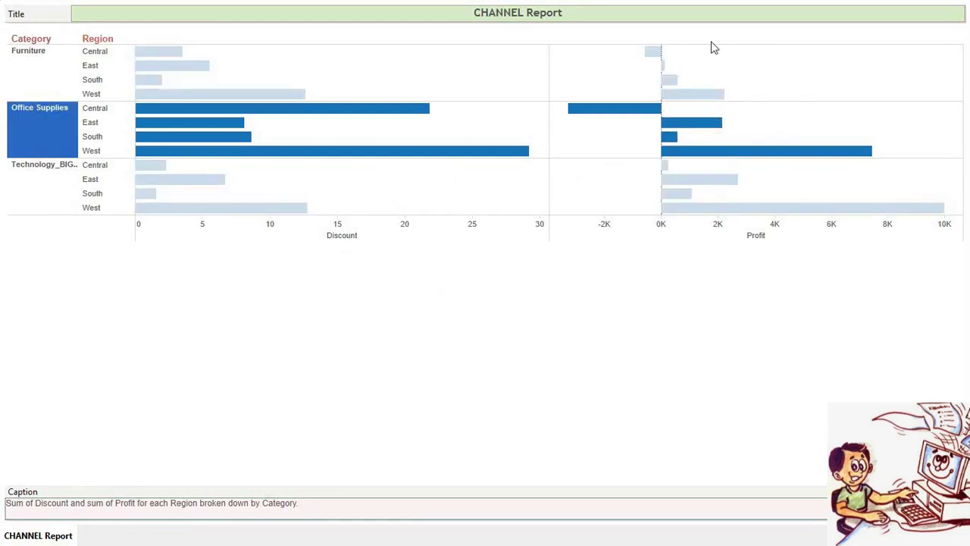
key(Escape)
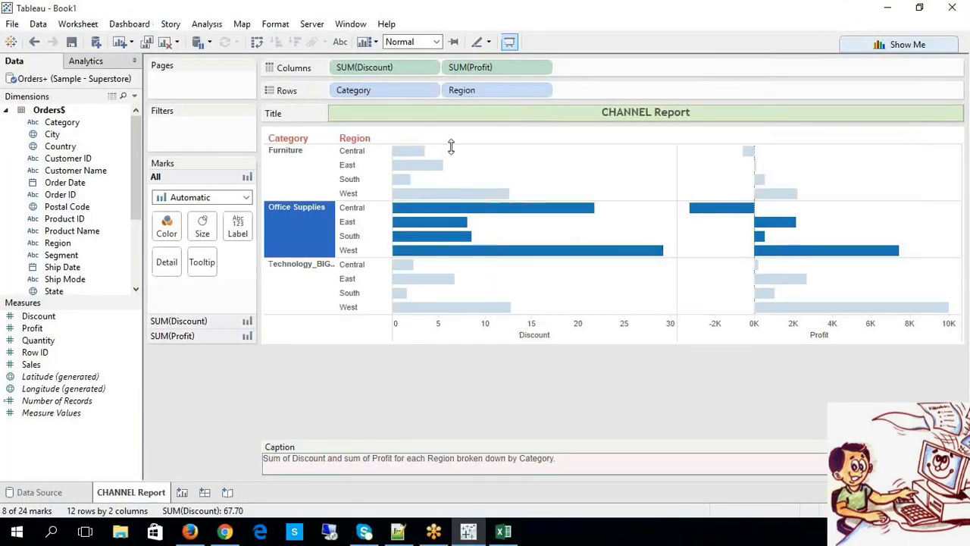
- Show mark labels on the bars, hide the worksheet's caption, and select the Profit measure in Columns
click(340, 43)
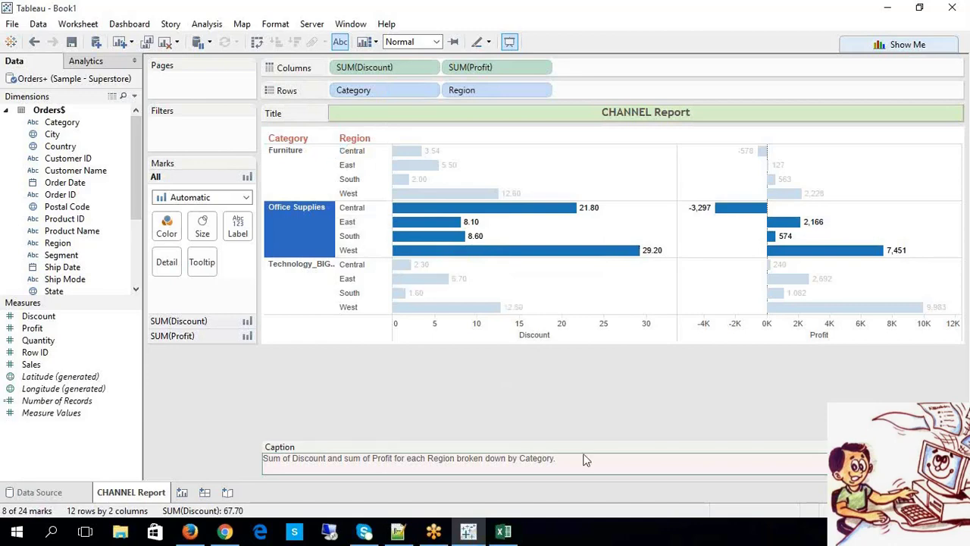
click(96, 27)
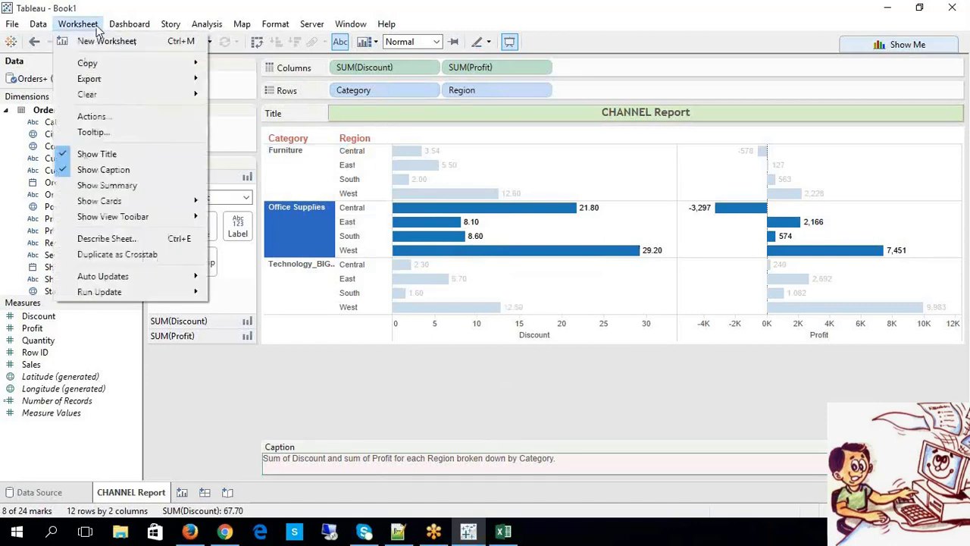
click(95, 173)
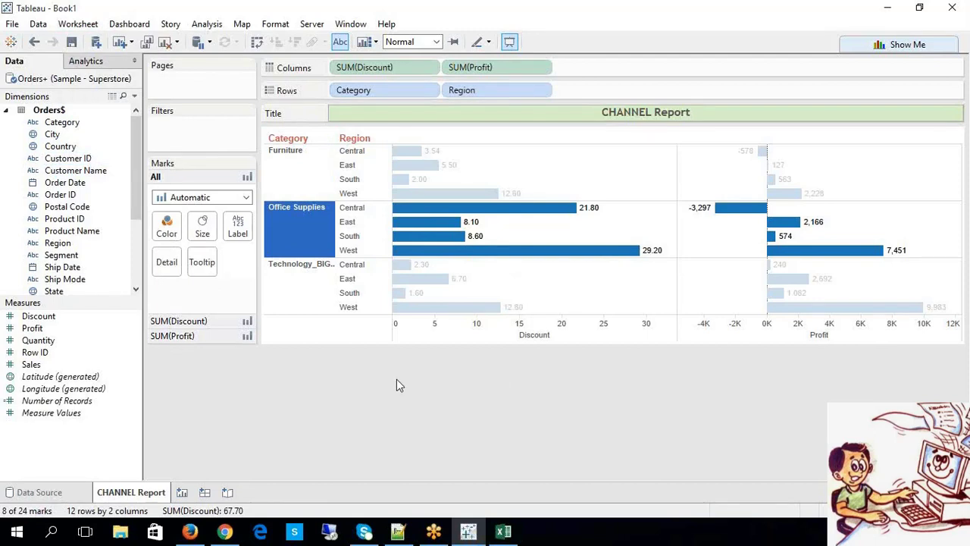
click(497, 69)
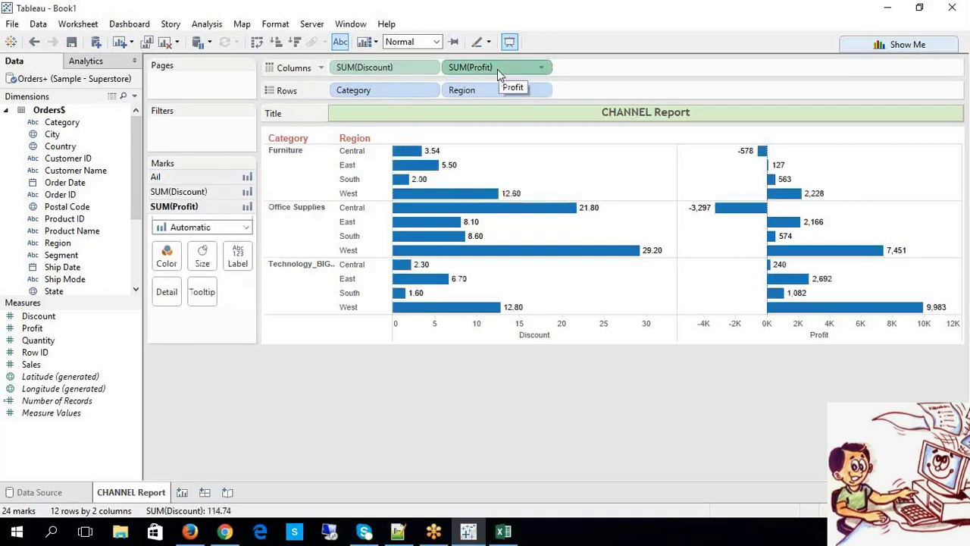
- Show the worksheet's caption again and display its Summary card
click(78, 24)
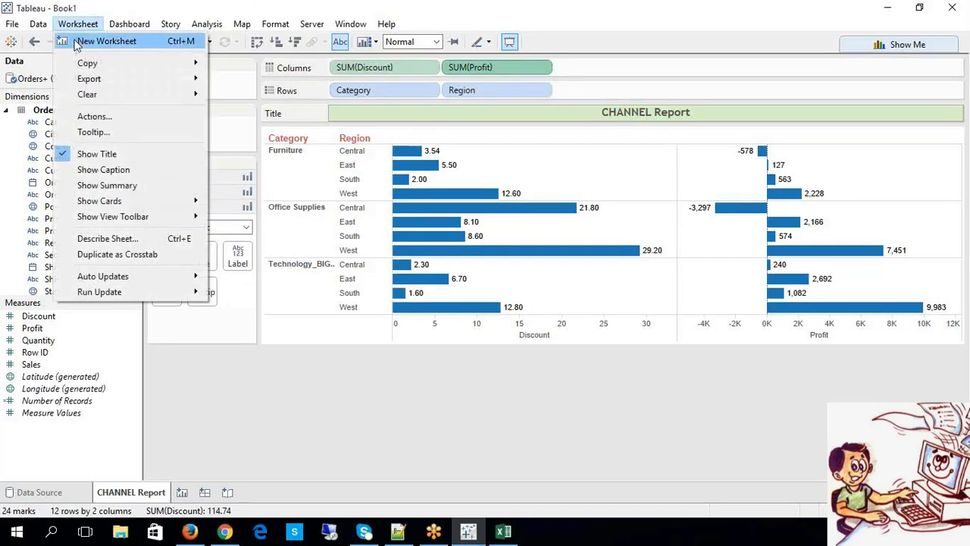
click(95, 170)
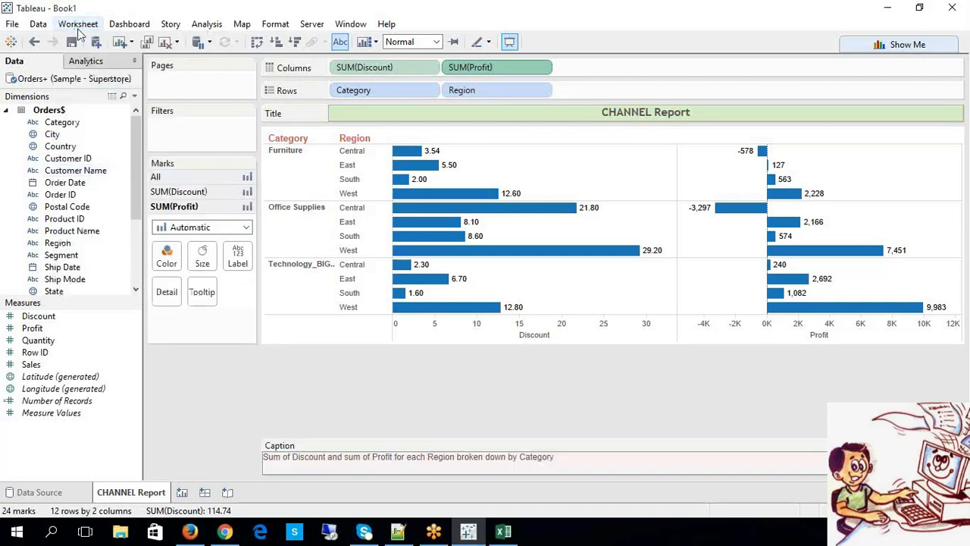
click(78, 23)
click(95, 182)
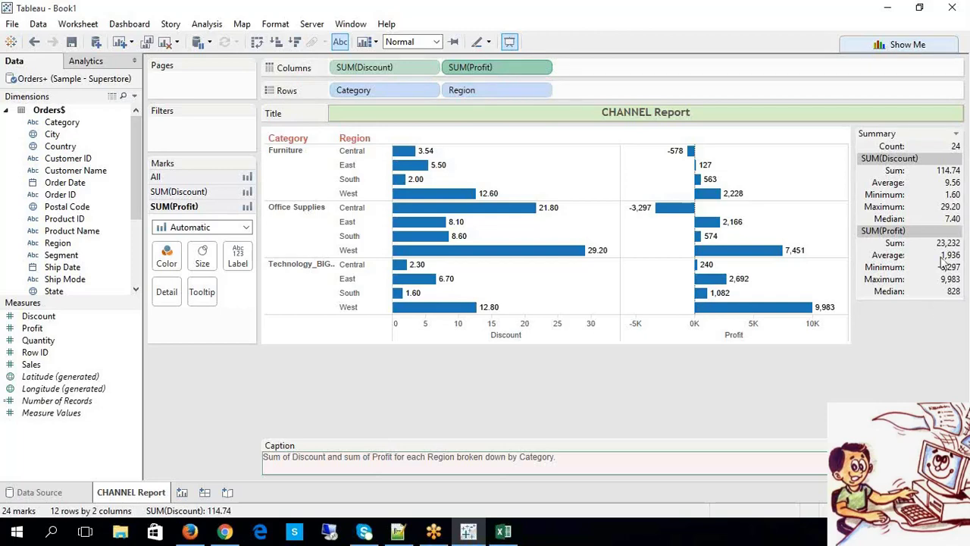
- Switch to presentation mode and add Standard Deviation, First Quartile and Third Quartile to the Summary card
click(508, 42)
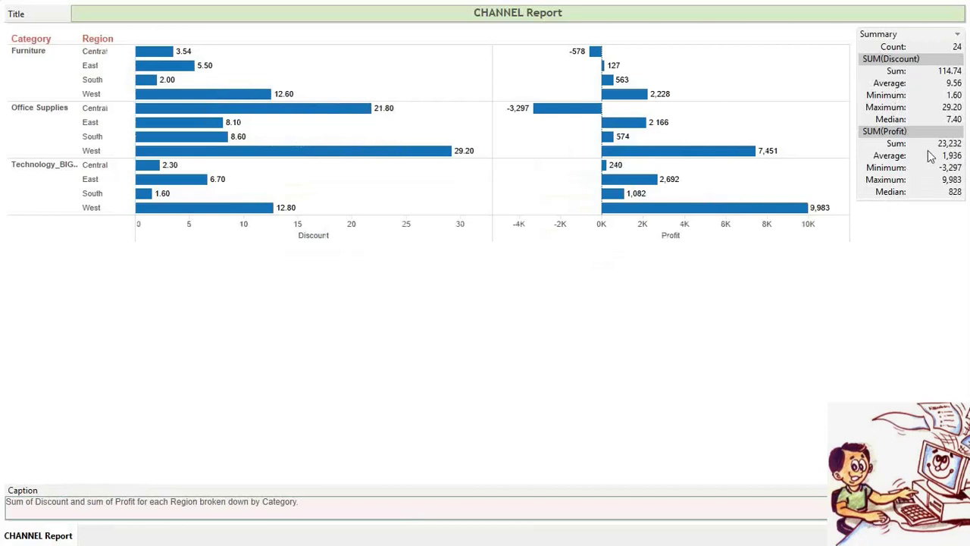
click(958, 35)
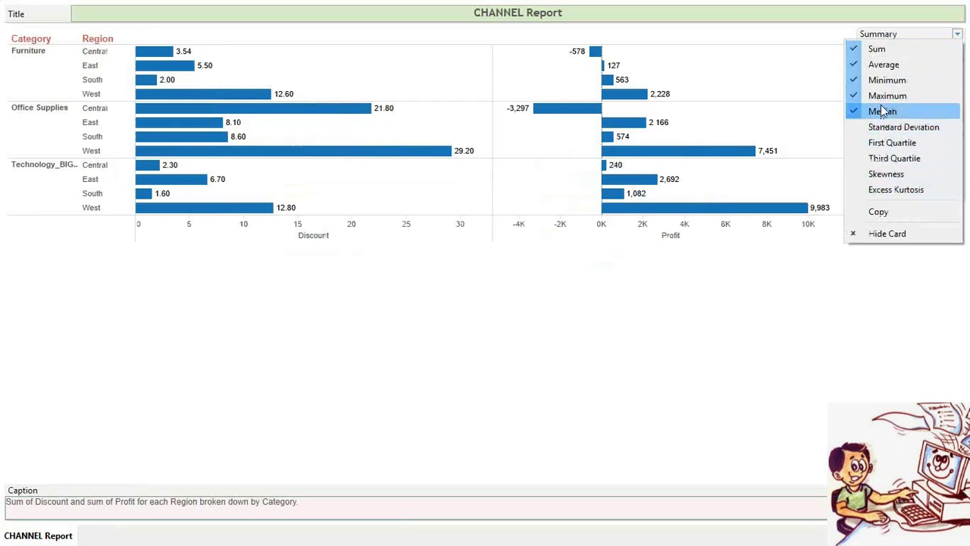
click(872, 127)
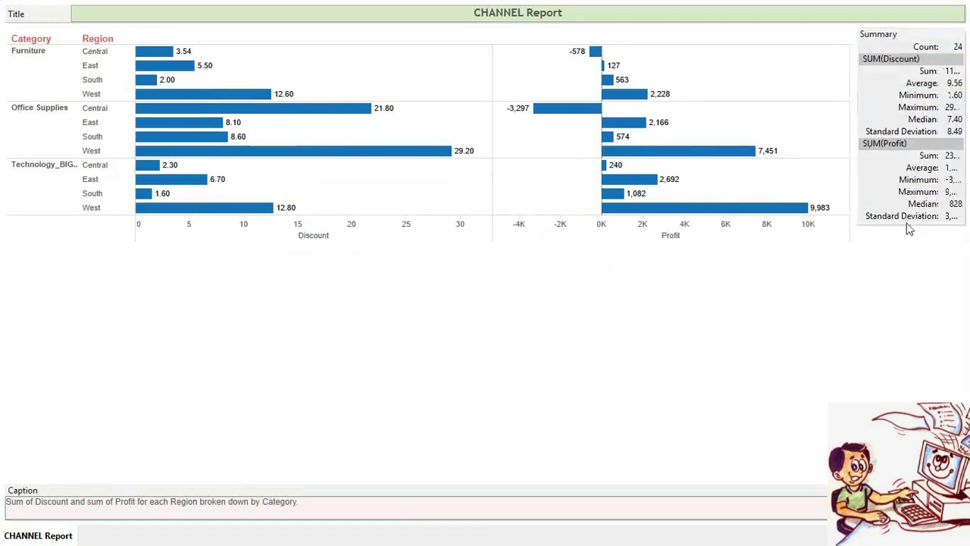
click(957, 35)
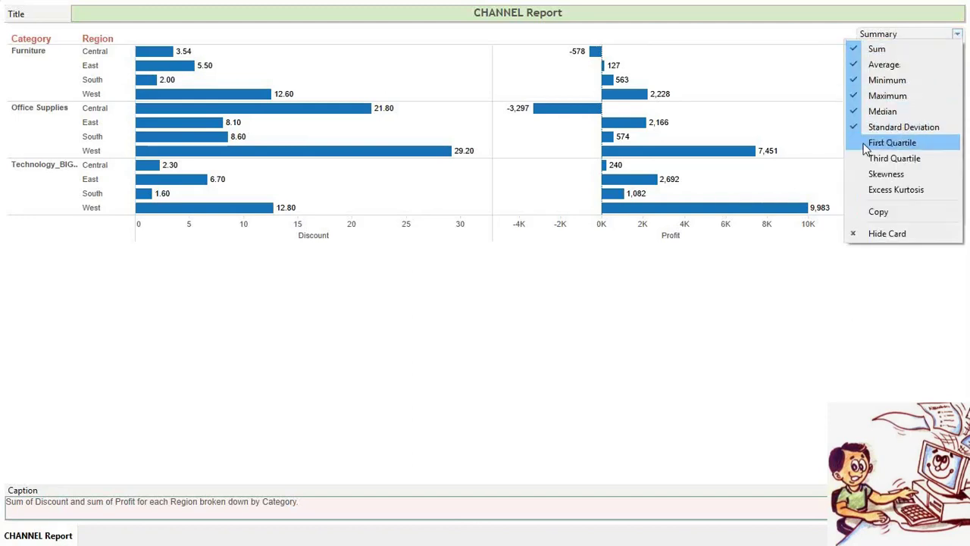
click(865, 145)
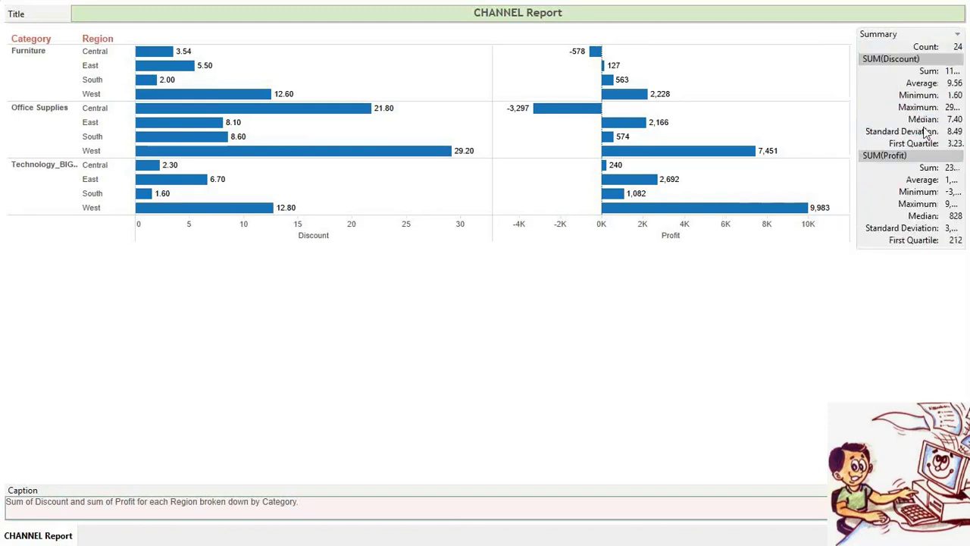
click(957, 35)
click(866, 158)
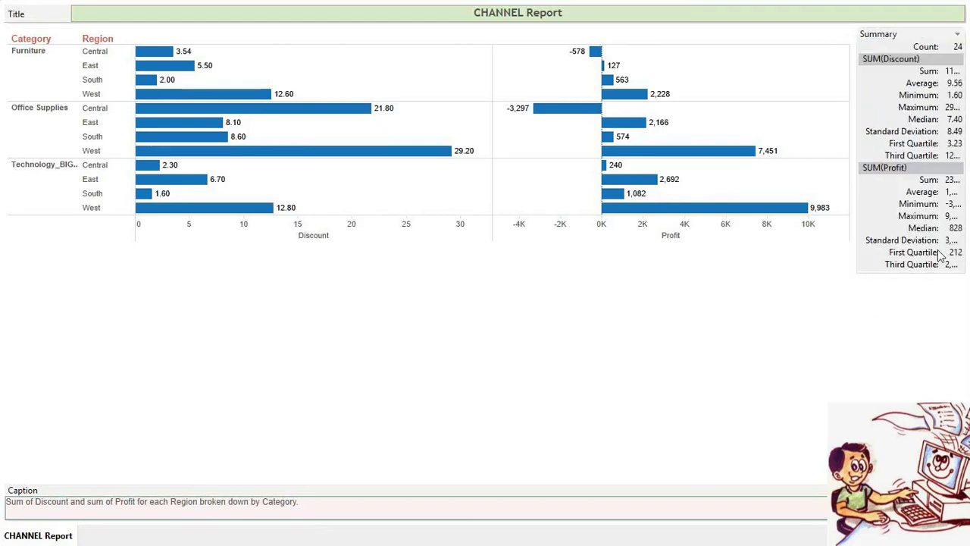
- Remove Third Quartile and First Quartile from the Summary card, and leave presentation mode
click(957, 35)
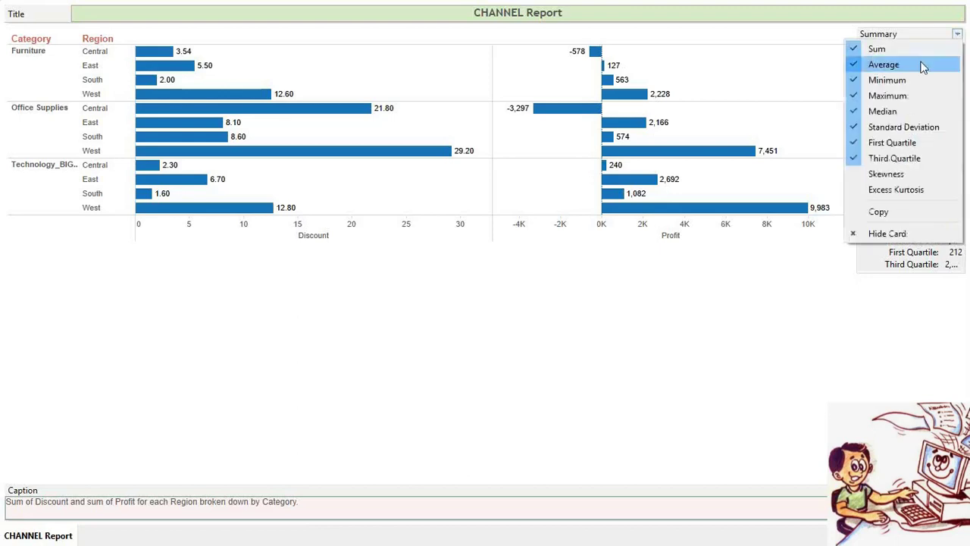
click(843, 151)
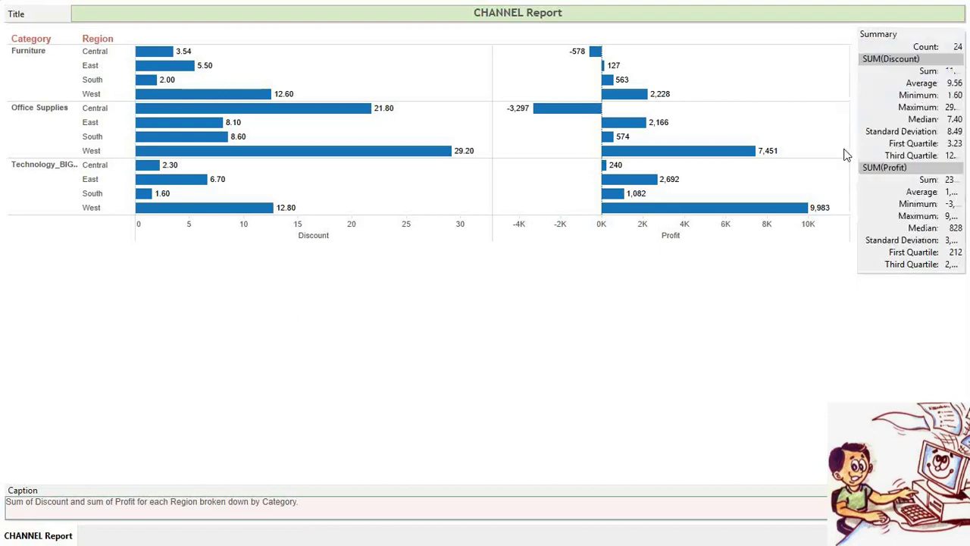
click(958, 34)
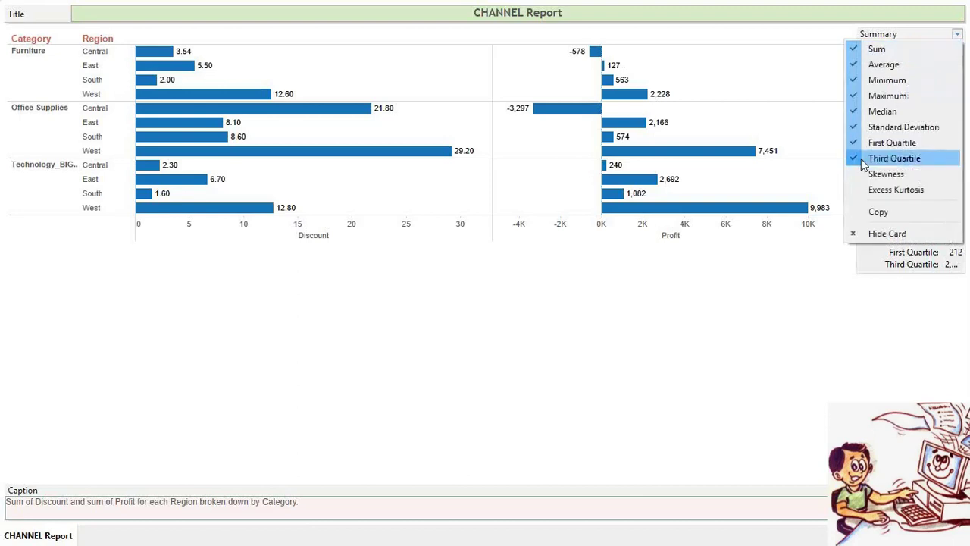
click(891, 156)
click(957, 34)
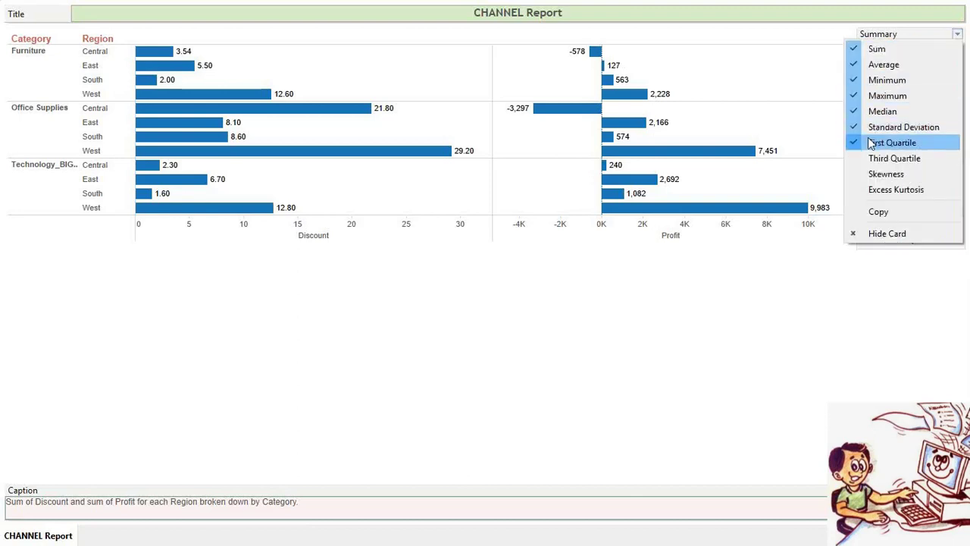
click(859, 144)
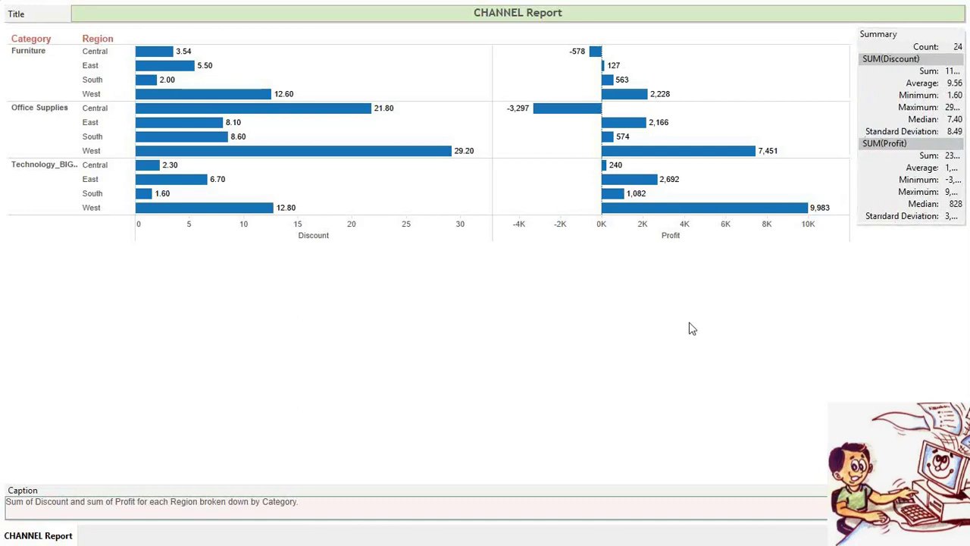
key(Escape)
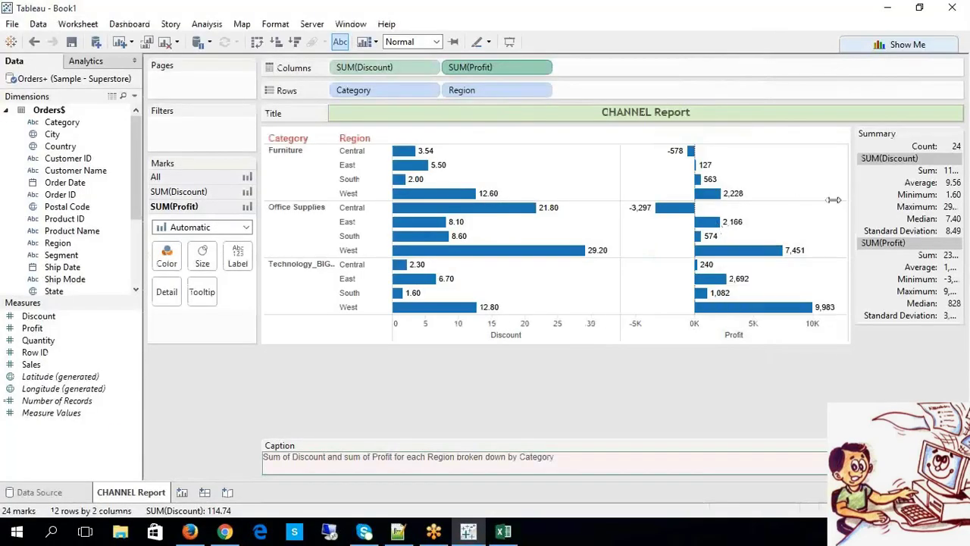
- Hide the worksheet's Summary card
click(78, 23)
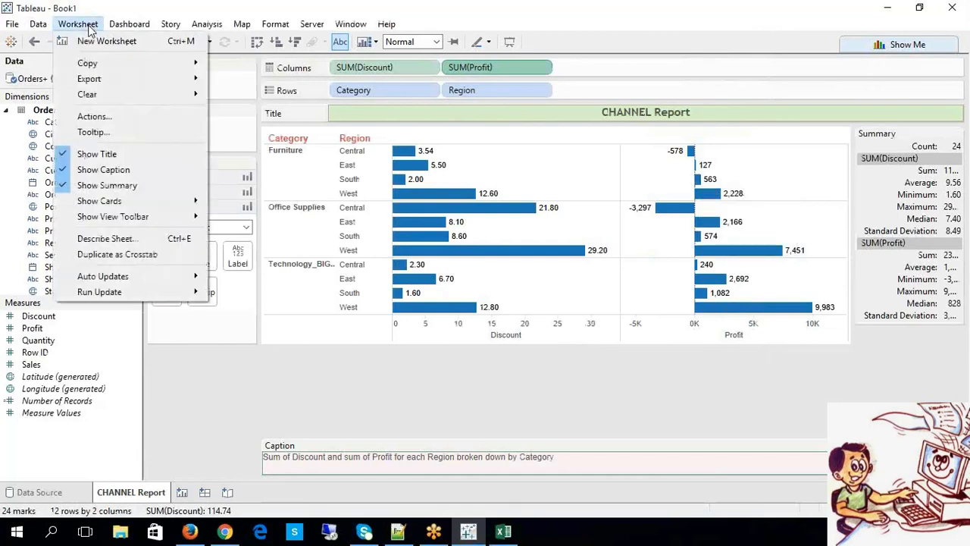
click(113, 185)
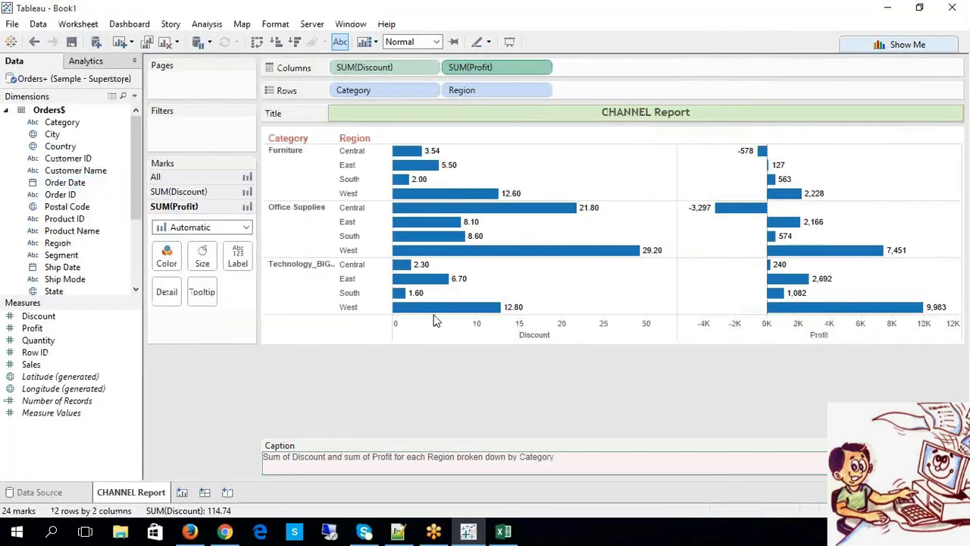
click(79, 24)
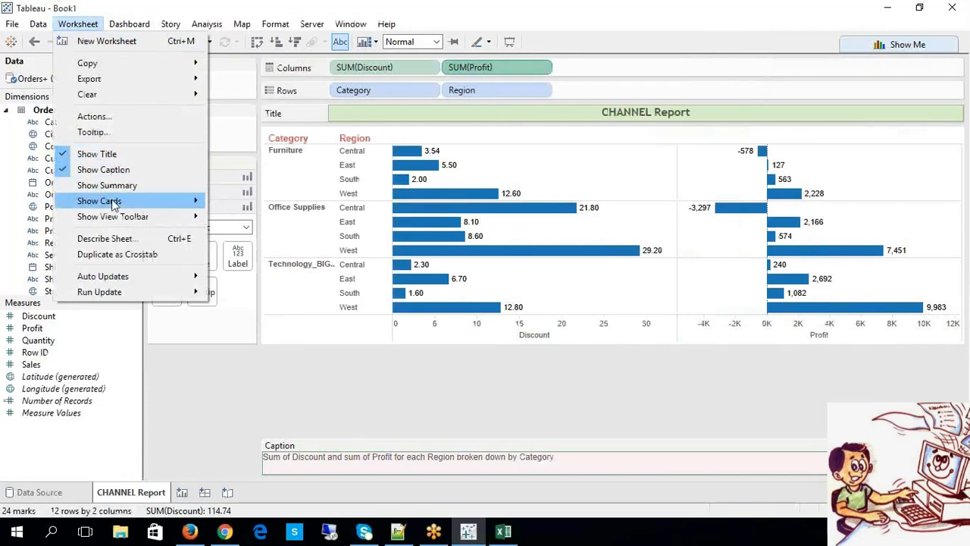
click(319, 409)
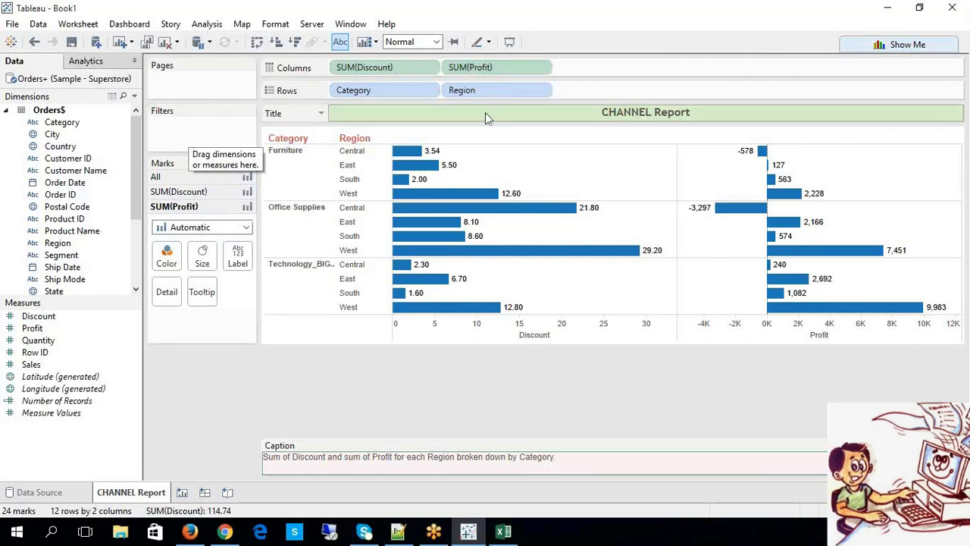
- Remove Region from Rows and the Profit measure from Columns
click(475, 92)
key(Delete)
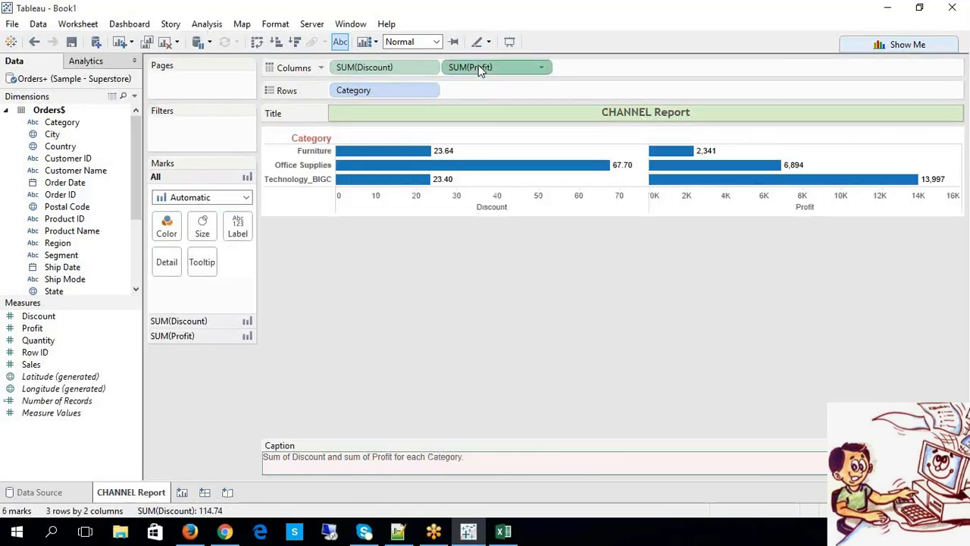
click(479, 67)
key(Delete)
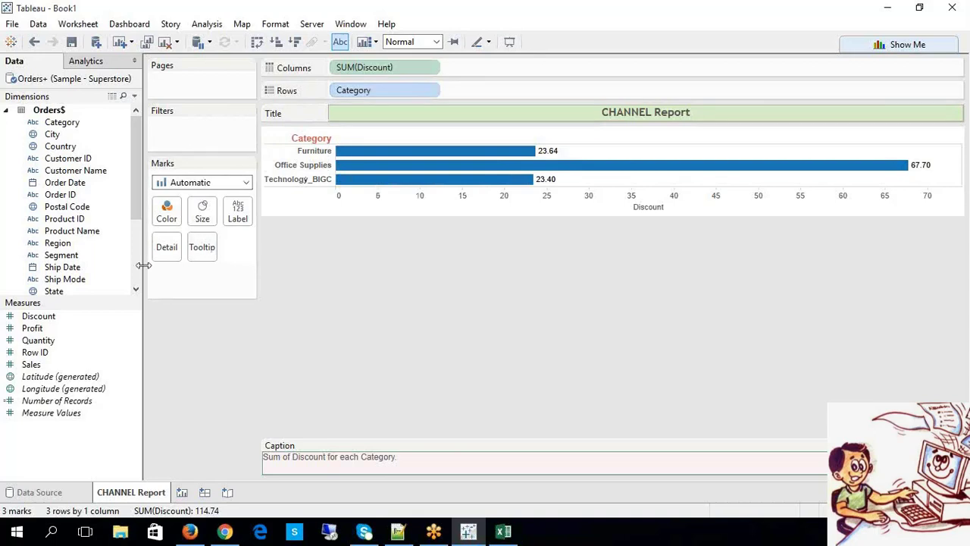
- Color the bars by Category and assign green to Furniture in the color settings
drag(63, 123, 166, 212)
mouse_move(440, 162)
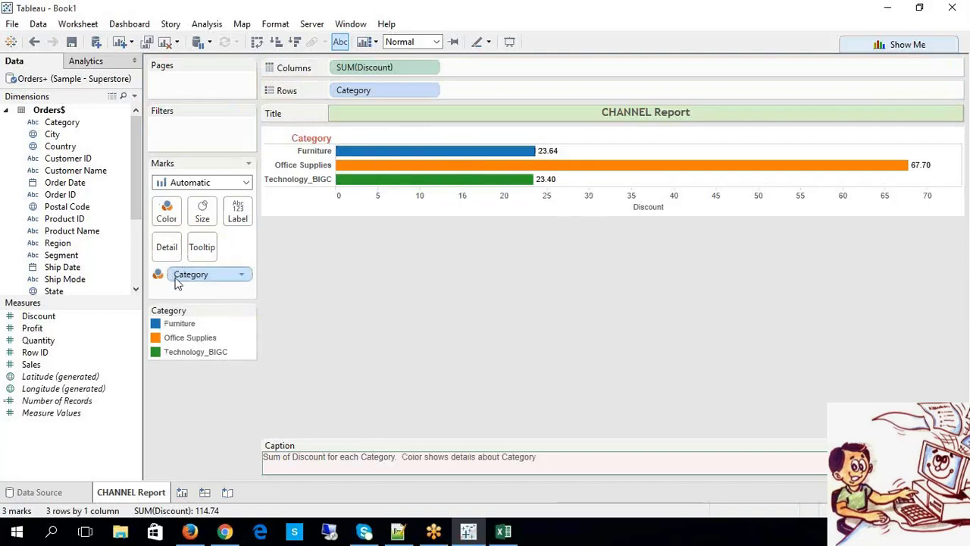
click(179, 214)
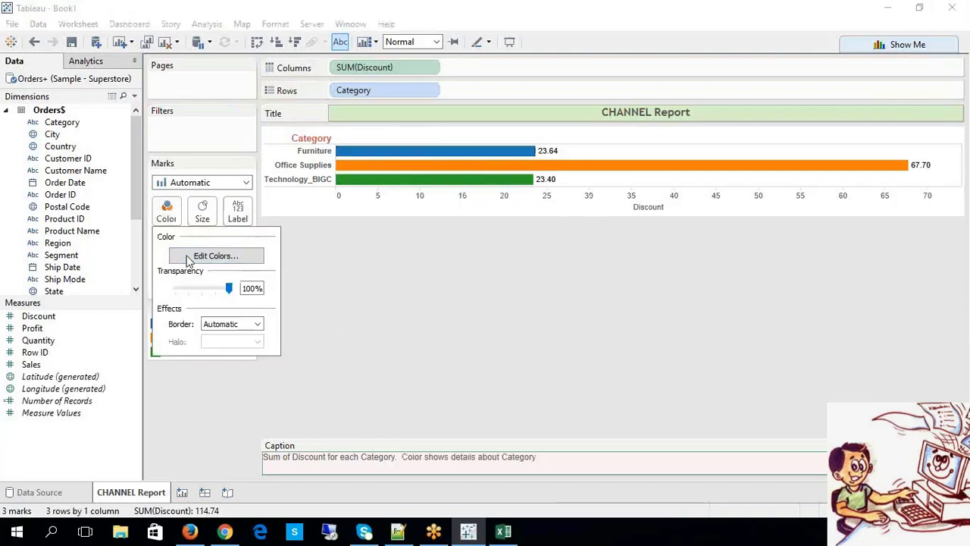
click(187, 255)
click(355, 163)
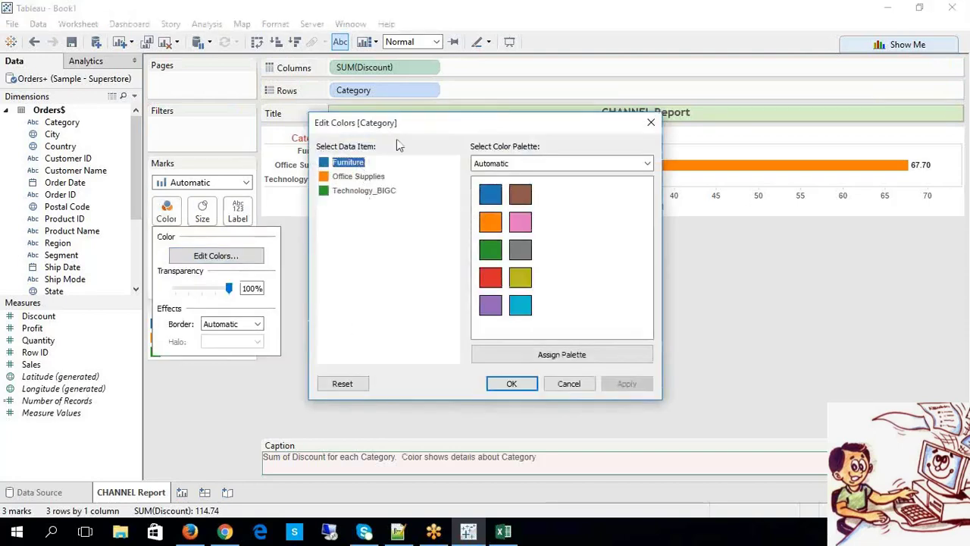
drag(404, 129, 397, 268)
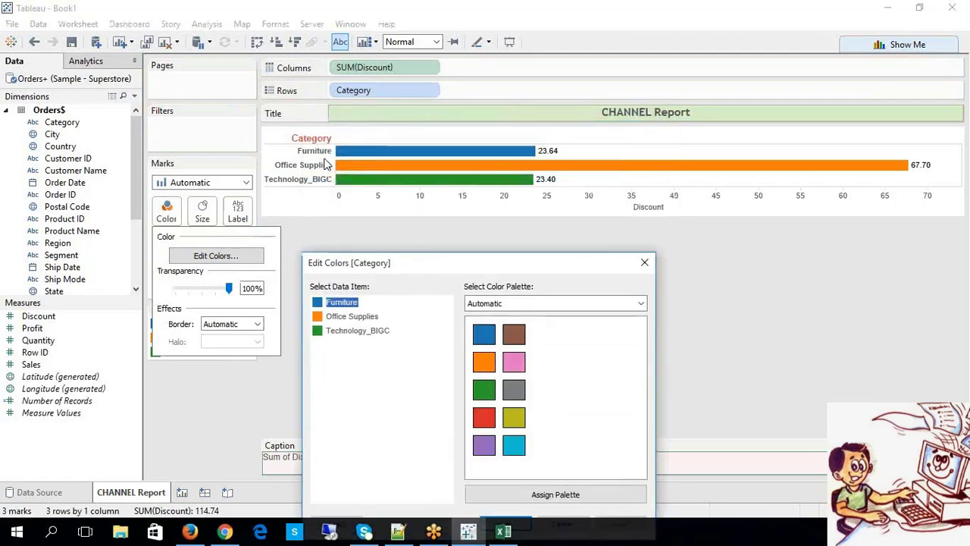
click(485, 390)
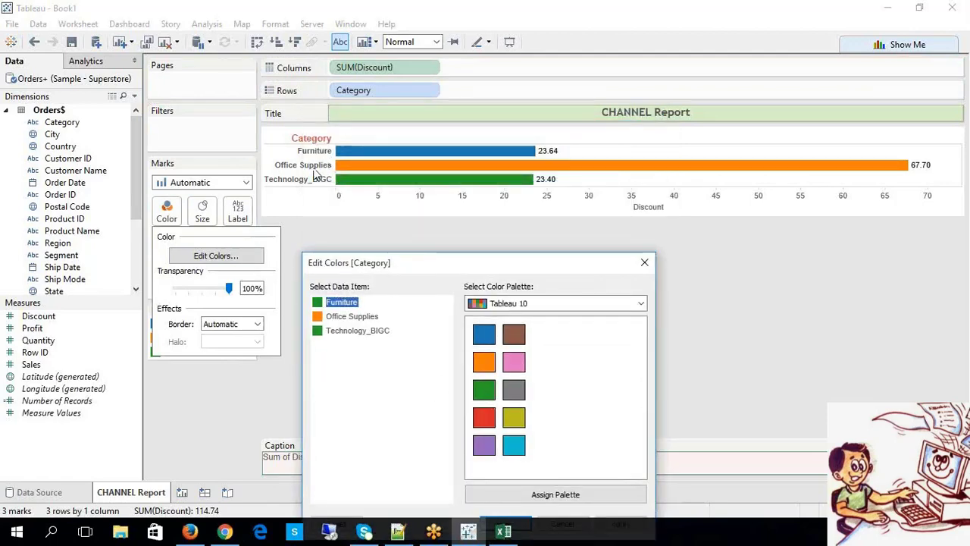
- Assign brown to Office Supplies and light blue to Technology_BIGC, and apply the Category colors
click(352, 316)
click(513, 335)
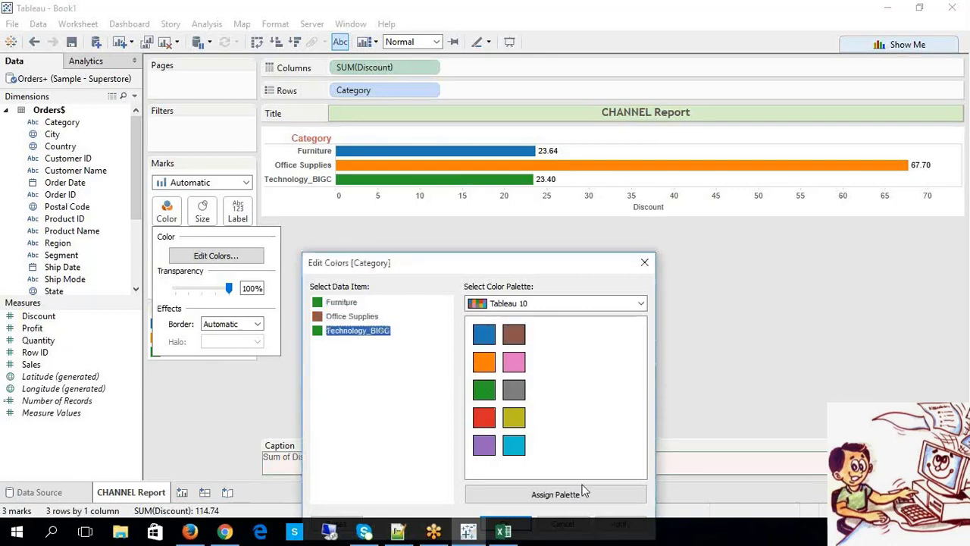
click(514, 444)
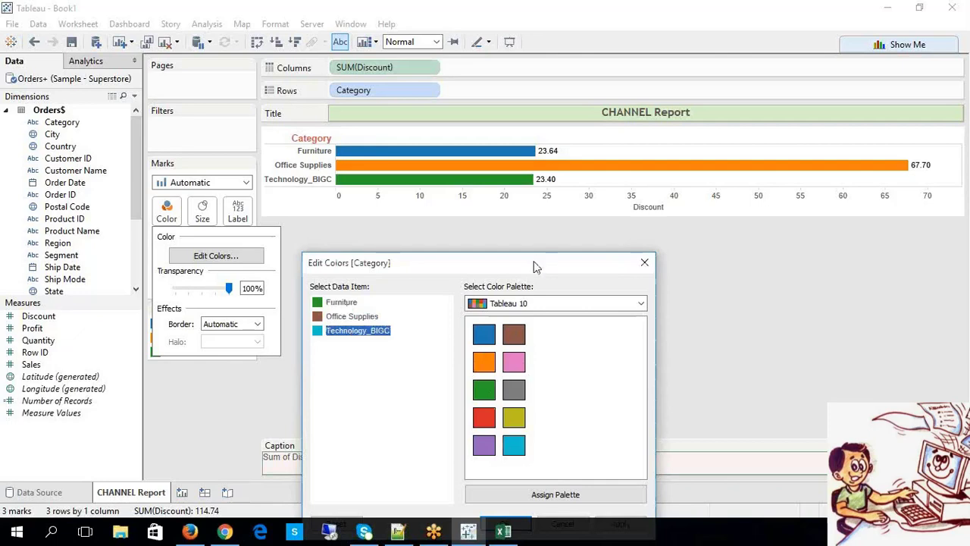
drag(534, 265, 559, 123)
click(645, 378)
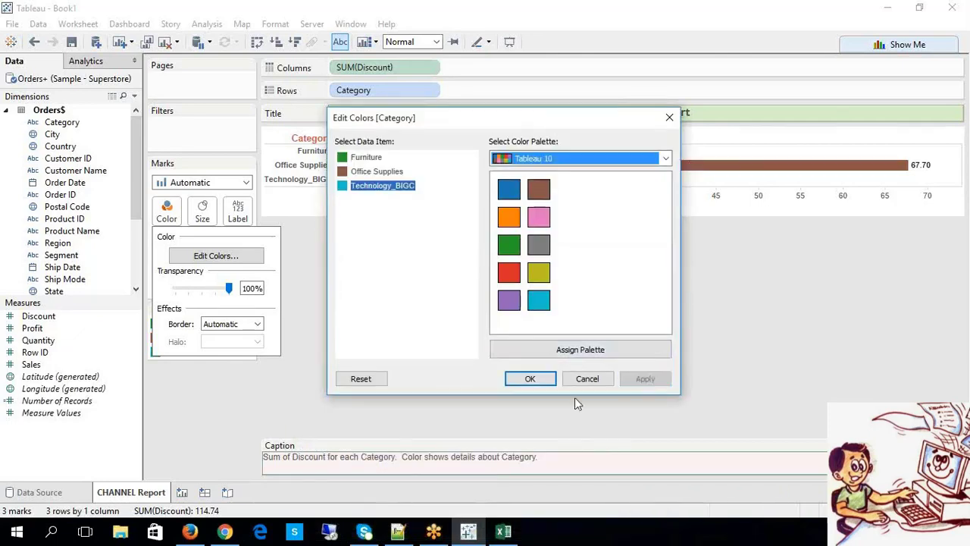
click(535, 382)
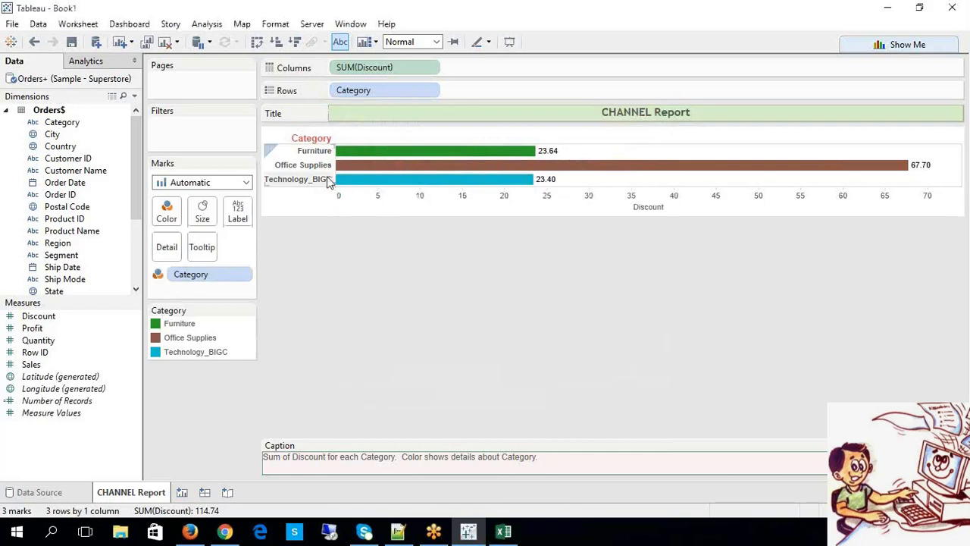
- Size the bars by Category and select the Technology_BIGC bar
mouse_move(375, 163)
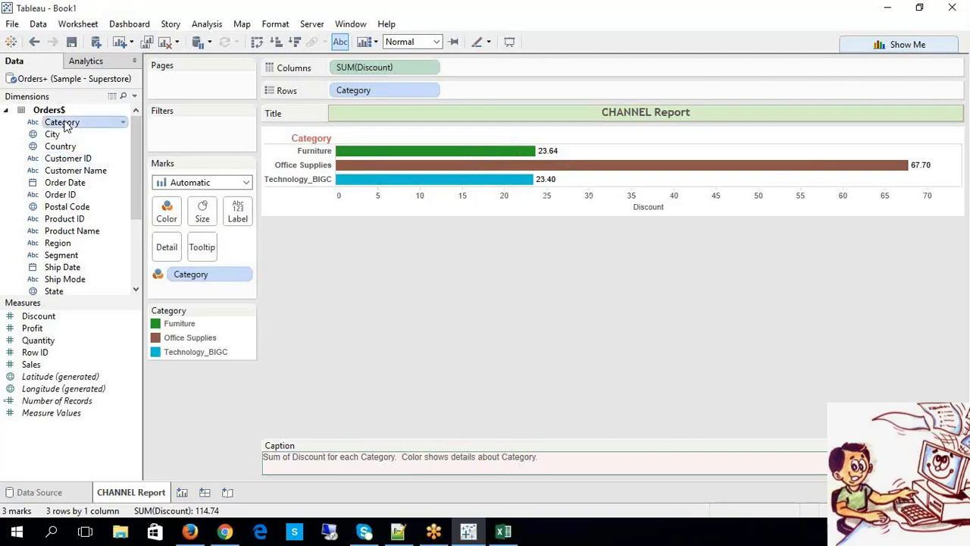
drag(67, 125, 201, 215)
mouse_move(543, 156)
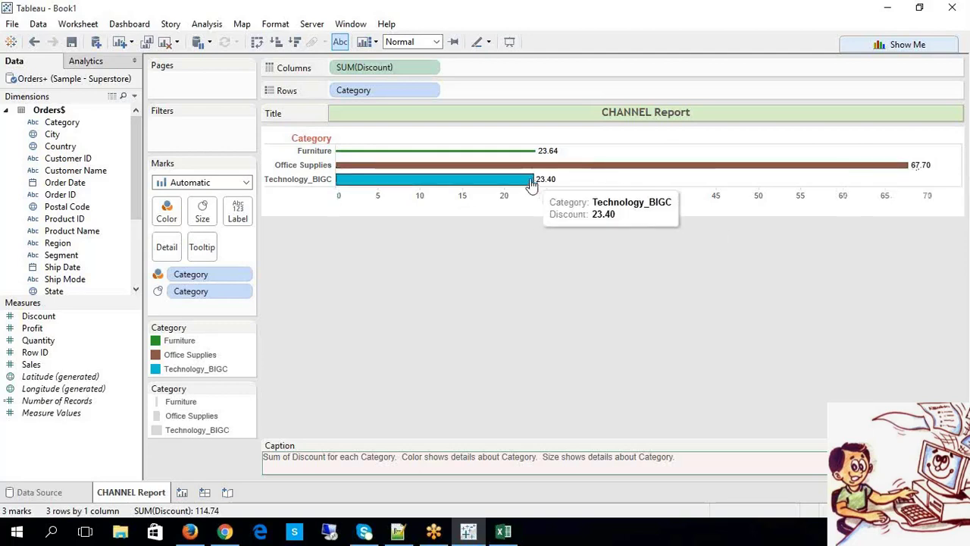
click(382, 181)
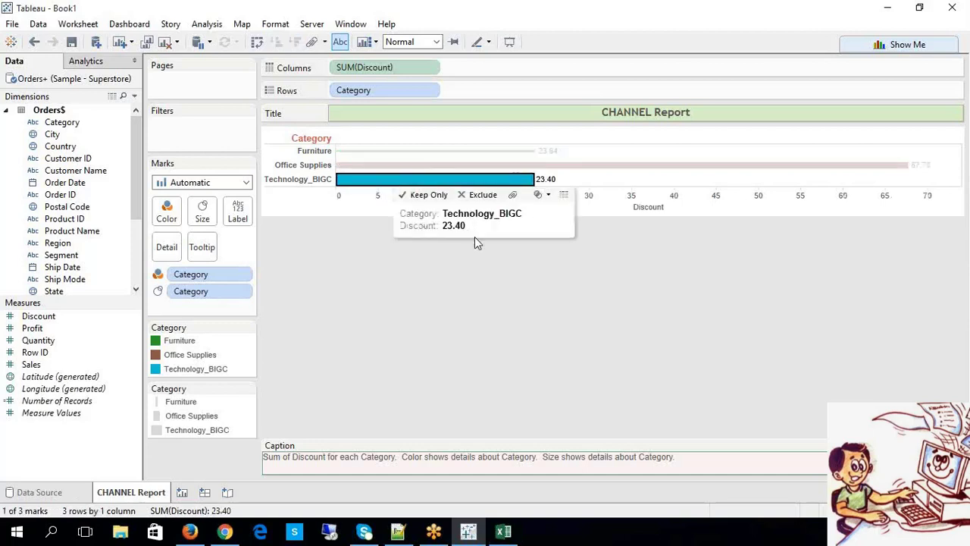
- Change the alias of the Technology_BIGC category to Technology
right_click(315, 182)
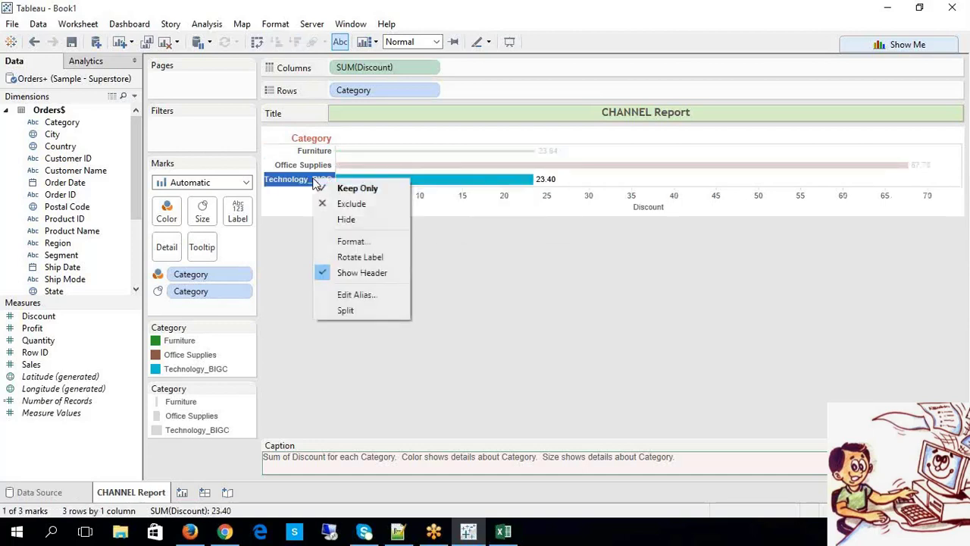
click(362, 294)
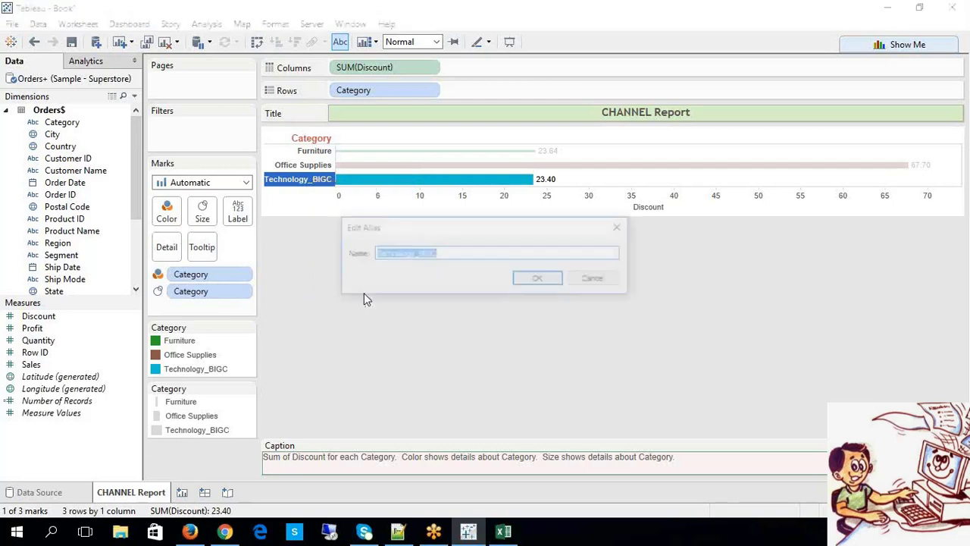
drag(415, 254, 507, 257)
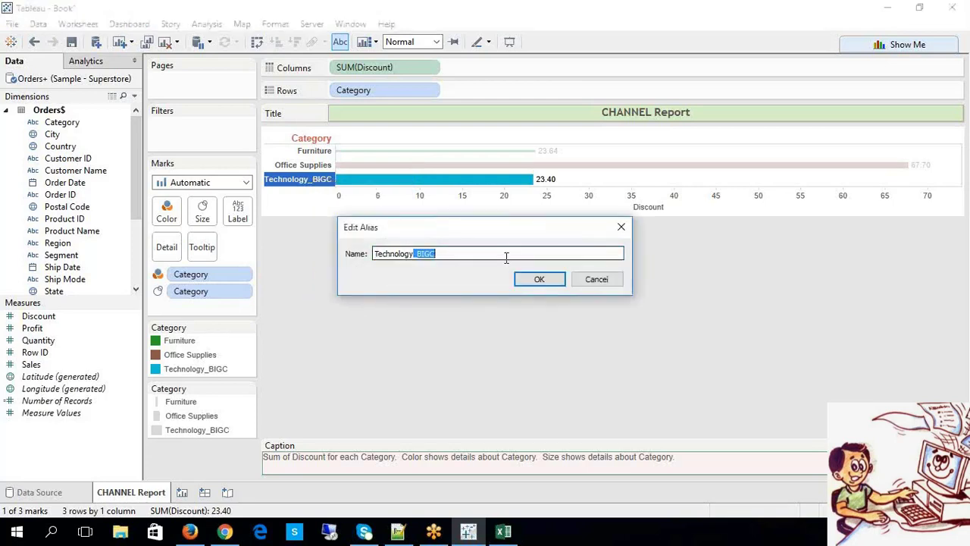
key(BackSpace)
click(522, 286)
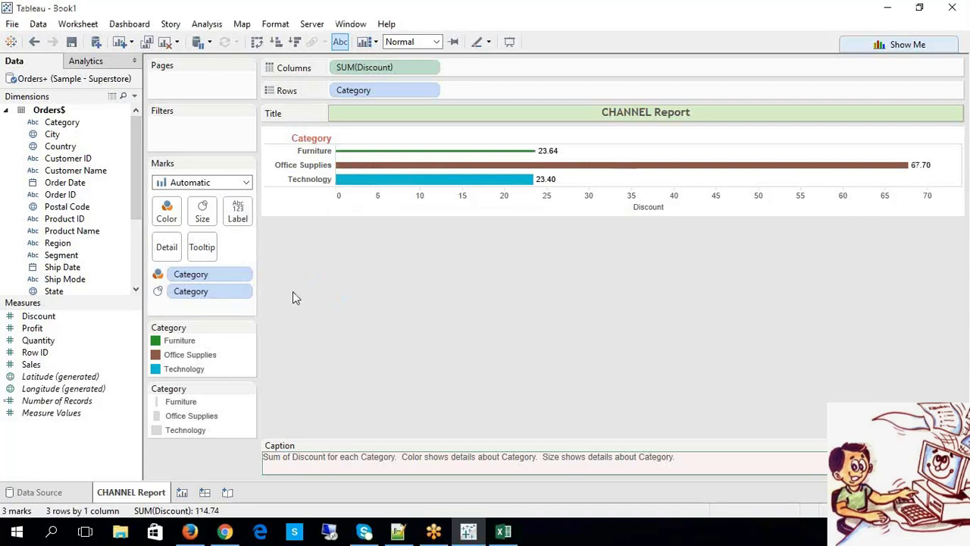
- Remove Category from the bars' size encoding
right_click(205, 298)
click(218, 498)
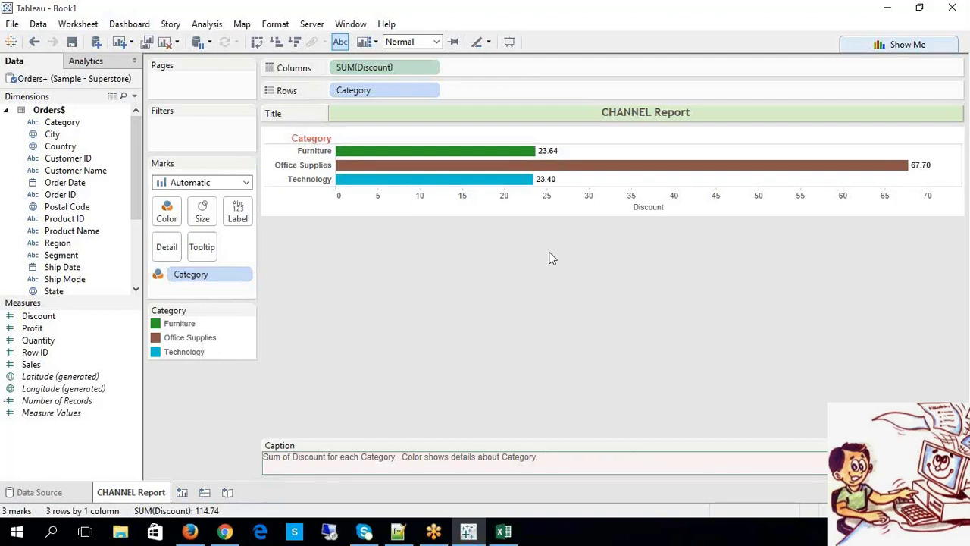
- Review the mark label options for the bars, and toggle the mark labels off and back on
click(236, 218)
mouse_move(438, 154)
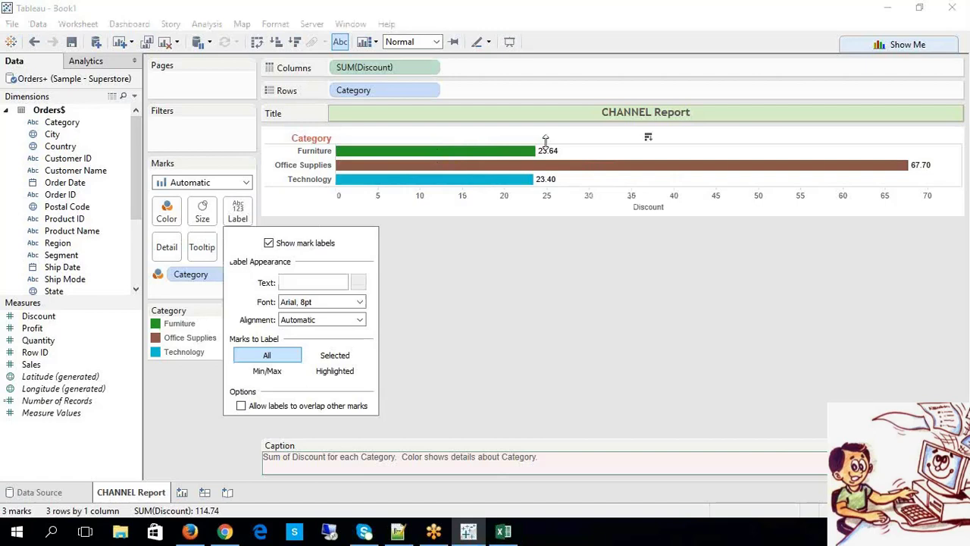
click(339, 42)
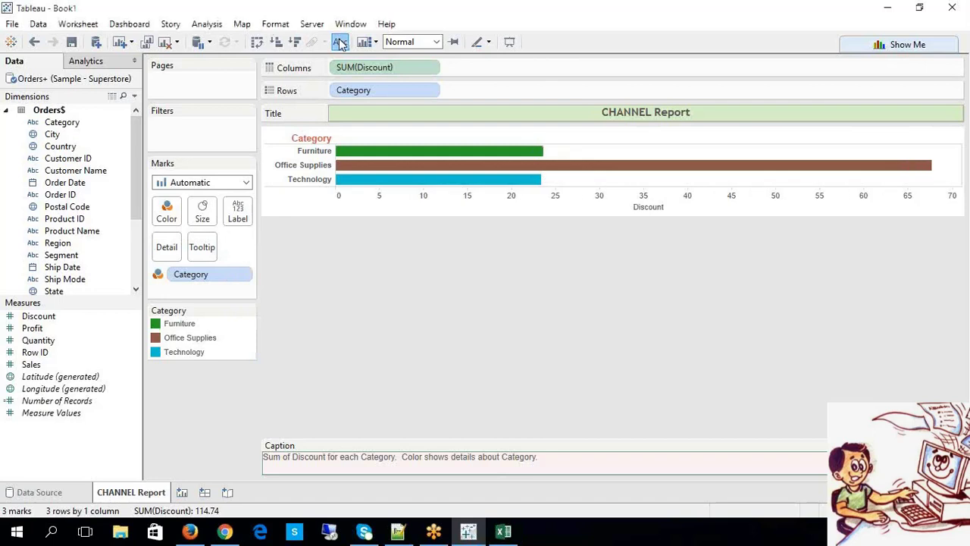
click(339, 41)
click(340, 42)
click(340, 42)
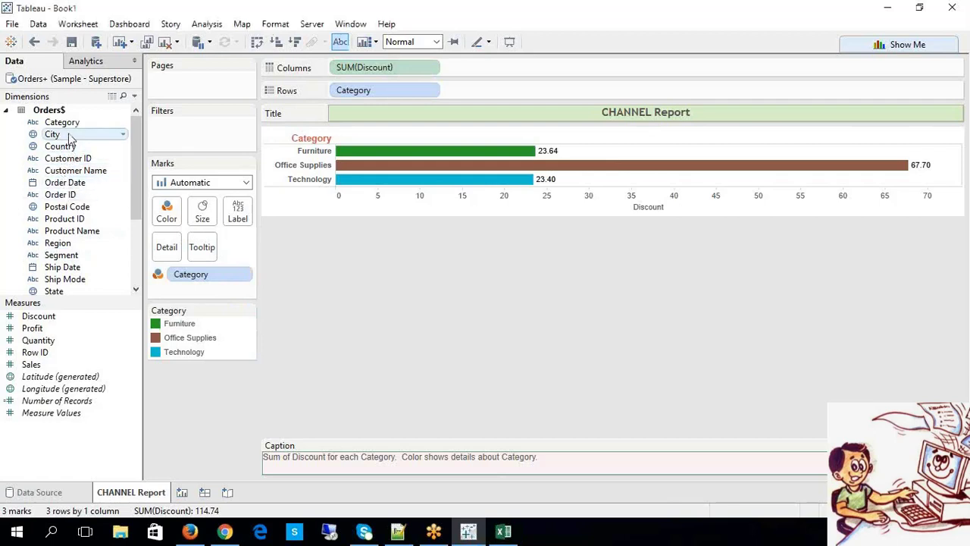
- Label the bars by Category, and toggle the mark labels off and back on
drag(59, 122, 237, 219)
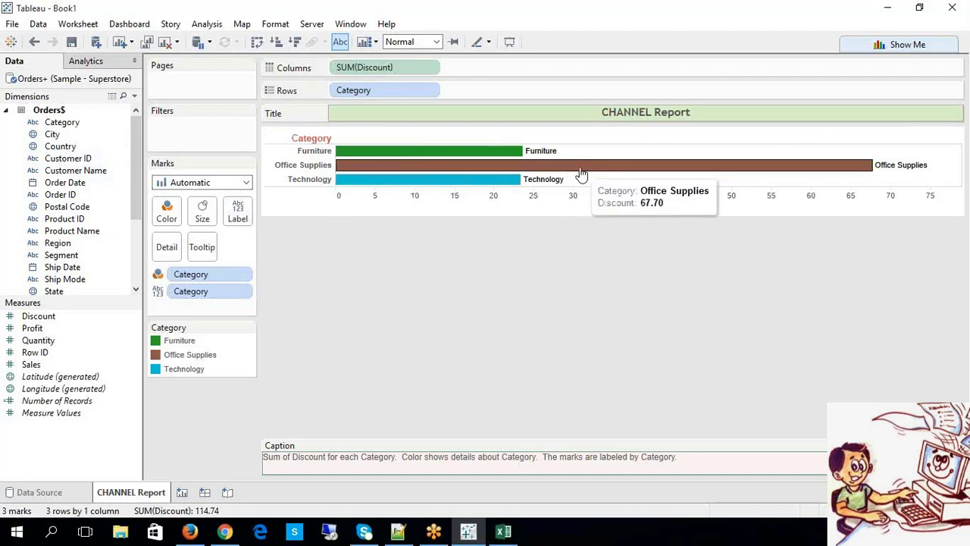
click(339, 42)
click(340, 42)
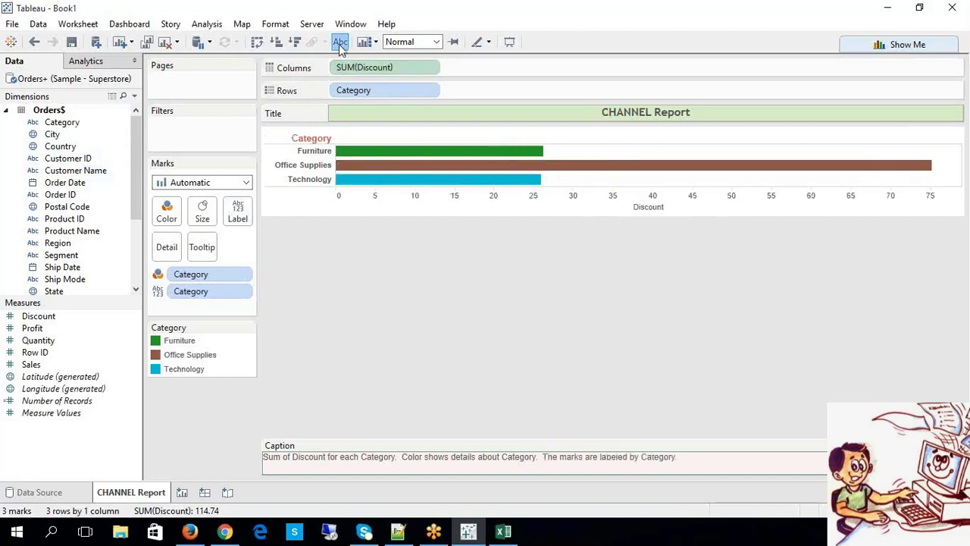
- Remove Category from the bars' label encoding and show the Discount mark labels again
right_click(194, 297)
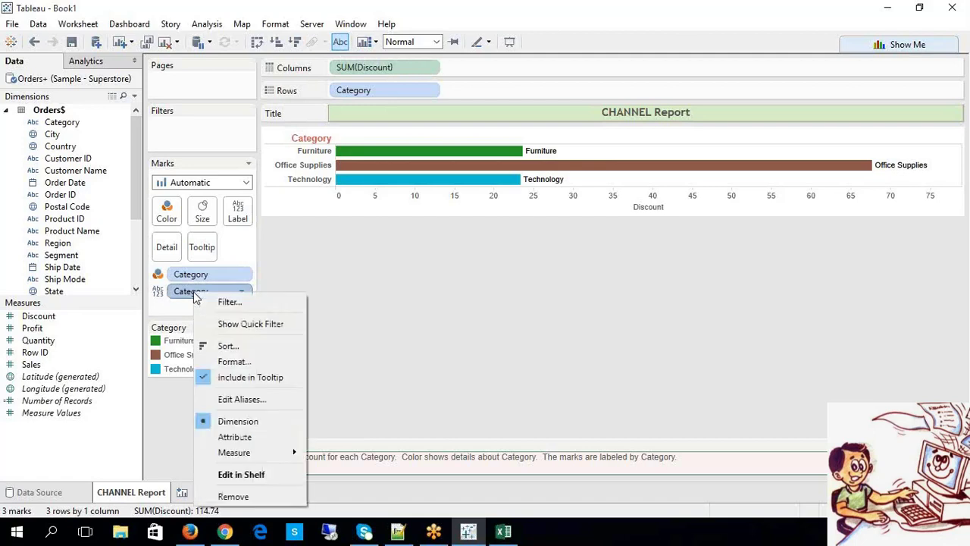
click(262, 495)
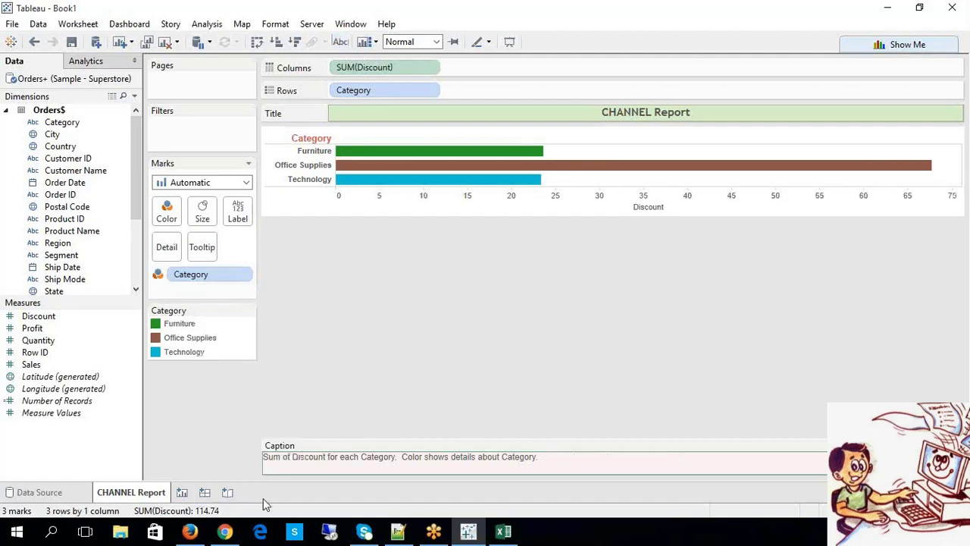
click(340, 42)
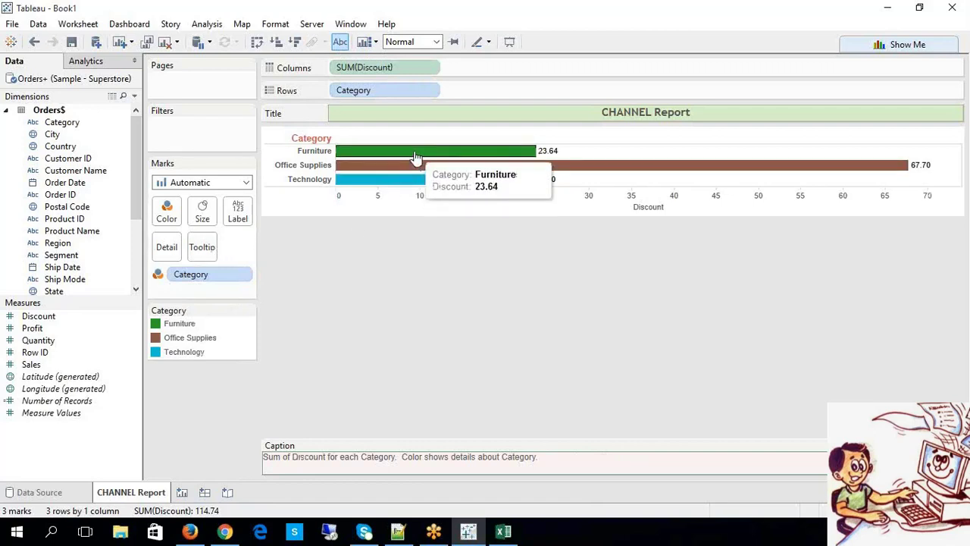
- Examine the tooltip text for Category and SUM(Discount) in the tooltip editor, and accept it without edits
mouse_move(401, 183)
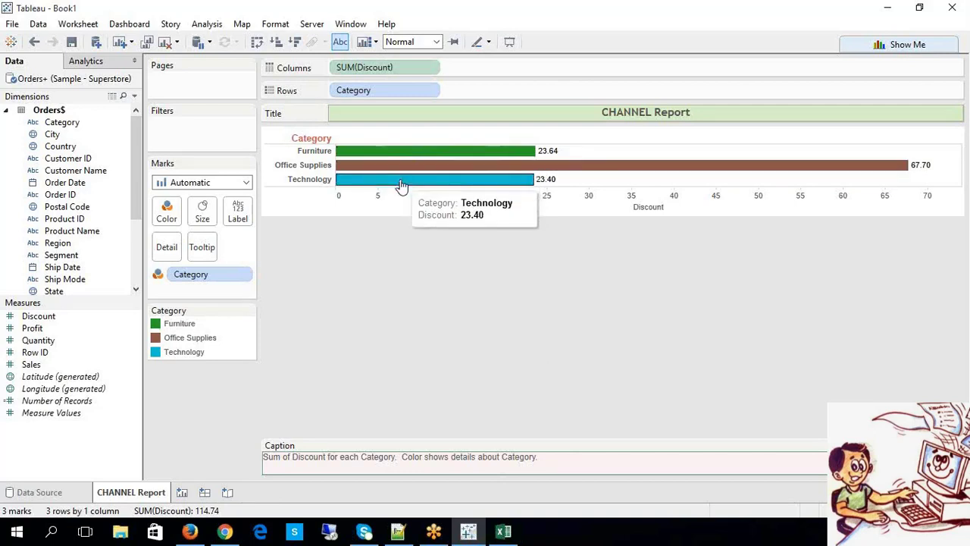
click(202, 247)
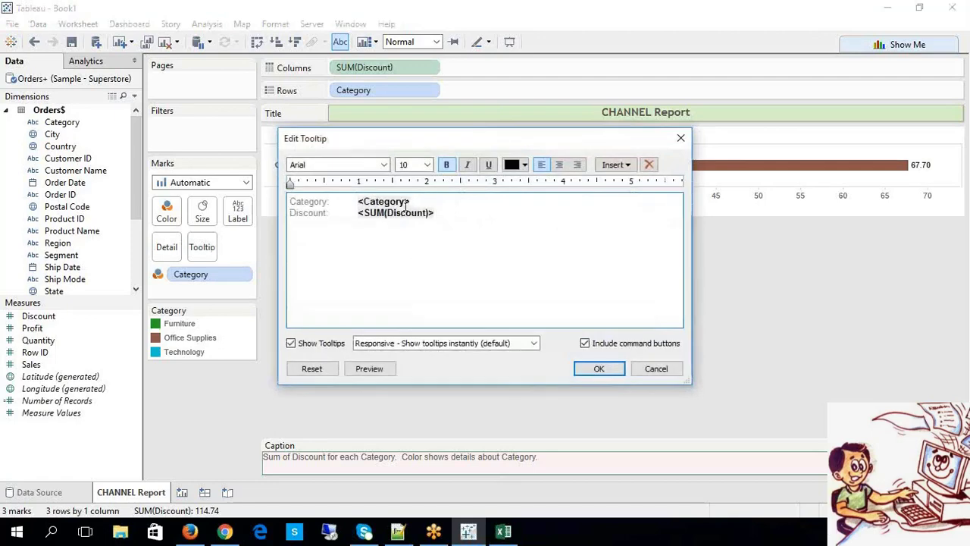
double_click(407, 203)
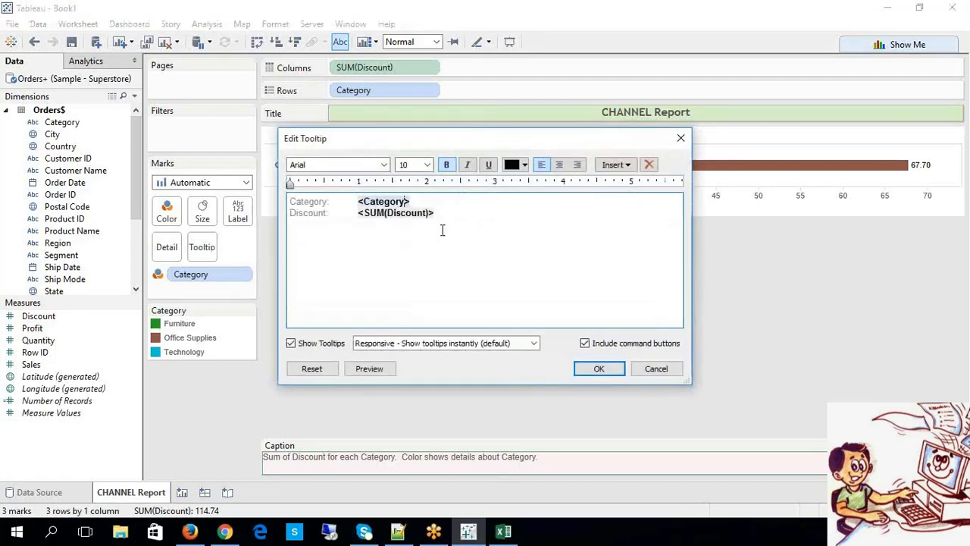
triple_click(378, 199)
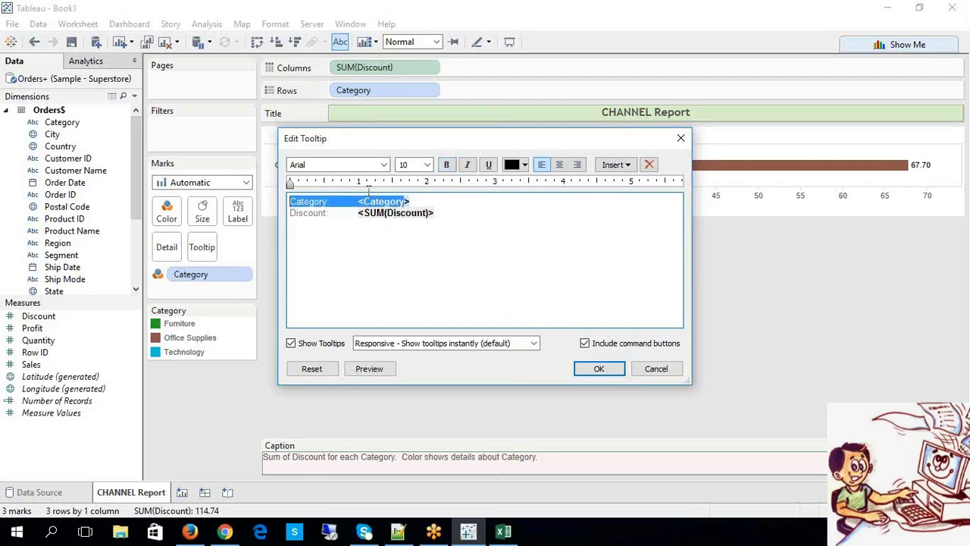
click(607, 375)
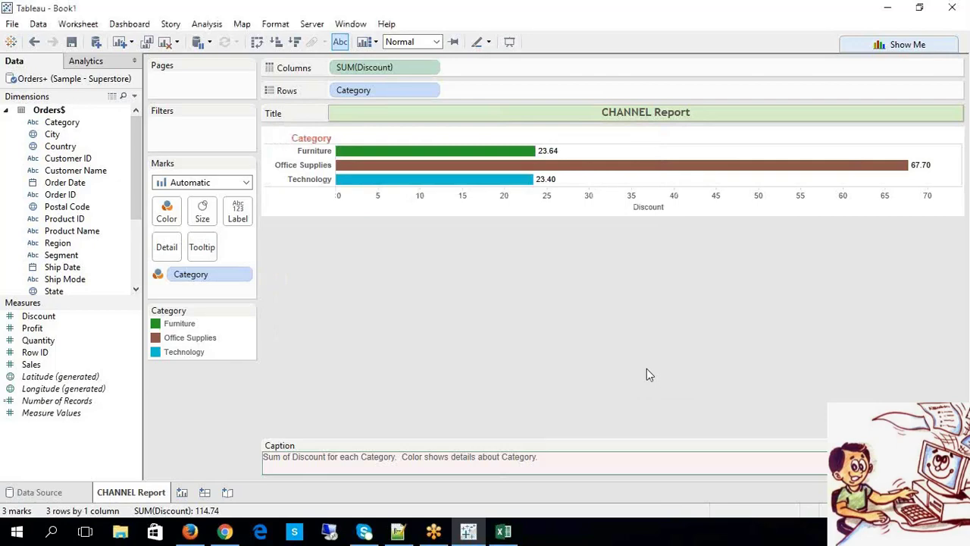
- Switch to the Excel notes to check the entries around title, caption, summary, table and data view, and return to Tableau
click(512, 535)
scroll(414, 346, down, 1)
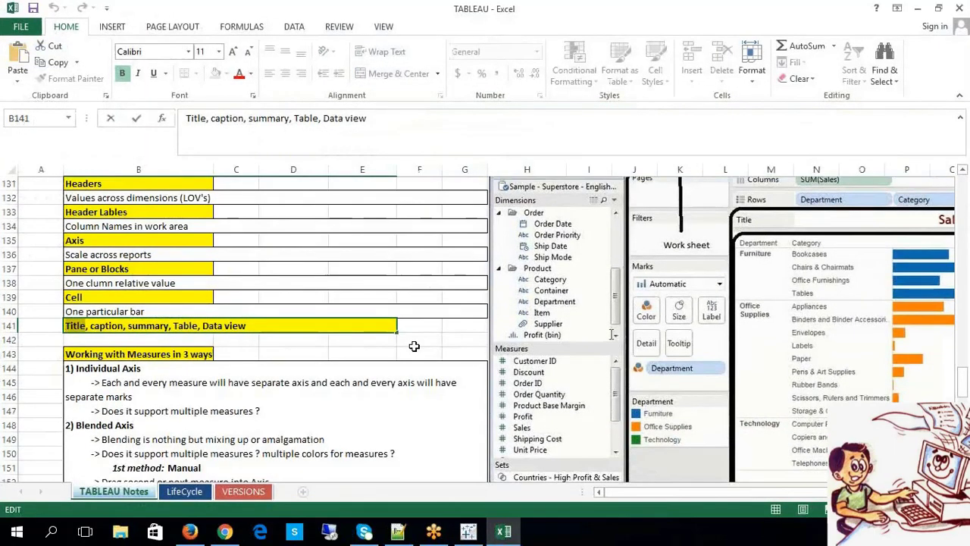
scroll(414, 346, down, 3)
click(492, 536)
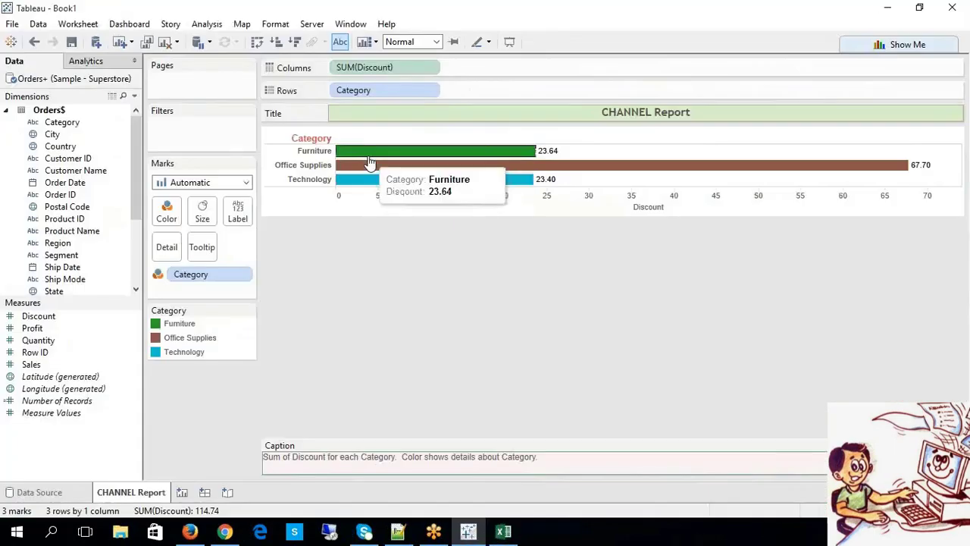
- View the summary data behind the Office Supplies bar and close the data window
right_click(370, 156)
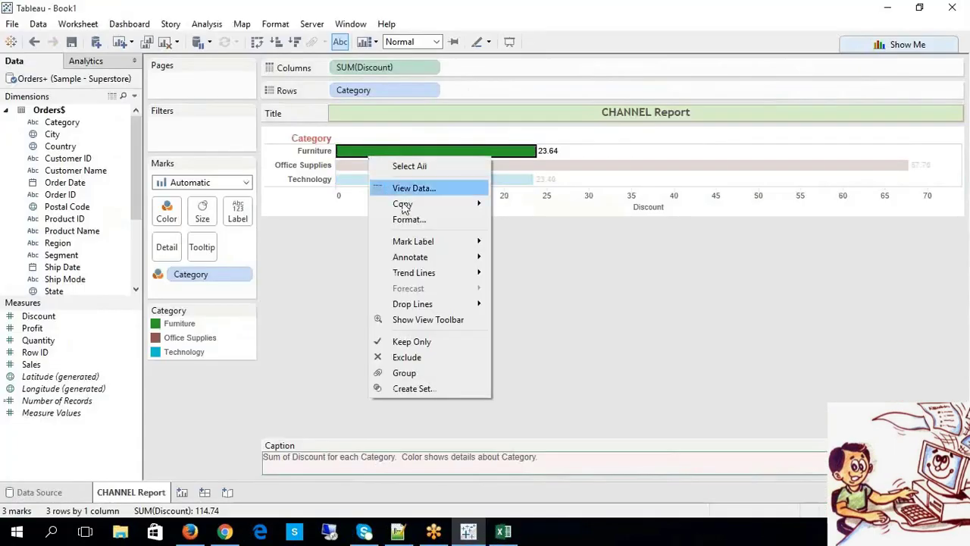
click(660, 315)
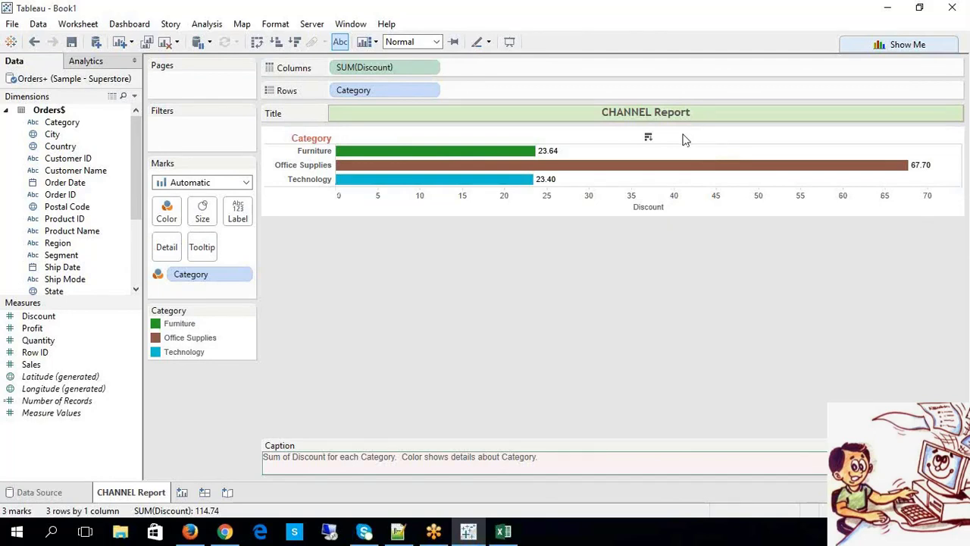
right_click(553, 141)
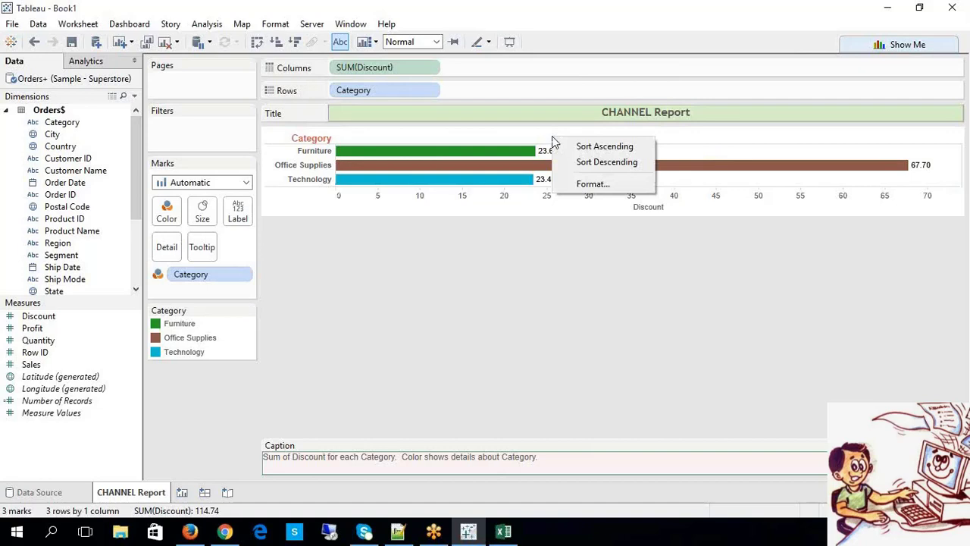
right_click(507, 166)
click(542, 194)
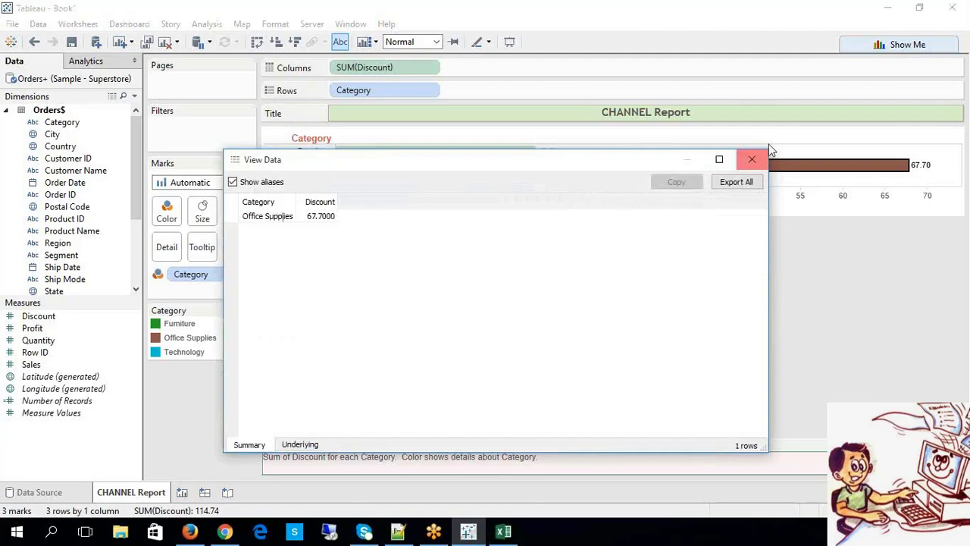
click(752, 159)
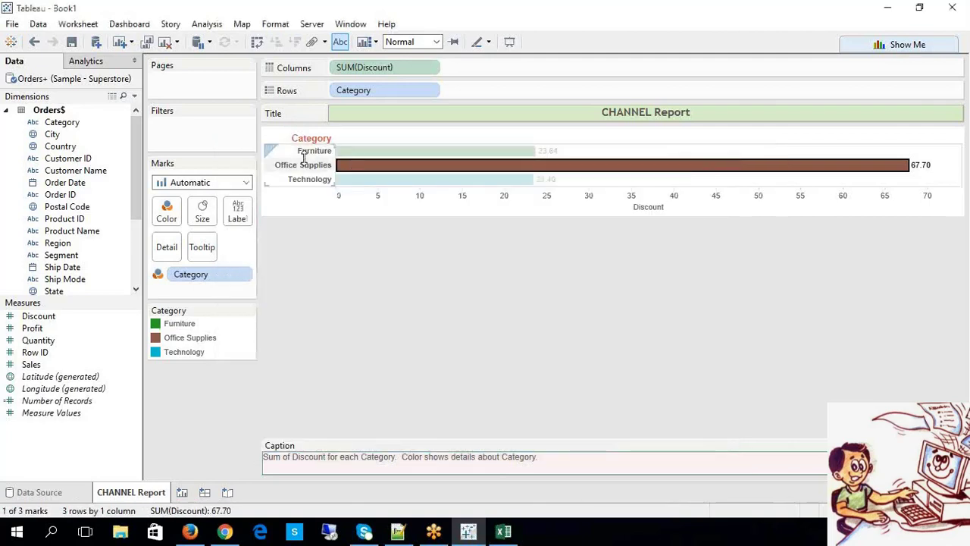
- Select all the bars, view their summary data, and move the data window to compare it with the chart
click(338, 182)
right_click(339, 182)
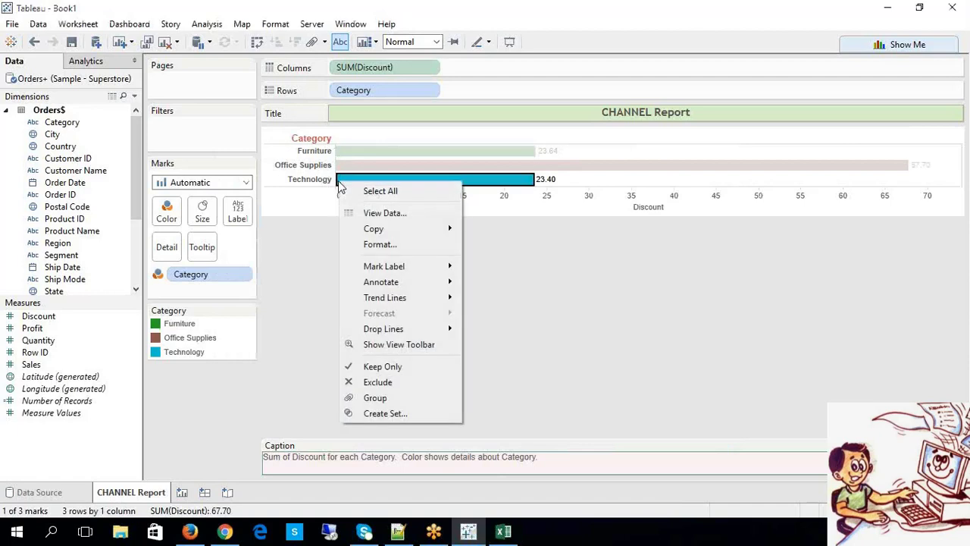
click(355, 191)
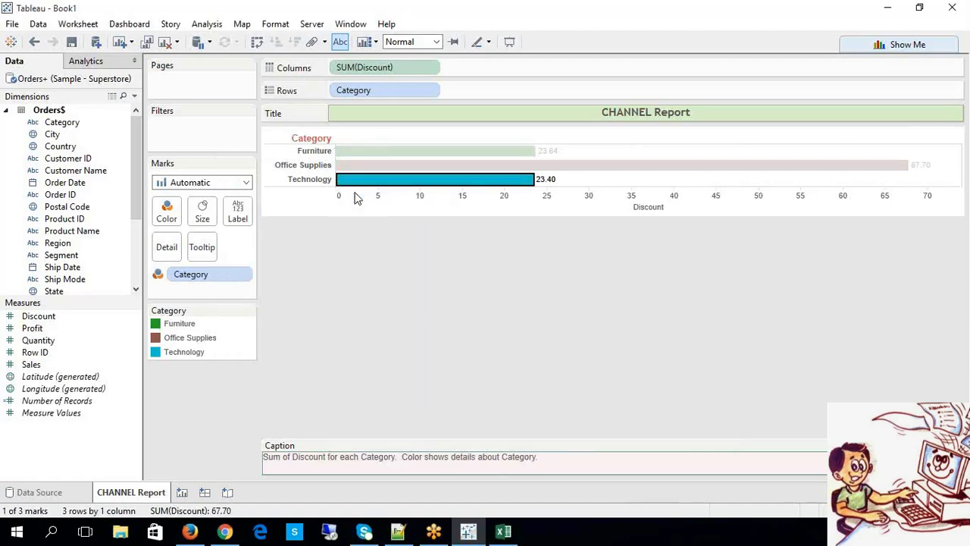
right_click(382, 163)
click(398, 190)
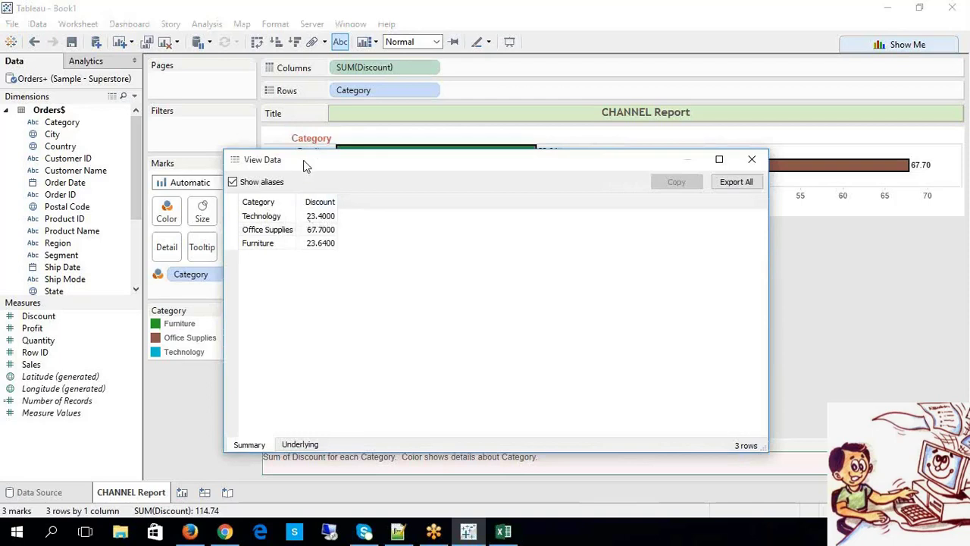
drag(303, 161, 352, 259)
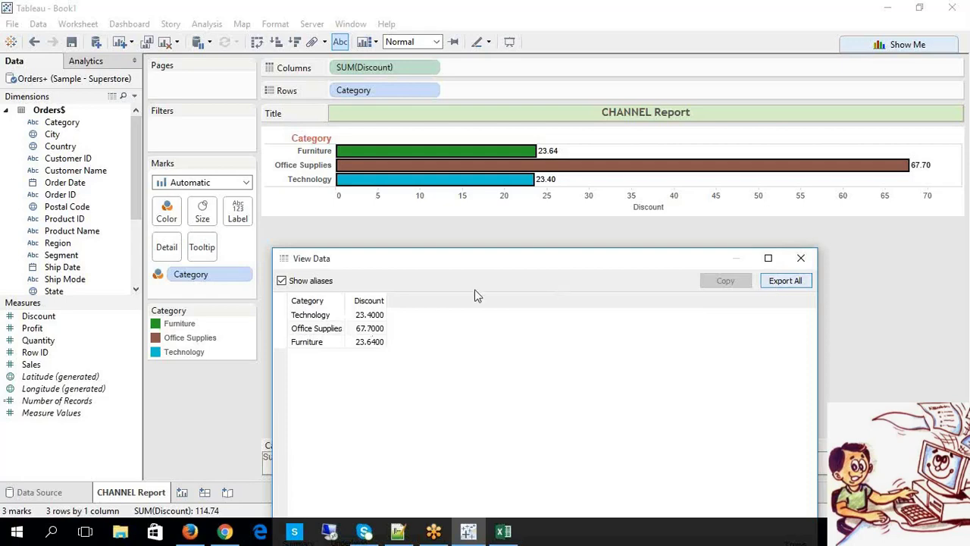
drag(427, 257, 426, 191)
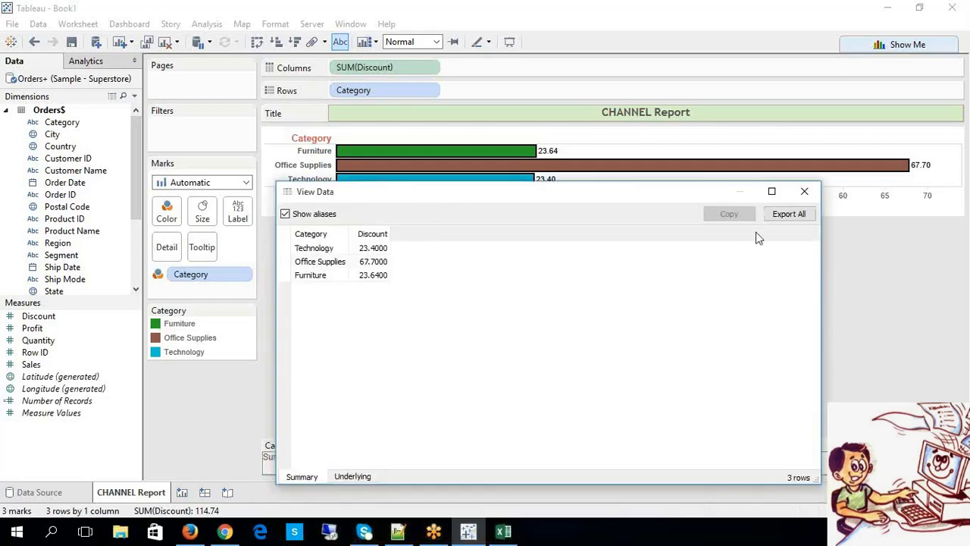
- Check the file name and file type options for exporting all the summary data, and close the data window without exporting
click(778, 217)
click(478, 439)
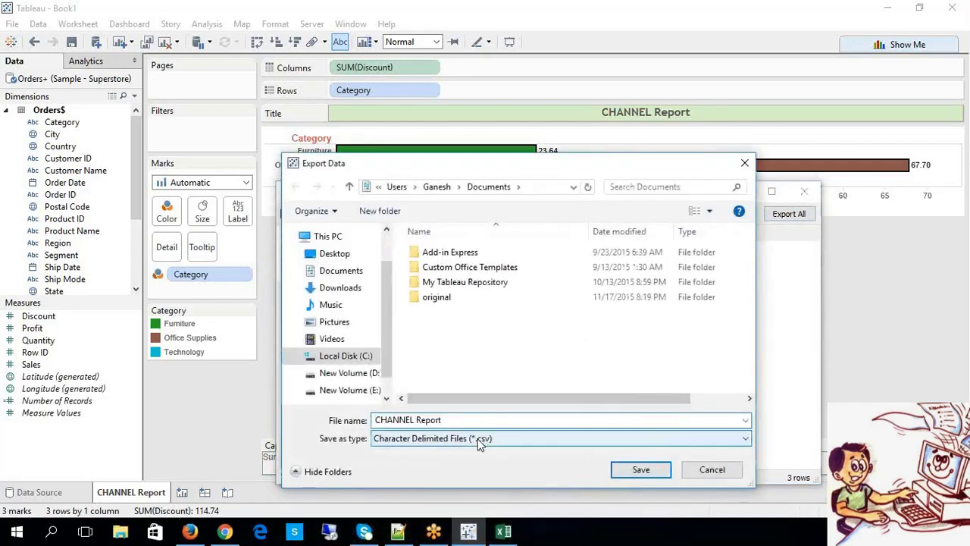
click(477, 439)
click(460, 421)
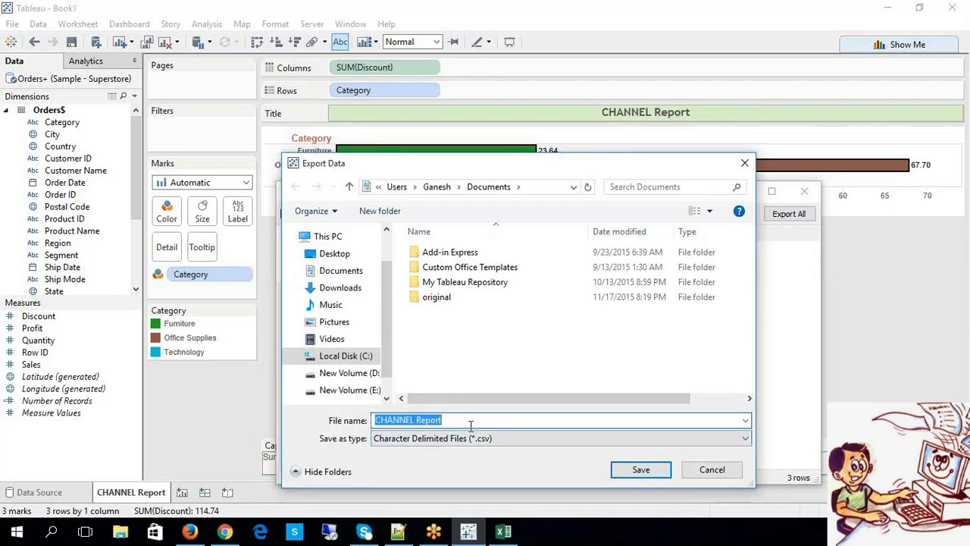
click(714, 476)
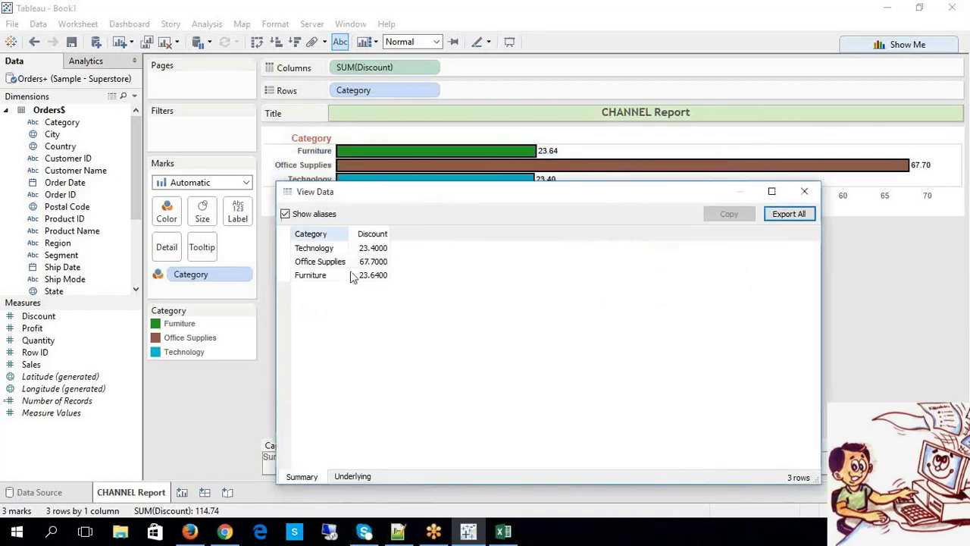
click(804, 193)
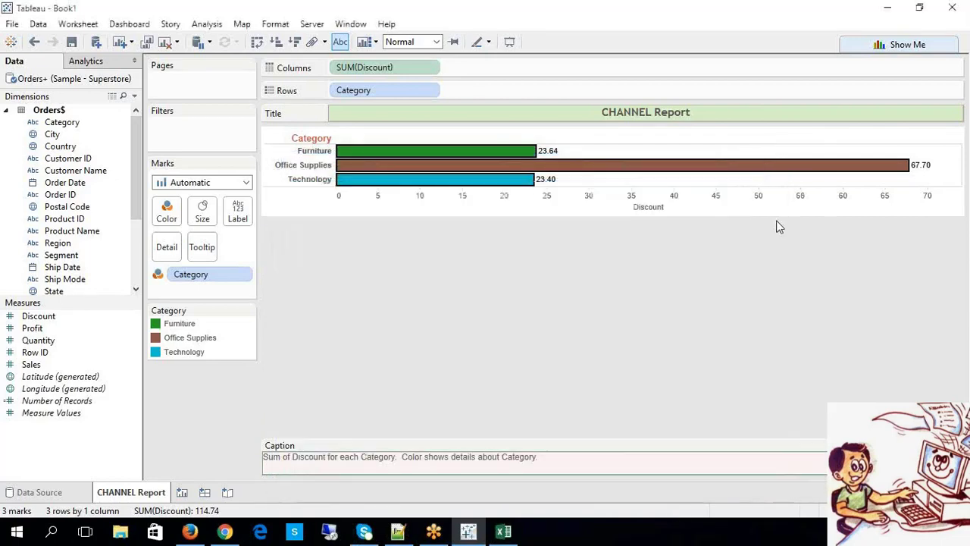
right_click(612, 149)
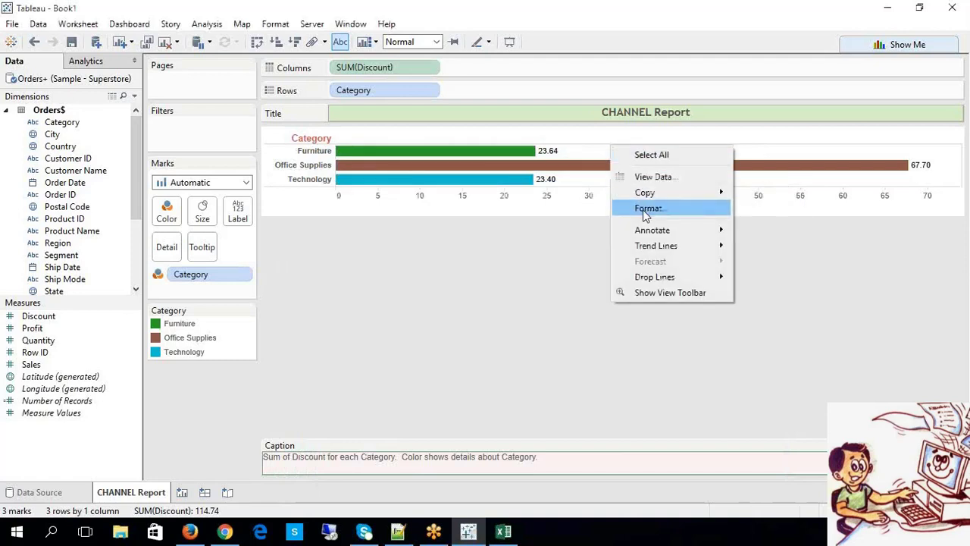
mouse_move(647, 195)
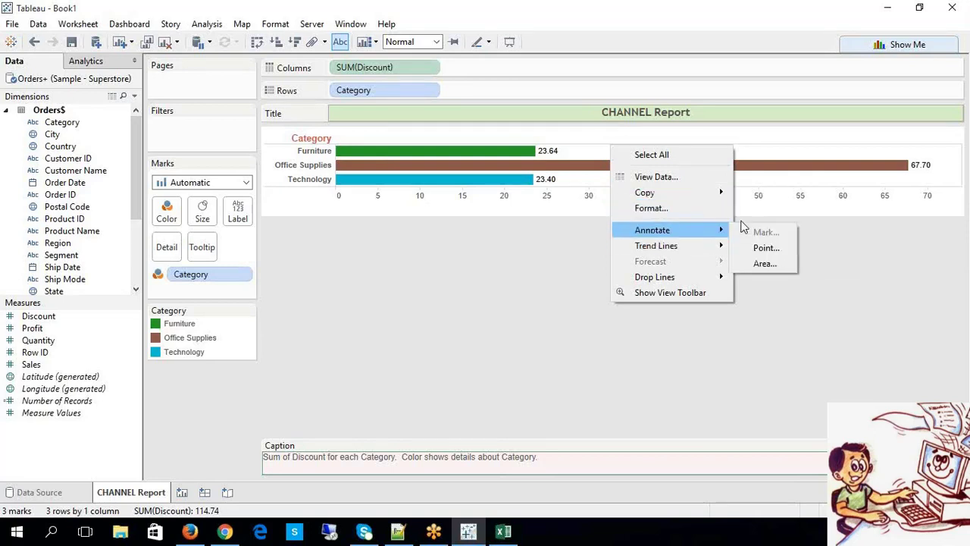
click(682, 294)
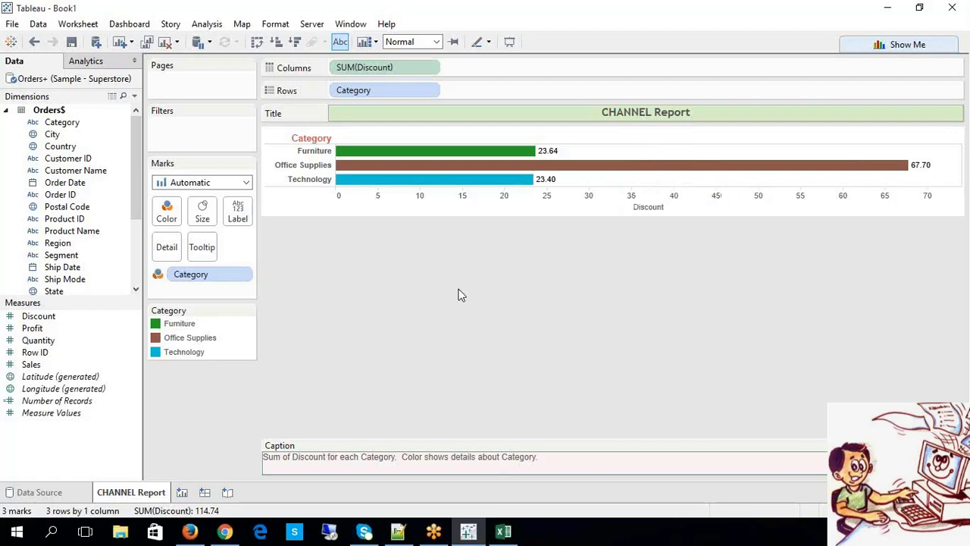
- Consult the "Working with Measures in 3 ways" section of the Excel notes, and select the Profit measure back in Tableau
click(503, 531)
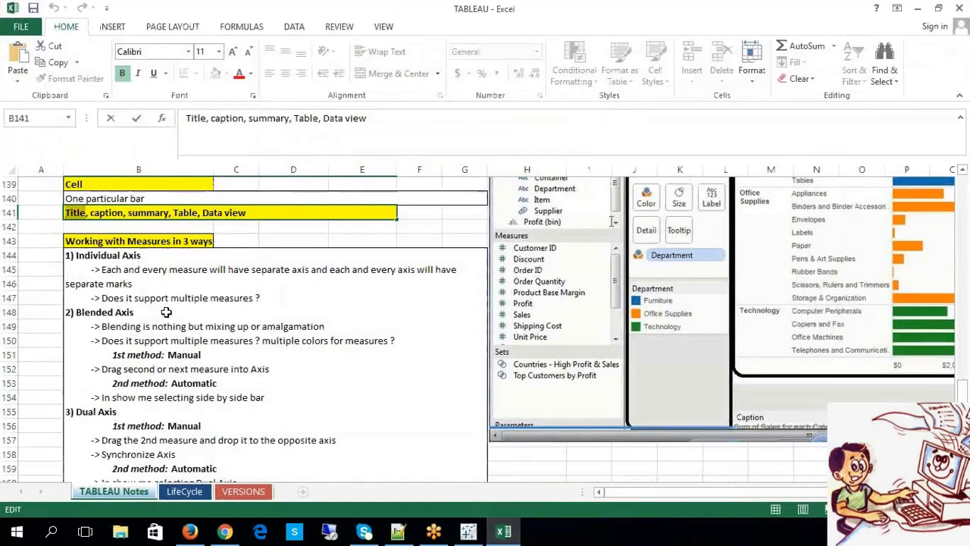
click(161, 240)
click(468, 531)
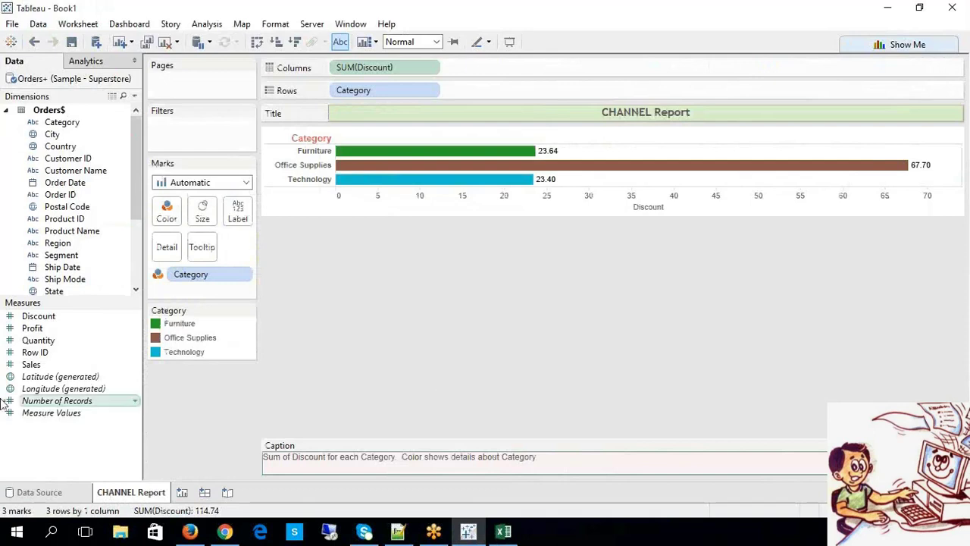
click(12, 330)
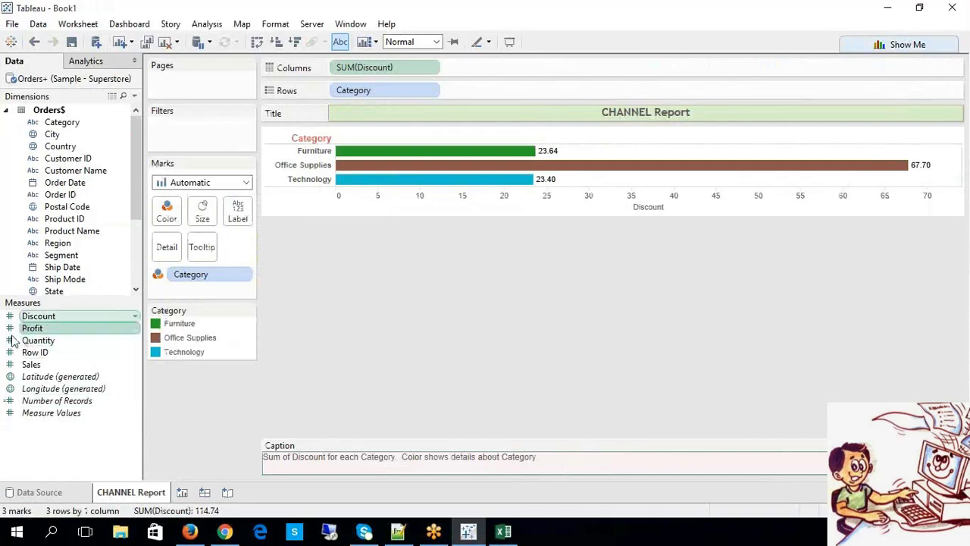
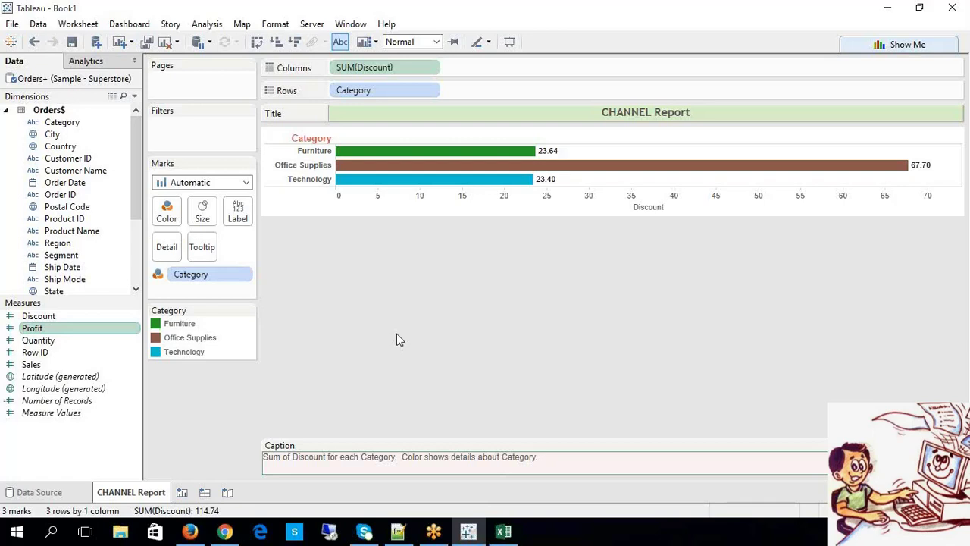
- Add a new blank worksheet to the workbook and switch to the TABLEAU notes in Excel
click(182, 492)
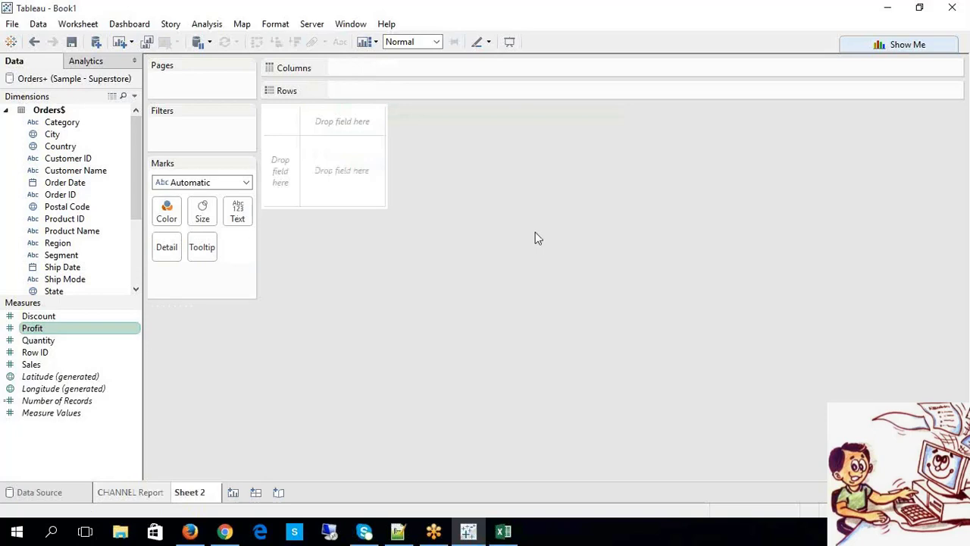
click(503, 531)
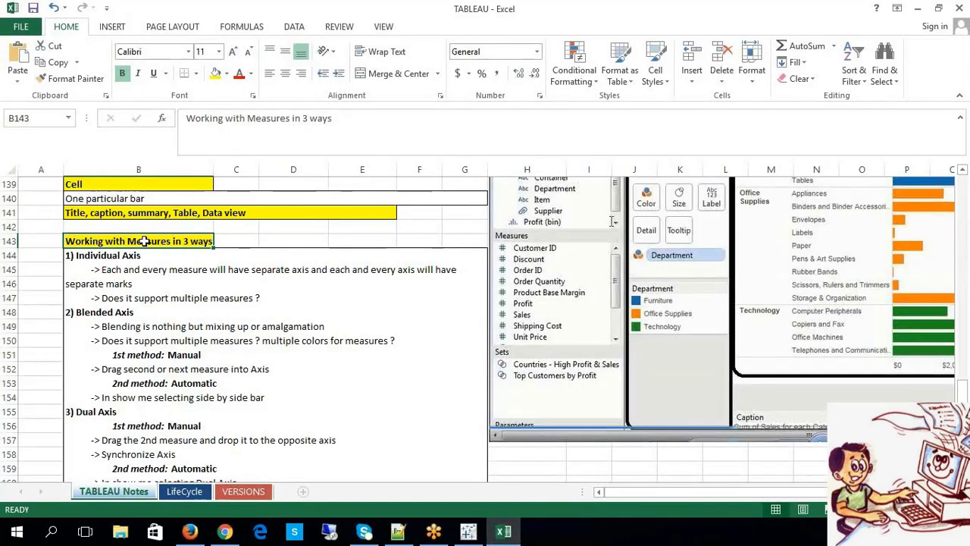
click(440, 227)
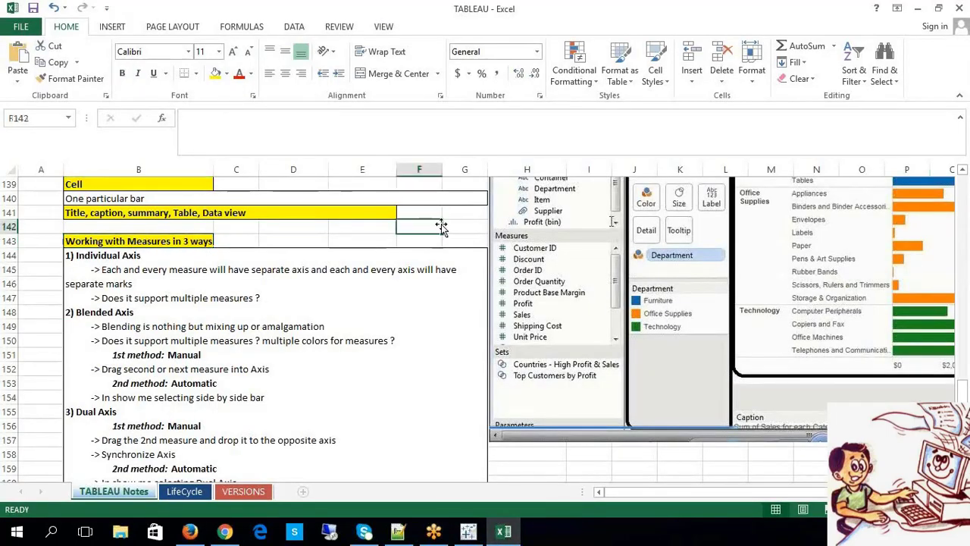
click(534, 17)
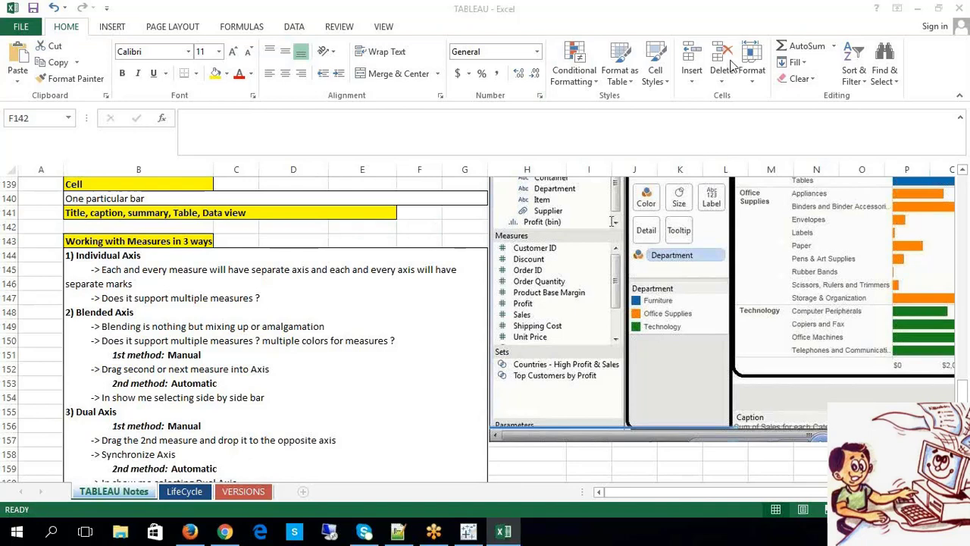
click(665, 216)
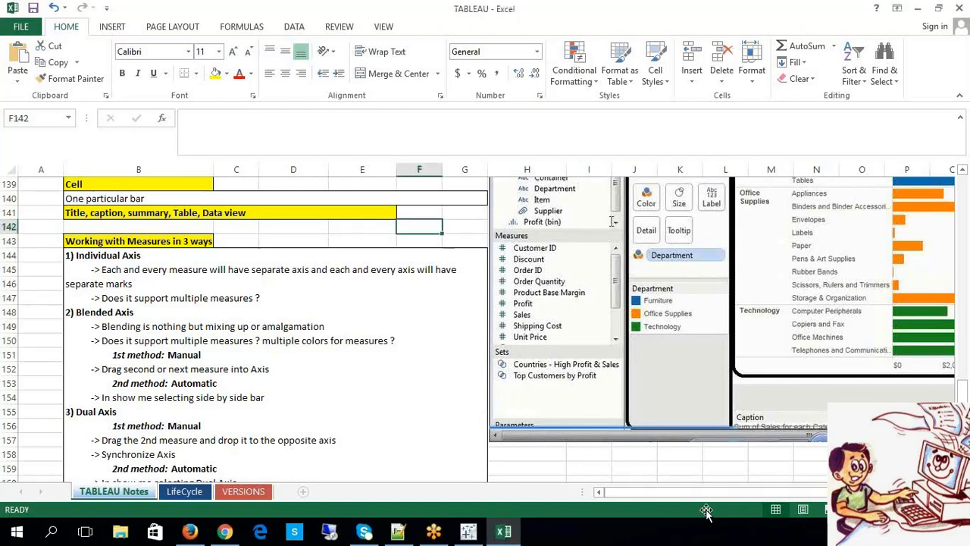
- Examine the annotated Sales Report worksheet picture in the notes, comparing its Work sheet, Data view and Table areas
drag(641, 497, 706, 494)
scroll(632, 352, up, 4)
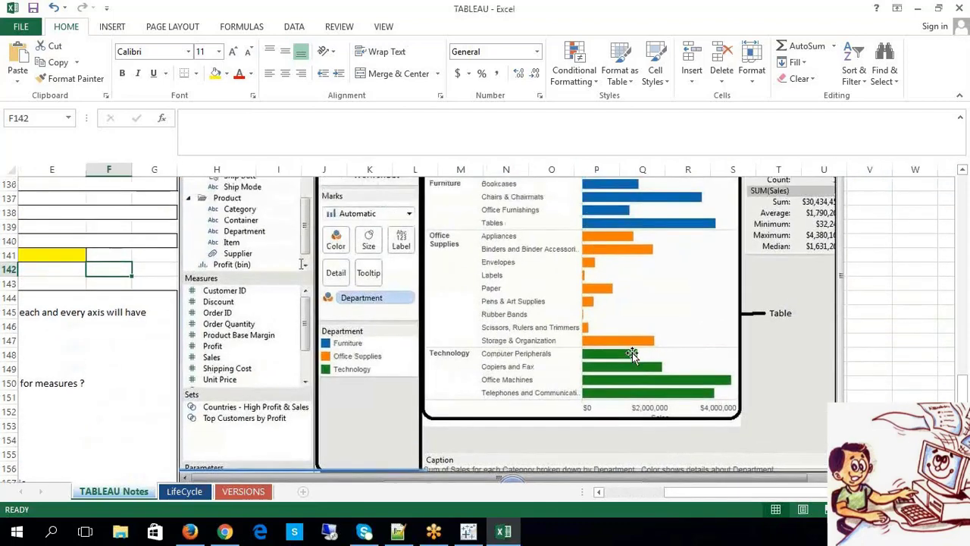
scroll(632, 353, down, 1)
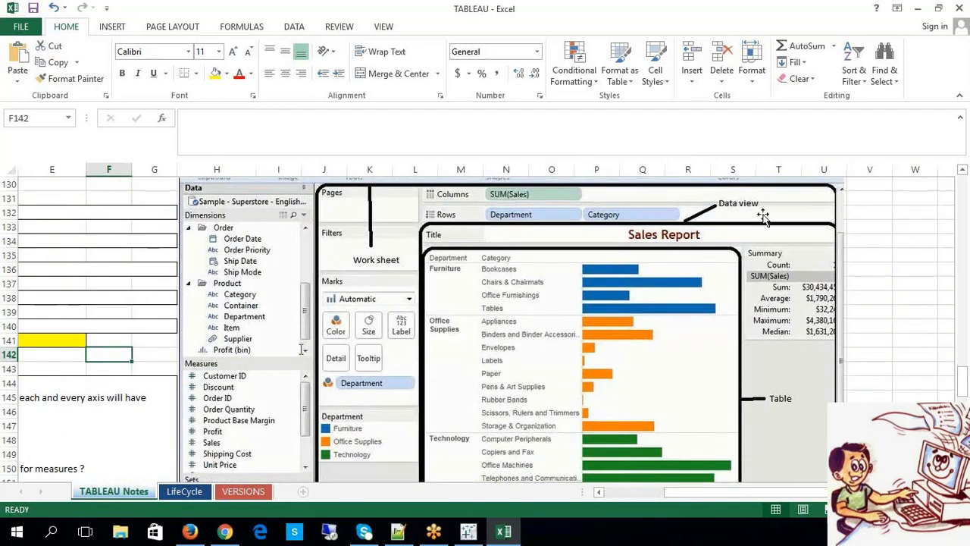
scroll(515, 325, down, 1)
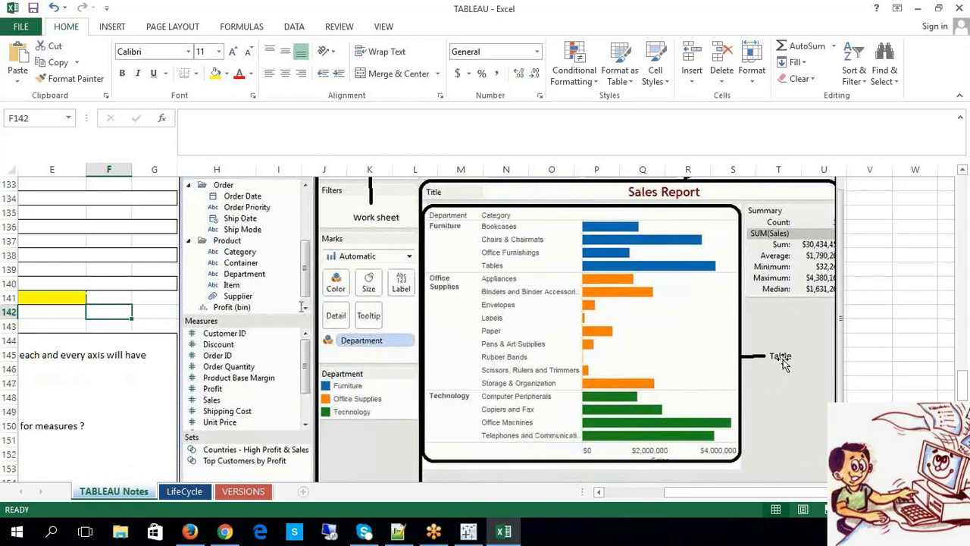
scroll(786, 362, down, 3)
scroll(523, 305, up, 7)
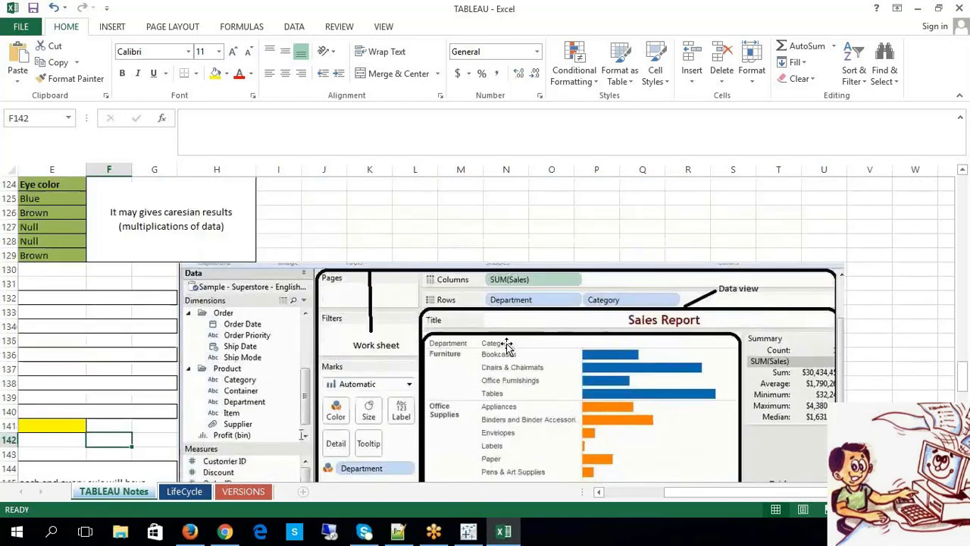
scroll(745, 323, down, 3)
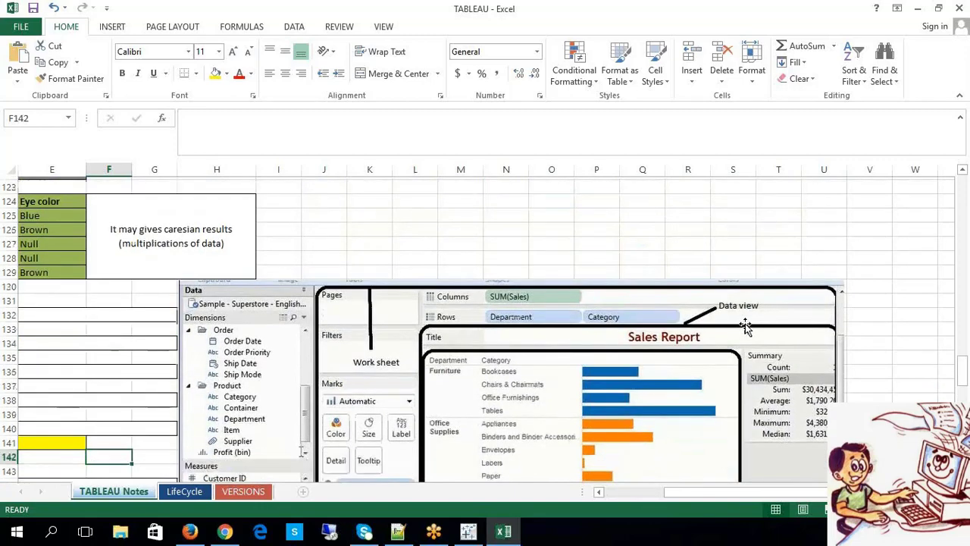
scroll(732, 315, down, 2)
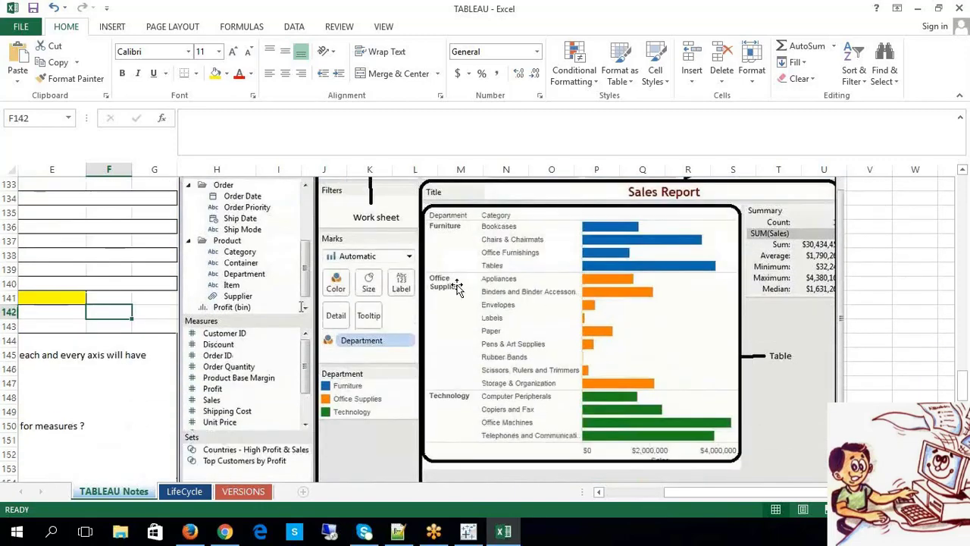
scroll(390, 262, up, 1)
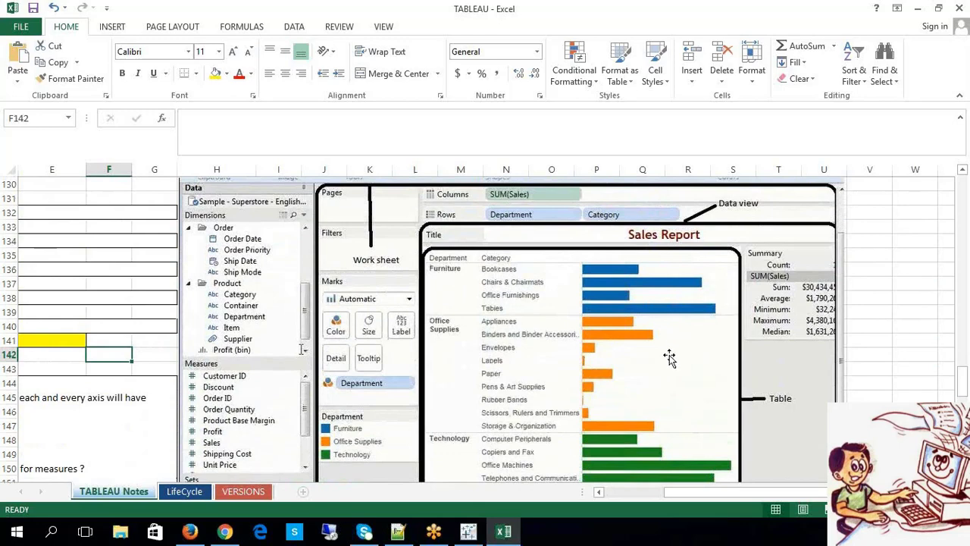
scroll(713, 356, down, 1)
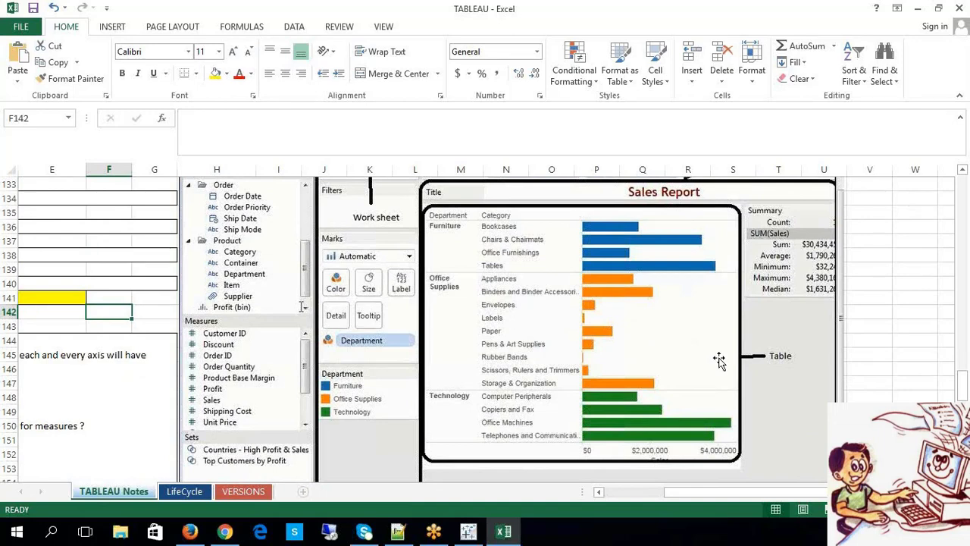
scroll(720, 361, up, 1)
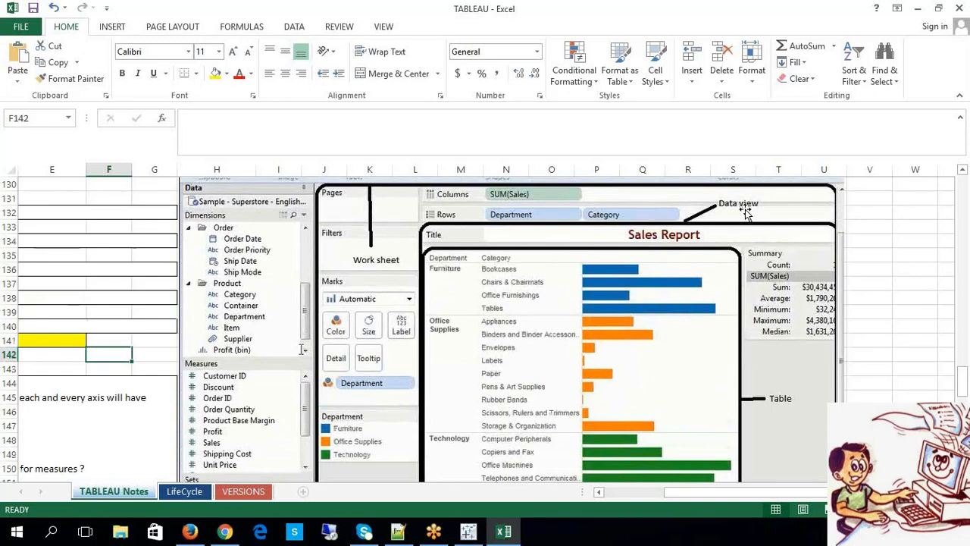
scroll(704, 287, down, 7)
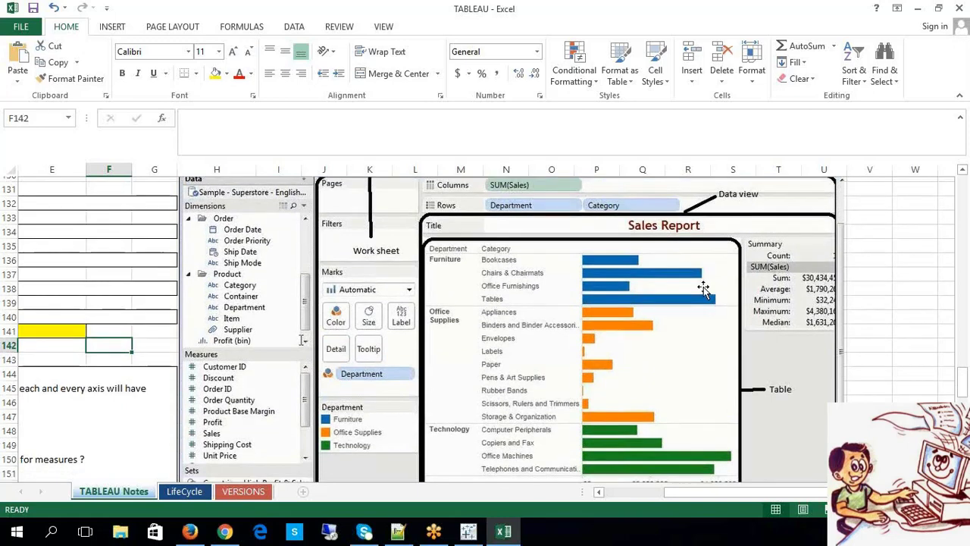
- Return to the "Working with Measures in 3 ways" notes and point out the Blended Axis and Dual Axis headings
click(617, 493)
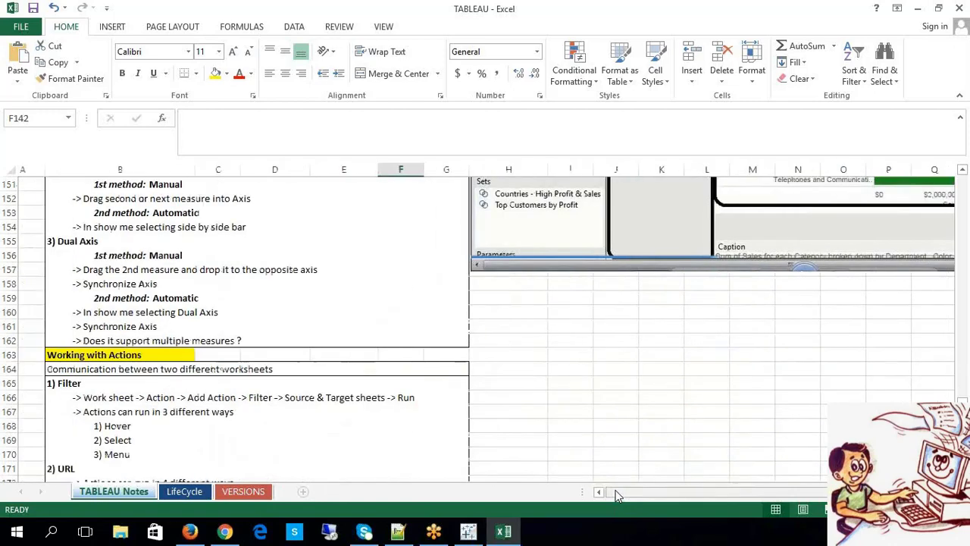
scroll(534, 394, up, 3)
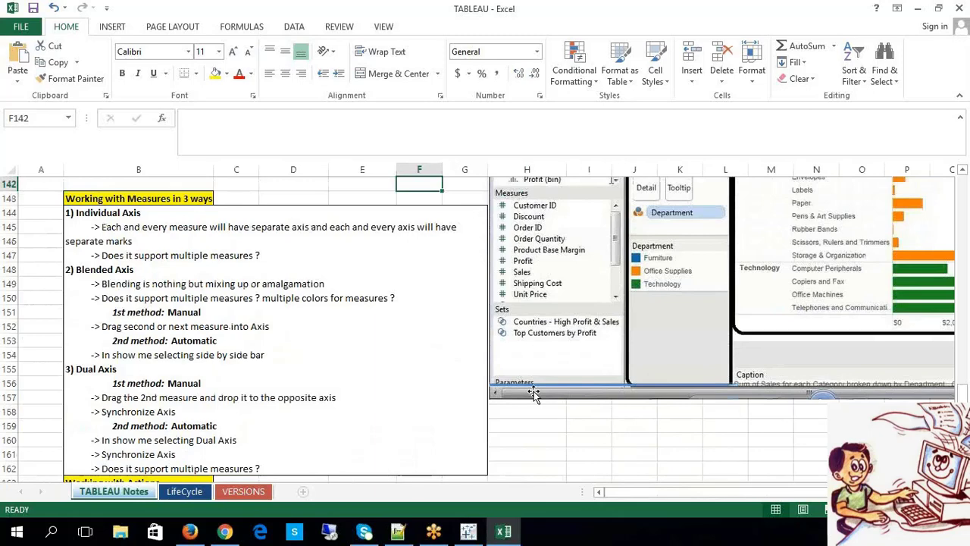
click(156, 275)
double_click(156, 275)
drag(142, 269, 78, 263)
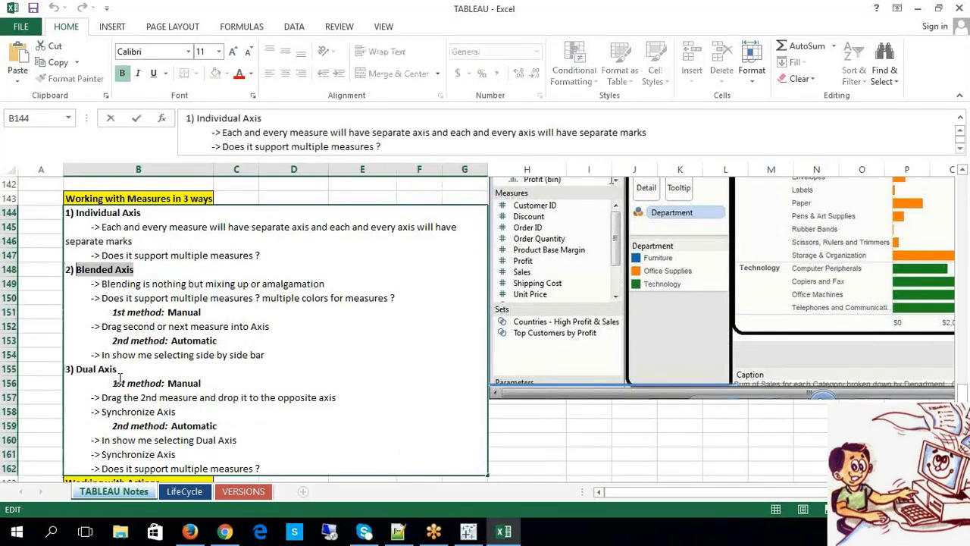
drag(122, 370, 101, 365)
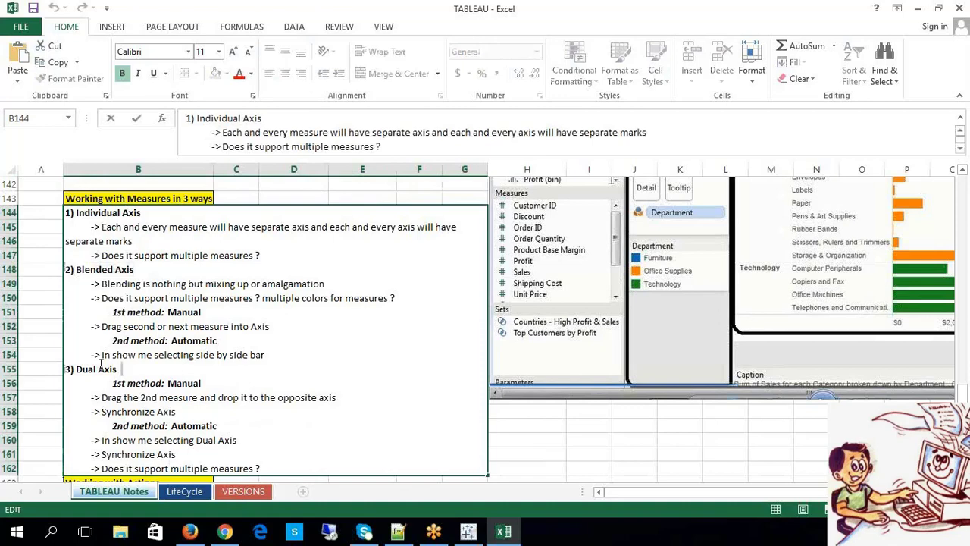
click(658, 446)
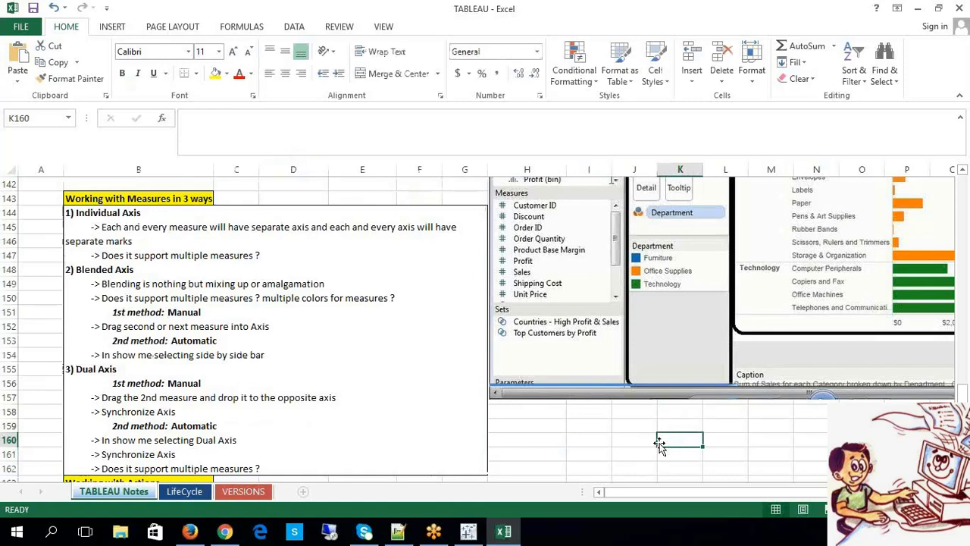
- Highlight the Individual Axis heading in the measures notes, and leave the cell without changing its text
double_click(141, 215)
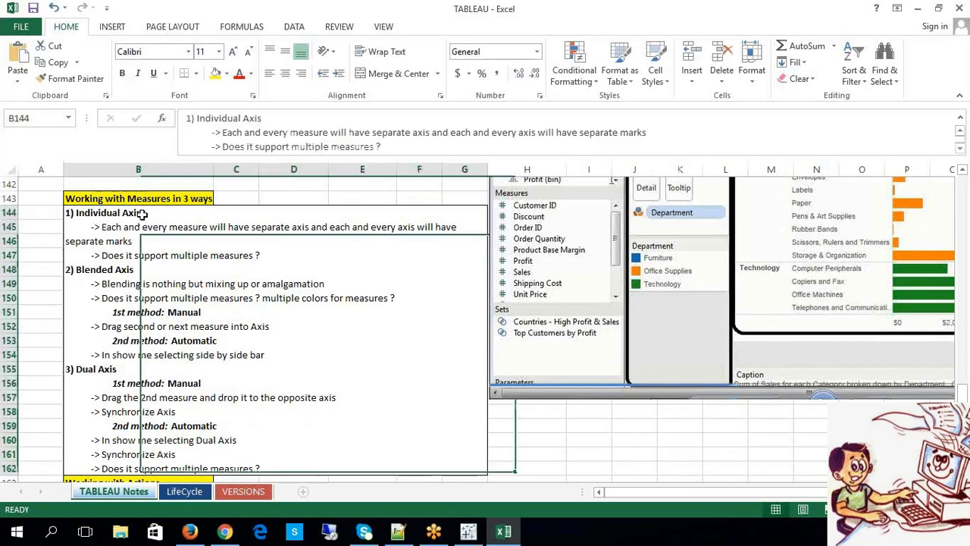
drag(142, 214, 123, 212)
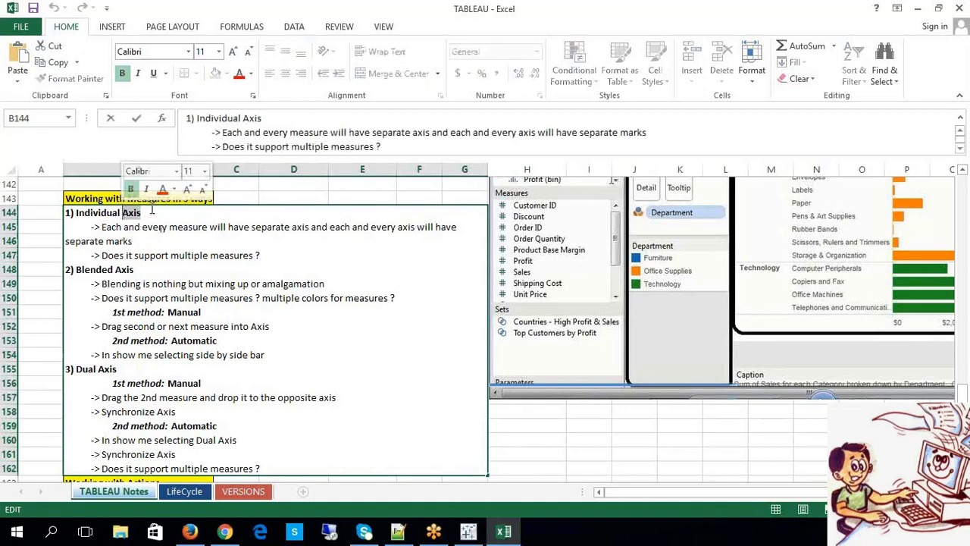
click(40, 270)
click(152, 195)
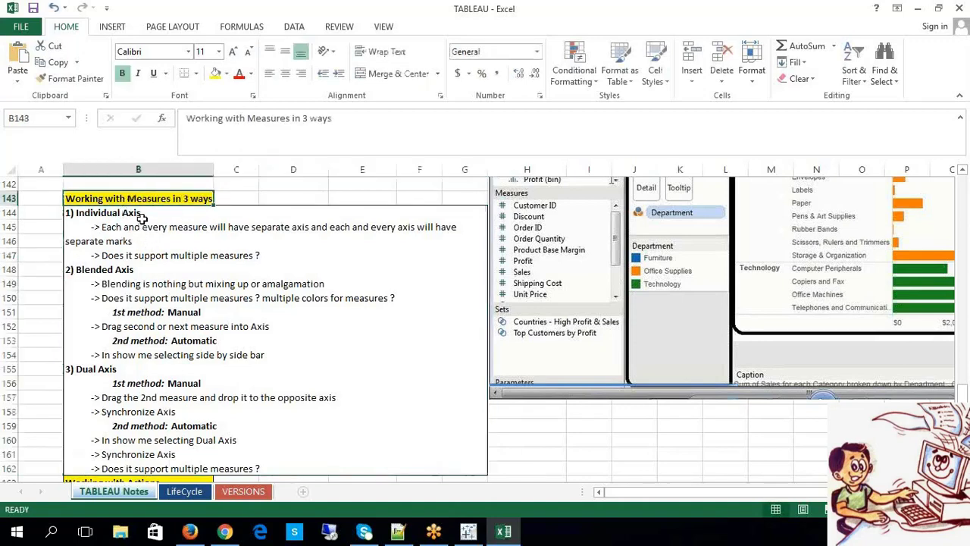
double_click(142, 219)
drag(141, 215, 85, 213)
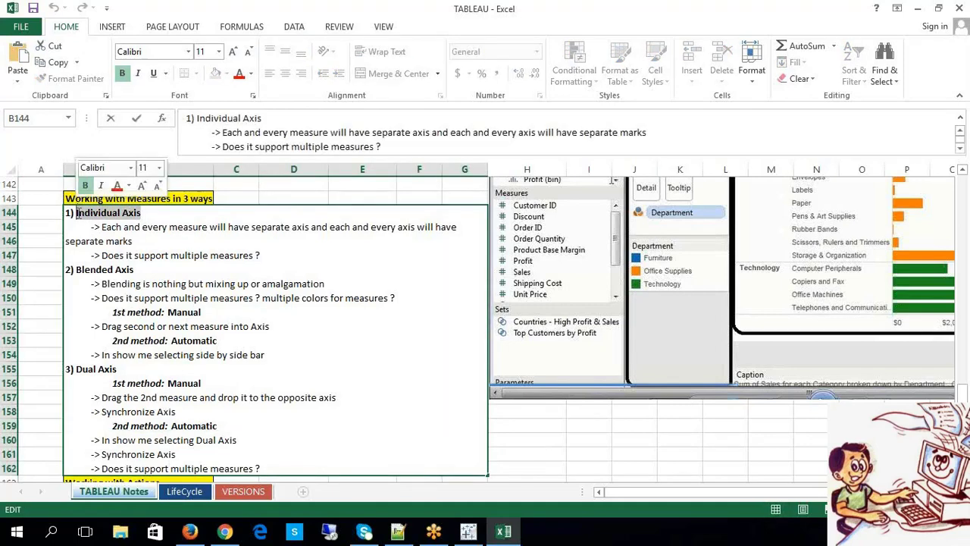
click(762, 442)
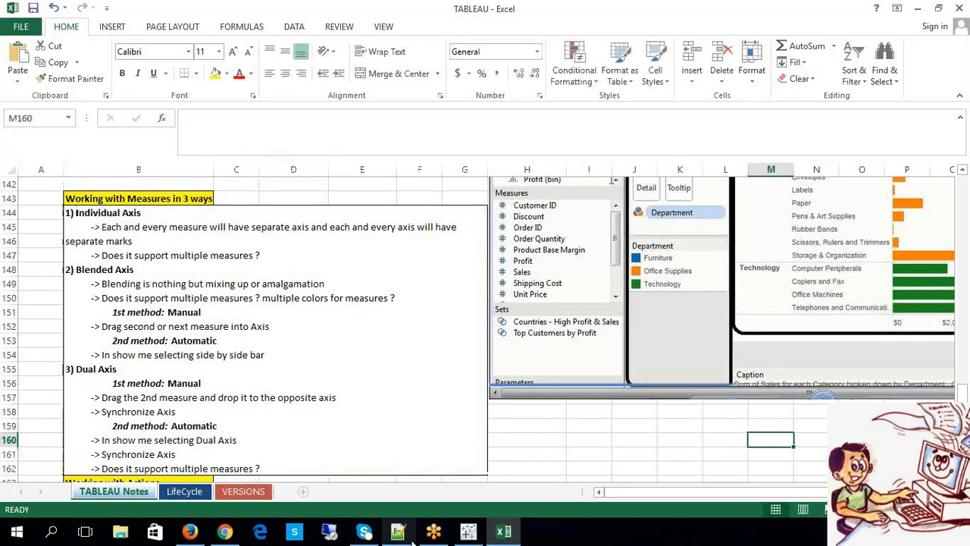
- Switch back to Tableau and rename the Sheet 2 worksheet as Individual Axis
click(469, 531)
right_click(206, 494)
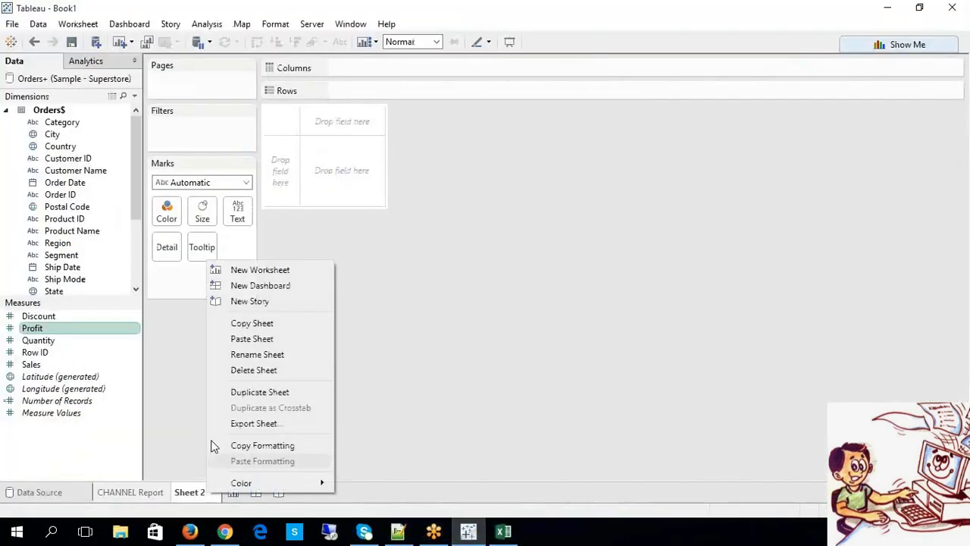
click(257, 354)
text(Indiv)
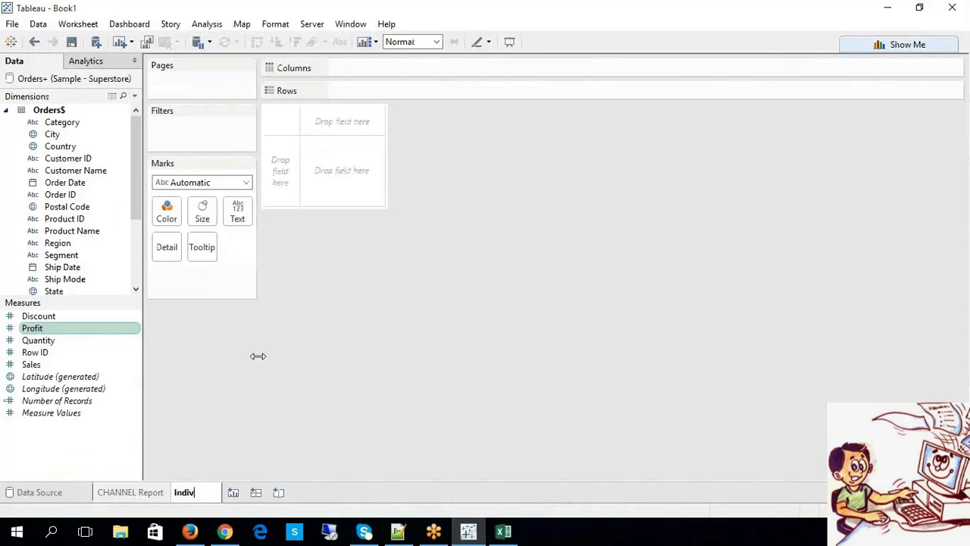
text(idual Axis)
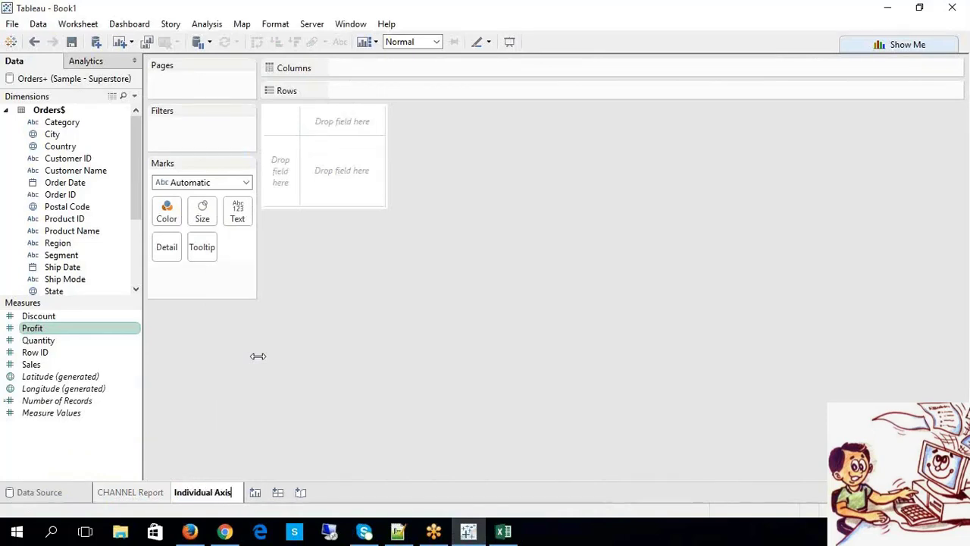
key(Return)
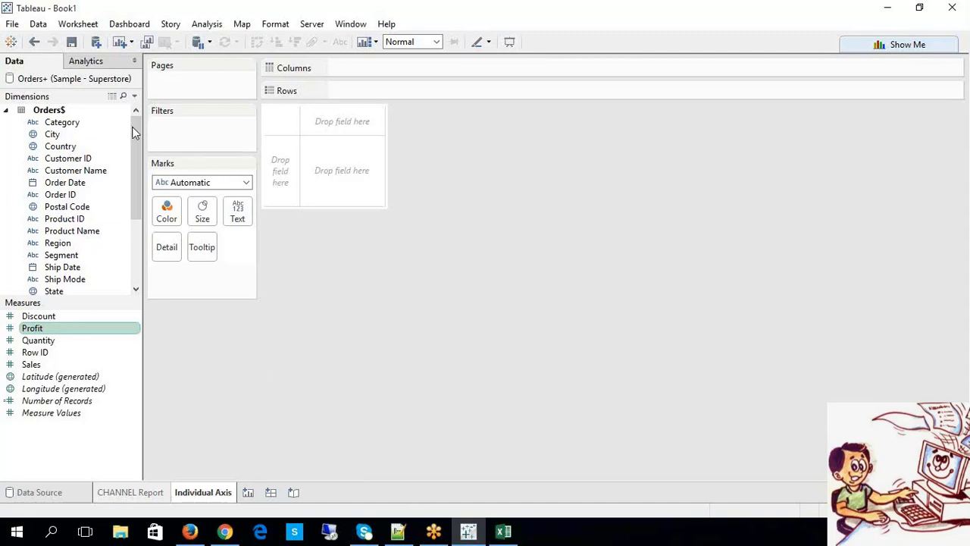
- Place the Category dimension on Rows in the Individual Axis worksheet
drag(86, 124, 359, 96)
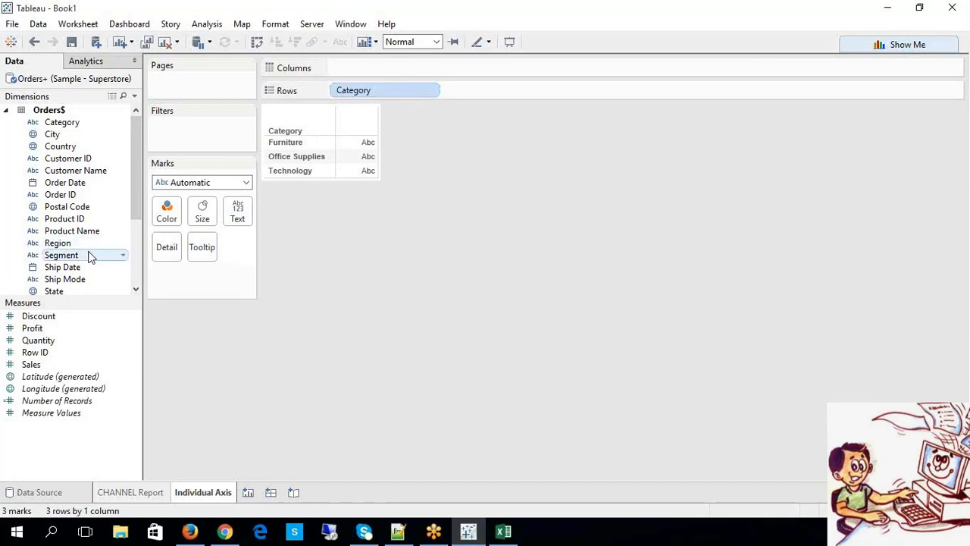
- Replace Category with Segment on Rows and add the Discount measure to Columns
drag(91, 255, 483, 92)
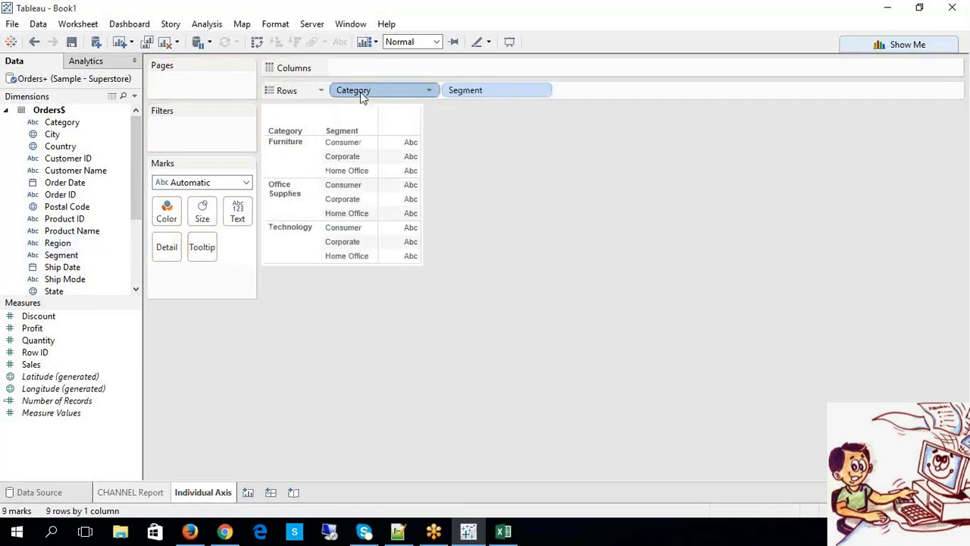
key(Delete)
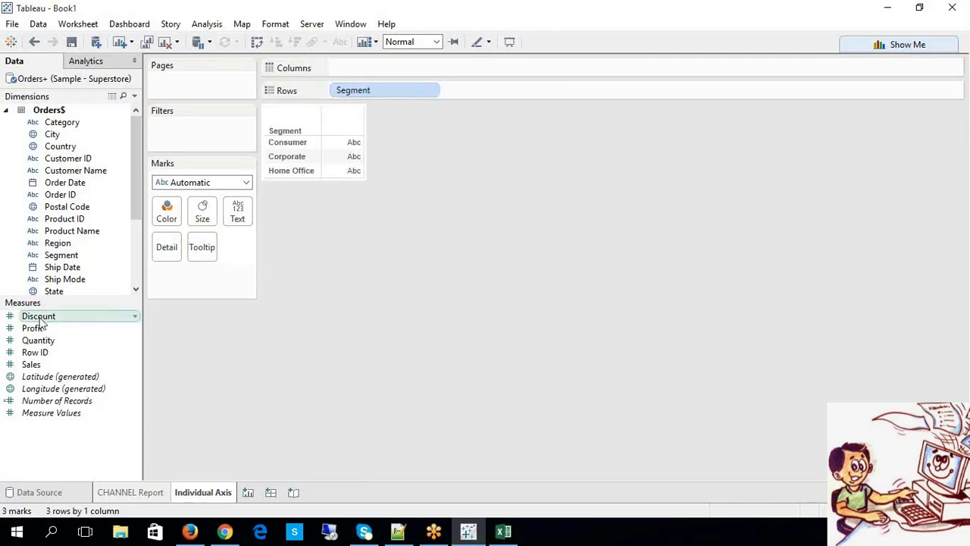
drag(41, 320, 342, 69)
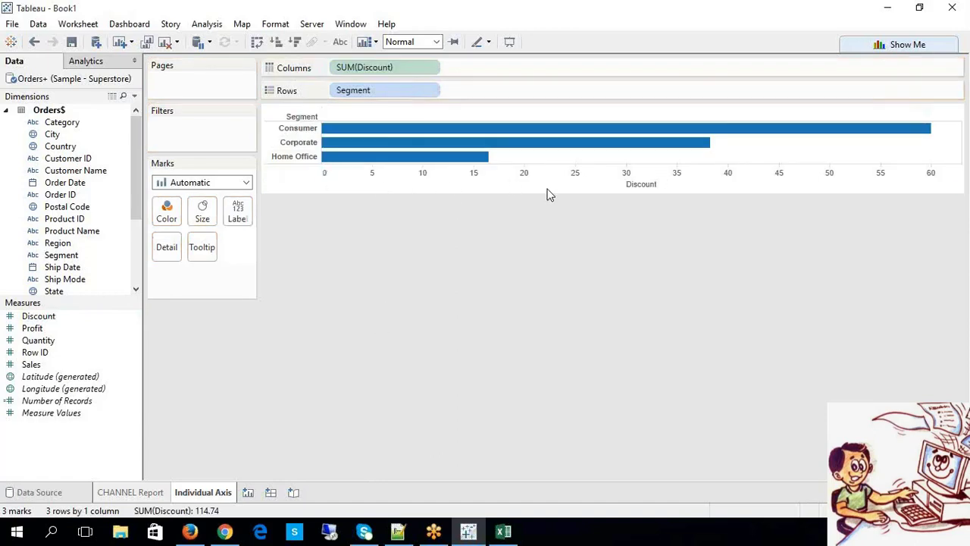
click(403, 94)
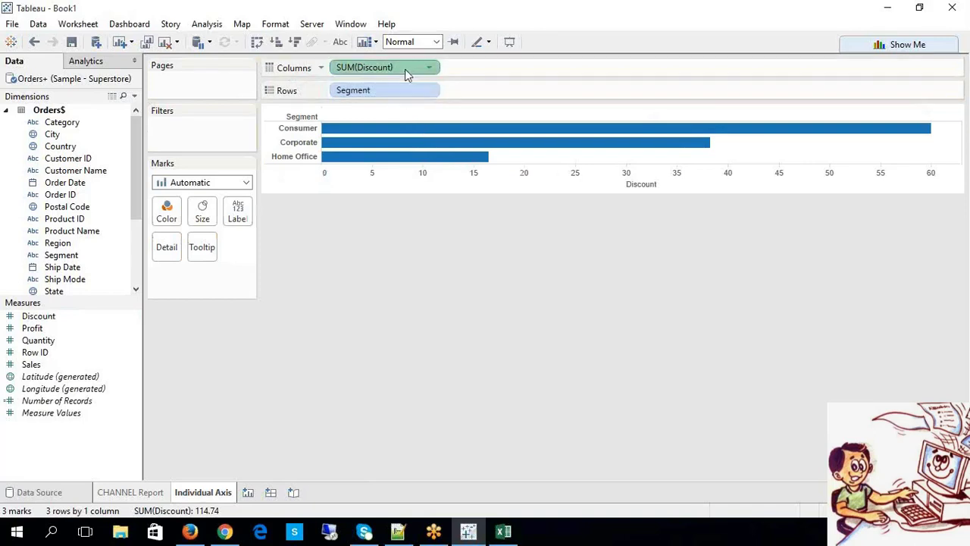
click(298, 142)
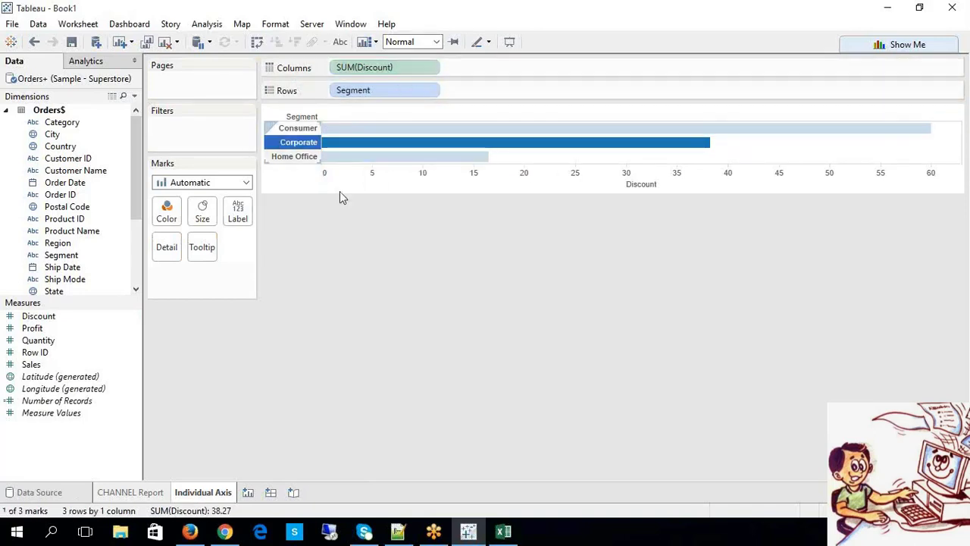
click(450, 280)
- Add Discount to Columns a second time and show mark labels on the bars
drag(47, 322, 495, 70)
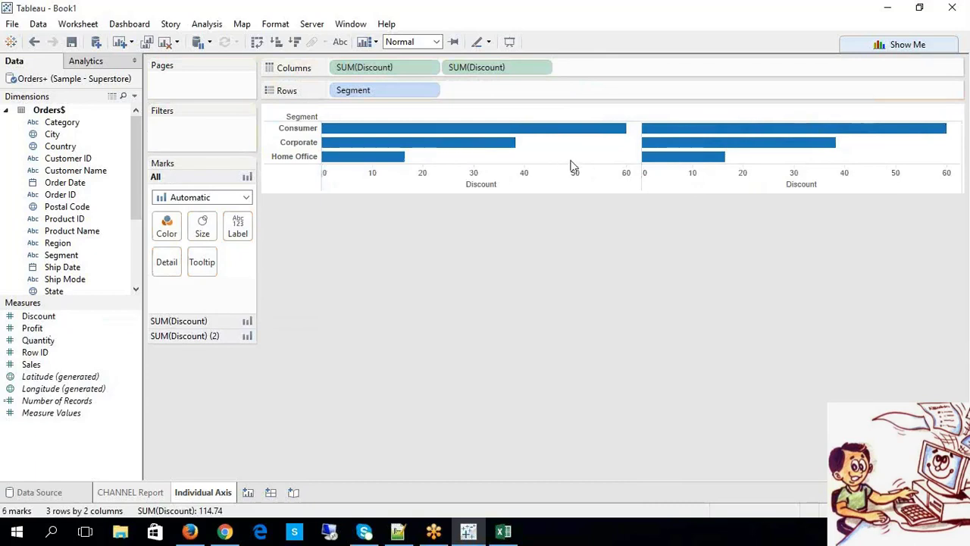
click(341, 44)
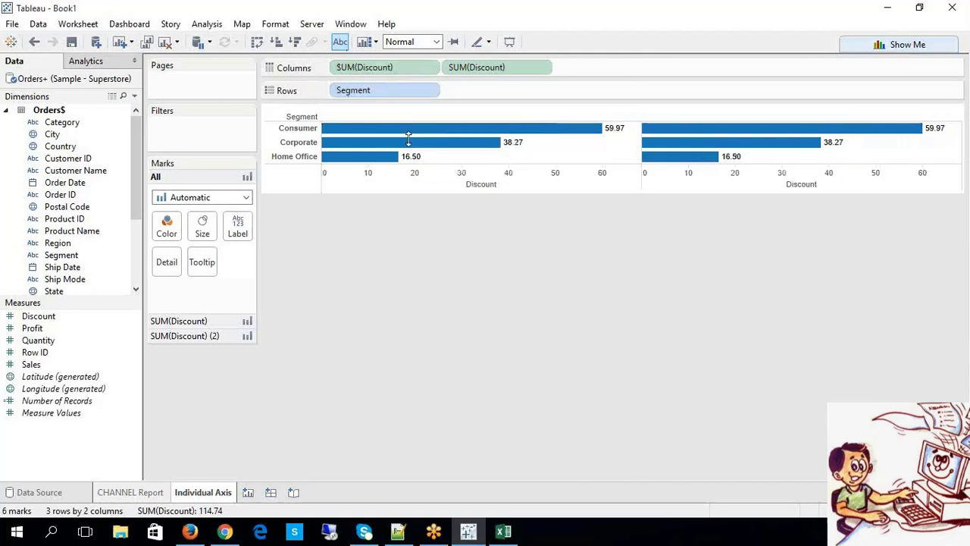
click(379, 70)
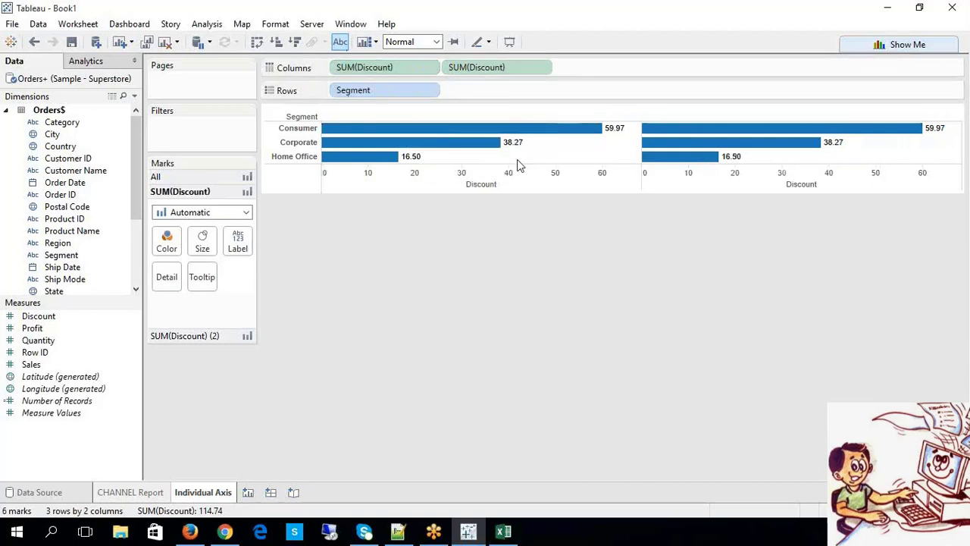
click(454, 182)
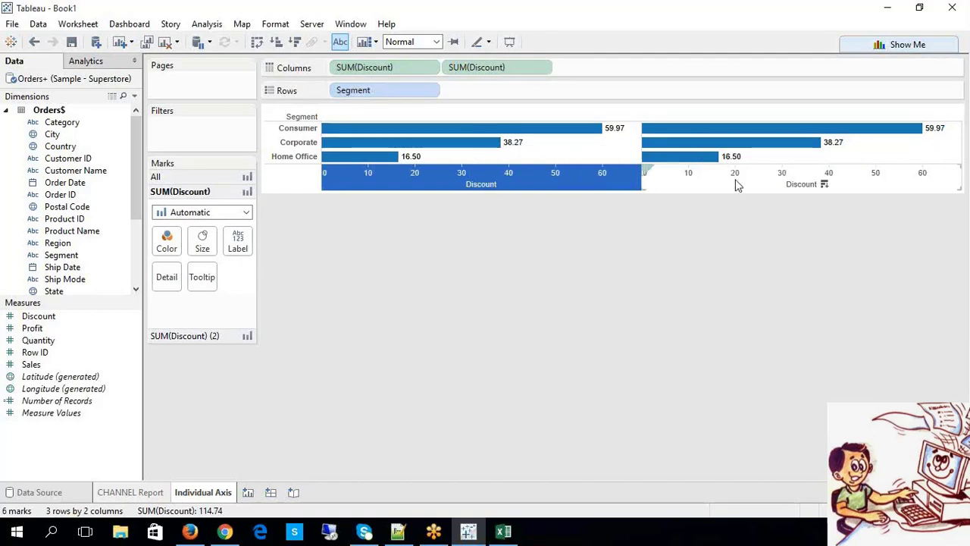
- Replace the second Discount measure on Columns with Profit, and check its axis against the Discount axis
drag(509, 71, 509, 68)
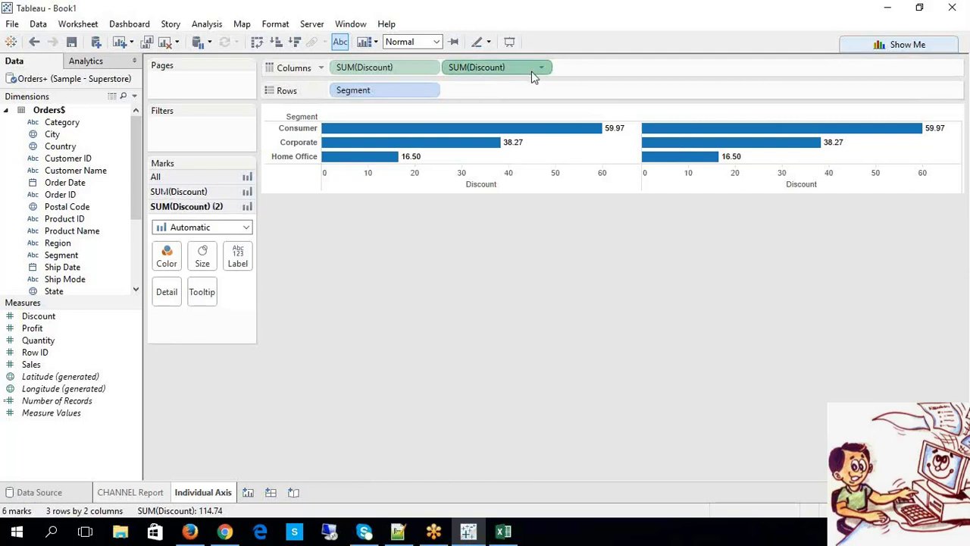
click(541, 68)
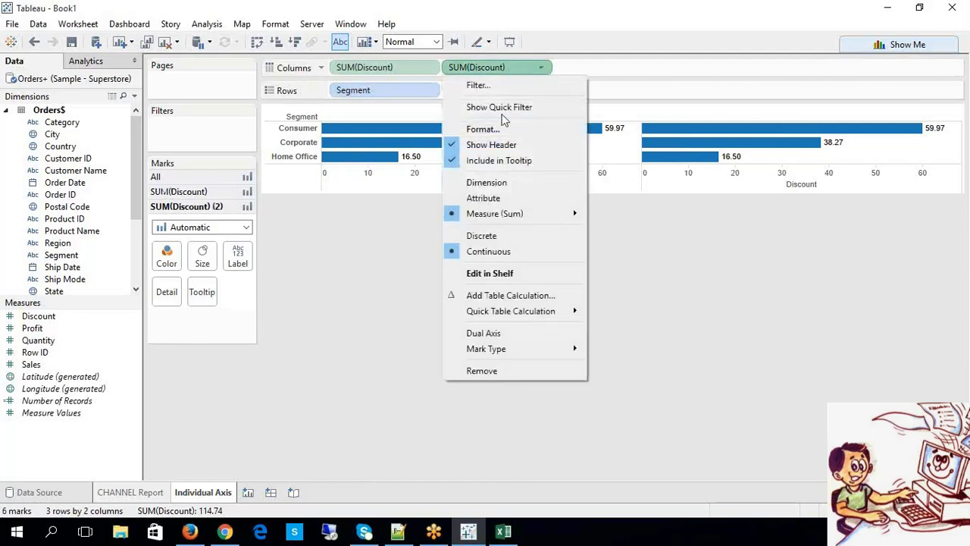
click(483, 371)
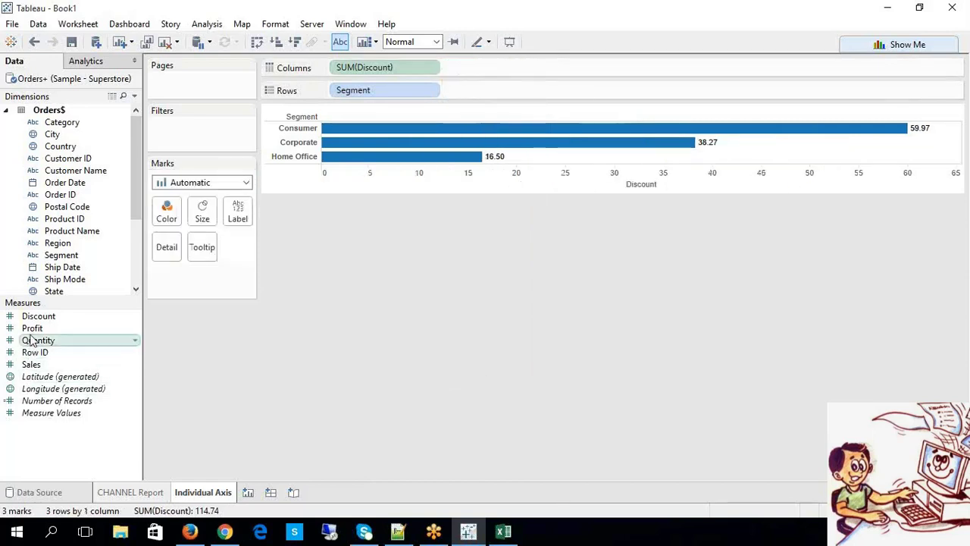
drag(32, 328, 458, 76)
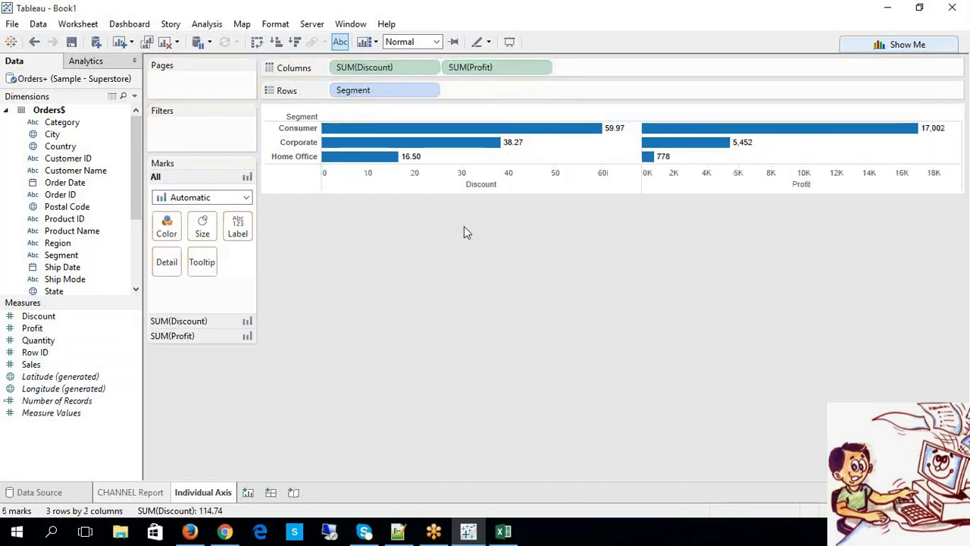
click(490, 191)
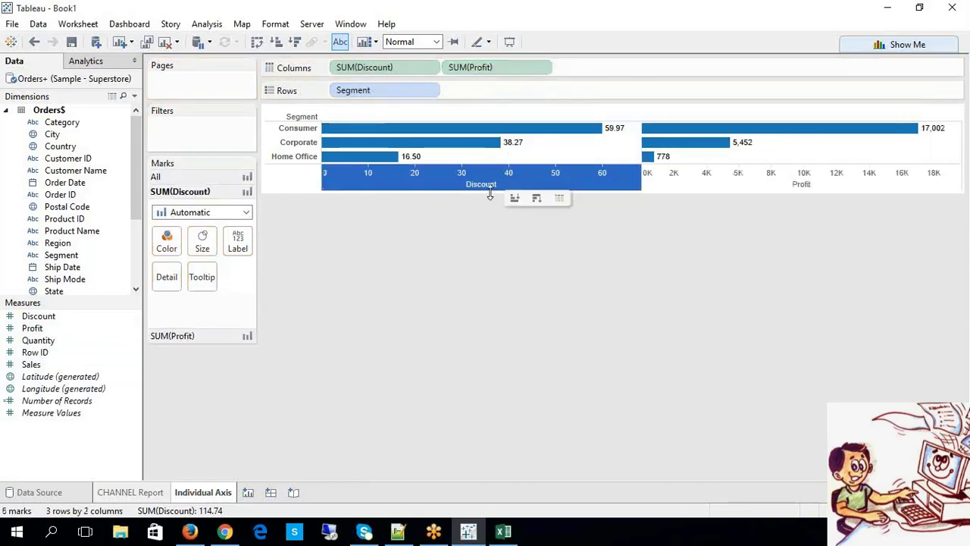
click(785, 183)
click(713, 295)
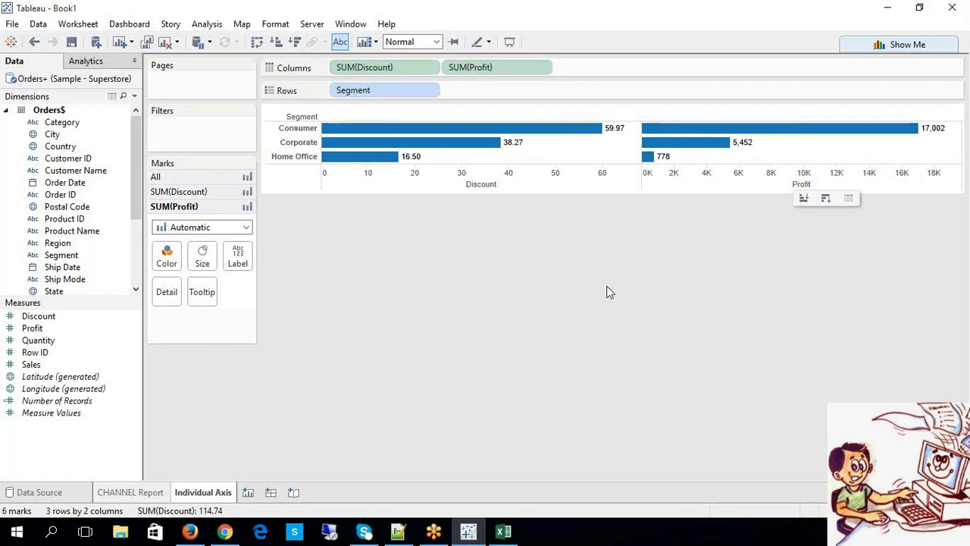
click(423, 190)
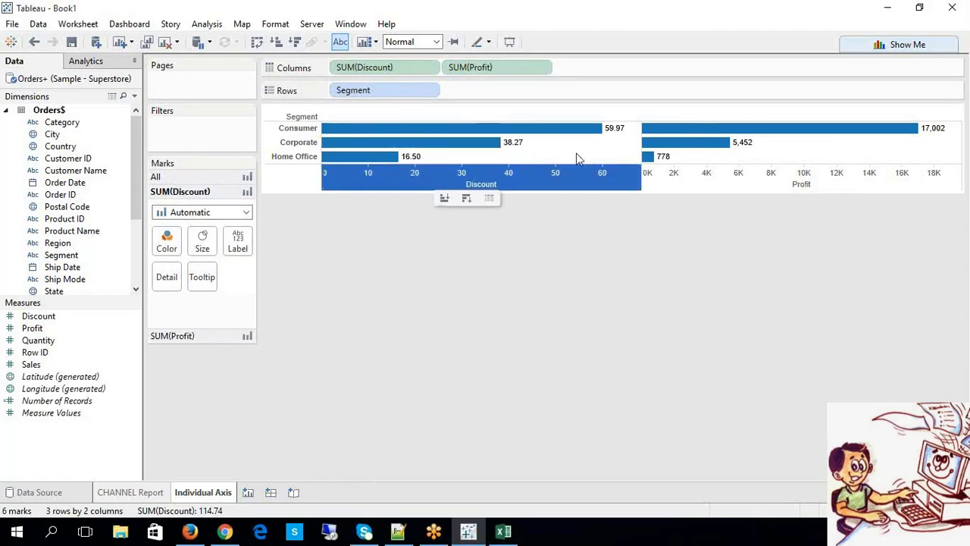
click(680, 185)
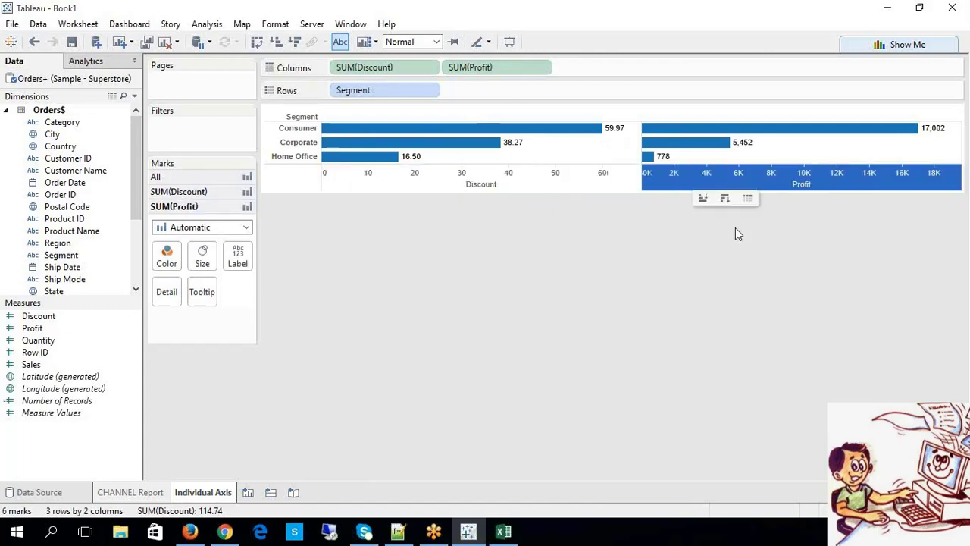
- Change the mark type of the Discount measure alone to Line
click(180, 194)
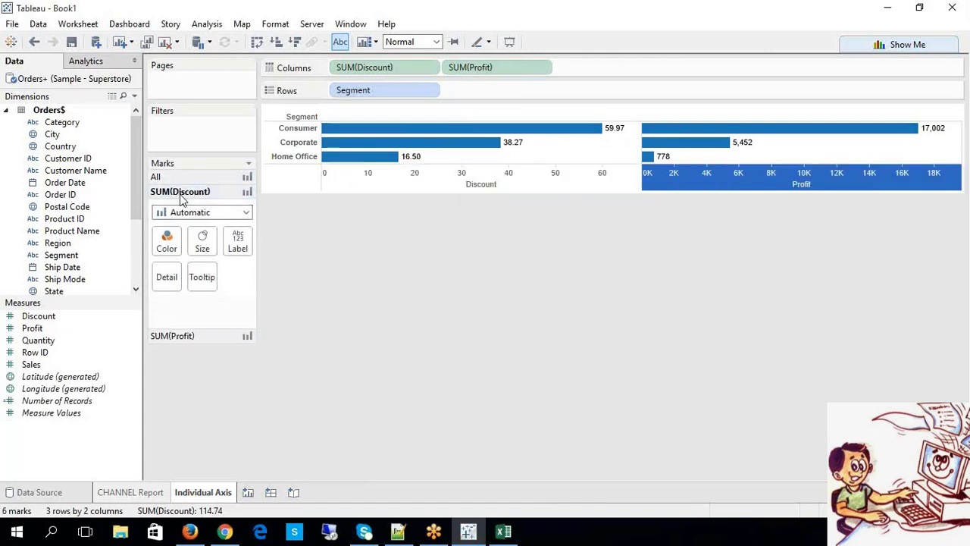
mouse_move(755, 191)
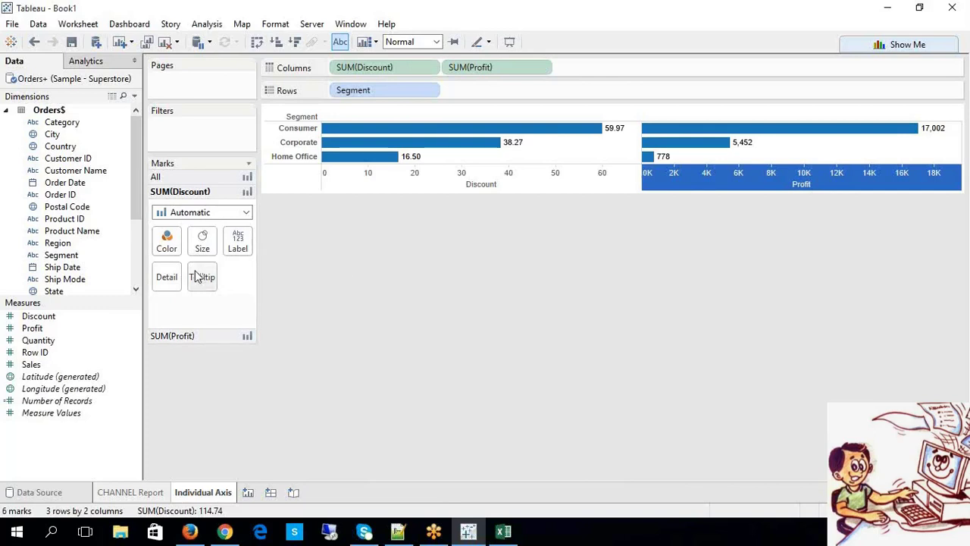
click(186, 214)
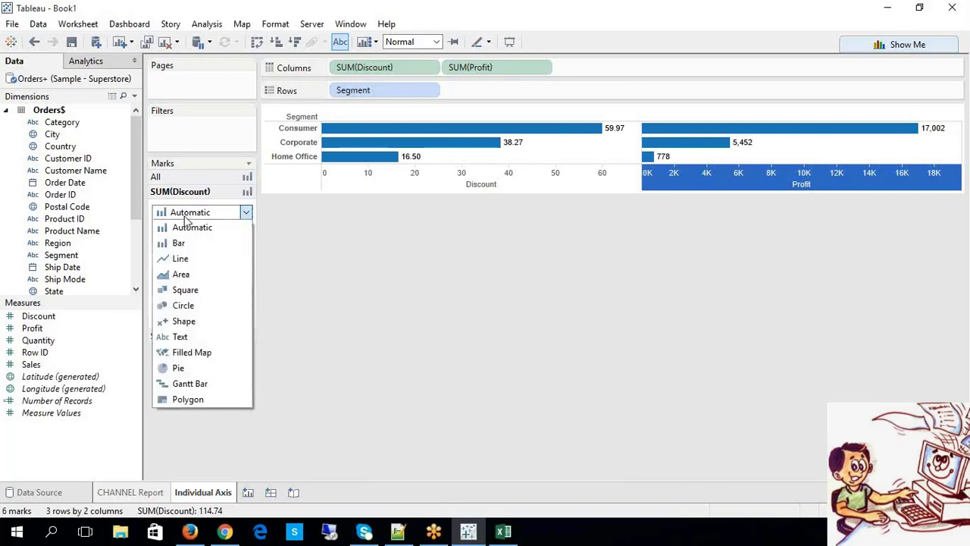
click(182, 258)
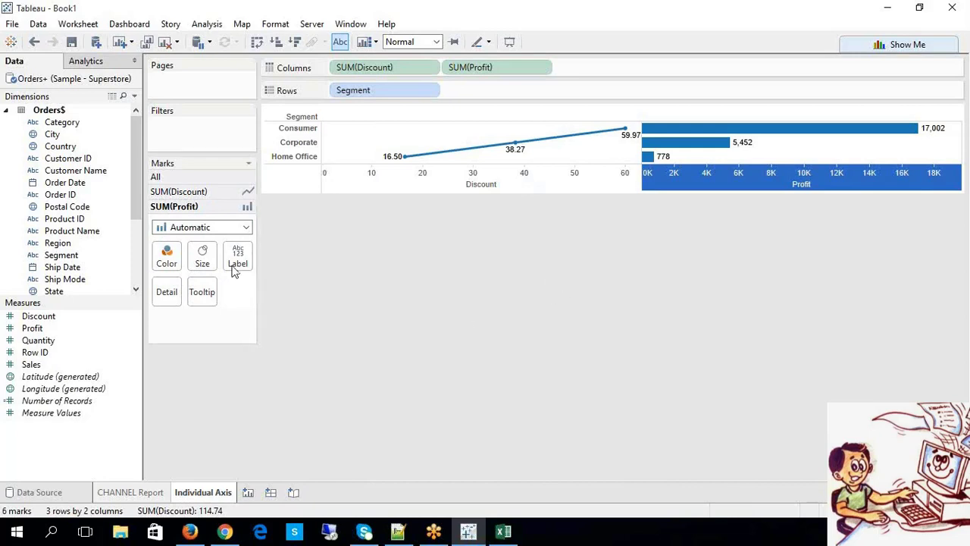
- Change the mark type of the Discount measure to Shape
click(194, 193)
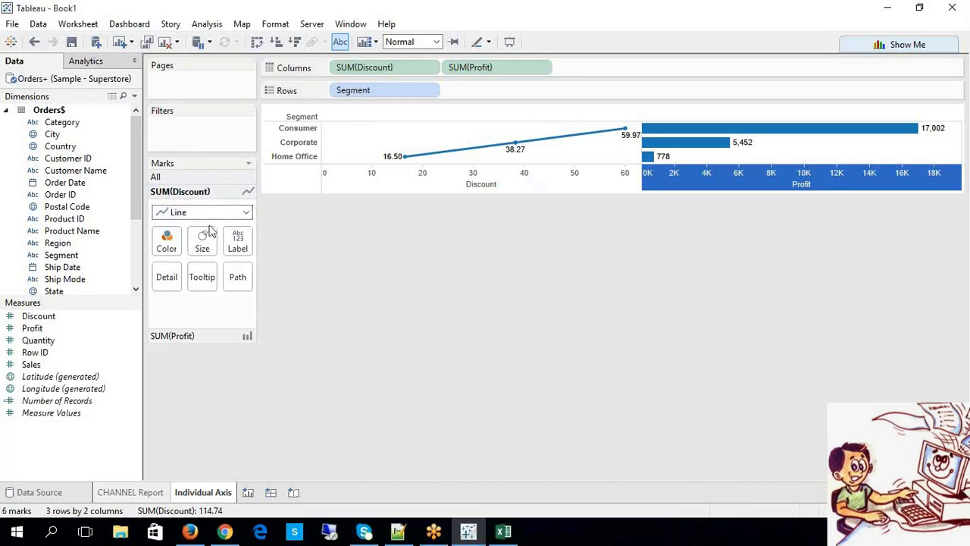
click(186, 216)
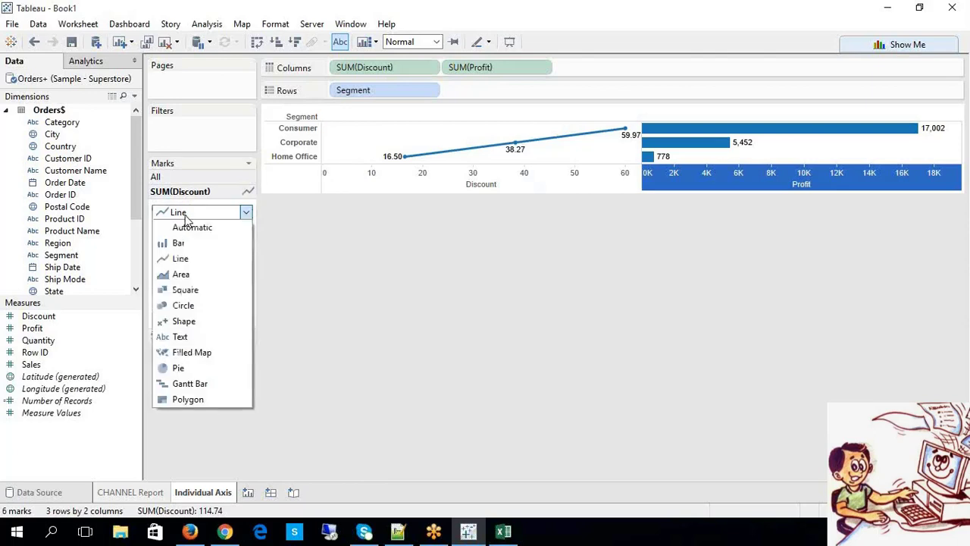
click(184, 321)
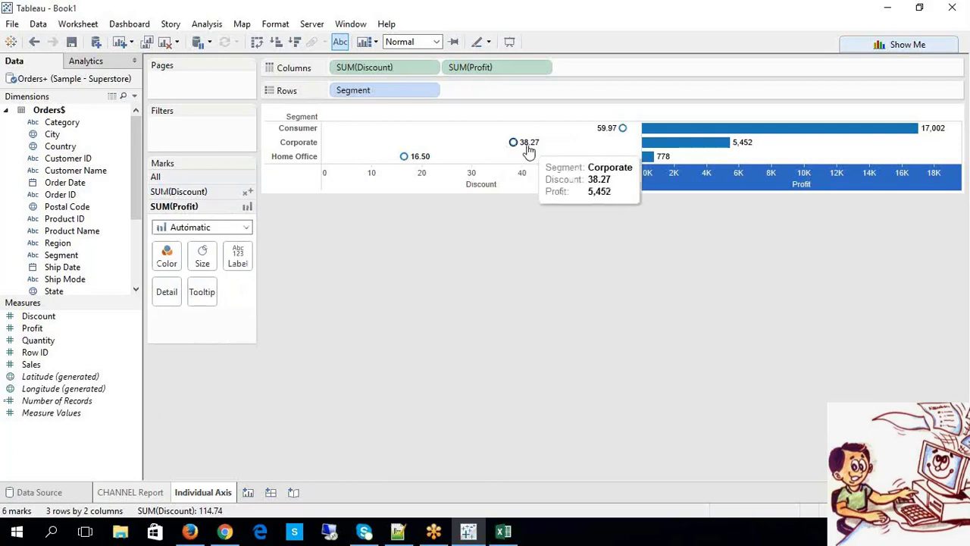
- Change the mark type of the Discount measure to Gantt Bar
click(176, 192)
click(173, 212)
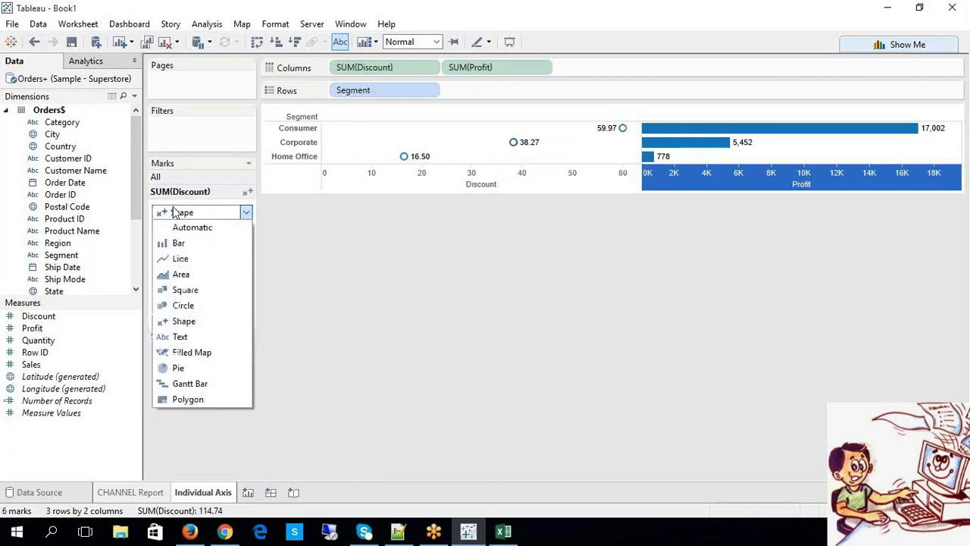
click(198, 385)
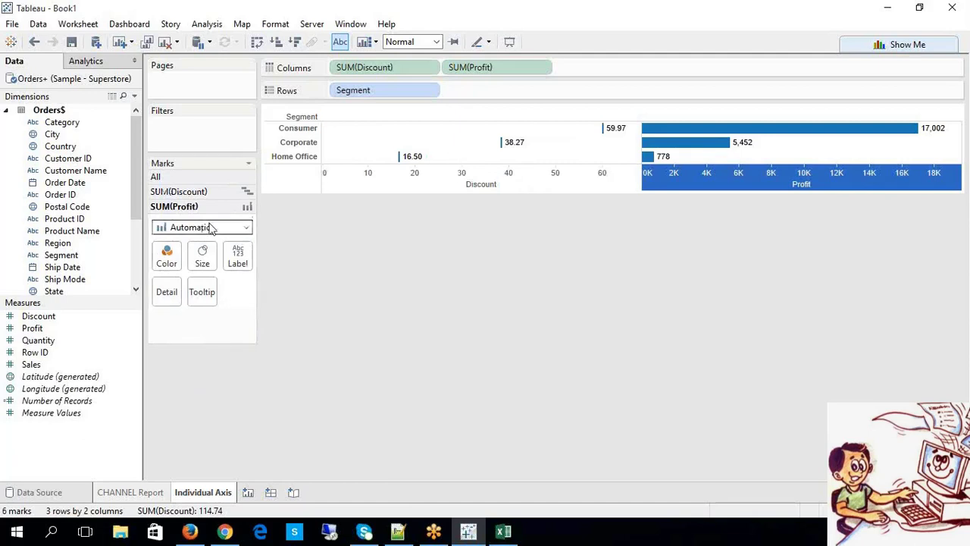
- Switch the Discount marks from Gantt Bar back to Line
click(218, 196)
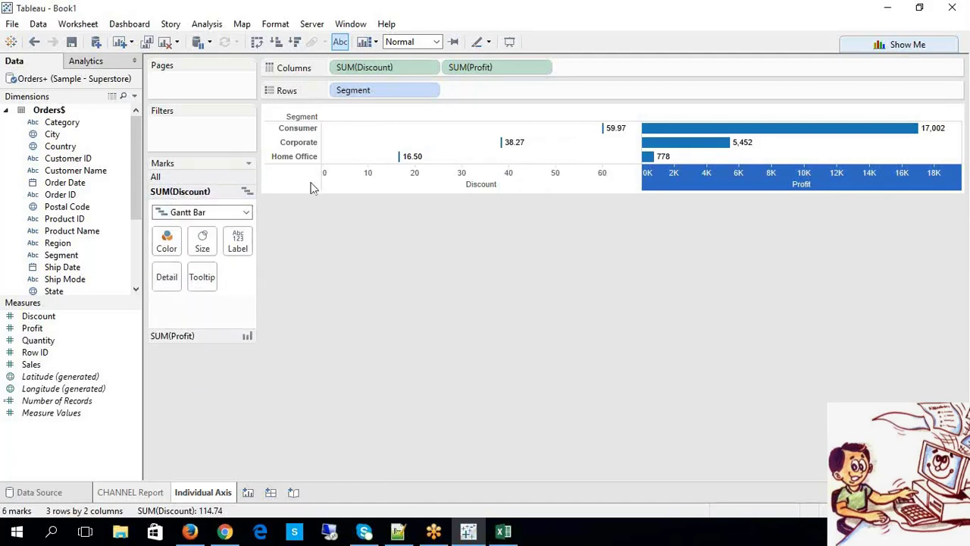
click(189, 212)
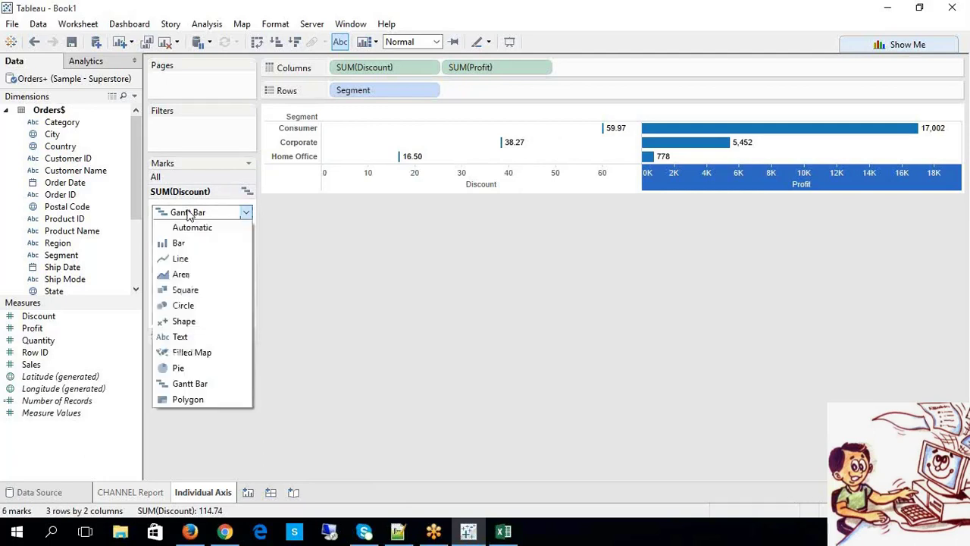
click(180, 260)
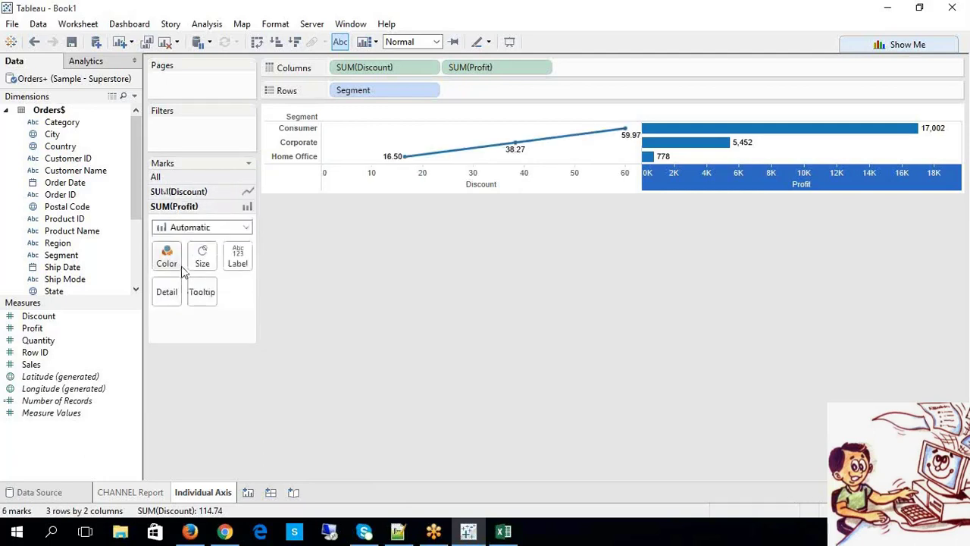
- Change the mark type of the Discount measure to Area
click(182, 195)
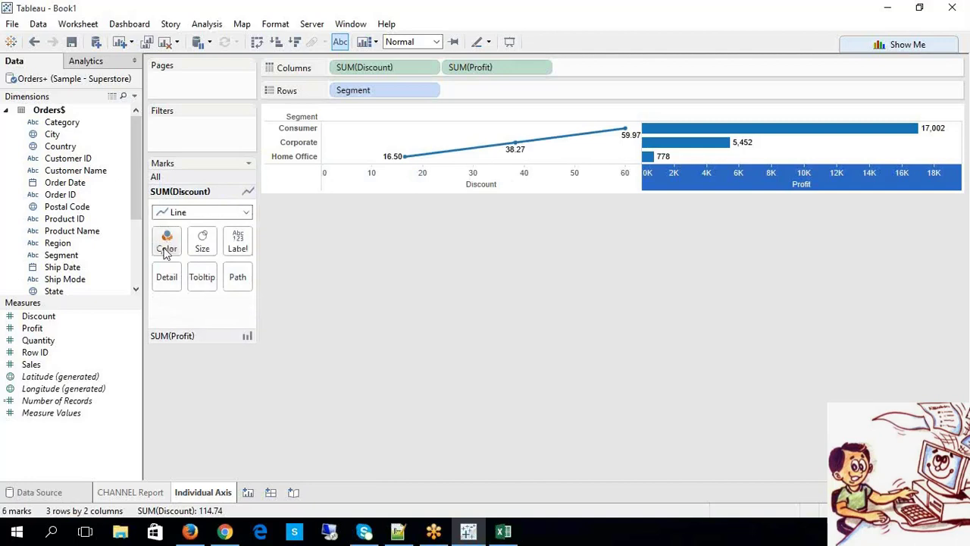
click(182, 213)
click(180, 274)
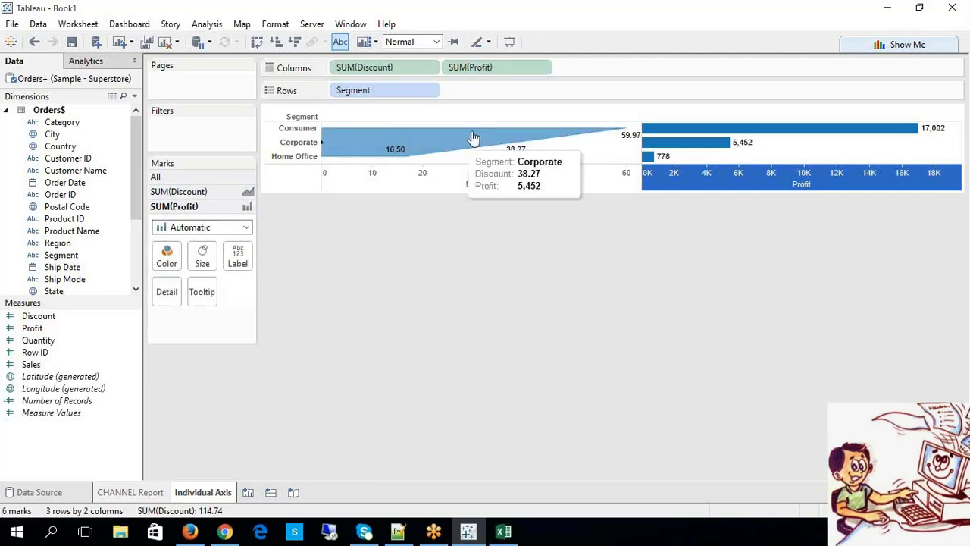
- Change the mark type of the Discount measure to Filled Map
click(198, 193)
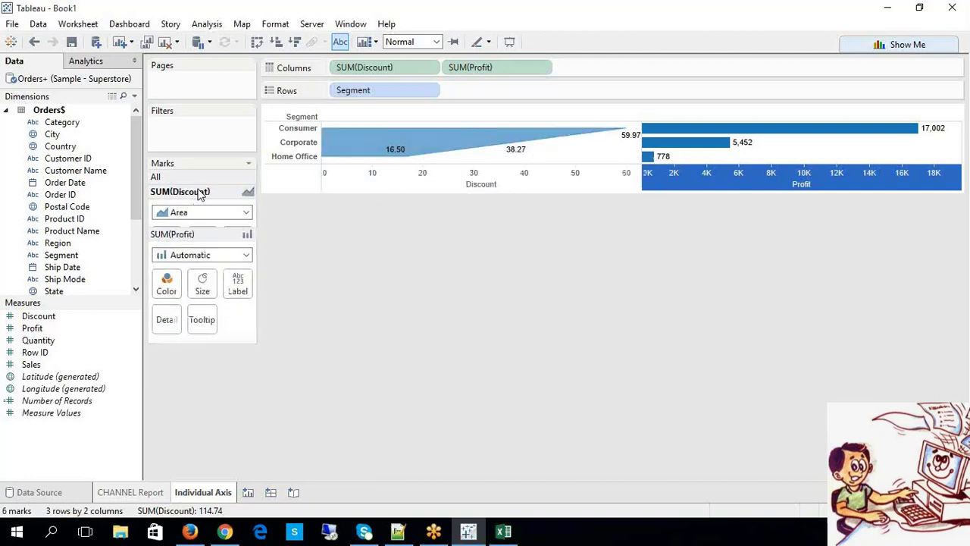
click(183, 213)
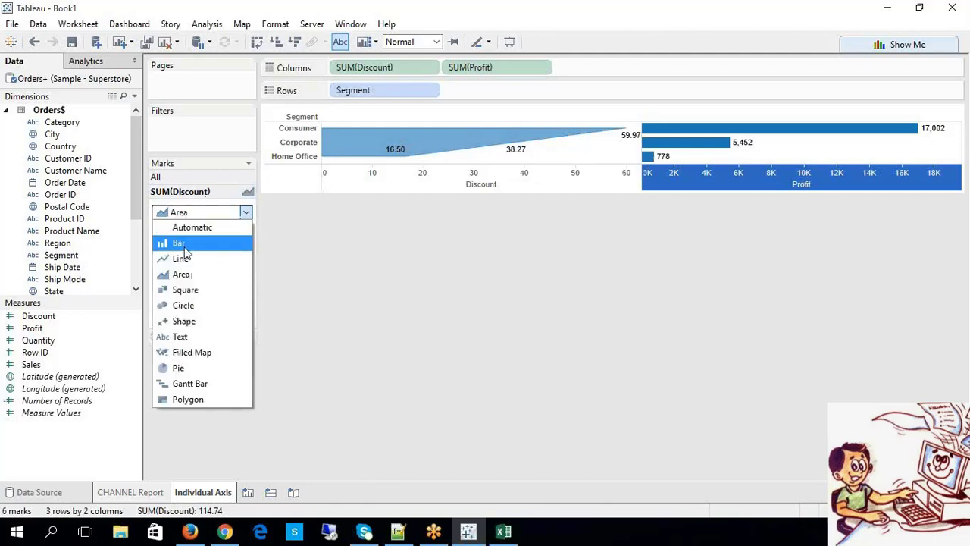
click(204, 353)
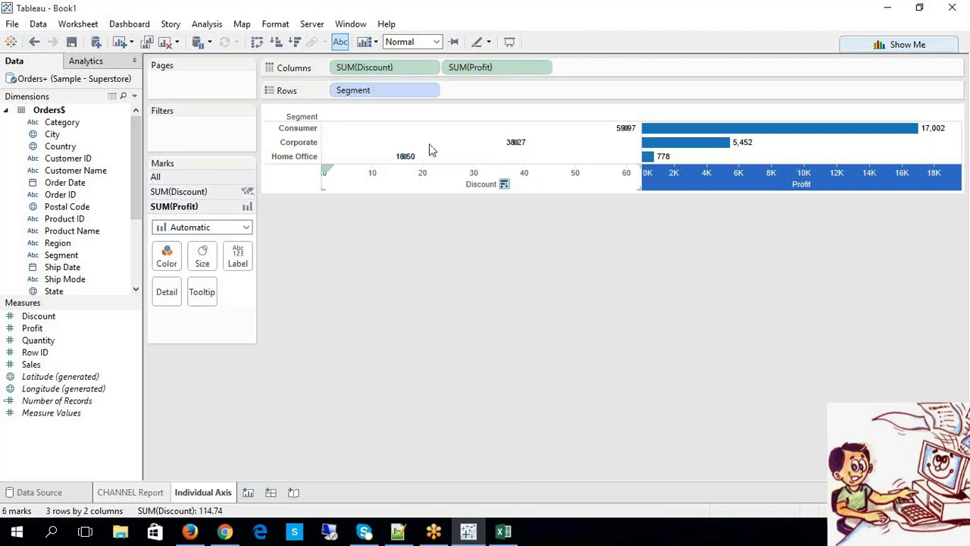
- Change the mark type of the Discount measure to Polygon
click(184, 192)
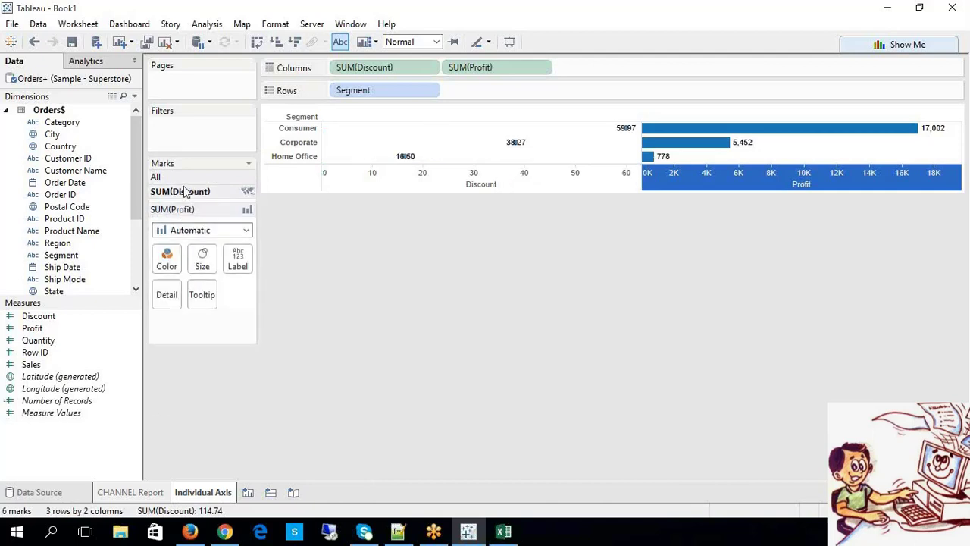
click(180, 213)
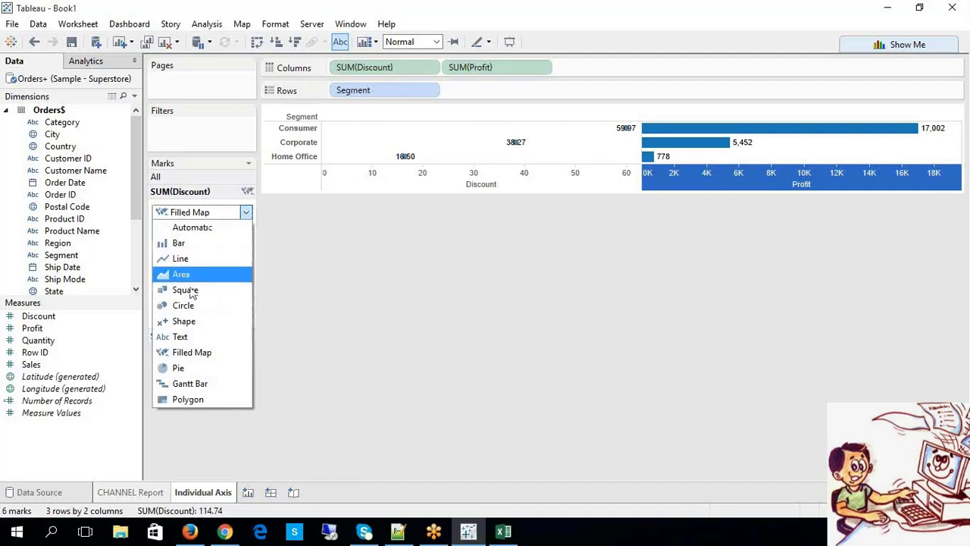
click(195, 402)
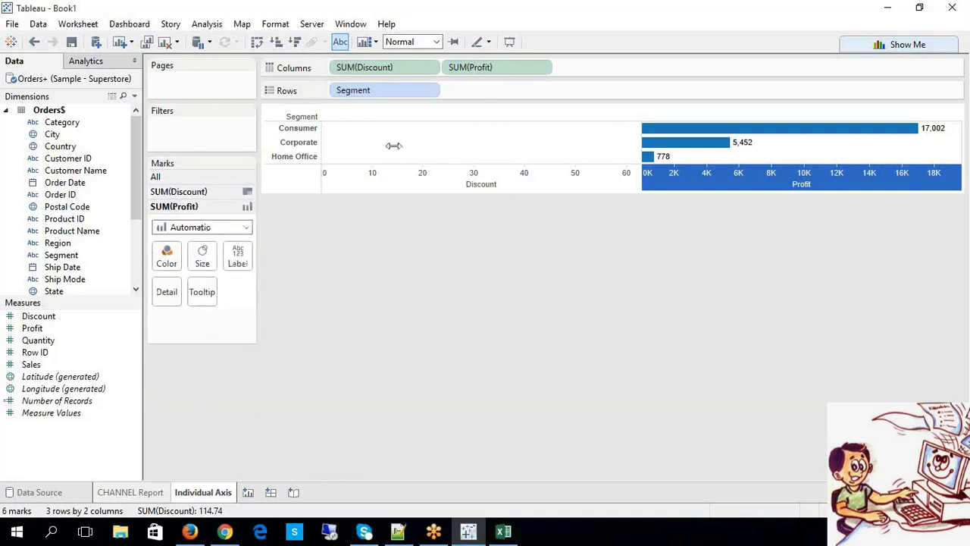
- Switch the Discount marks from Polygon back to Line
click(213, 192)
click(186, 212)
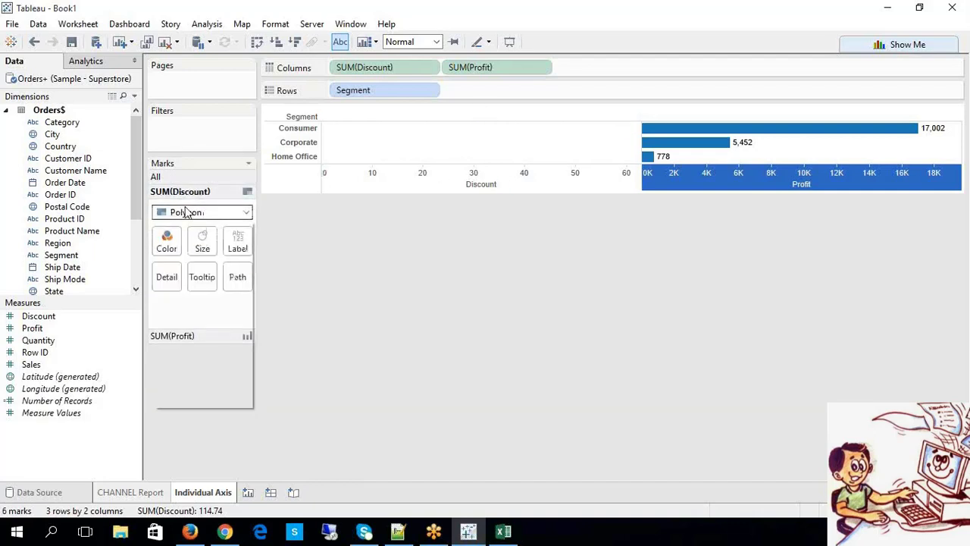
click(182, 263)
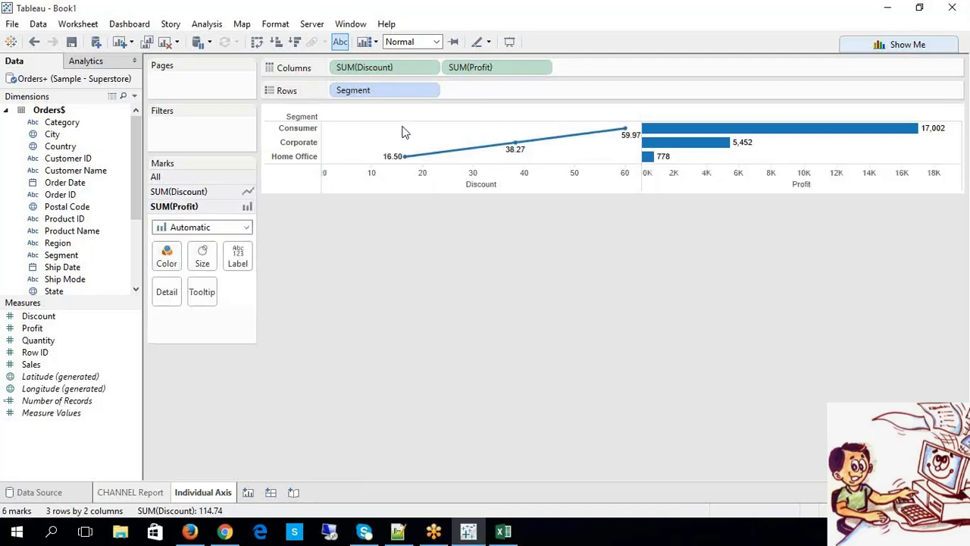
- Colour the Discount marks by the Discount measure and change their mark type to Bar
click(212, 191)
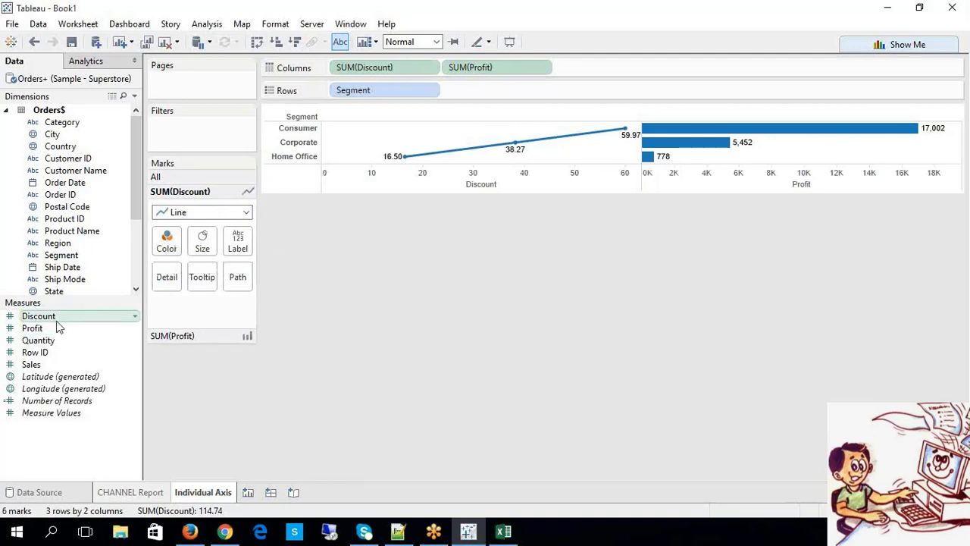
drag(109, 311, 167, 253)
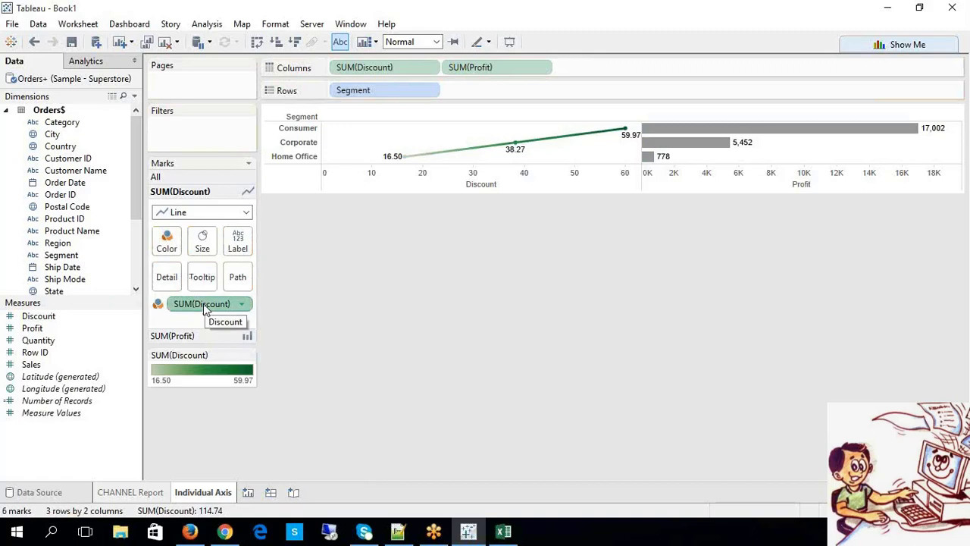
click(170, 214)
click(171, 252)
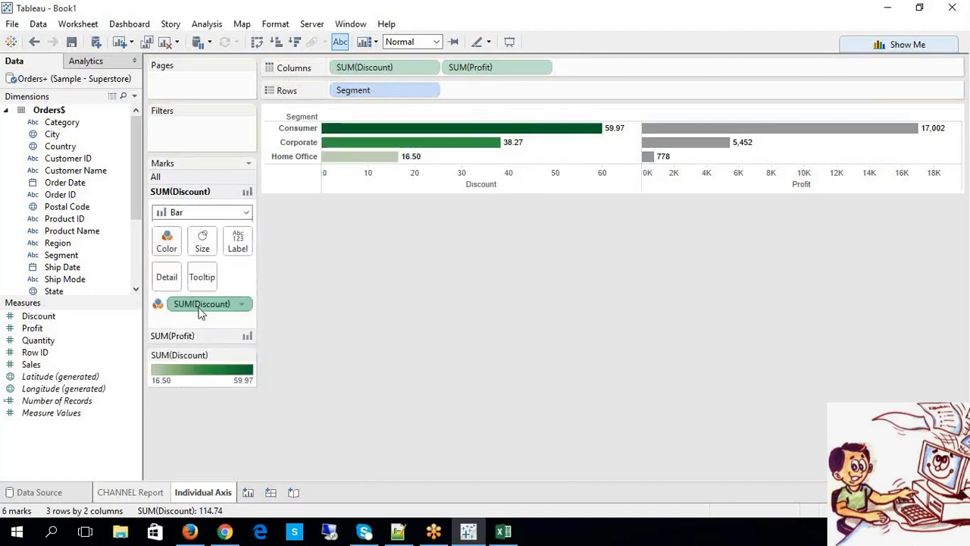
- Apply the Orange Light palette to the Discount bars' colour scale
click(158, 306)
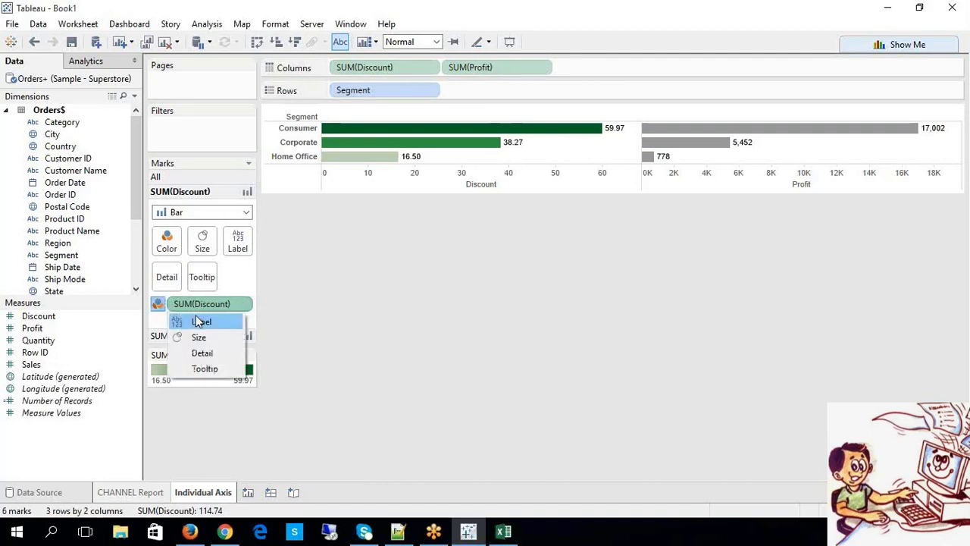
click(167, 241)
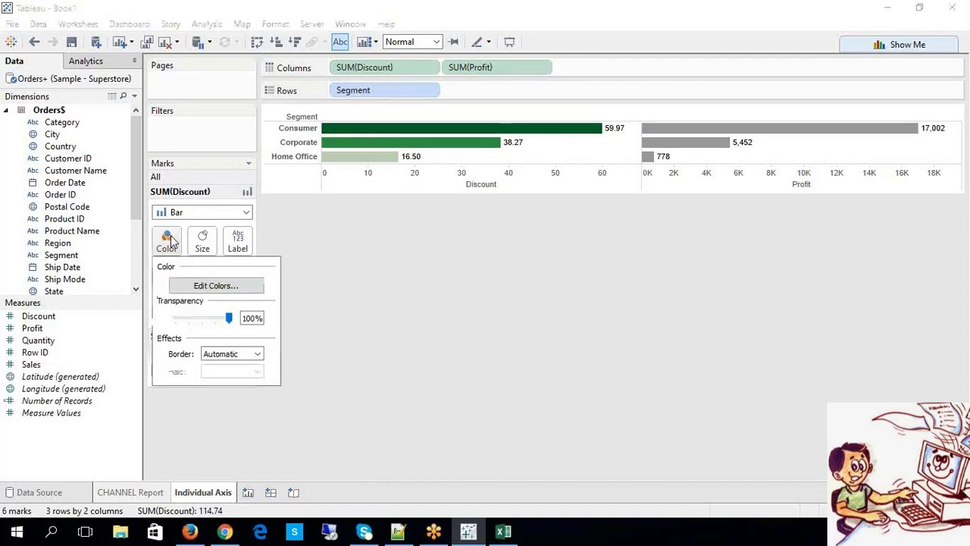
click(194, 286)
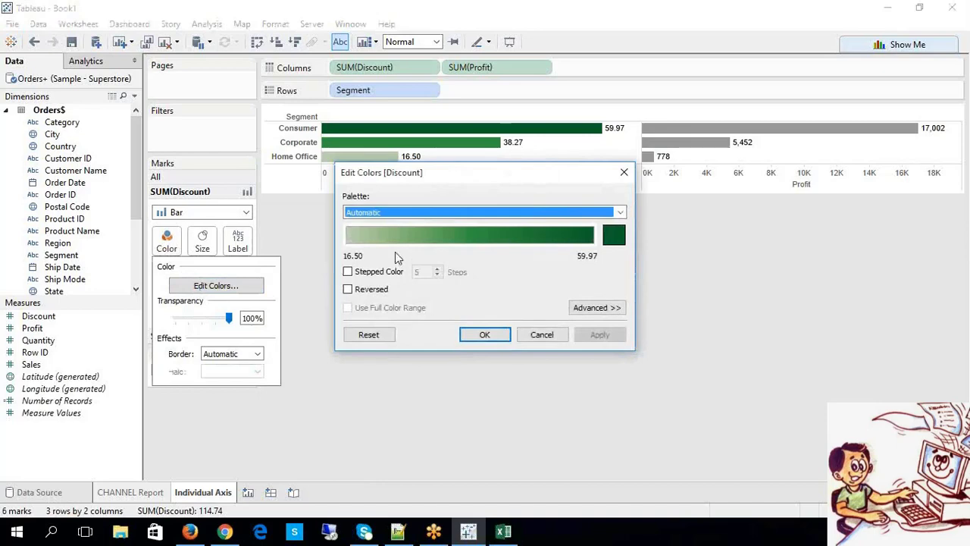
click(504, 212)
click(407, 327)
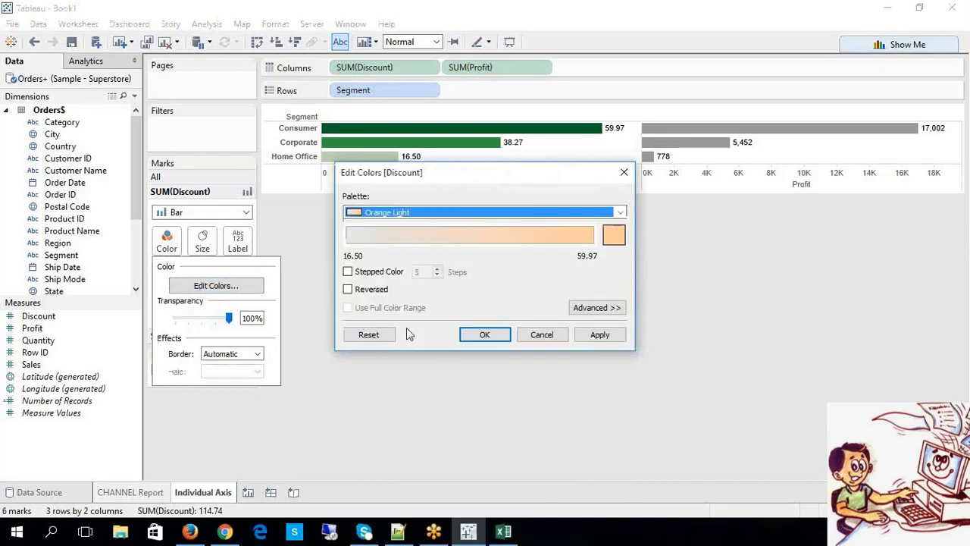
click(483, 334)
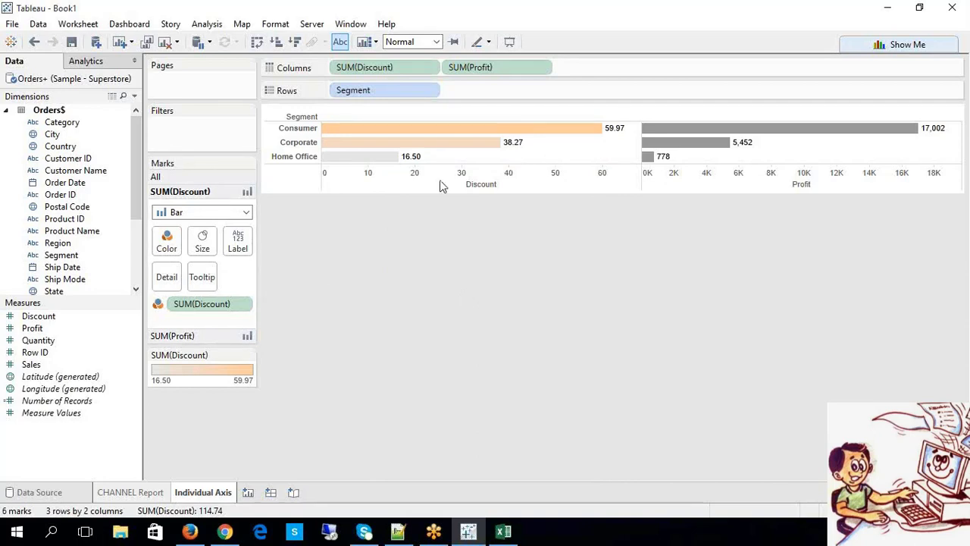
- Change the mark type of the Profit measure to Line and size the line by Profit
click(221, 337)
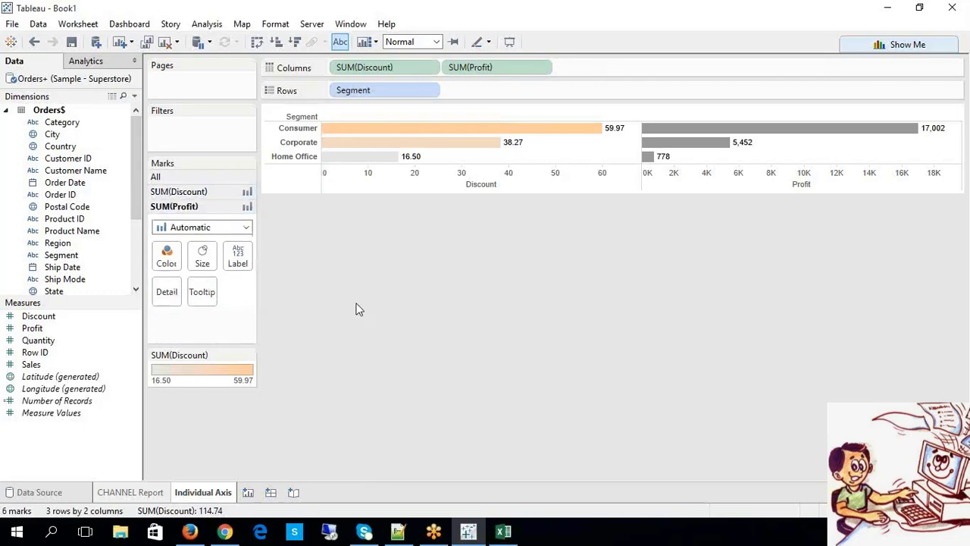
click(209, 230)
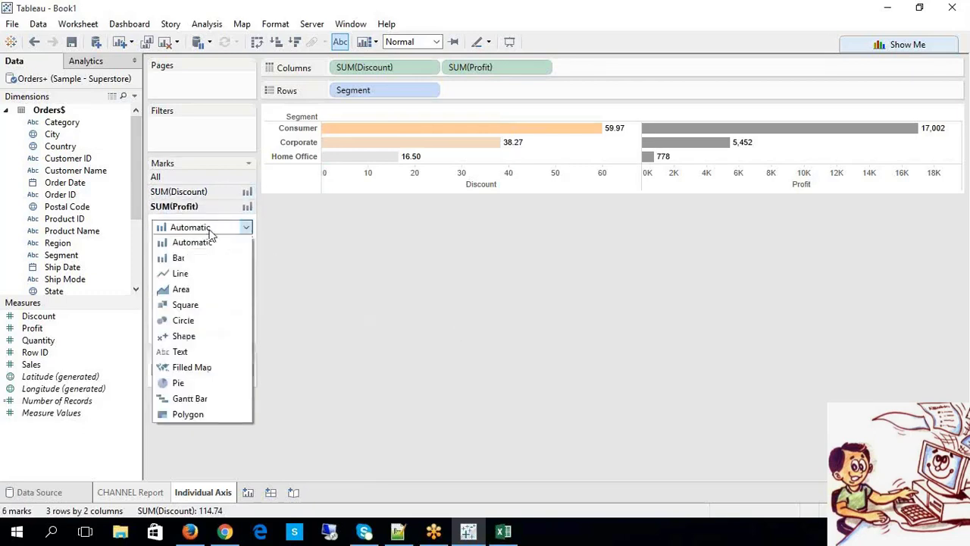
click(200, 274)
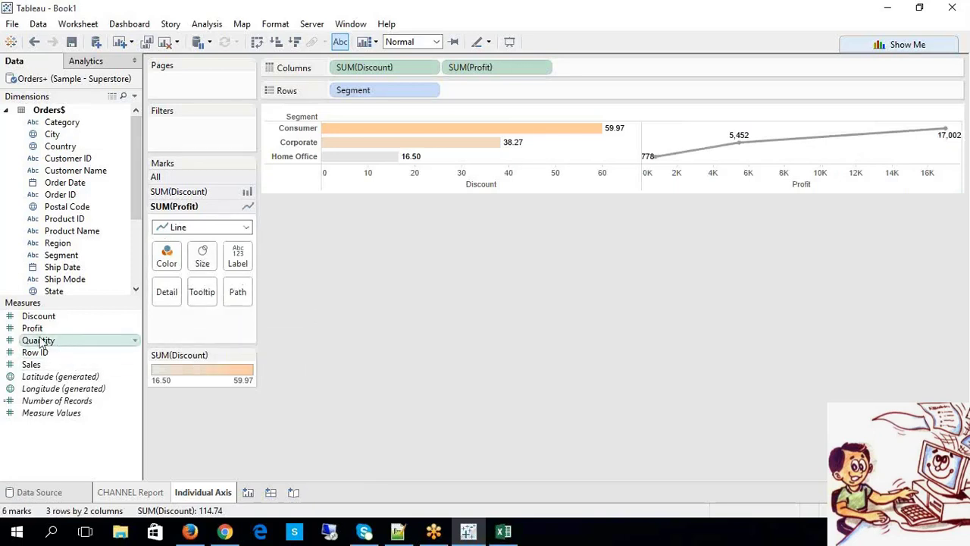
drag(89, 327, 203, 257)
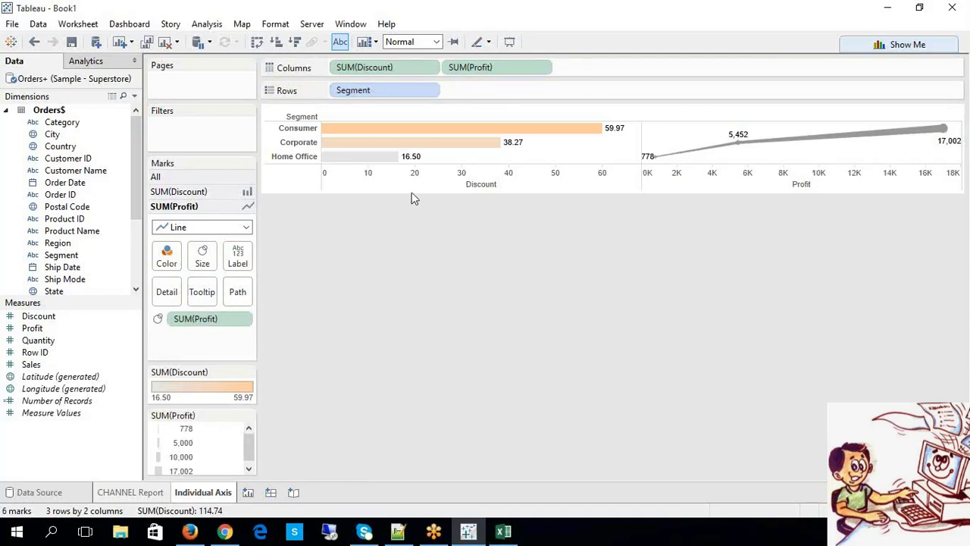
- Switch to the Excel notes and highlight "Each and every measure will have separate axis" under Individual Axis
click(502, 532)
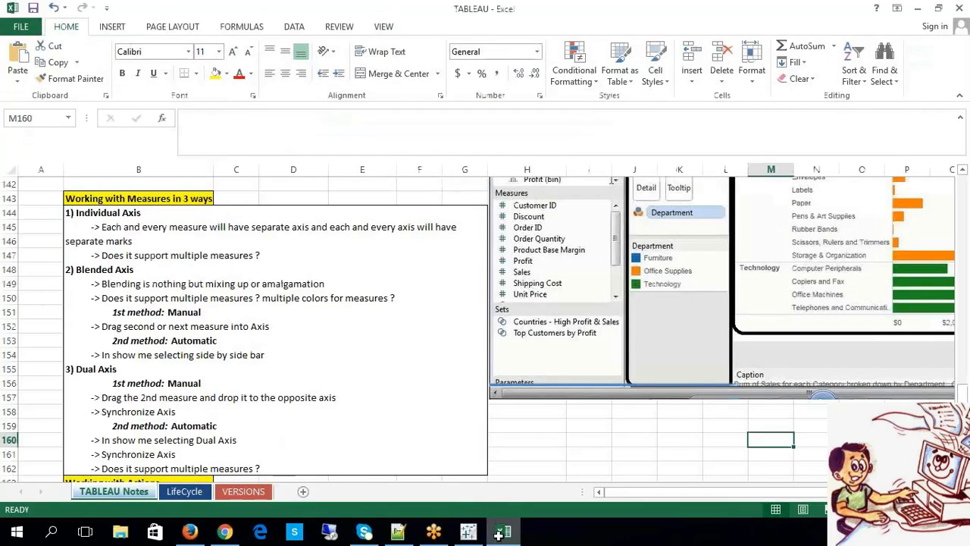
double_click(106, 227)
drag(107, 227, 309, 227)
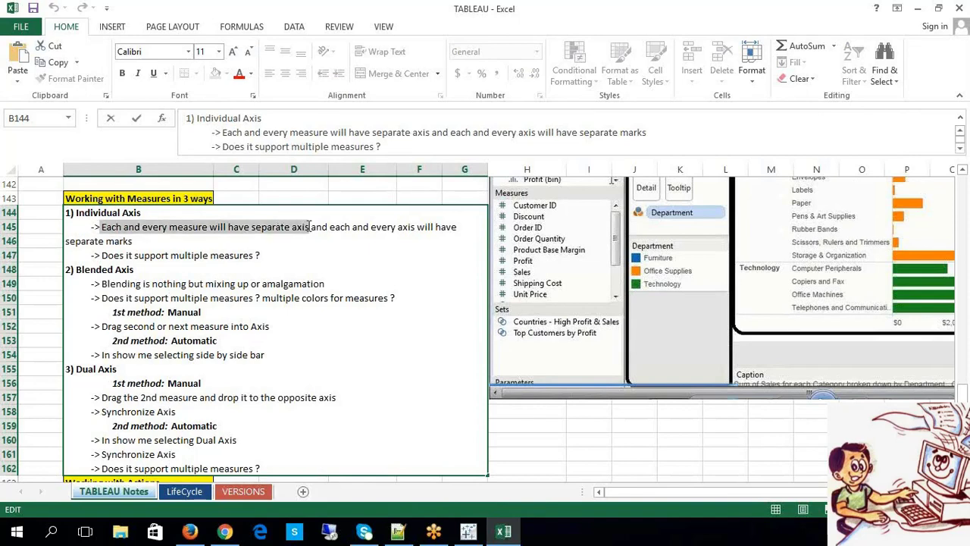
- Return to Tableau and examine the separate Discount and Profit axes by selecting each in turn
click(468, 531)
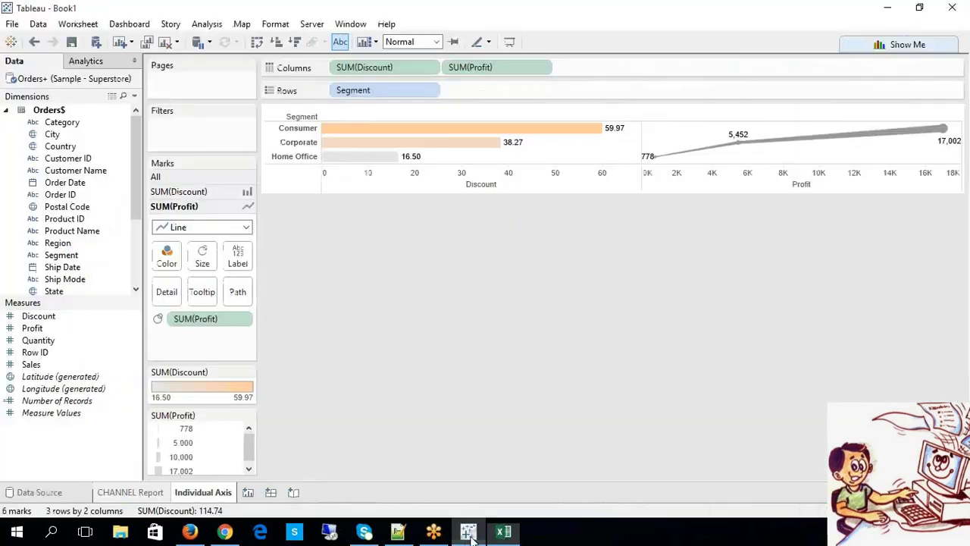
click(446, 185)
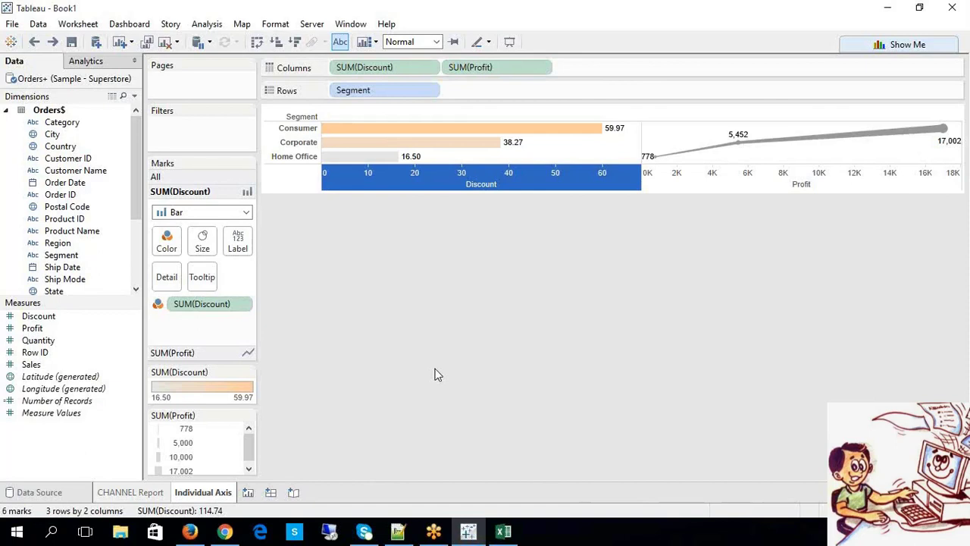
click(680, 185)
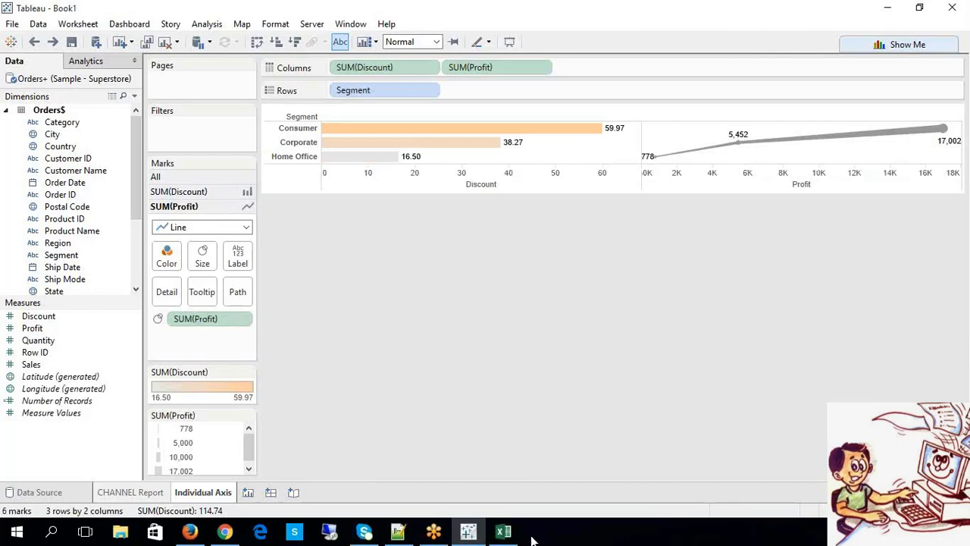
- Switch to the Excel notes and highlight "each and every axis will have separate marks"
click(503, 531)
click(330, 227)
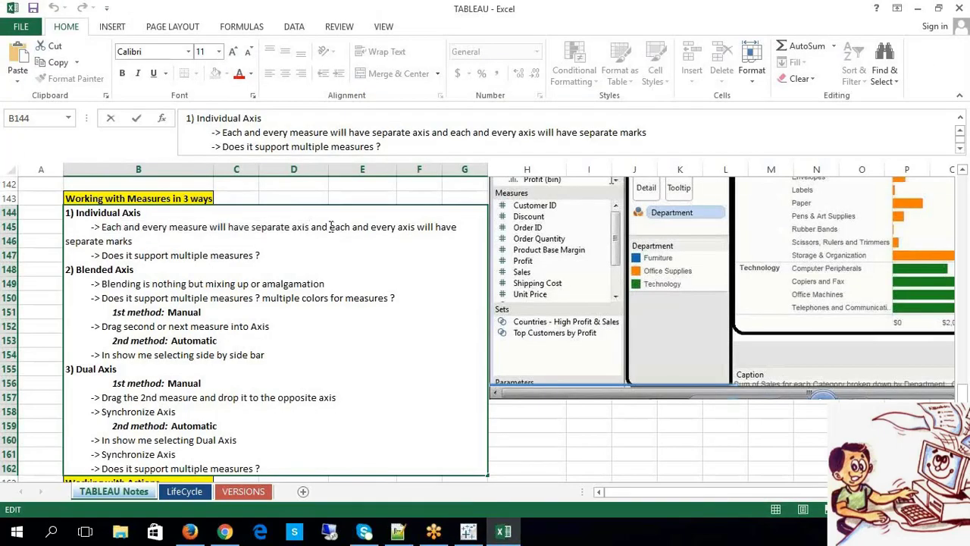
drag(330, 227, 443, 241)
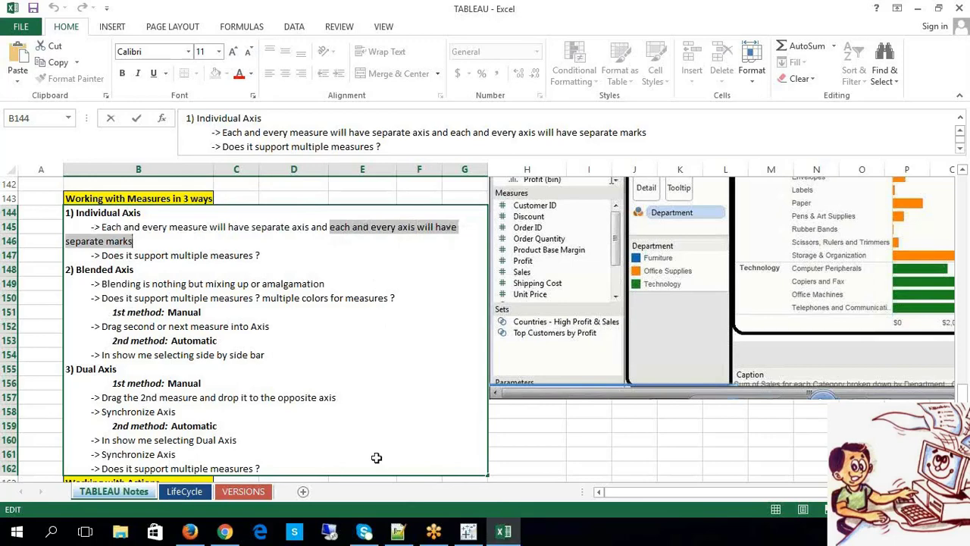
- Return to Tableau and compare the separate mark settings of the Discount and Profit measures
click(468, 531)
click(417, 178)
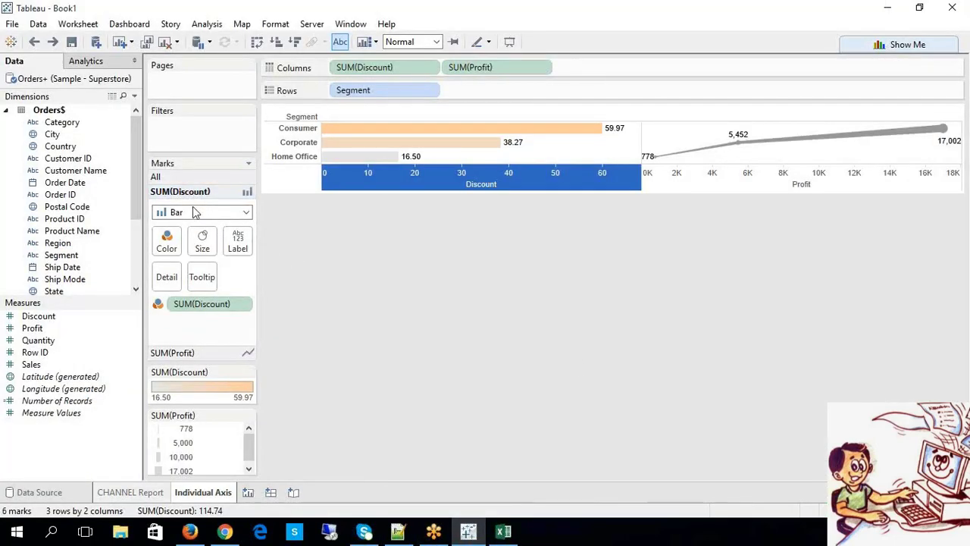
click(202, 354)
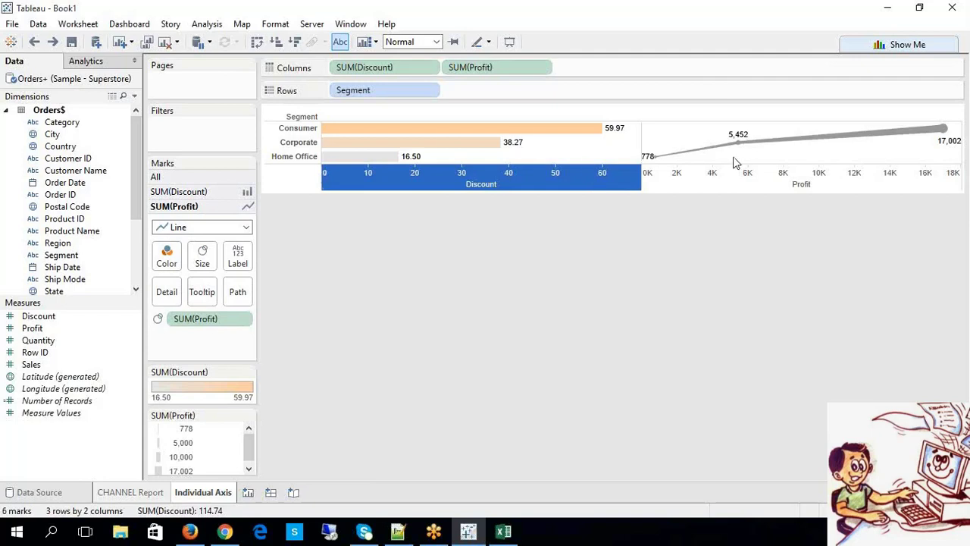
- Add Quantity to the columns as a third measure after Profit
mouse_move(629, 176)
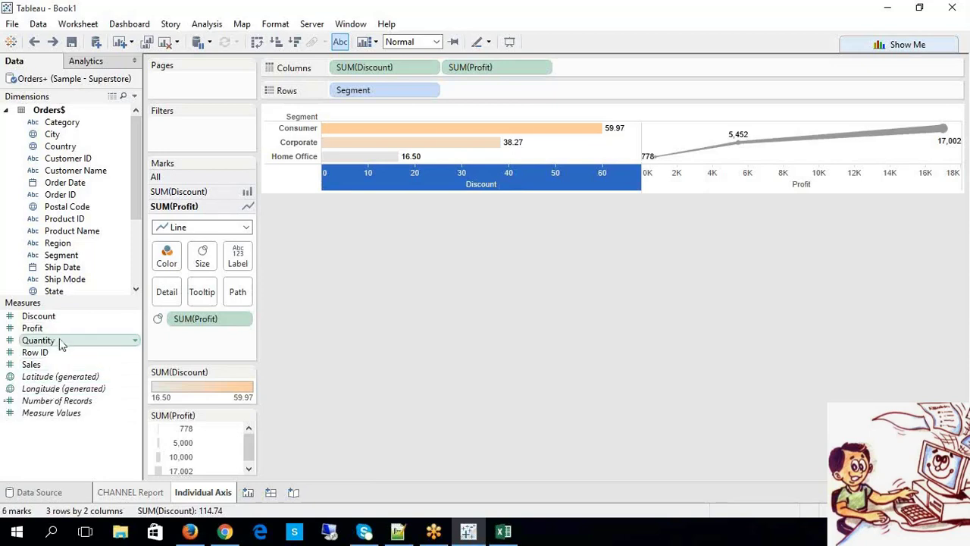
drag(60, 341, 589, 65)
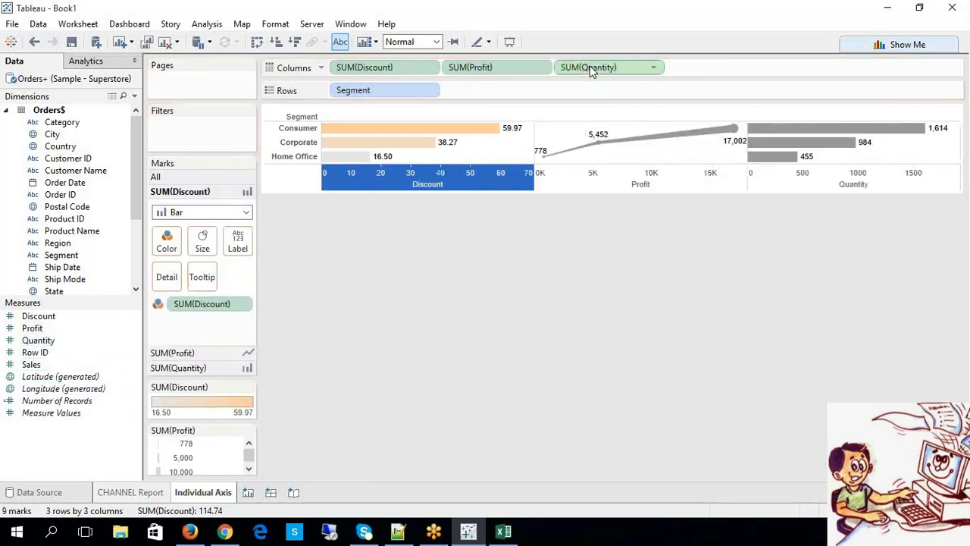
- Change the mark type of the Quantity measure to Circle and size the circles by Quantity
click(796, 157)
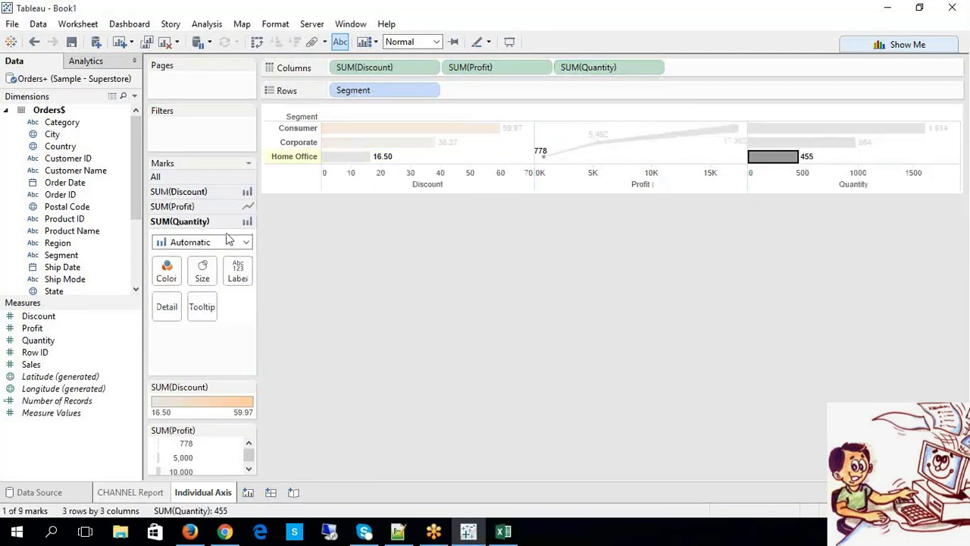
click(188, 244)
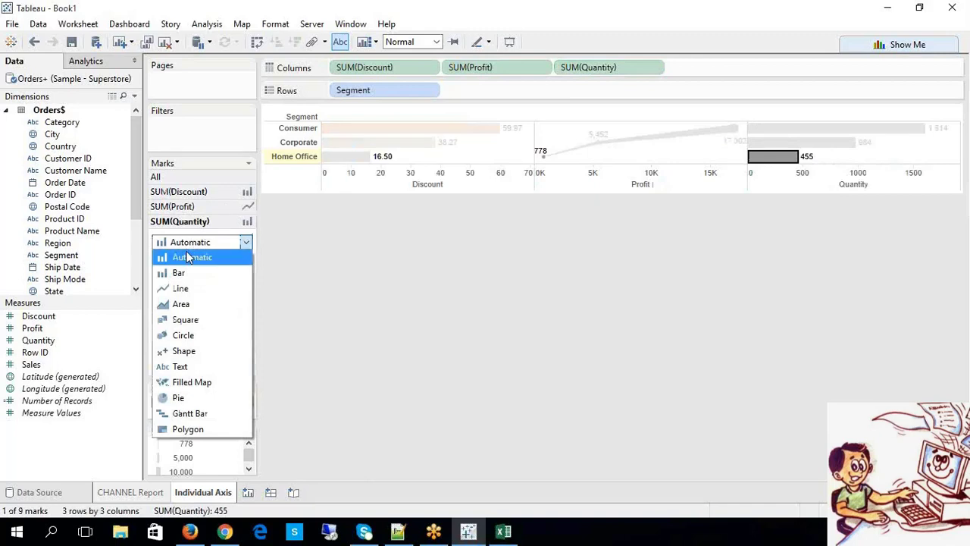
click(188, 340)
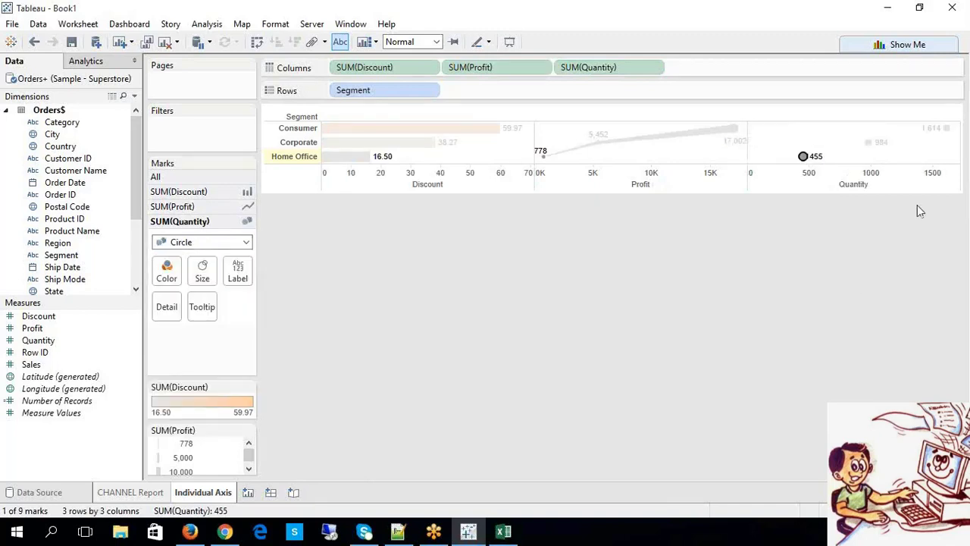
click(885, 146)
click(811, 295)
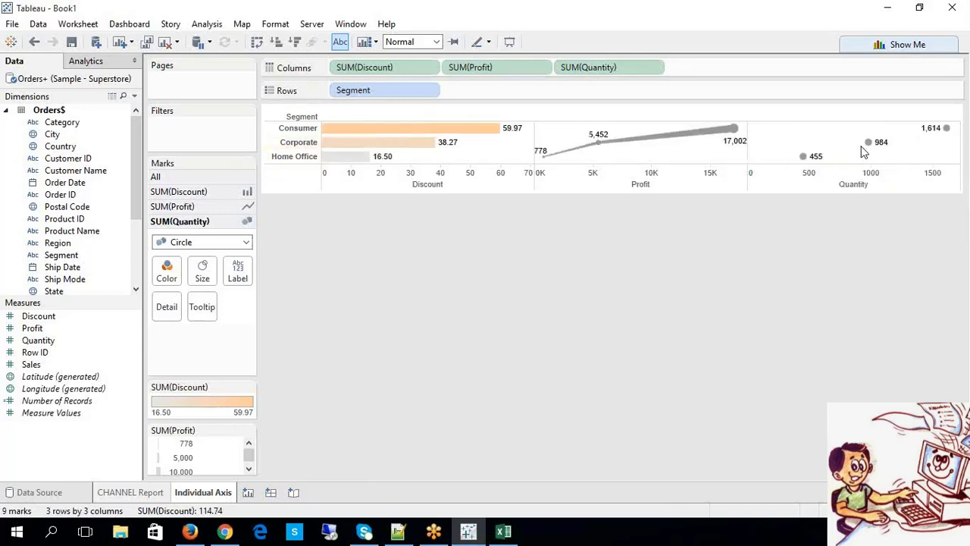
mouse_move(864, 149)
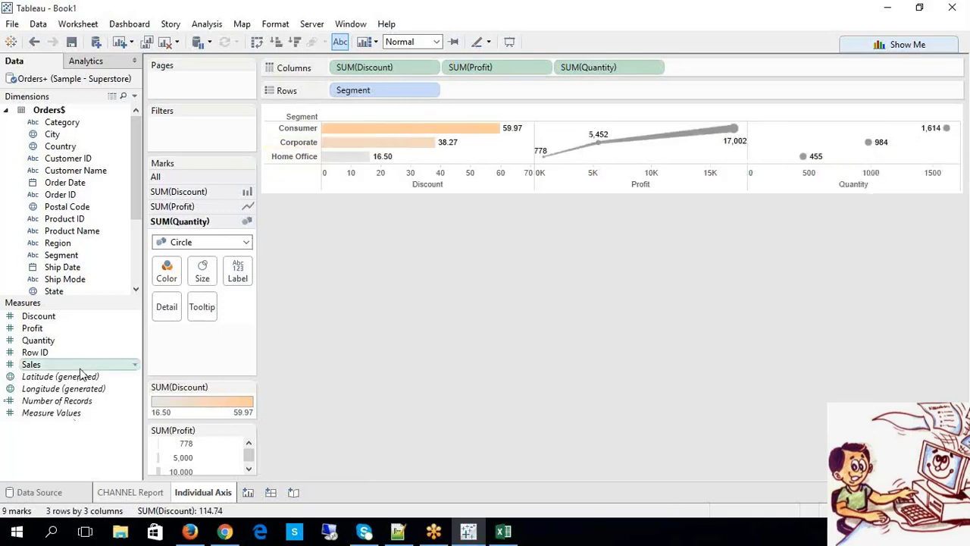
drag(66, 342, 203, 271)
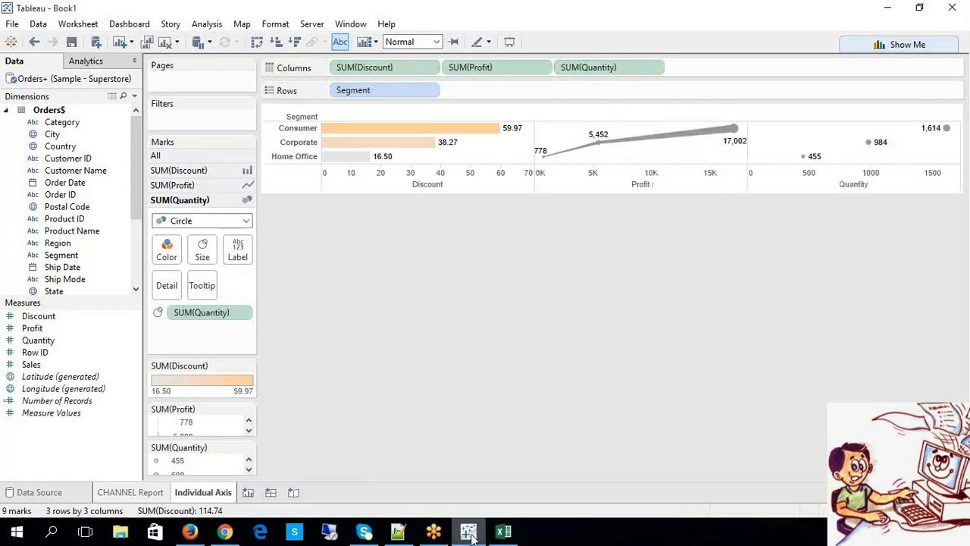
- Switch to the Excel notes and answer the Individual Axis question "Does it support multiple measures ?" with YES
click(503, 532)
click(193, 269)
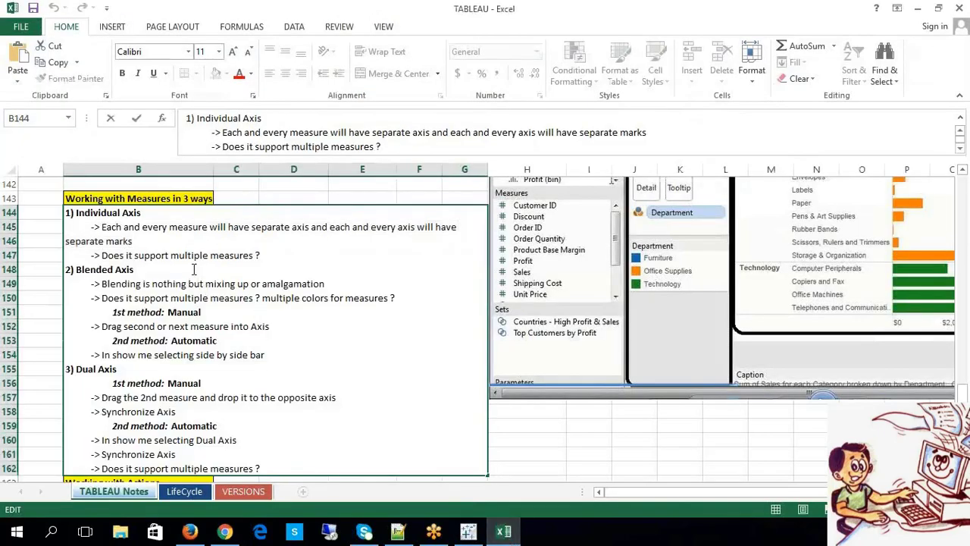
drag(234, 256, 113, 255)
click(285, 255)
text(YES)
click(559, 445)
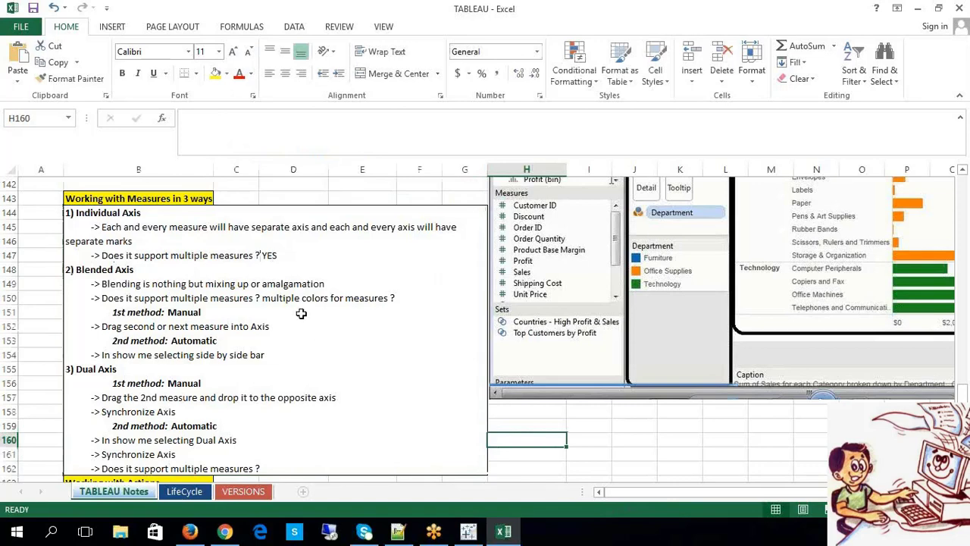
- Make the word YES in the Individual Axis notes bold
double_click(310, 256)
double_click(270, 255)
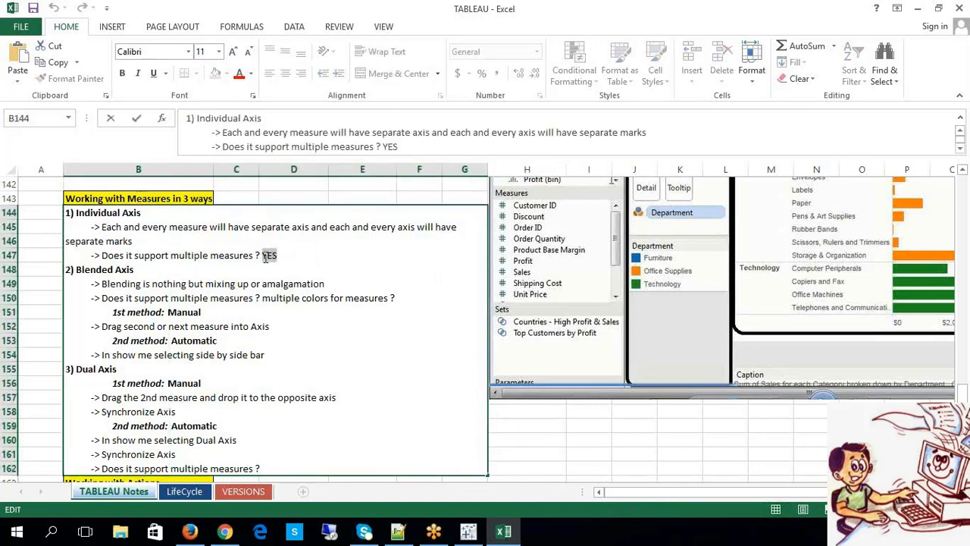
key(ctrl+b)
click(566, 424)
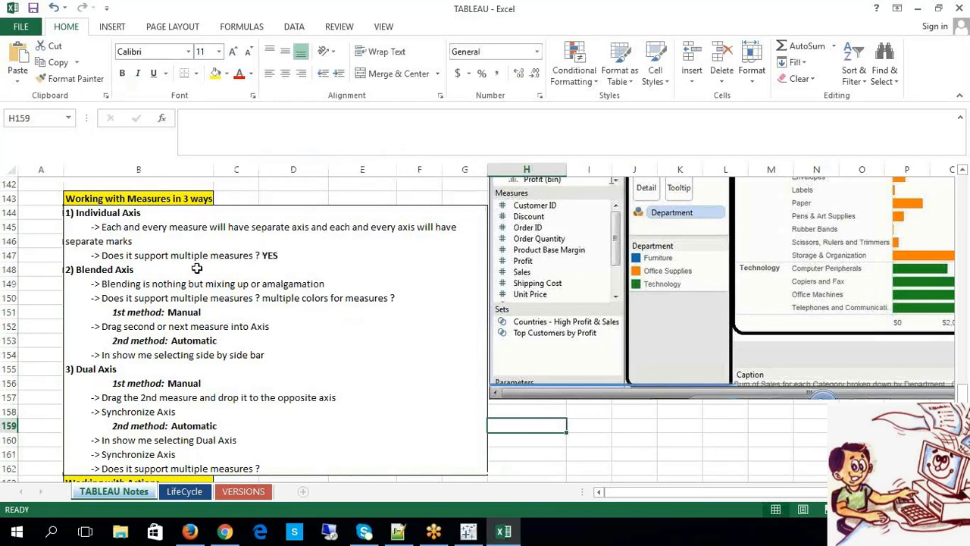
- Return to Tableau and swap rows and columns so that Segment is on columns and the three measures are on rows
click(468, 532)
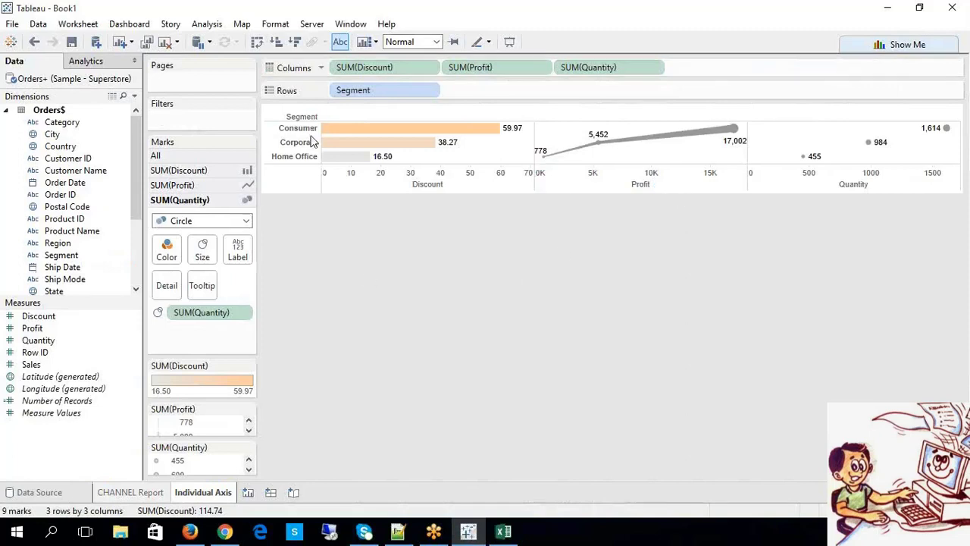
click(259, 44)
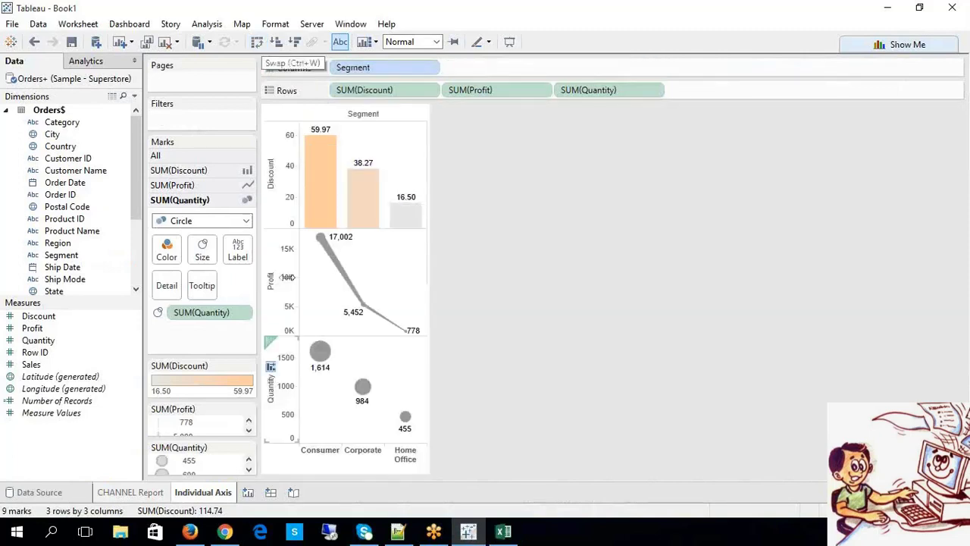
click(259, 44)
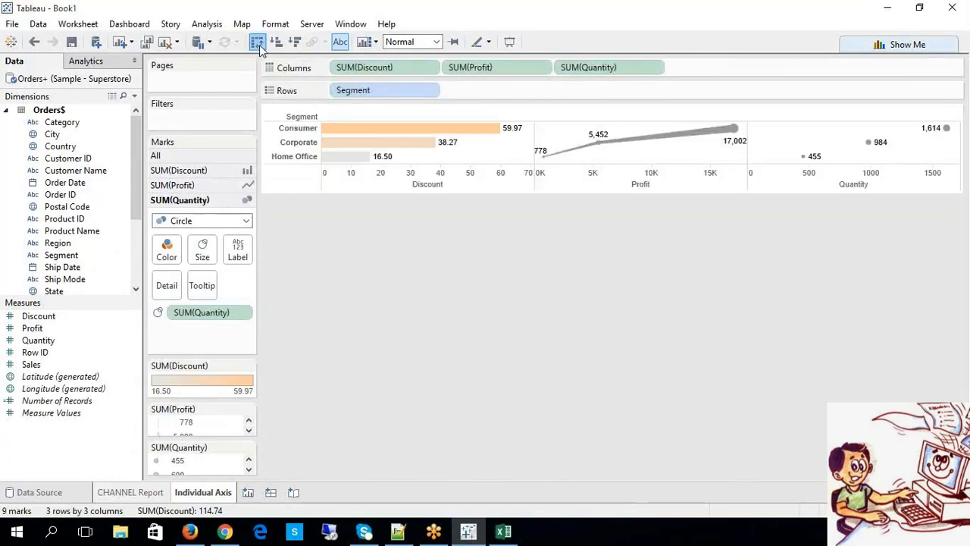
click(259, 44)
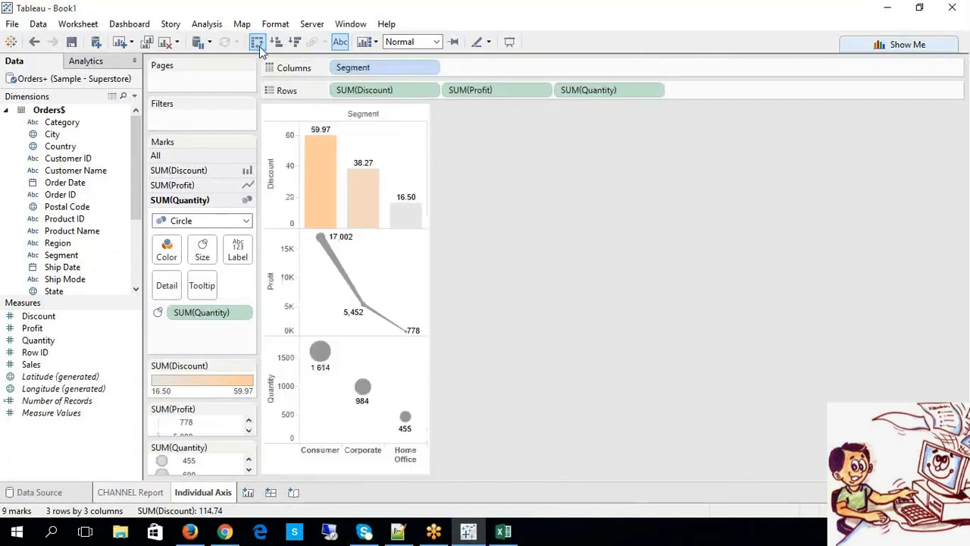
- Sort the Segment field in ascending order and re-sort it in descending order
click(362, 70)
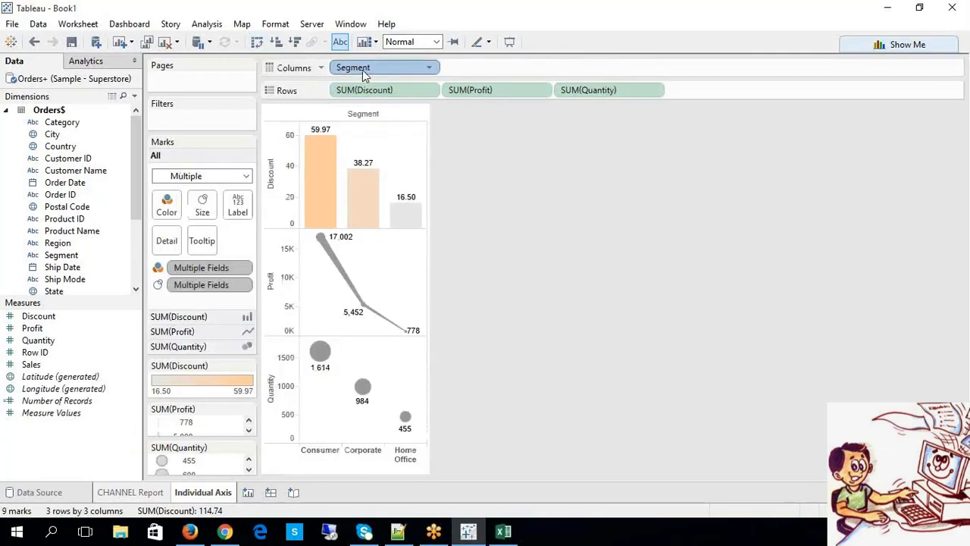
click(276, 43)
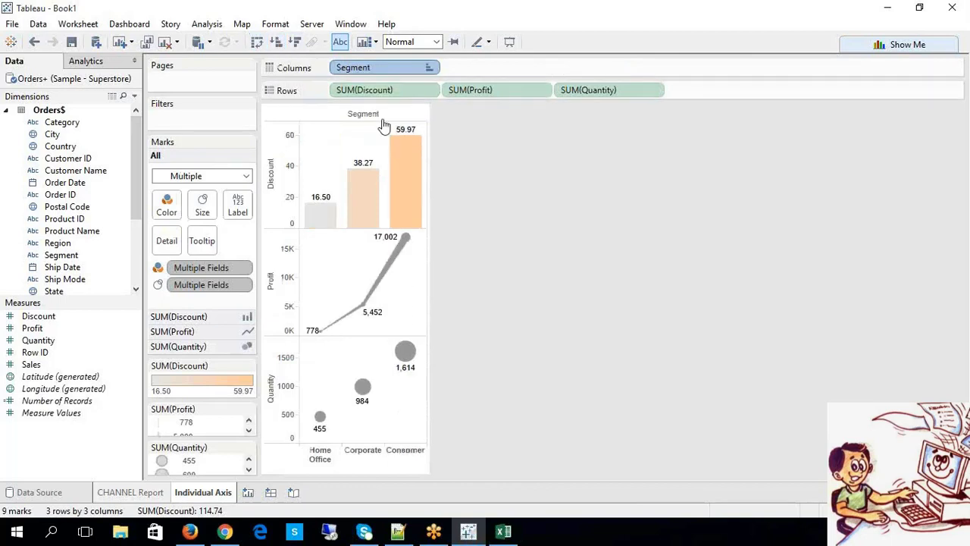
click(295, 43)
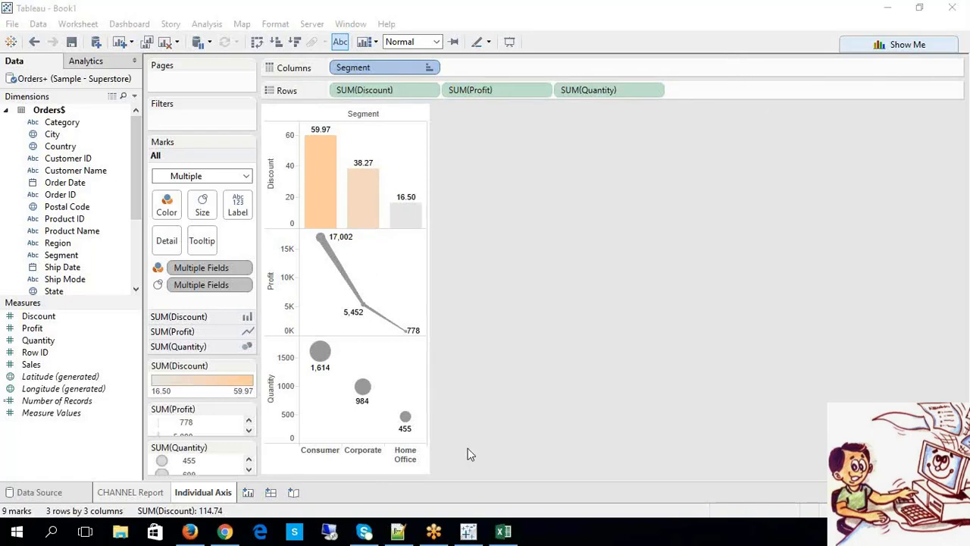
- Swap the chart's rows and columns and swap them back to the vertical layout
click(256, 42)
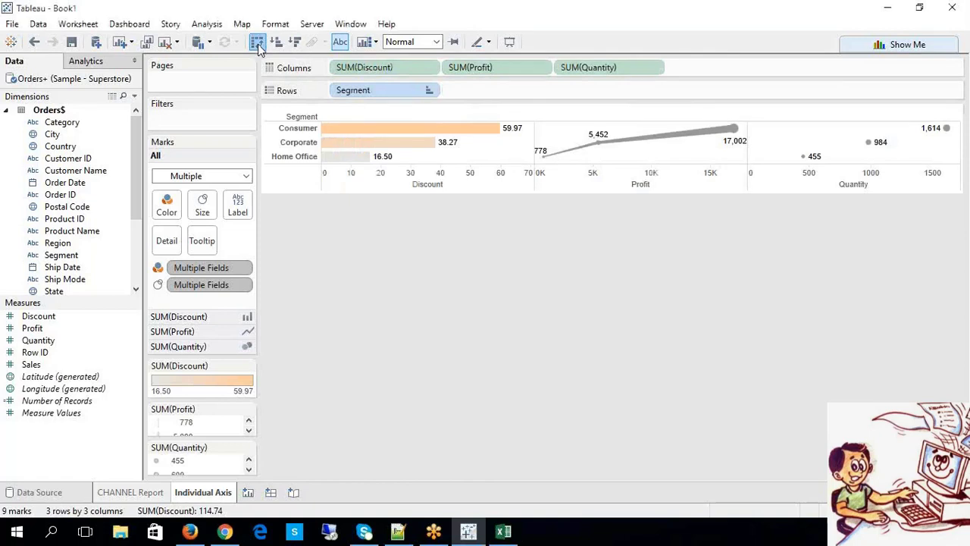
click(257, 42)
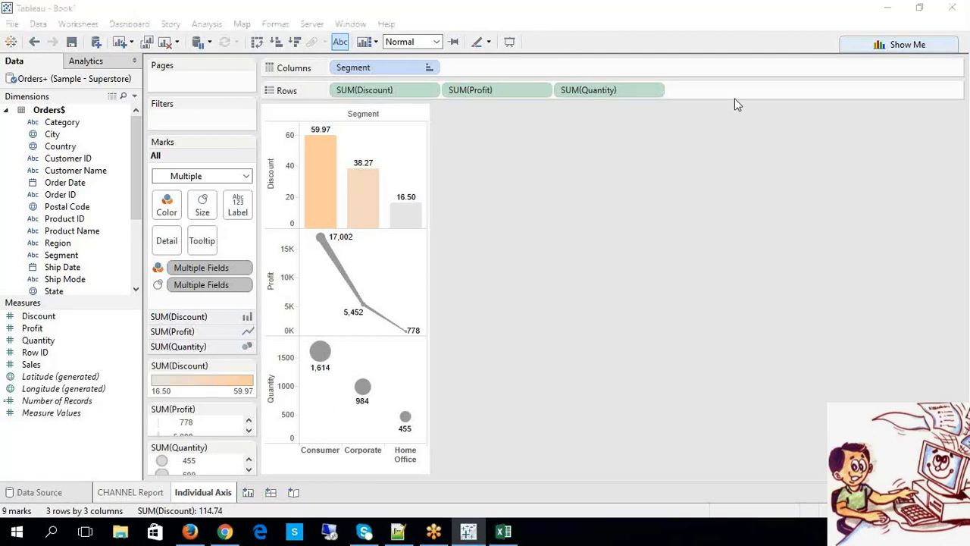
- Show the summary card for the Individual Axis worksheet
click(666, 232)
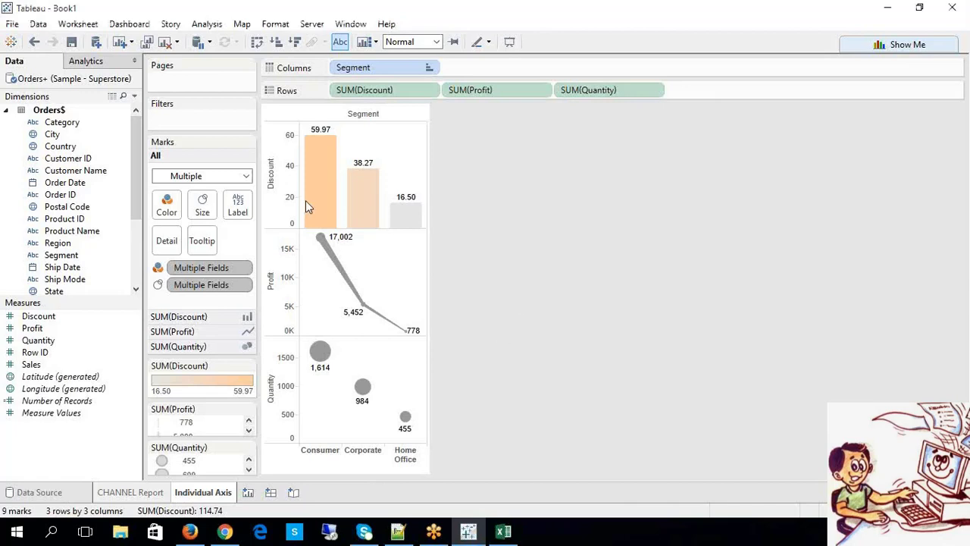
click(78, 24)
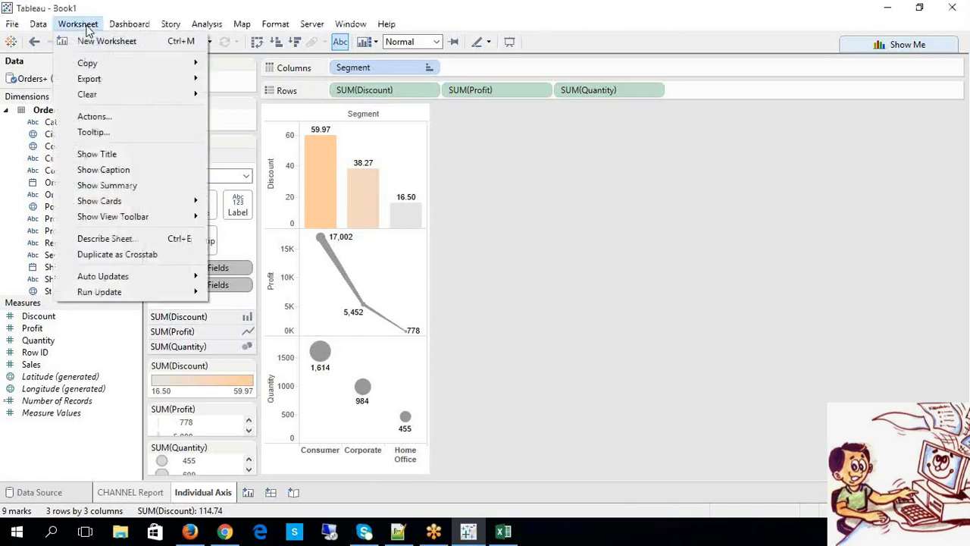
click(144, 185)
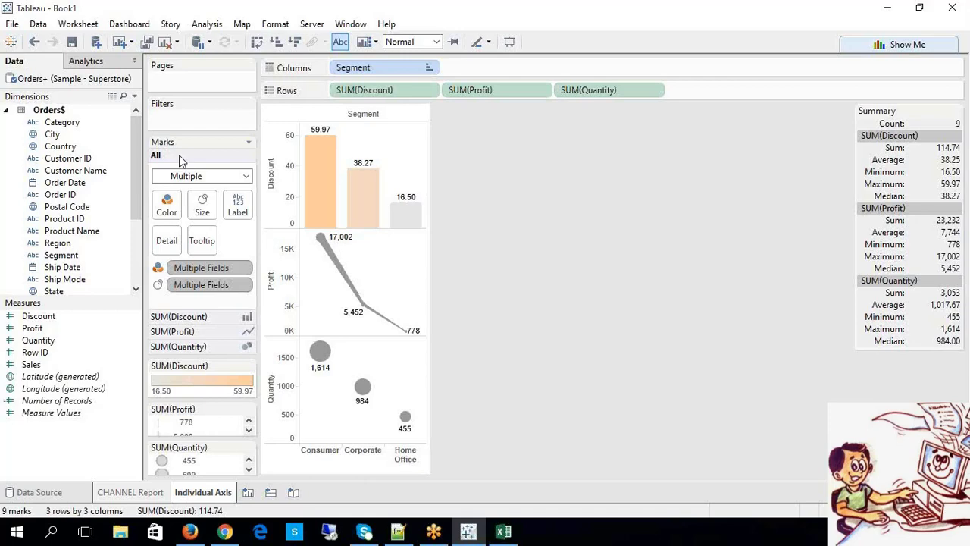
- Assign Segment to the mark colour for all measures at once and review the colour options
click(167, 208)
click(525, 324)
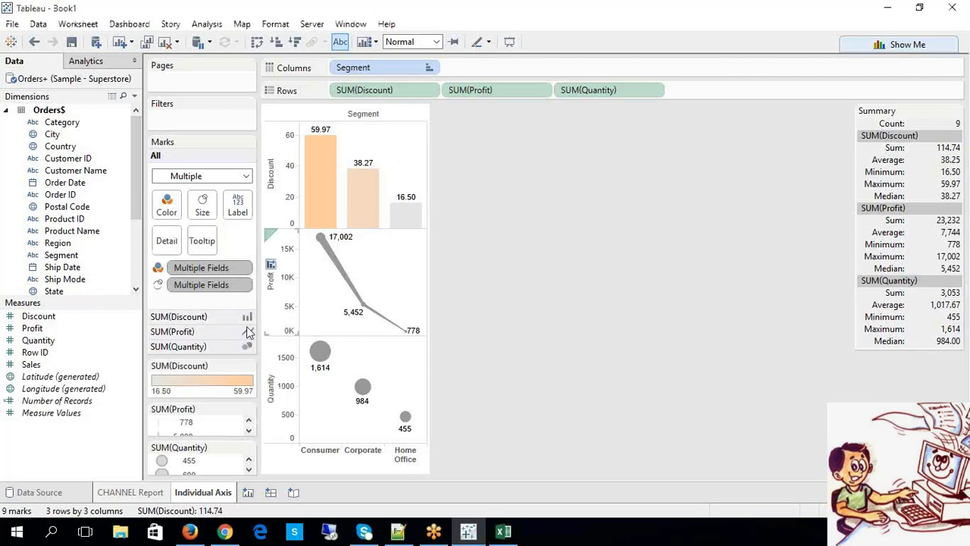
click(210, 316)
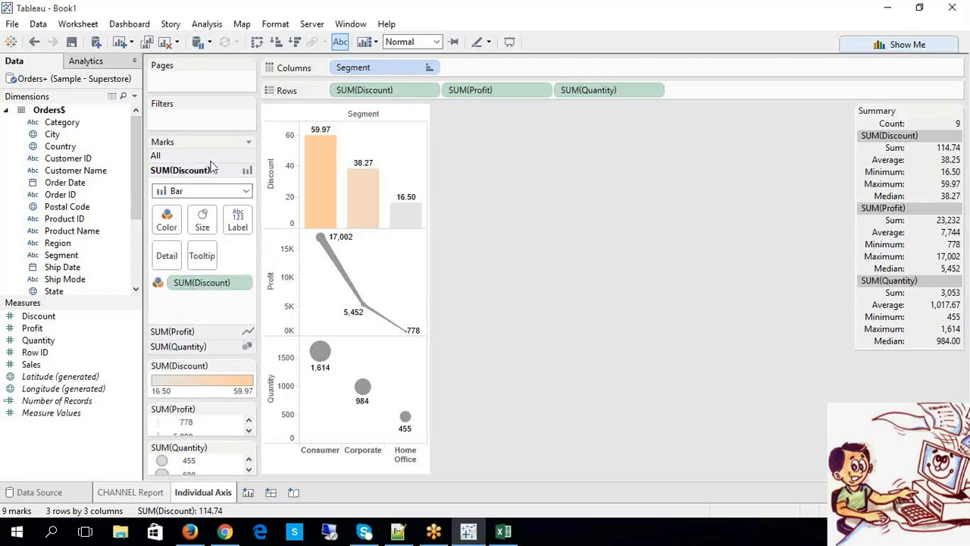
click(156, 155)
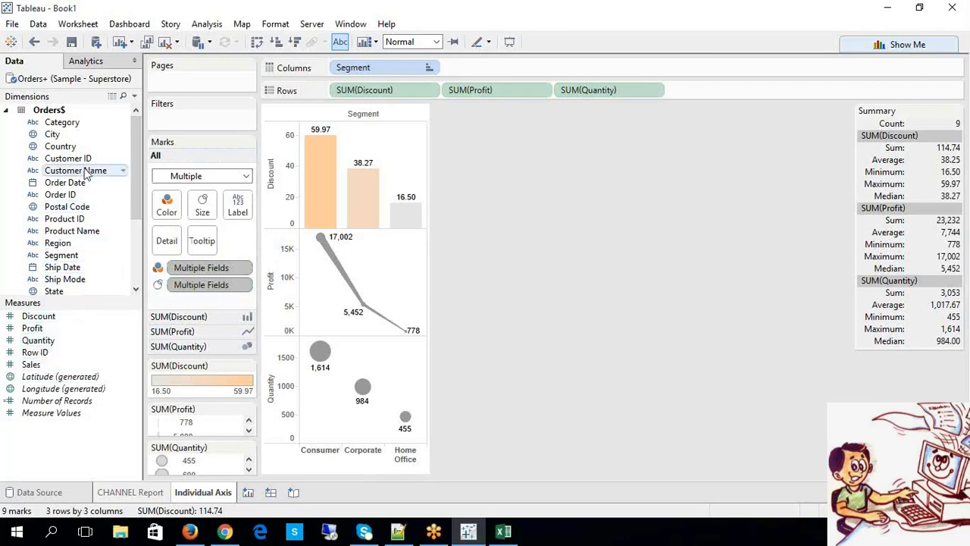
drag(80, 260, 167, 203)
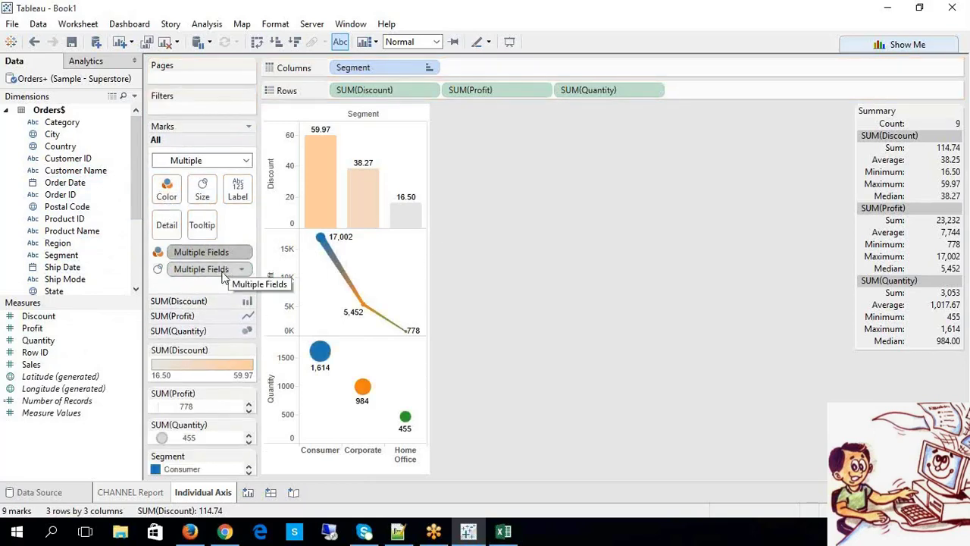
click(161, 199)
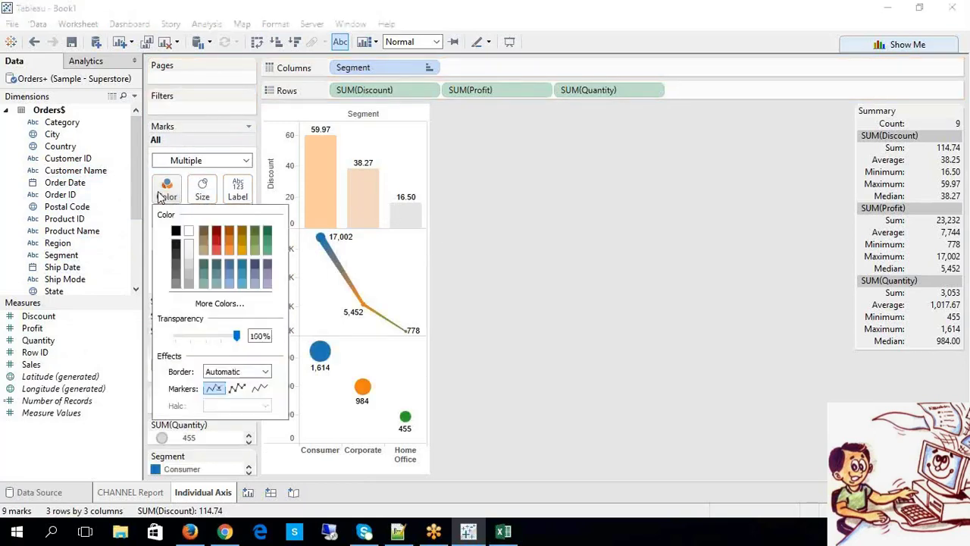
click(515, 266)
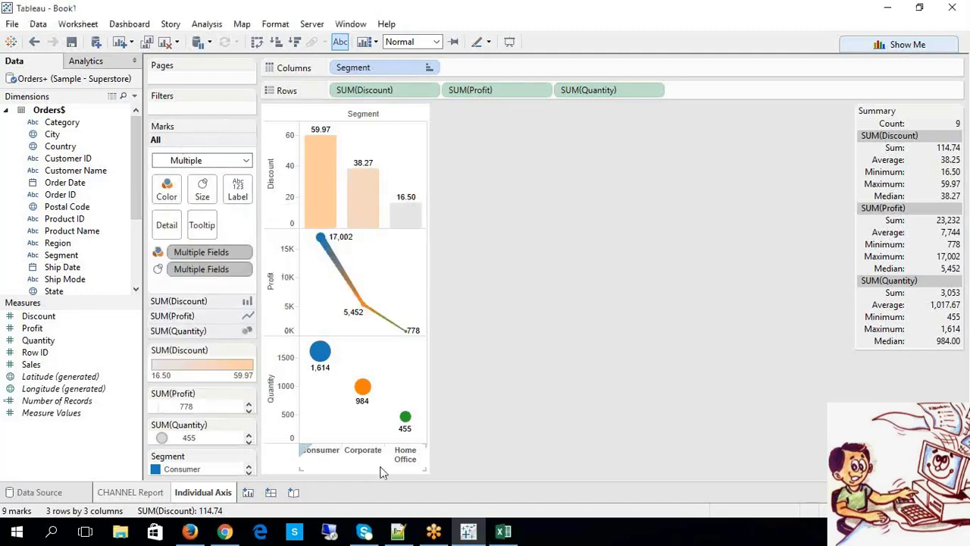
- Compare the separate mark settings of Profit, Discount and Quantity by selecting their axes in the chart
mouse_move(372, 400)
click(278, 252)
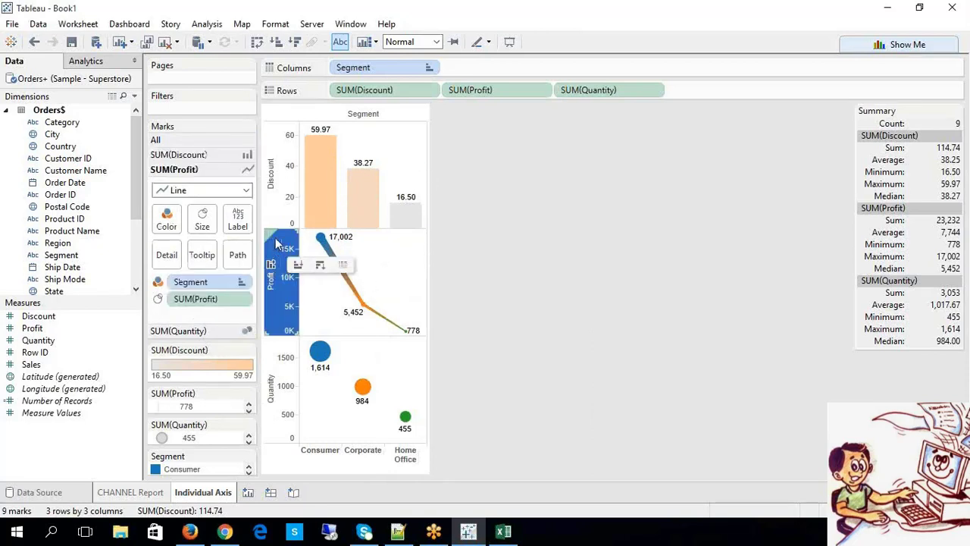
click(268, 212)
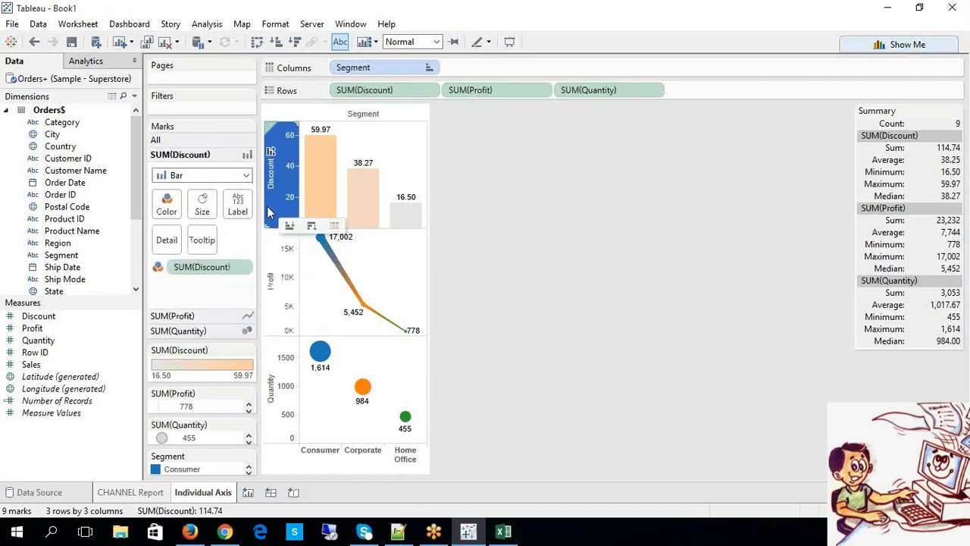
click(274, 432)
click(607, 416)
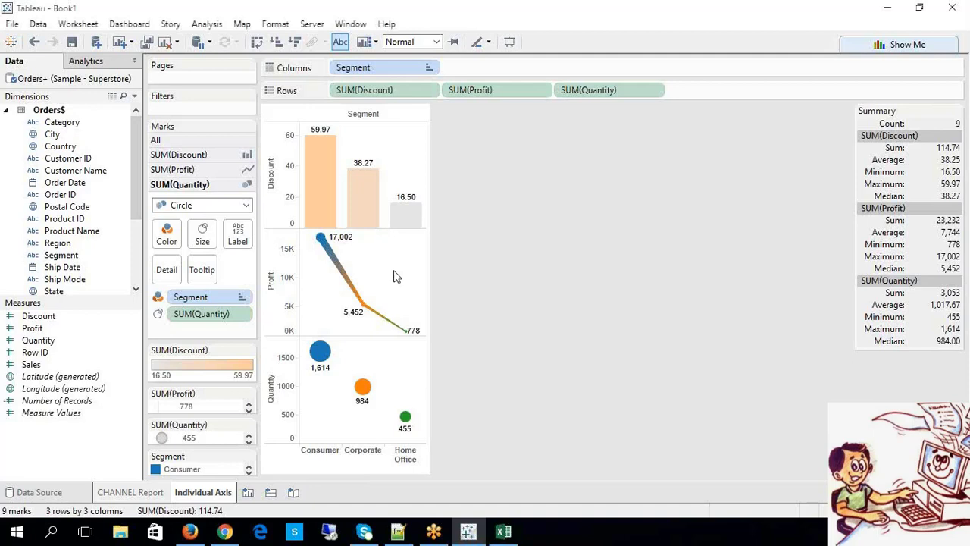
- Review the available view fit options and highlighting options without changing either
click(437, 44)
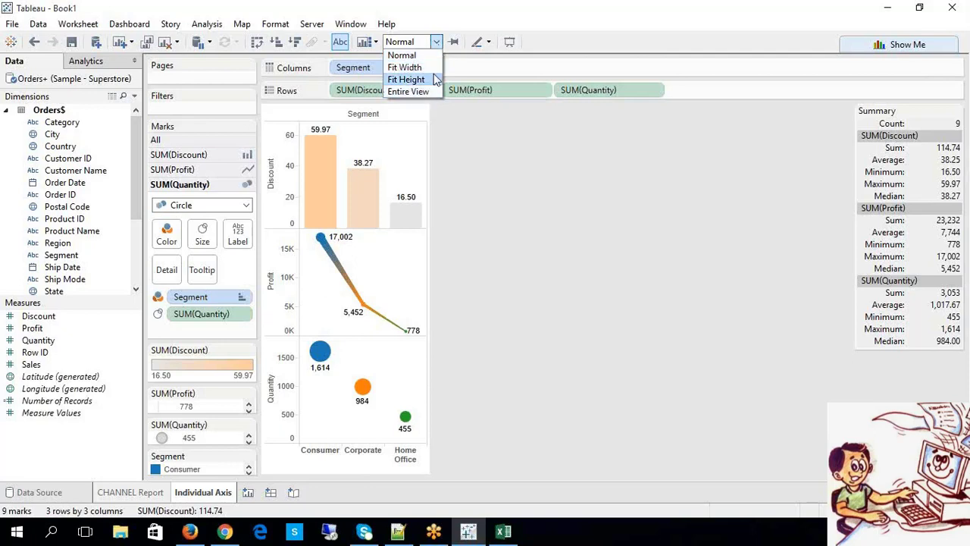
click(513, 228)
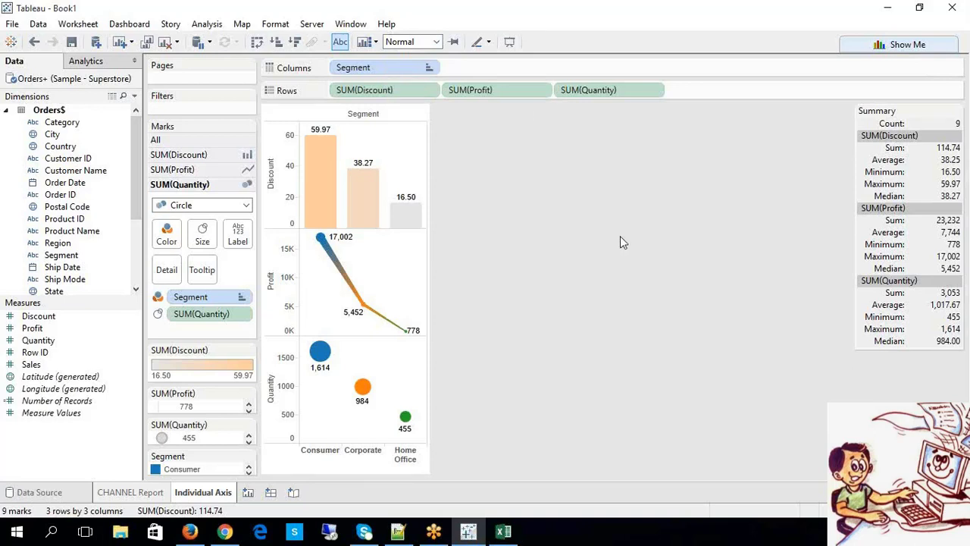
click(487, 44)
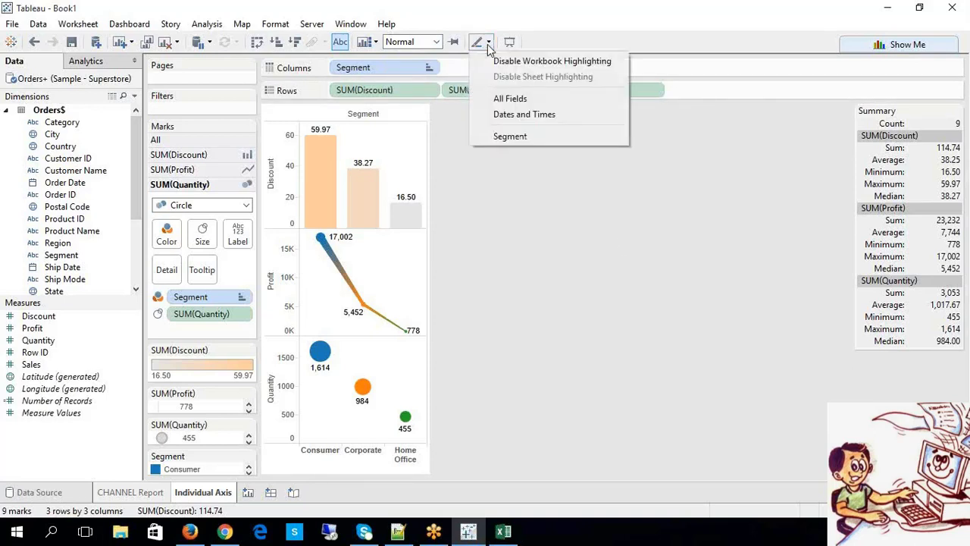
click(532, 289)
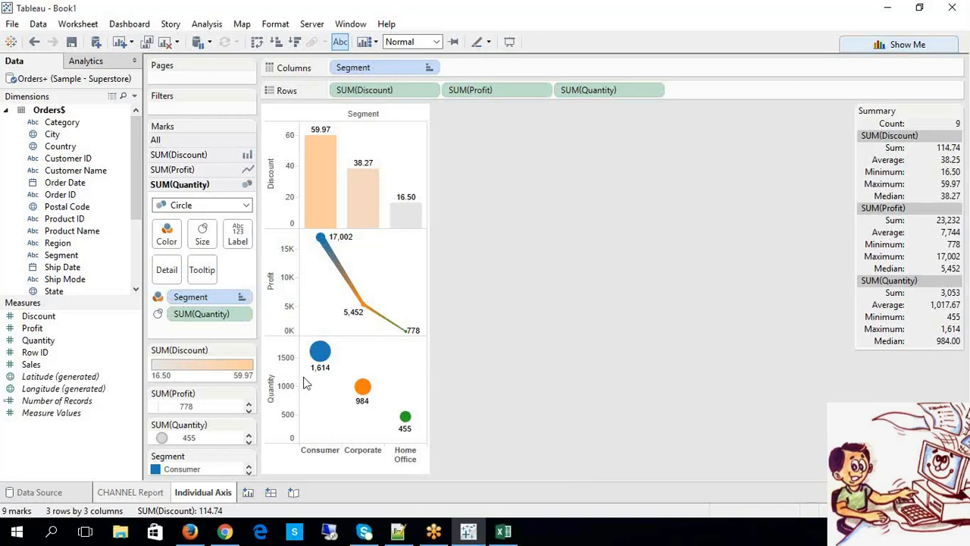
right_click(201, 499)
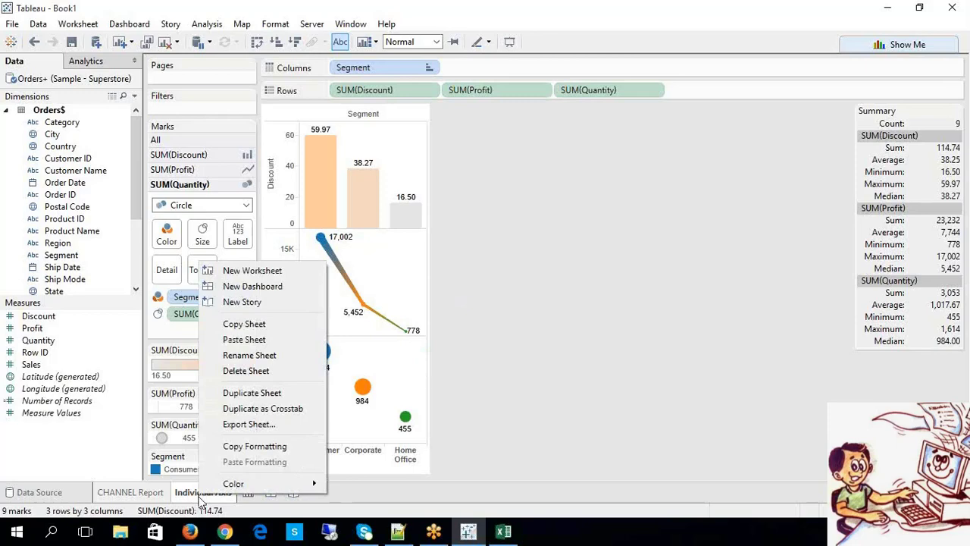
mouse_move(315, 485)
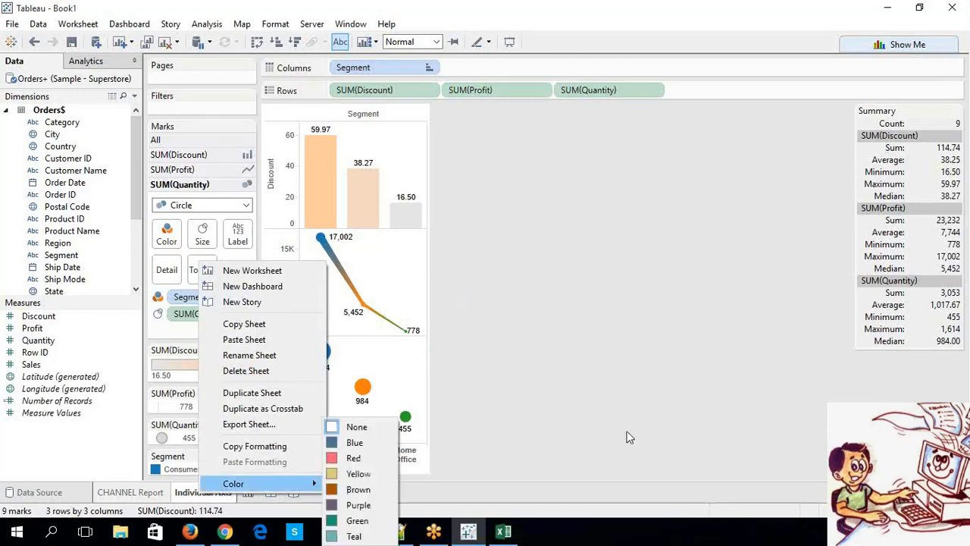
click(653, 396)
click(163, 491)
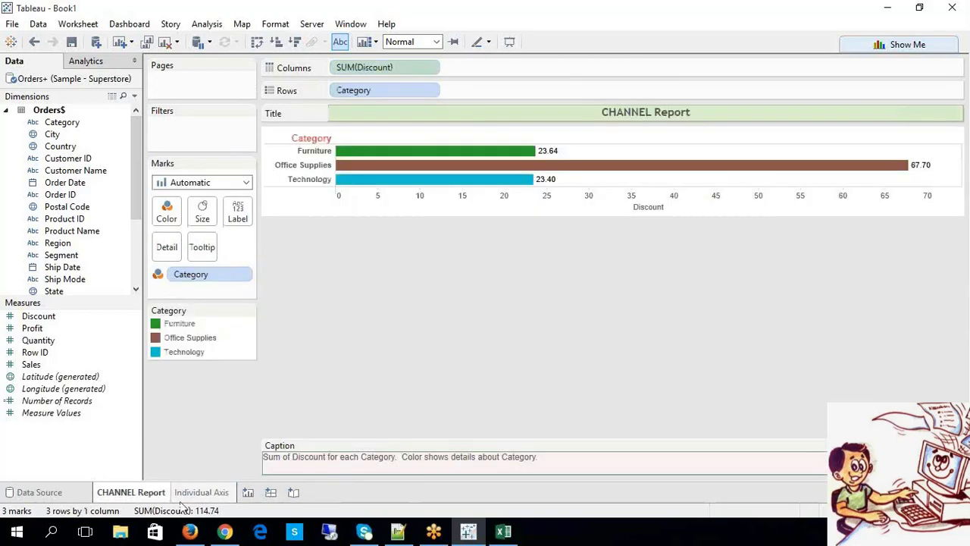
click(198, 493)
- Set the tab colour of the CHANNEL Report sheet to Yellow and return to the Individual Axis sheet
click(136, 493)
right_click(143, 498)
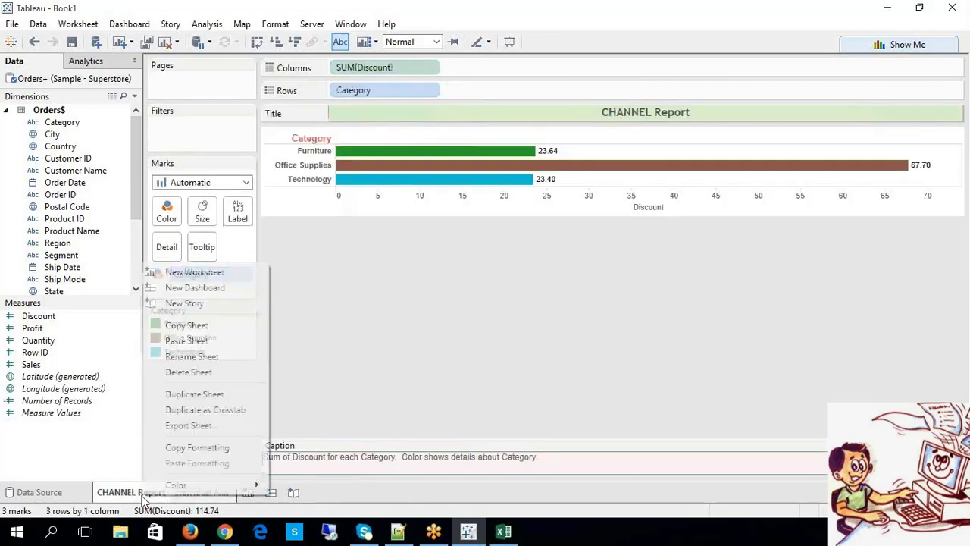
mouse_move(237, 495)
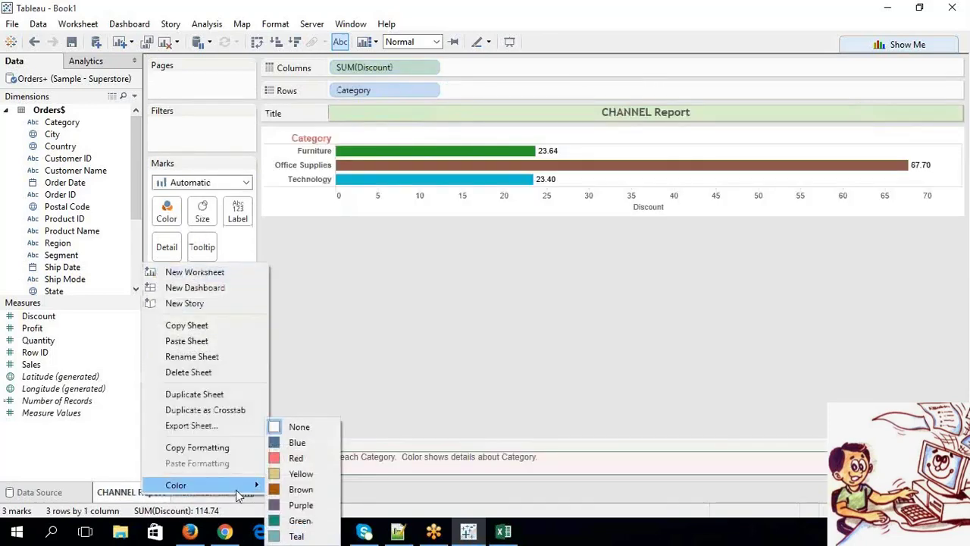
click(300, 474)
click(203, 493)
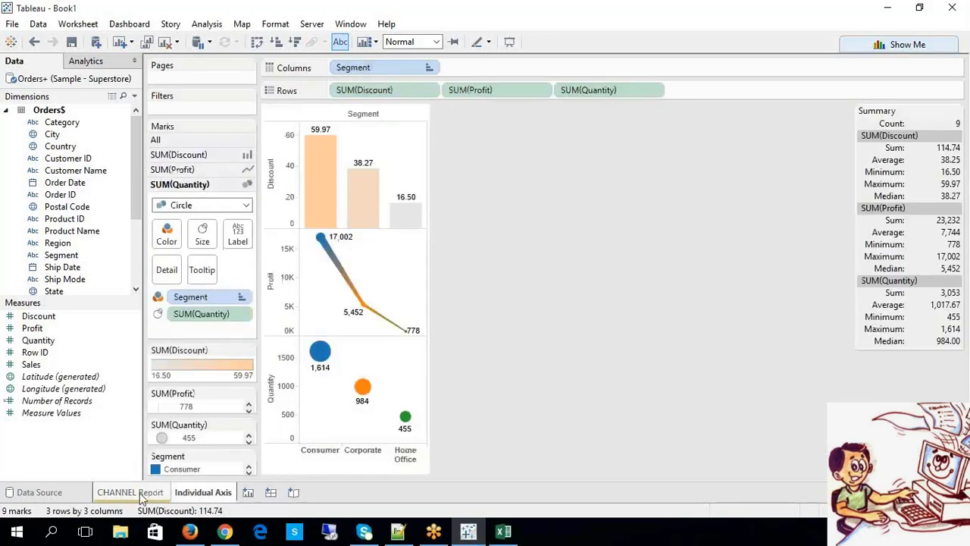
mouse_move(182, 496)
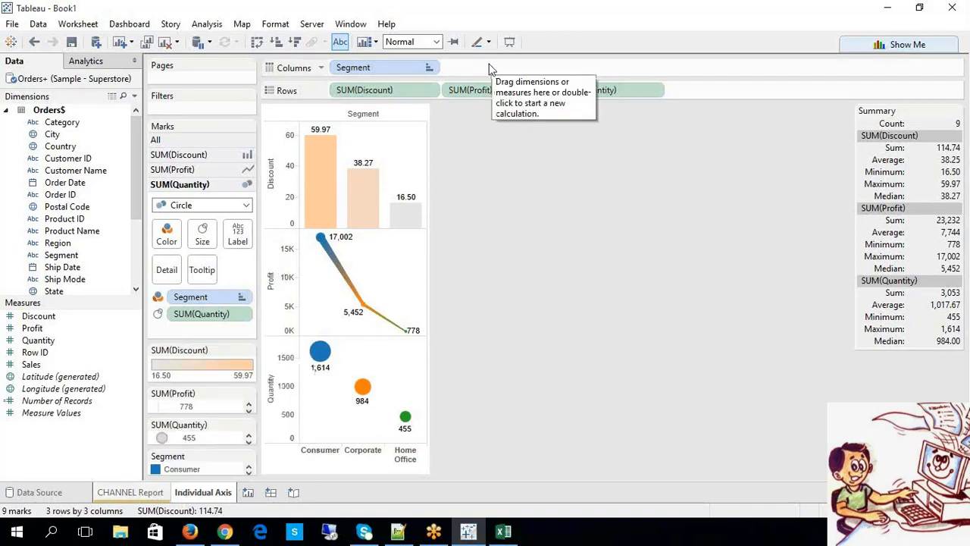
click(70, 27)
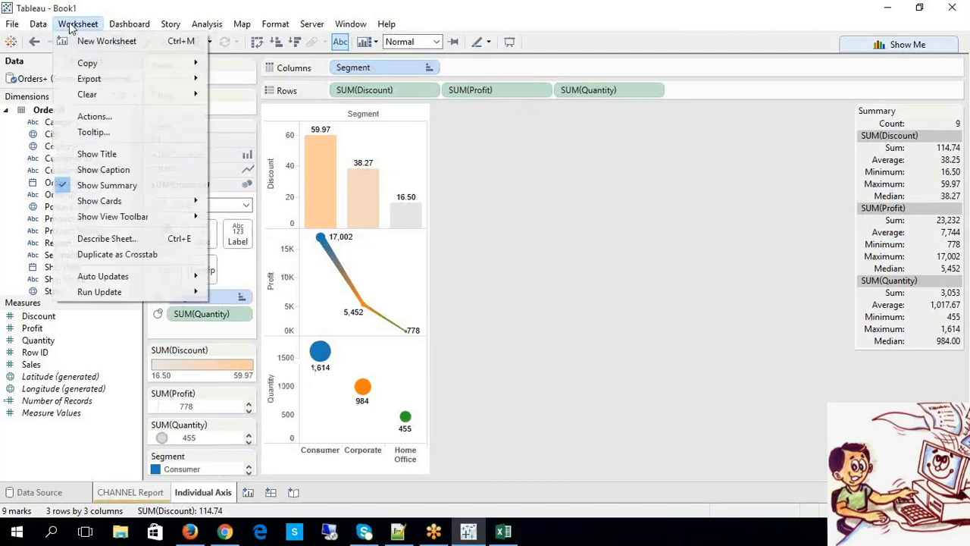
mouse_move(112, 28)
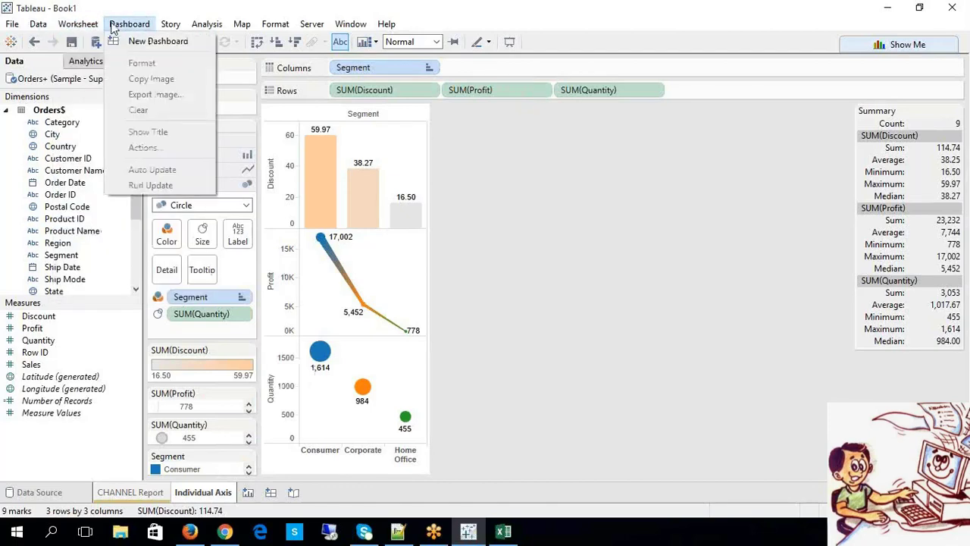
mouse_move(221, 31)
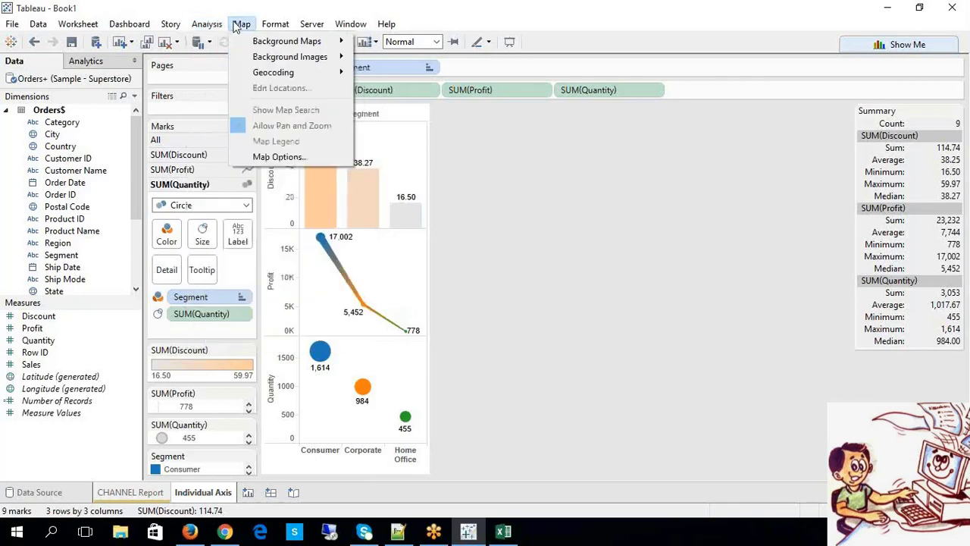
mouse_move(310, 27)
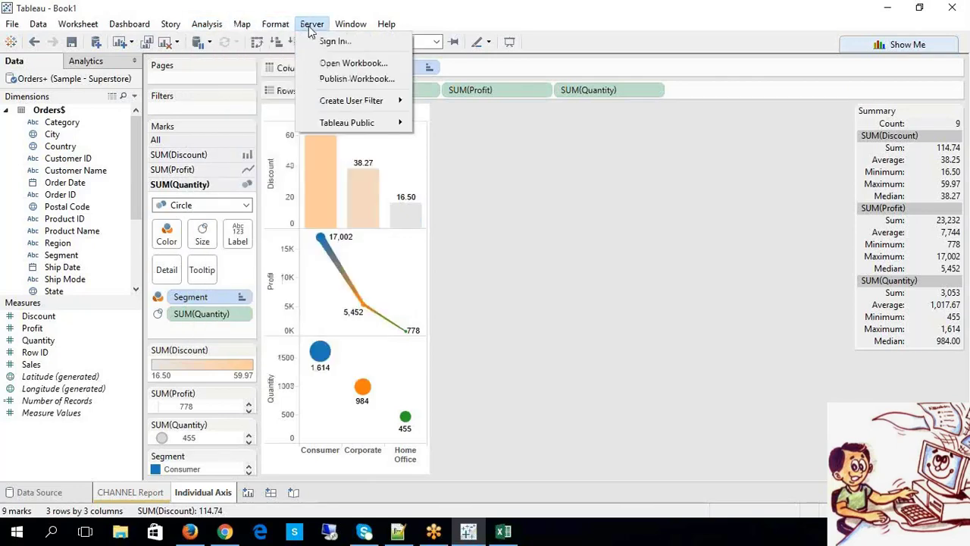
click(680, 323)
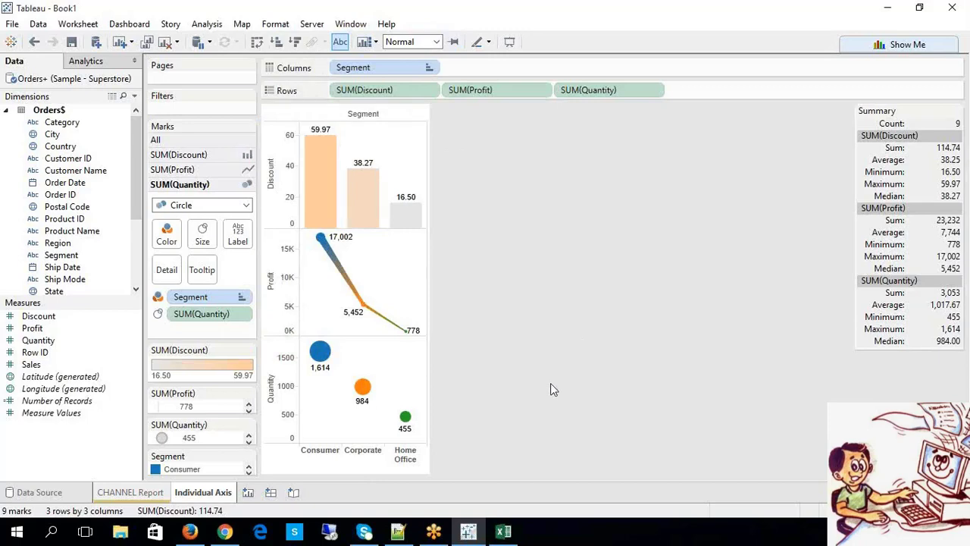
- Switch to the Excel notes and highlight the Blended Axis heading under Working with Measures in 3 ways
click(505, 534)
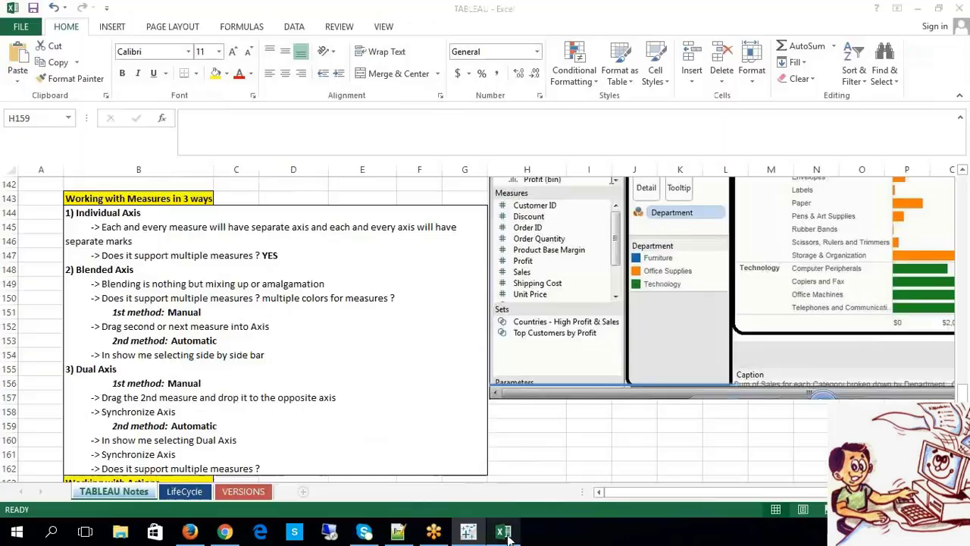
click(178, 278)
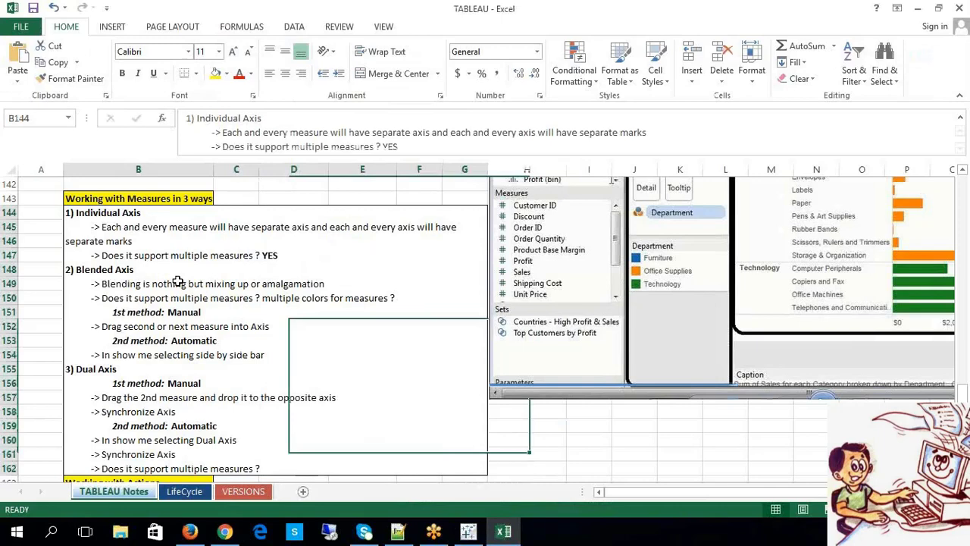
double_click(135, 270)
drag(134, 269, 75, 265)
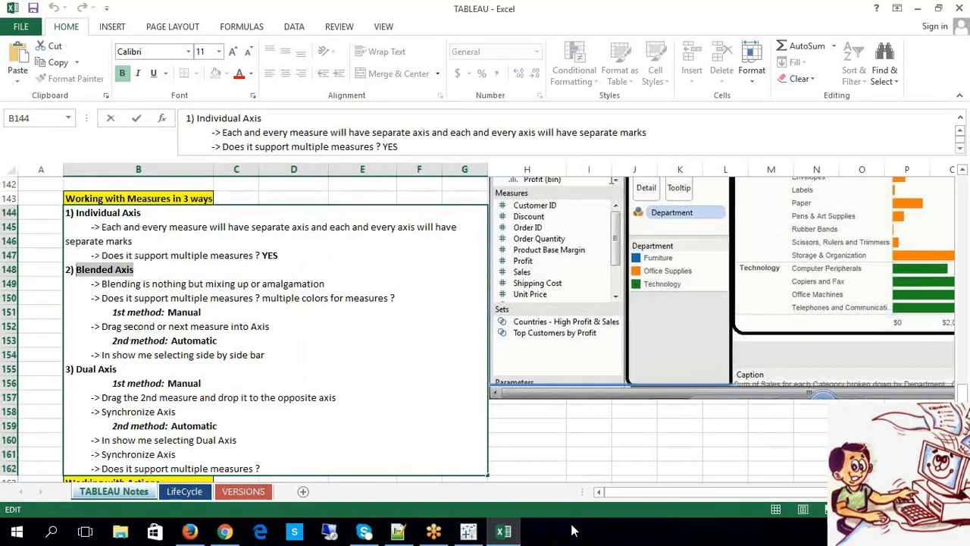
- Switch back to Tableau, add a new worksheet and rename it Blended Axis
click(468, 532)
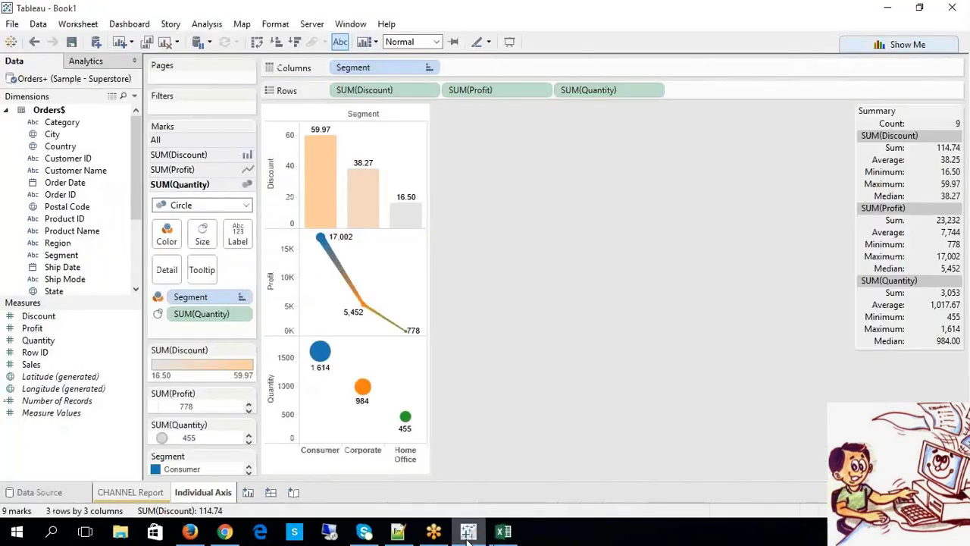
click(247, 494)
right_click(246, 498)
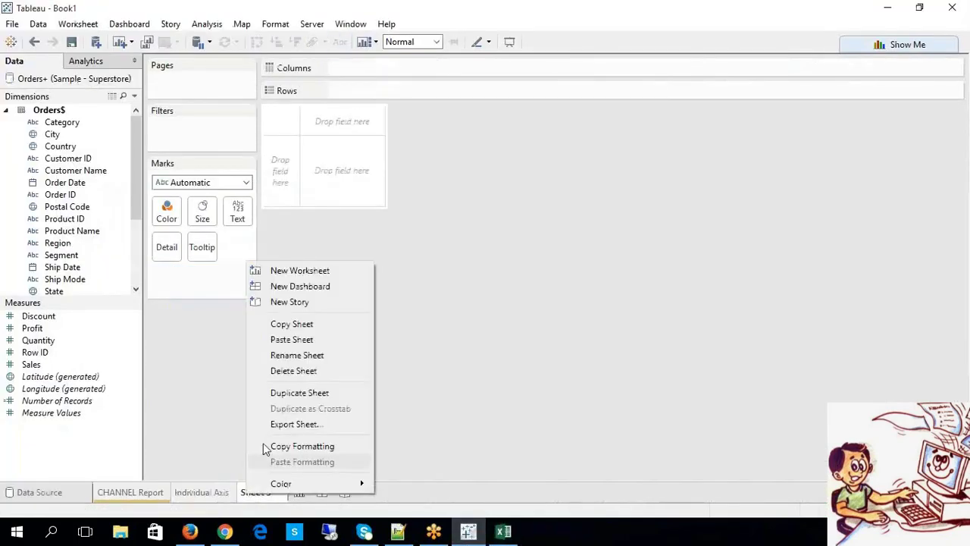
click(298, 356)
text(B)
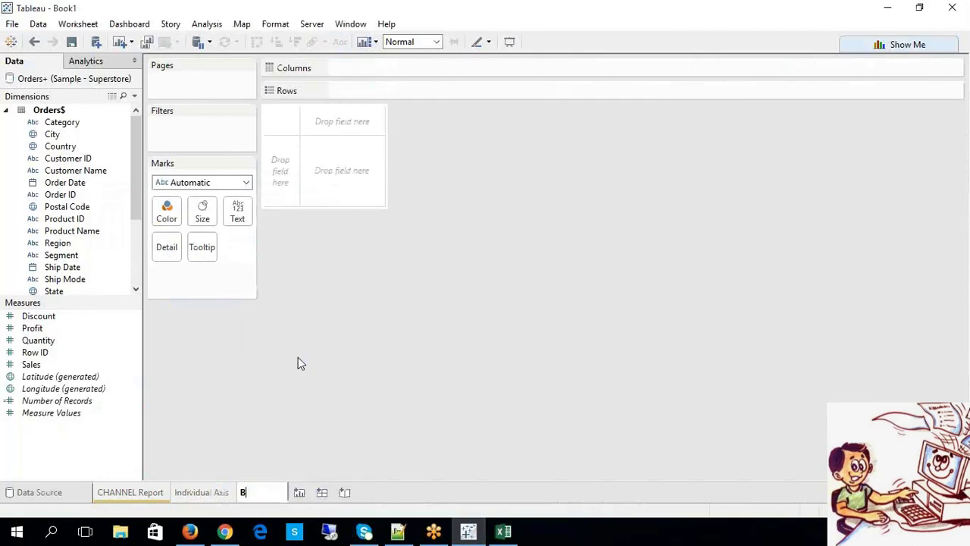
text(lended Axis)
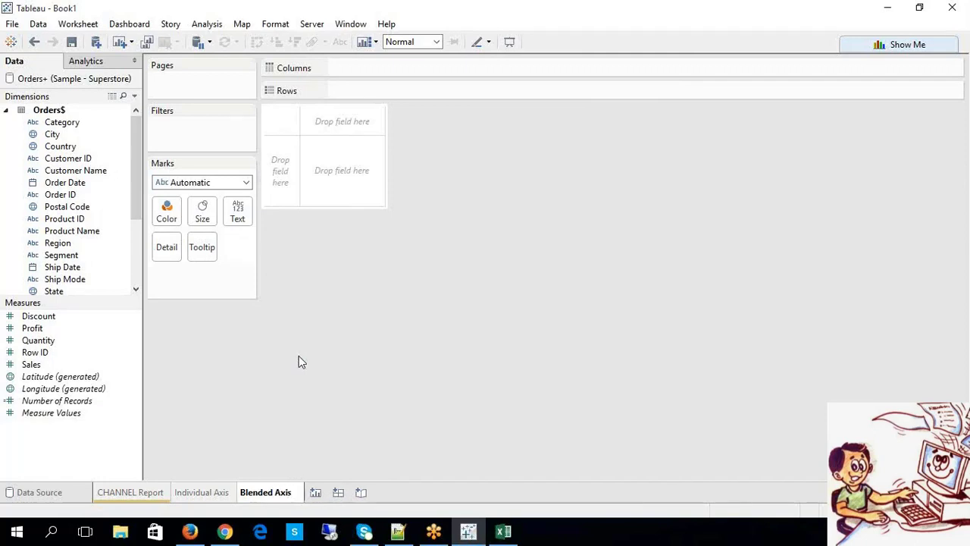
key(Return)
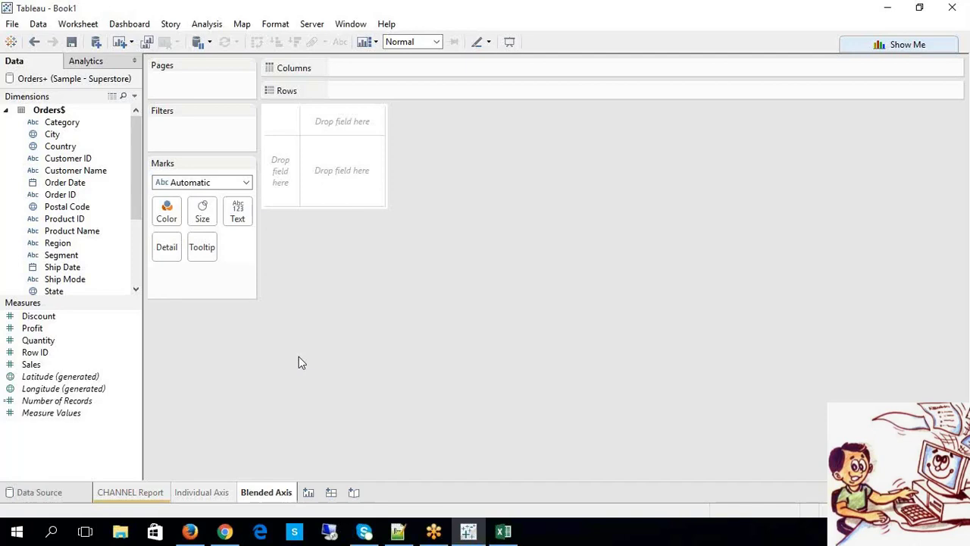
- Build a bar chart with Category on the rows and the sum of Profit on the columns
drag(68, 129, 357, 97)
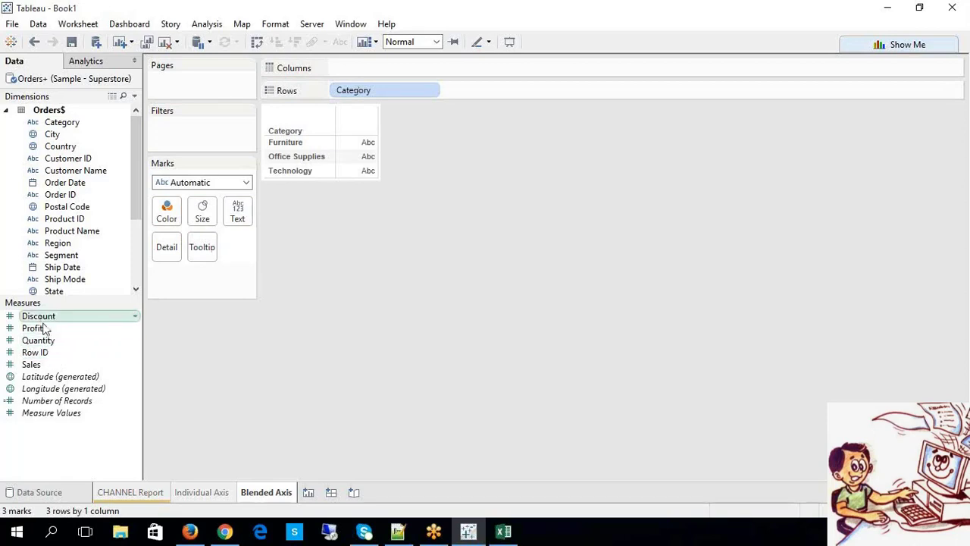
drag(50, 331, 362, 74)
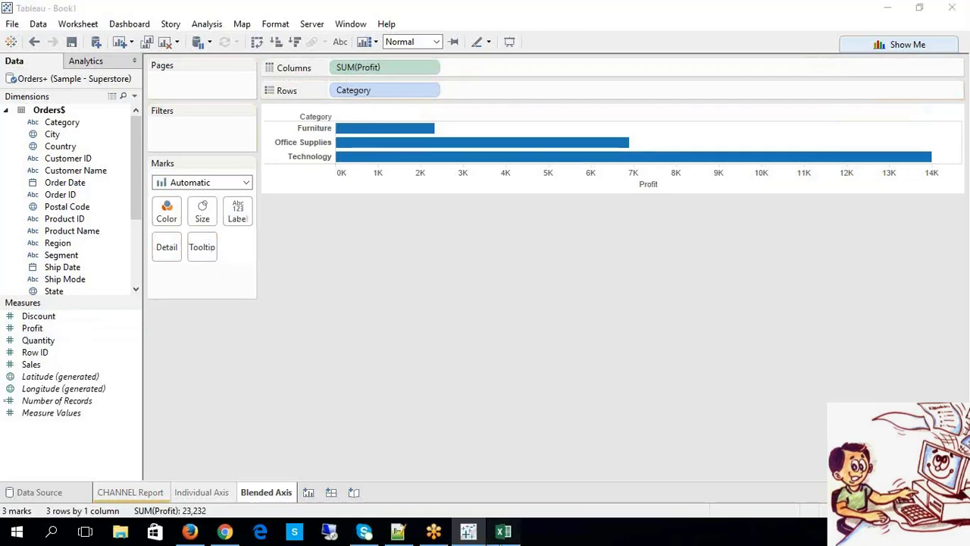
- Switch to the Excel notes and review the manual and automatic methods for working with measures on a blended axis
click(503, 532)
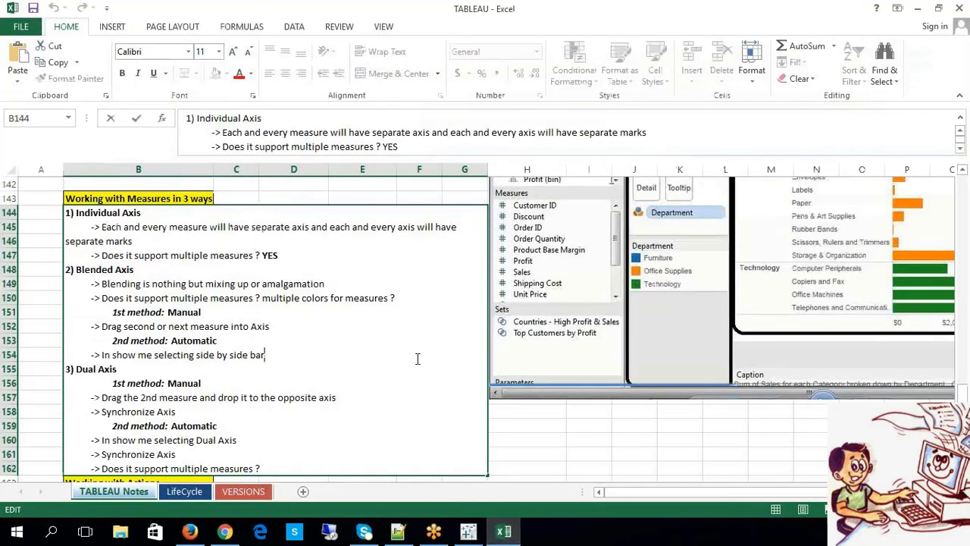
click(535, 438)
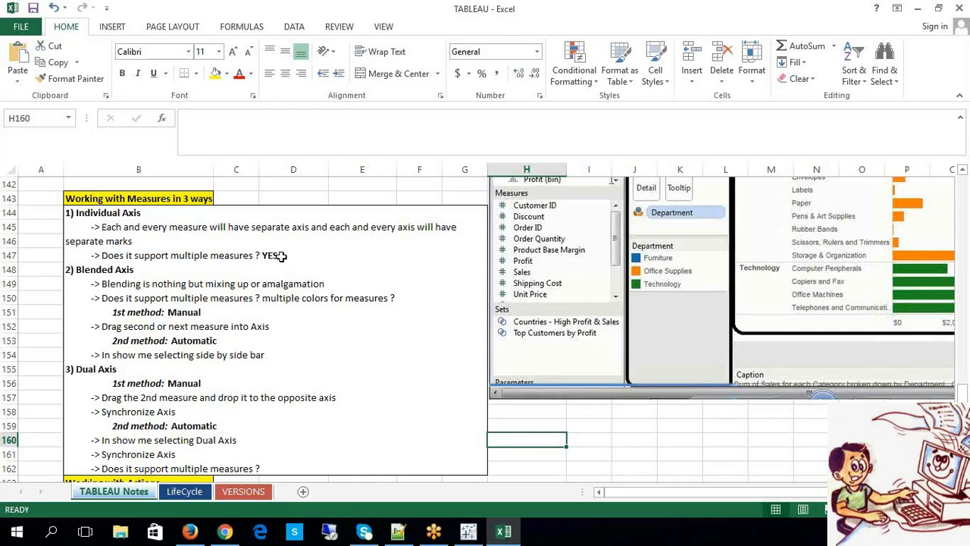
double_click(138, 198)
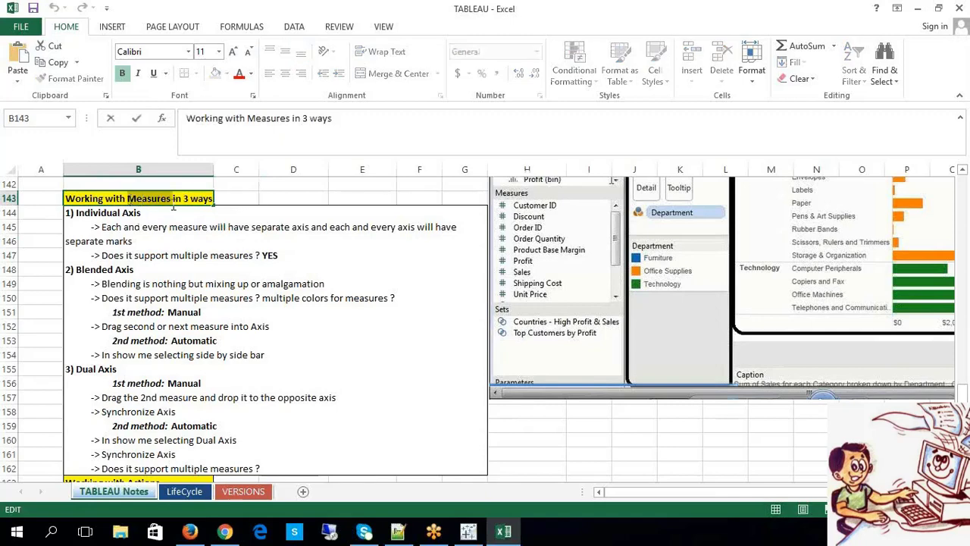
click(659, 455)
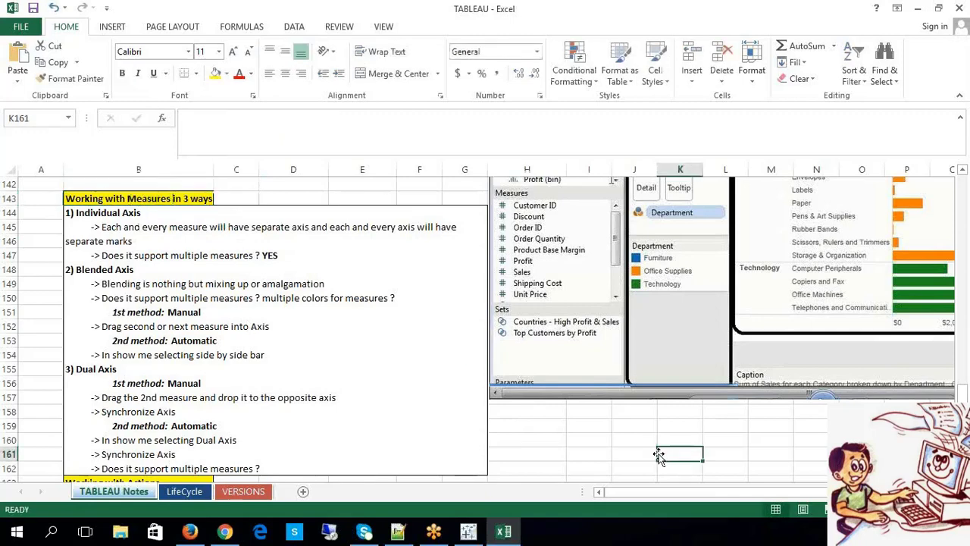
- Return to Tableau and try to combine Sales with Profit in the Category chart, removing Sales from the columns again
click(468, 533)
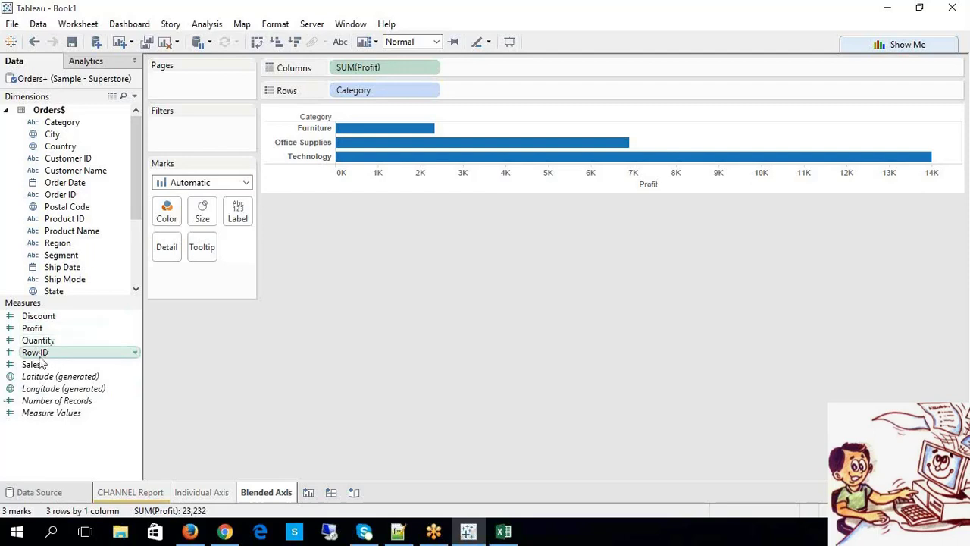
drag(42, 364, 227, 357)
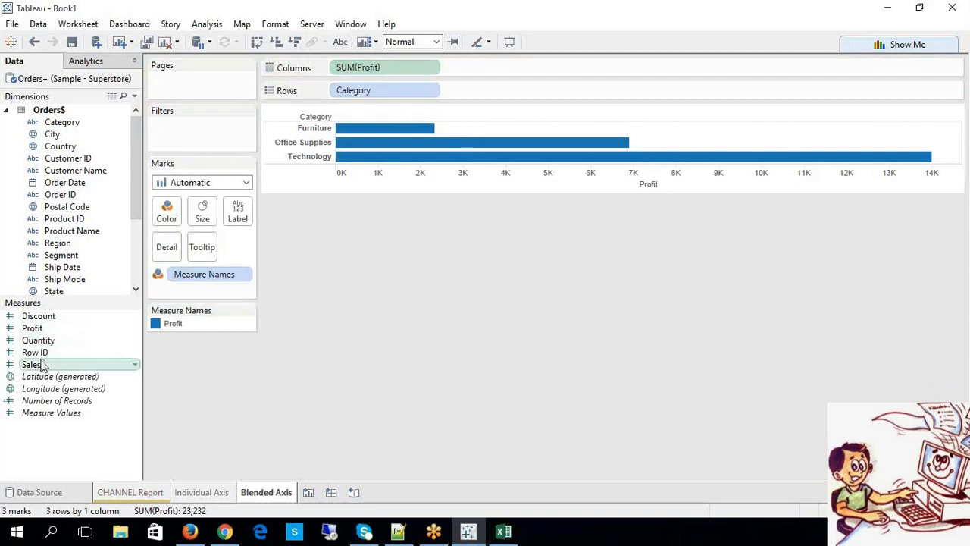
drag(43, 367, 369, 125)
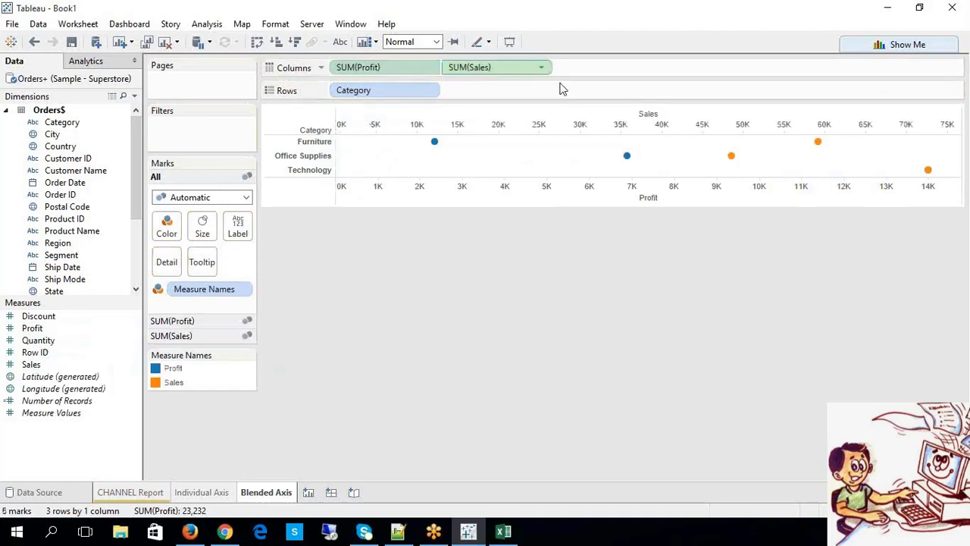
click(526, 68)
key(Delete)
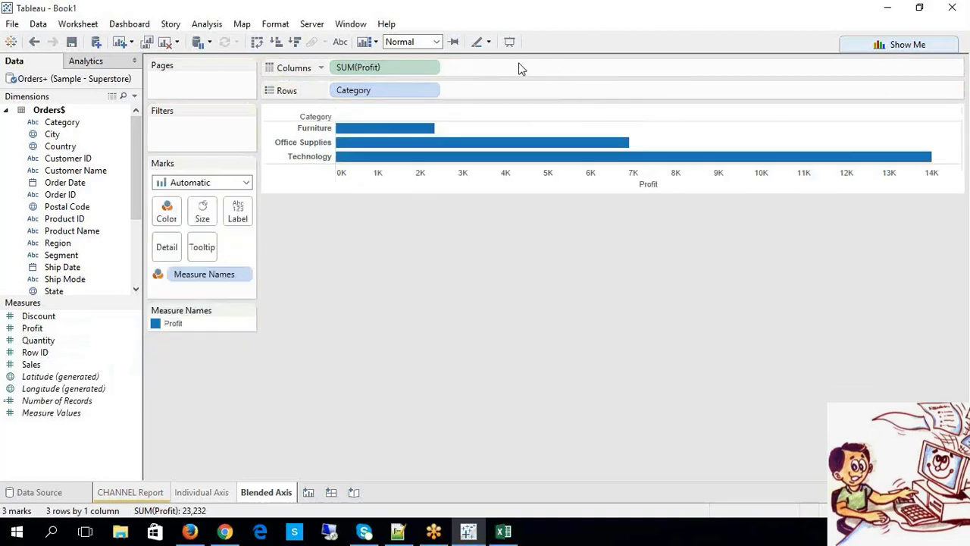
- Display the Show Me chart types and swap the Profit chart's rows and columns, restoring the original orientation
click(895, 44)
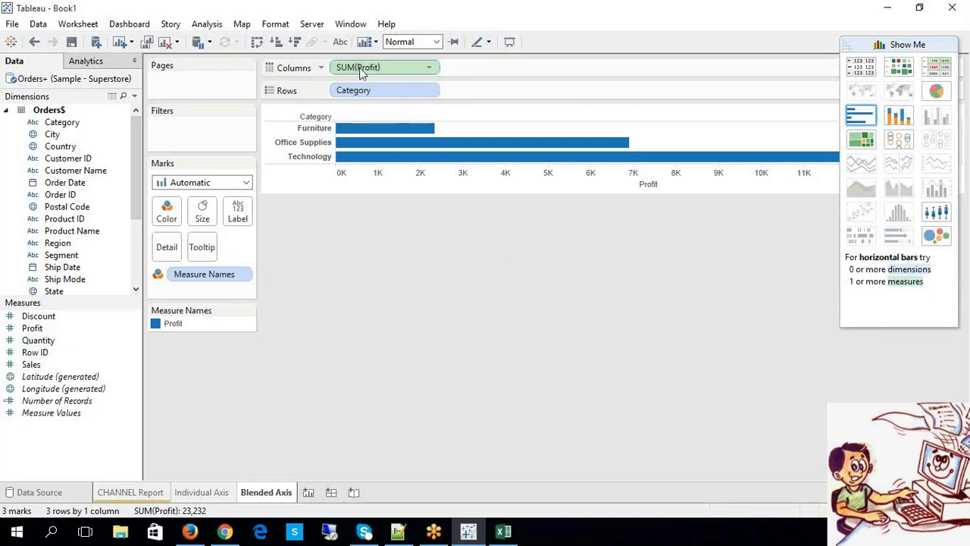
click(257, 42)
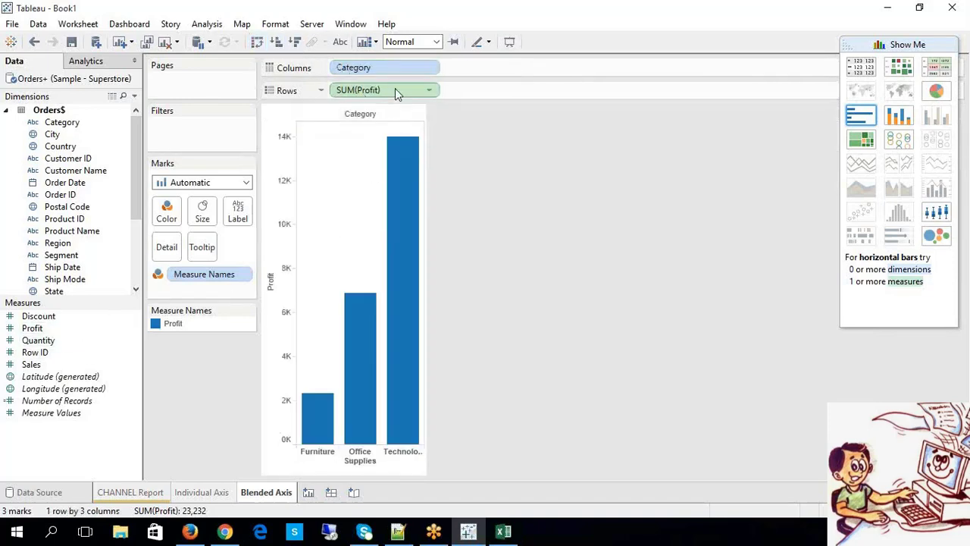
click(257, 41)
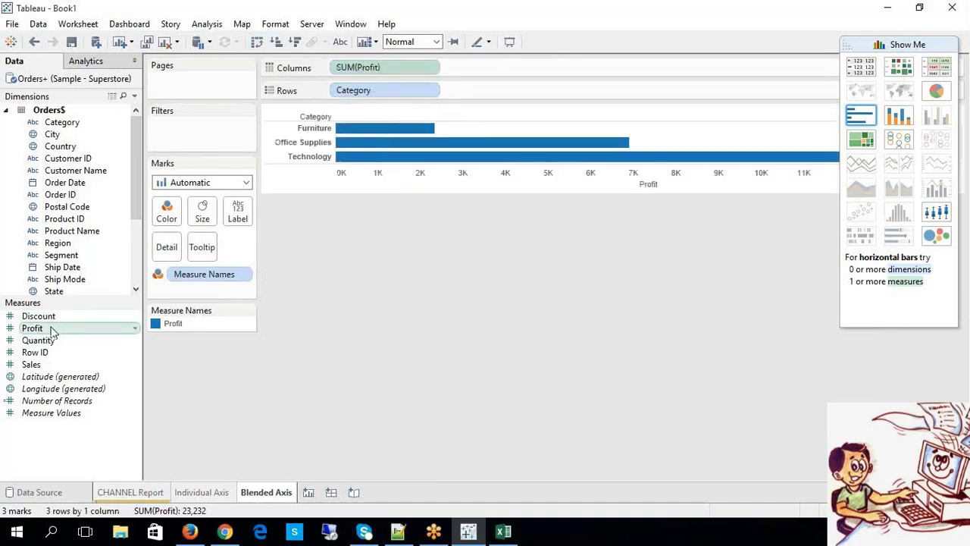
- Add the sum of Sales to the columns beside Profit and convert the chart to side-by-side bars
drag(50, 365, 328, 146)
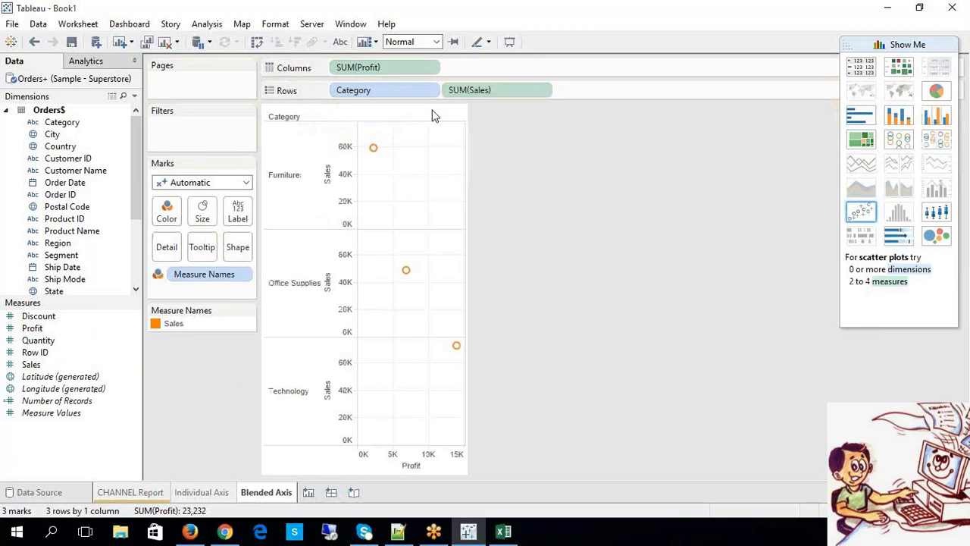
drag(450, 92, 456, 68)
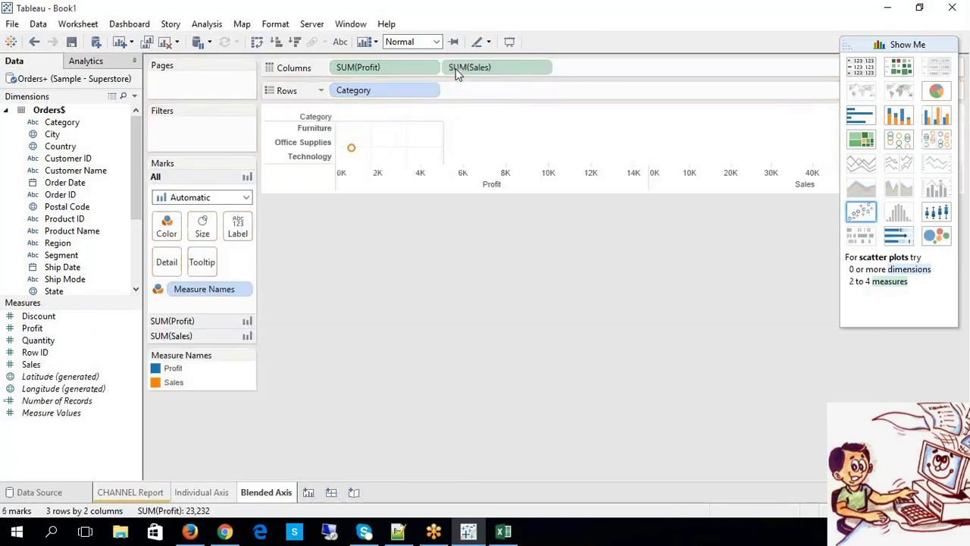
mouse_move(671, 135)
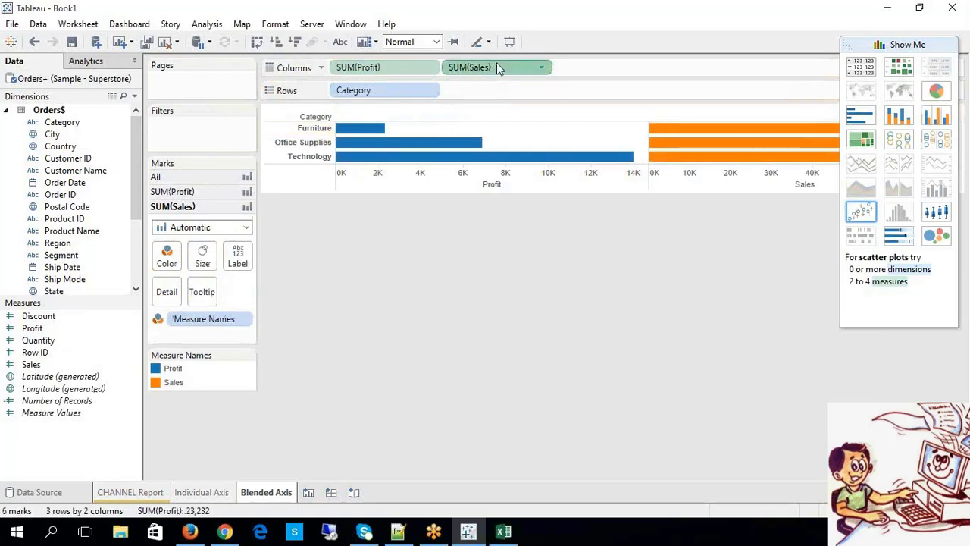
click(940, 115)
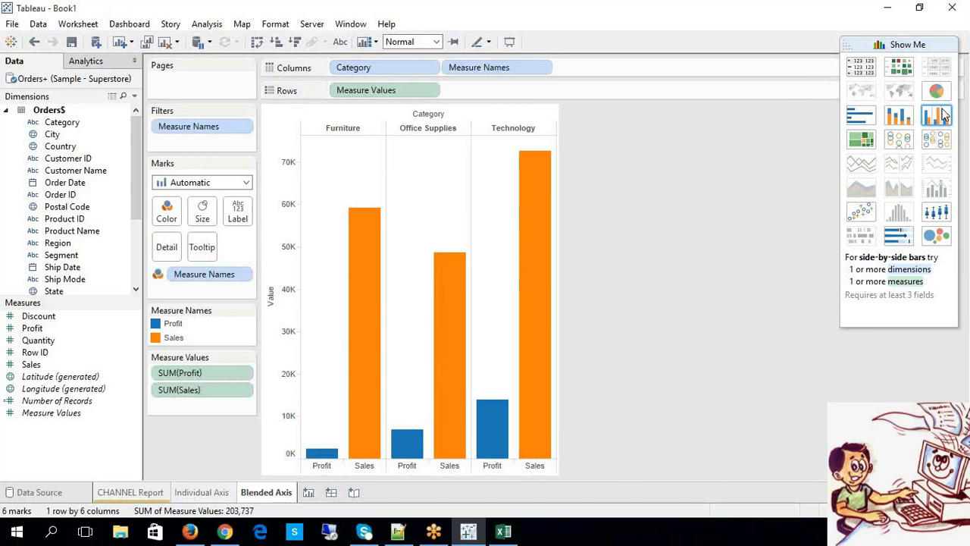
- Swap the rows and columns of the side-by-side bar chart and highlight the Profit row of Furniture
click(256, 43)
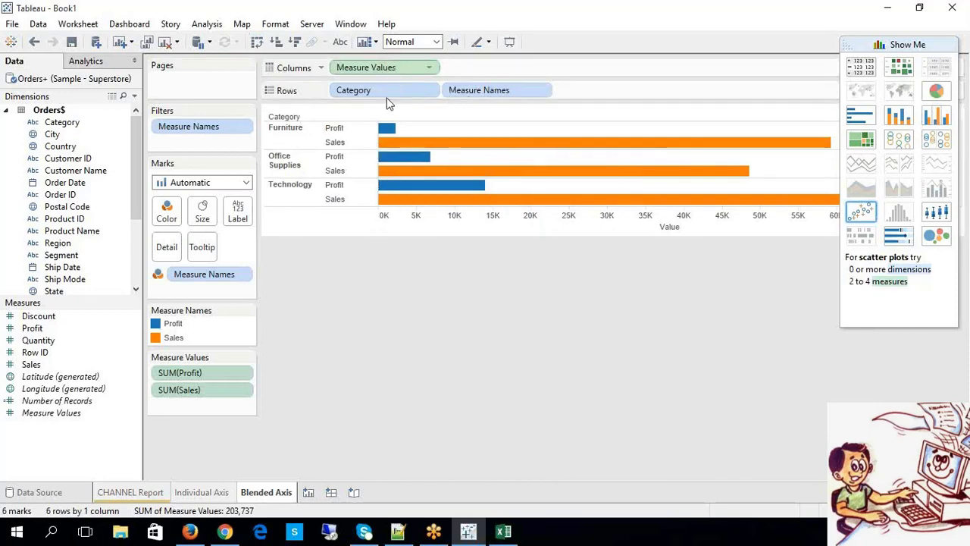
click(301, 129)
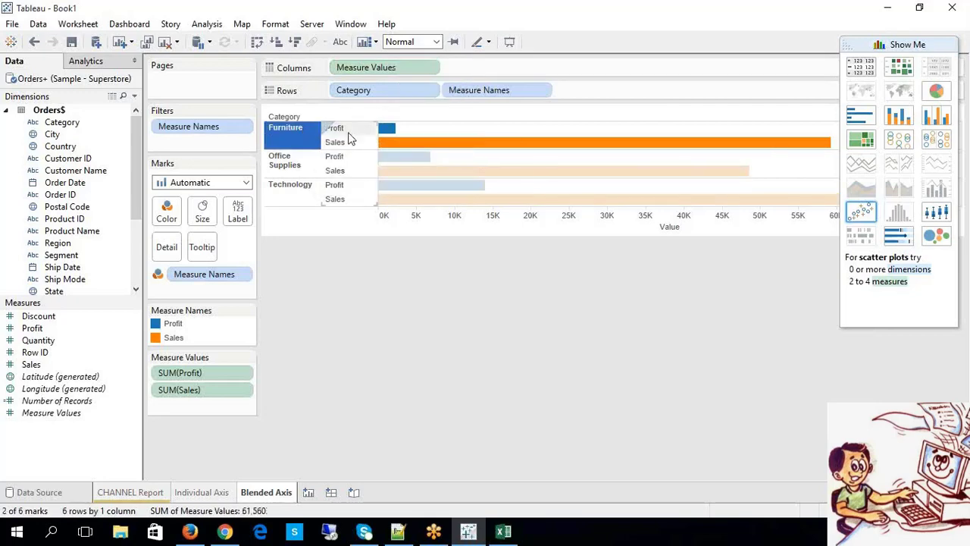
click(337, 143)
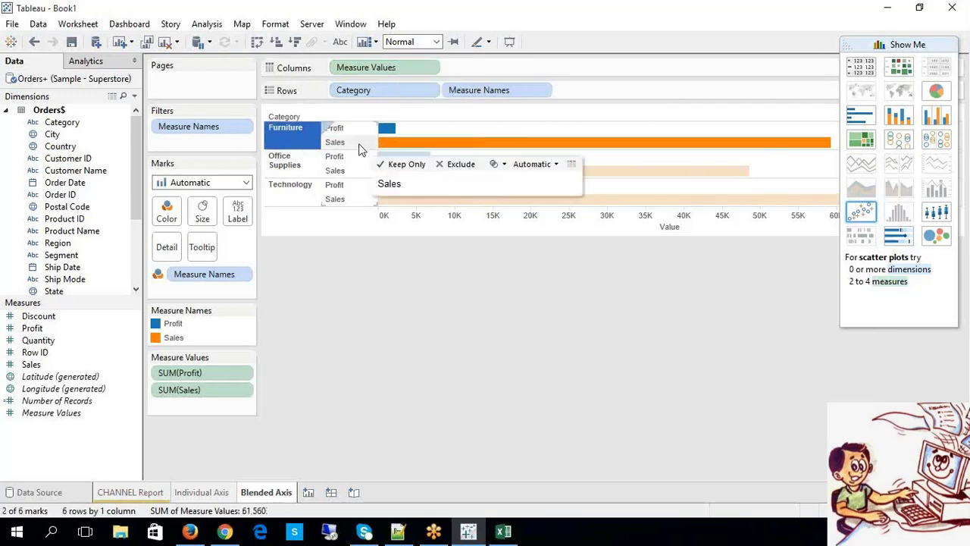
click(351, 125)
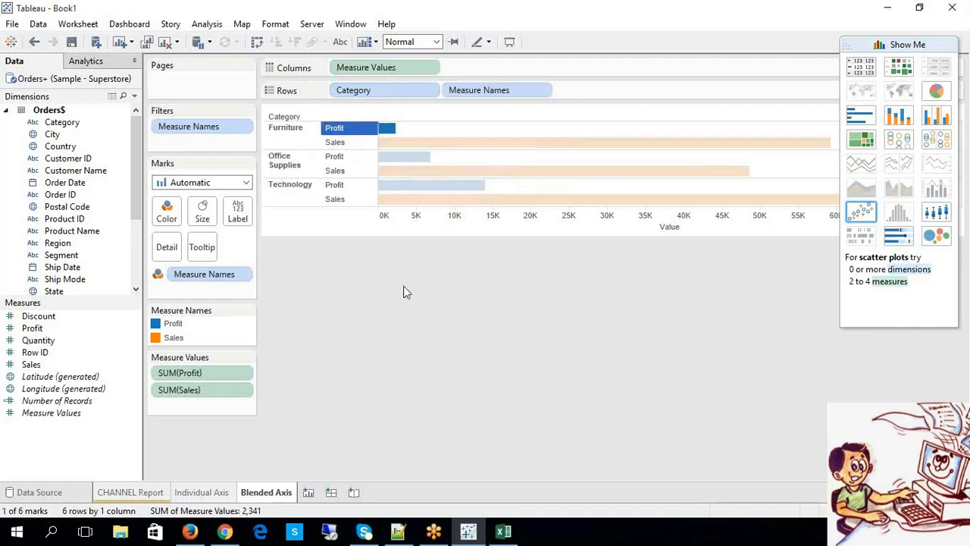
- Add the sum of Quantity to the columns, convert the chart to side-by-side bars and swap its rows and columns
click(435, 376)
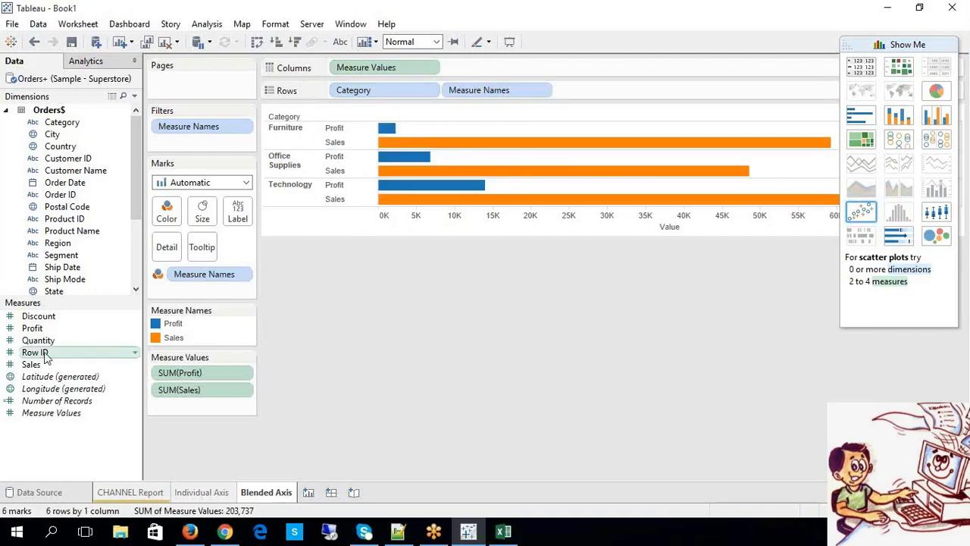
drag(76, 340, 398, 139)
mouse_move(416, 180)
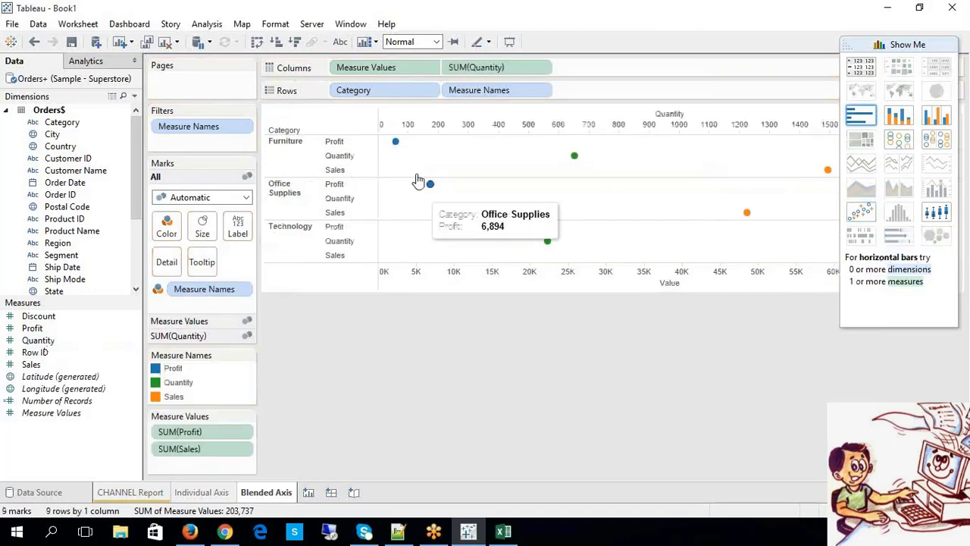
click(936, 116)
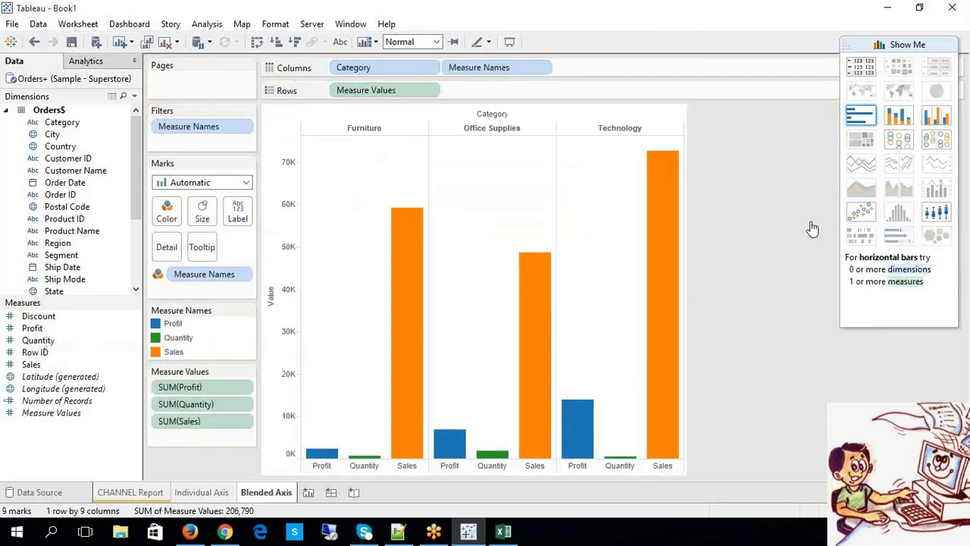
click(258, 42)
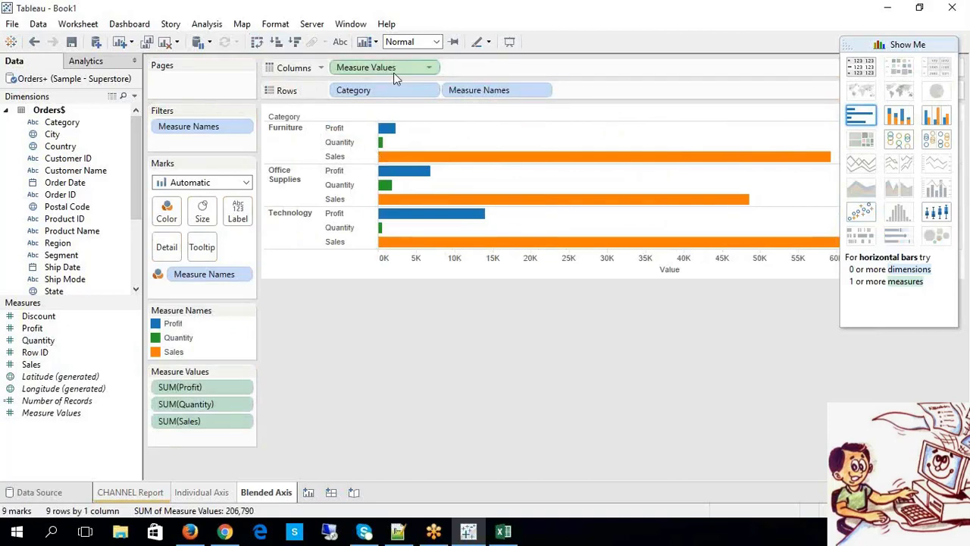
- Remove Measure Values from the columns and both Category and Measure Names from the rows
key(Delete)
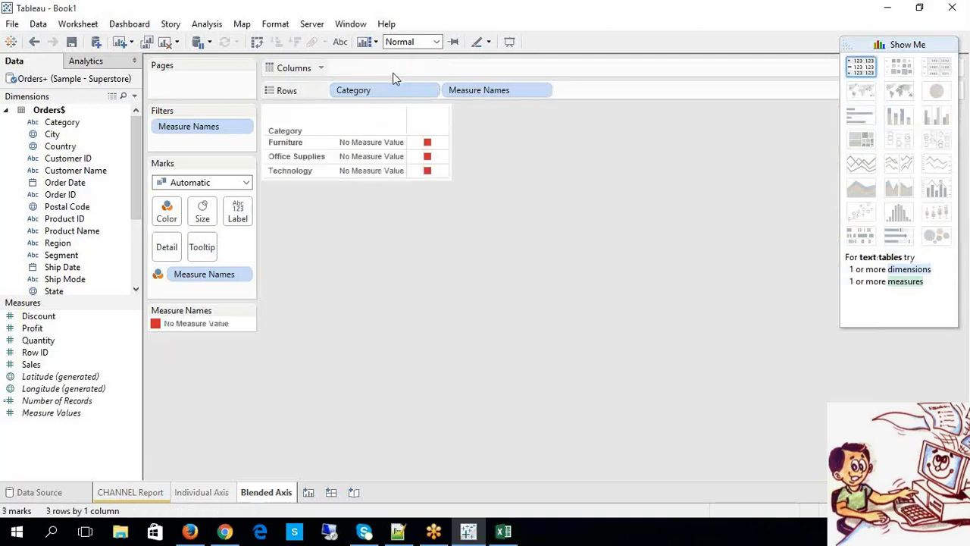
click(395, 92)
key(Delete)
click(410, 88)
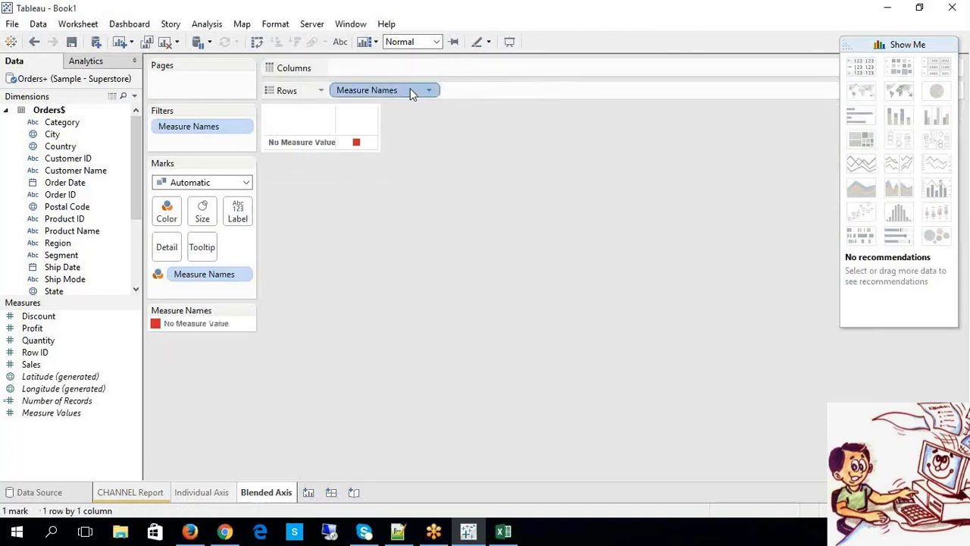
key(Delete)
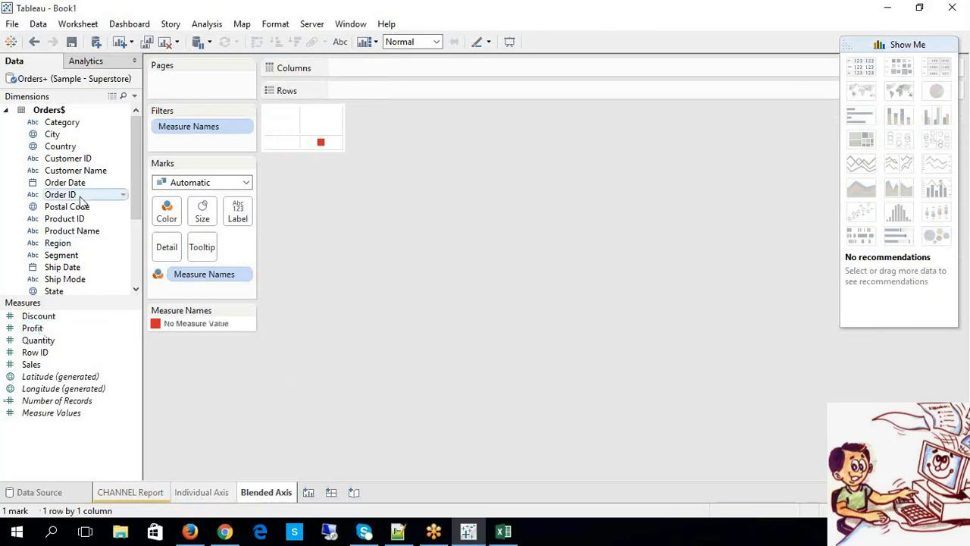
- Place Category on the rows and the sum of Discount on the columns, swapping the orientation and restoring it
drag(72, 123, 341, 96)
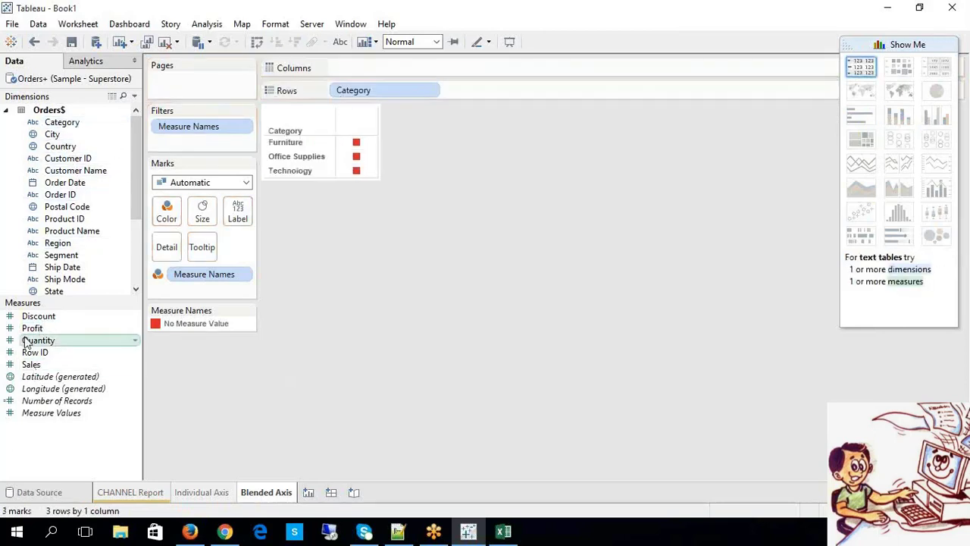
drag(30, 318, 342, 86)
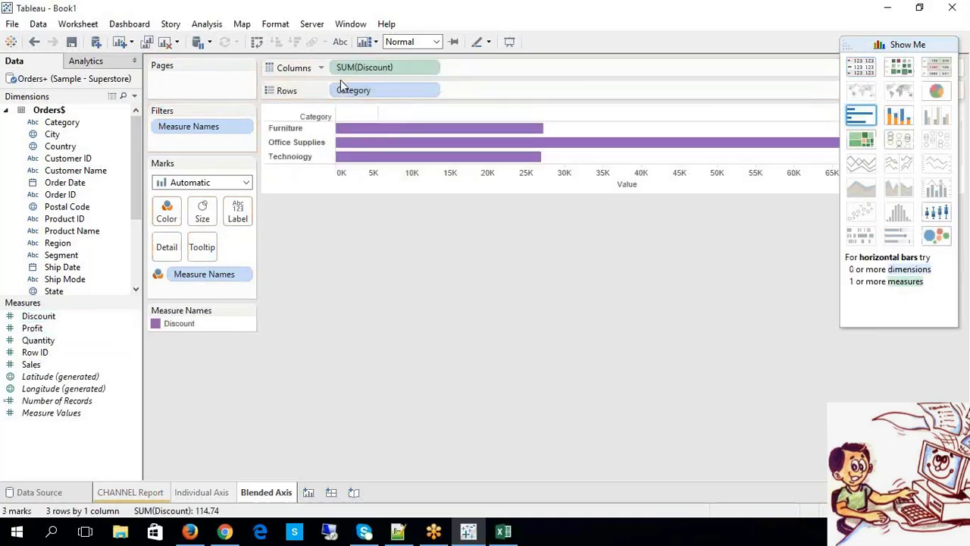
click(258, 43)
click(258, 43)
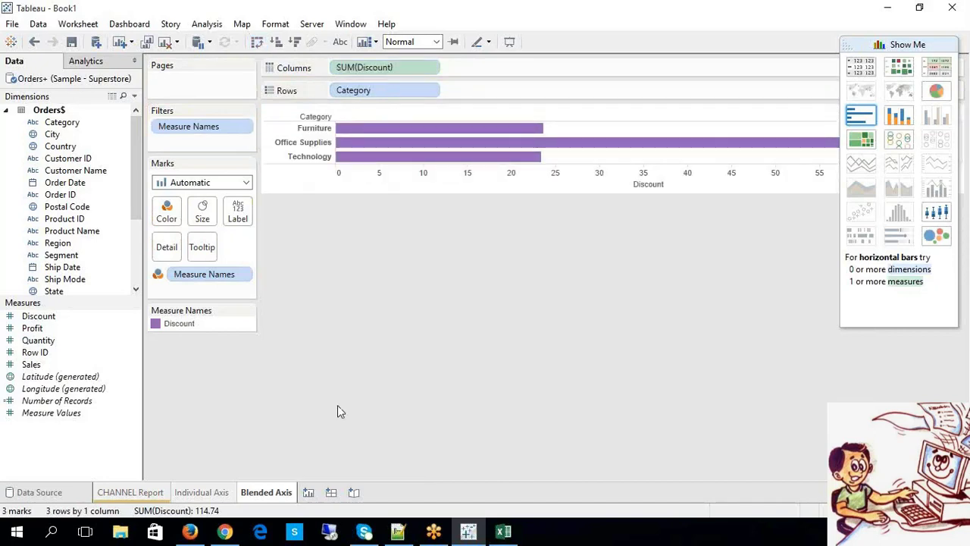
- Add the sum of Profit beside Discount, convert the chart to side-by-side bars and swap its rows and columns
drag(46, 328, 351, 143)
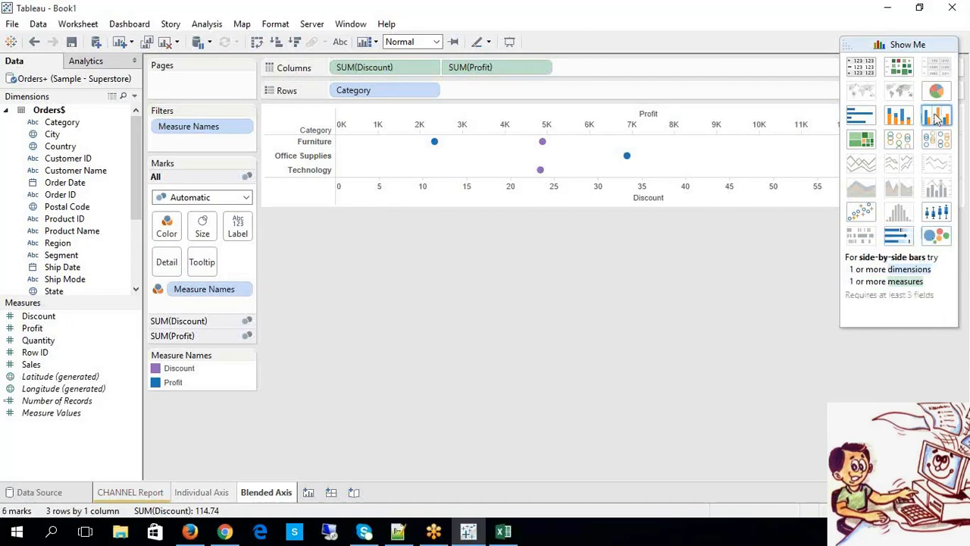
click(938, 116)
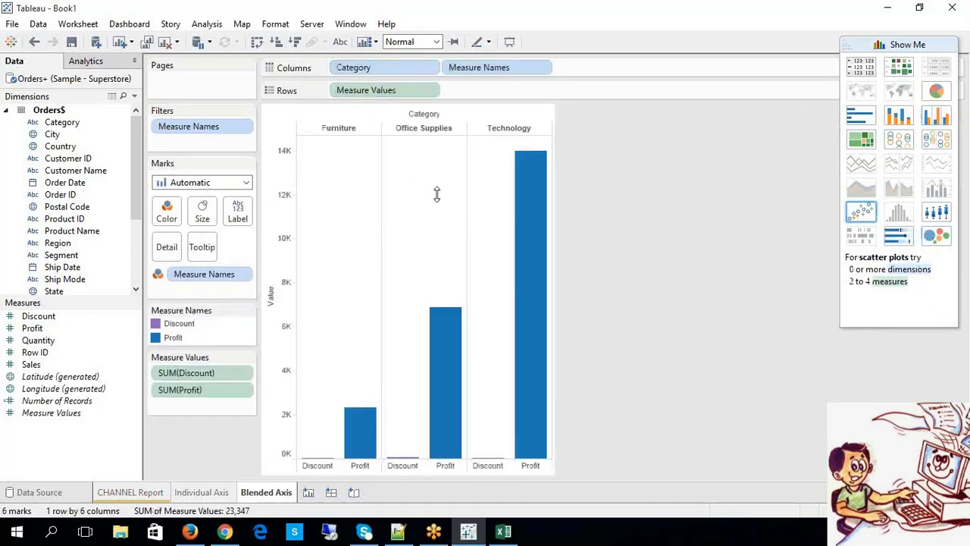
click(257, 42)
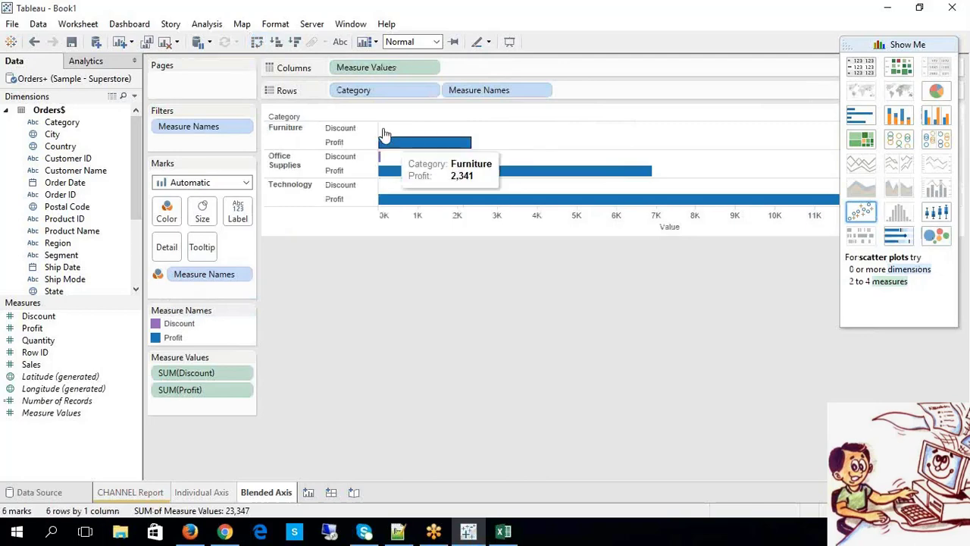
mouse_move(399, 144)
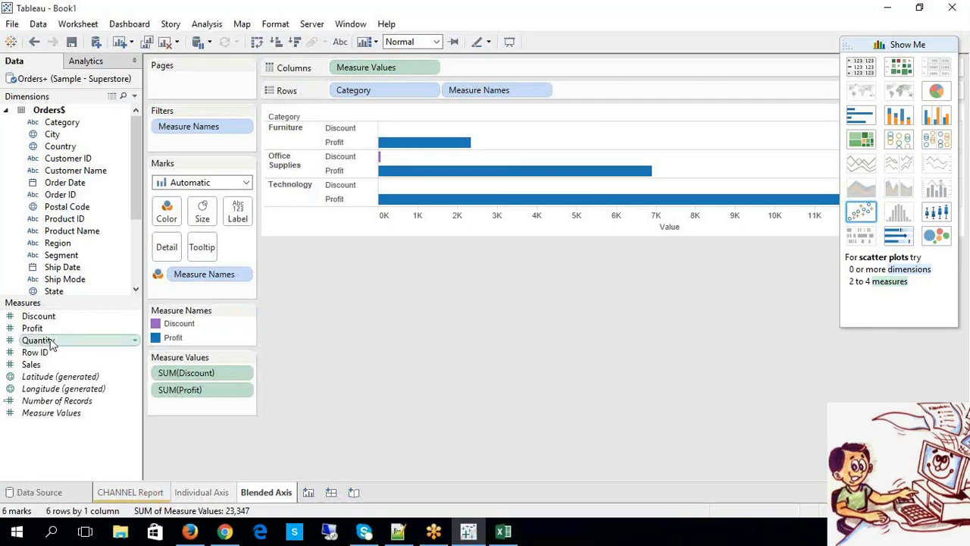
- Add the sum of Quantity to the Discount and Profit chart as horizontal side-by-side bars grouped by Category
drag(49, 343, 421, 147)
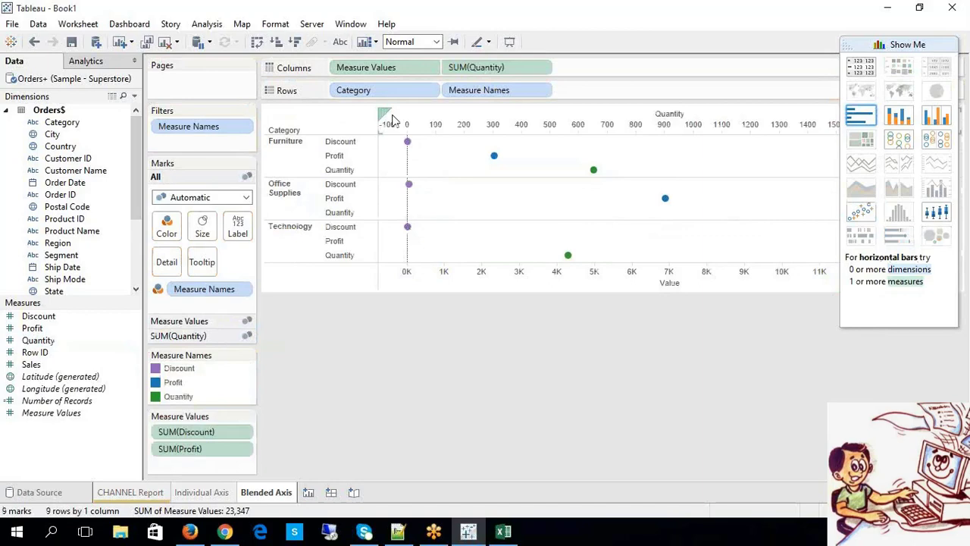
click(257, 42)
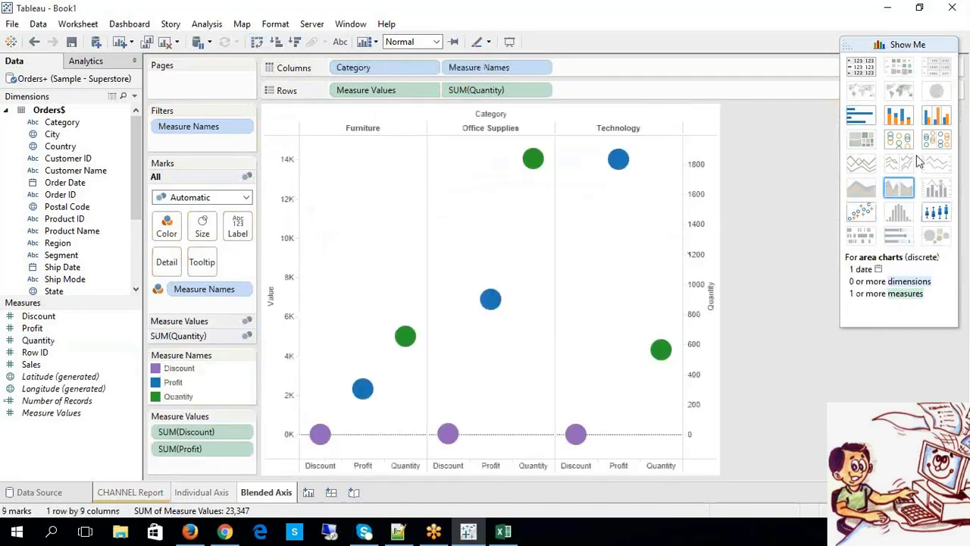
click(937, 117)
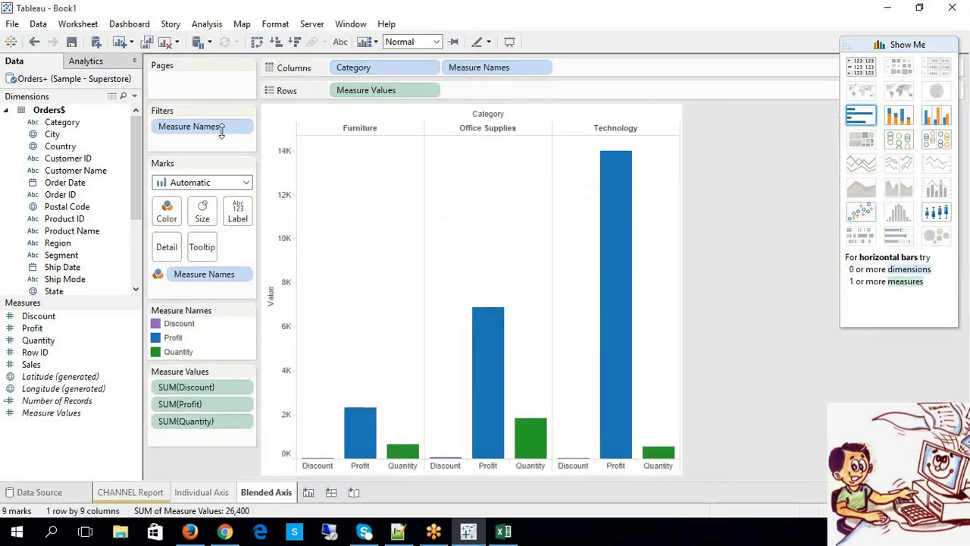
click(256, 42)
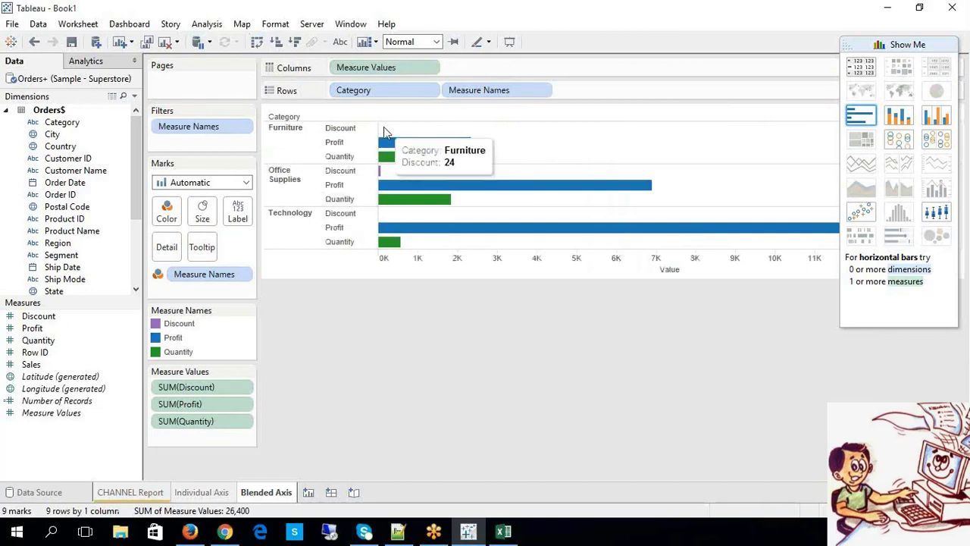
- Select the Discount row under Furniture and exclude the Discount measure from the chart
click(359, 130)
click(393, 216)
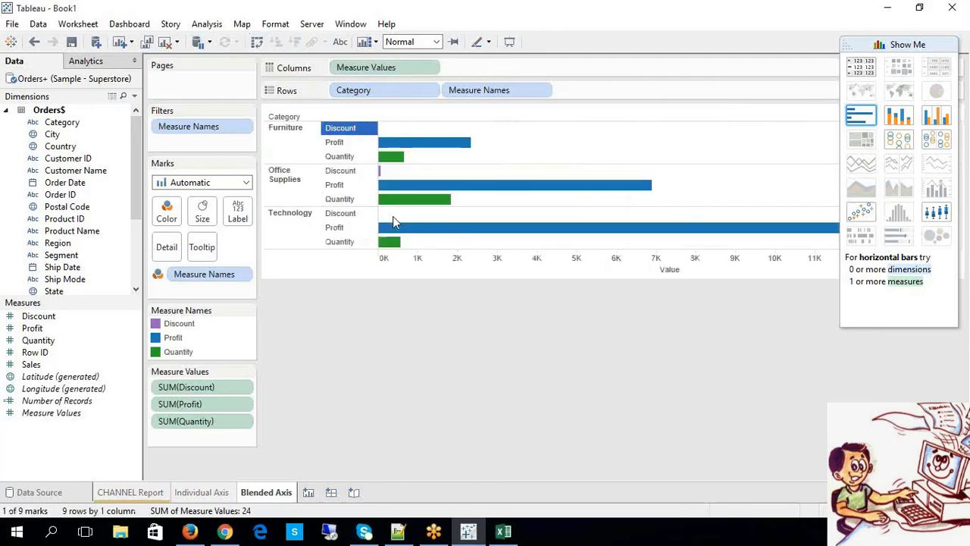
click(225, 388)
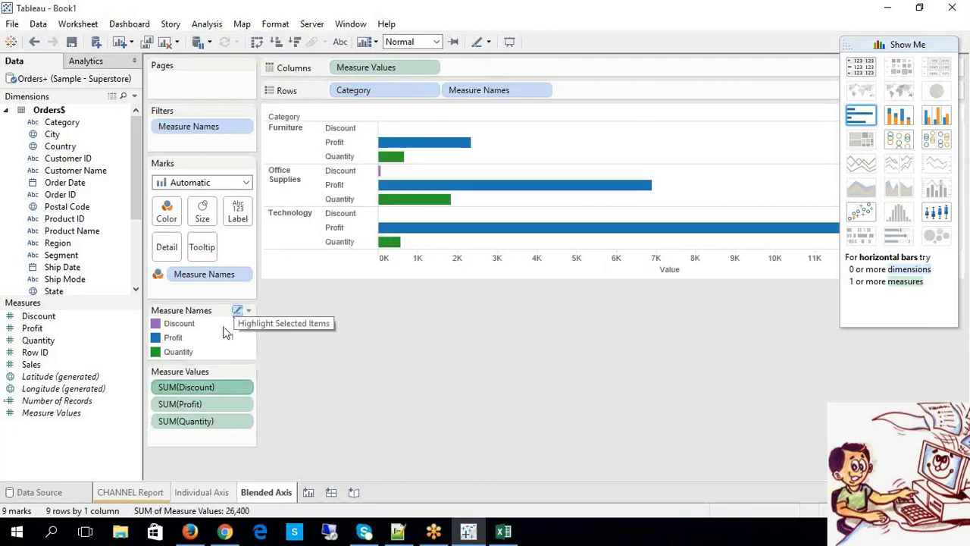
mouse_move(346, 132)
mouse_down()
mouse_move(239, 239)
mouse_move(156, 265)
mouse_up()
click(356, 129)
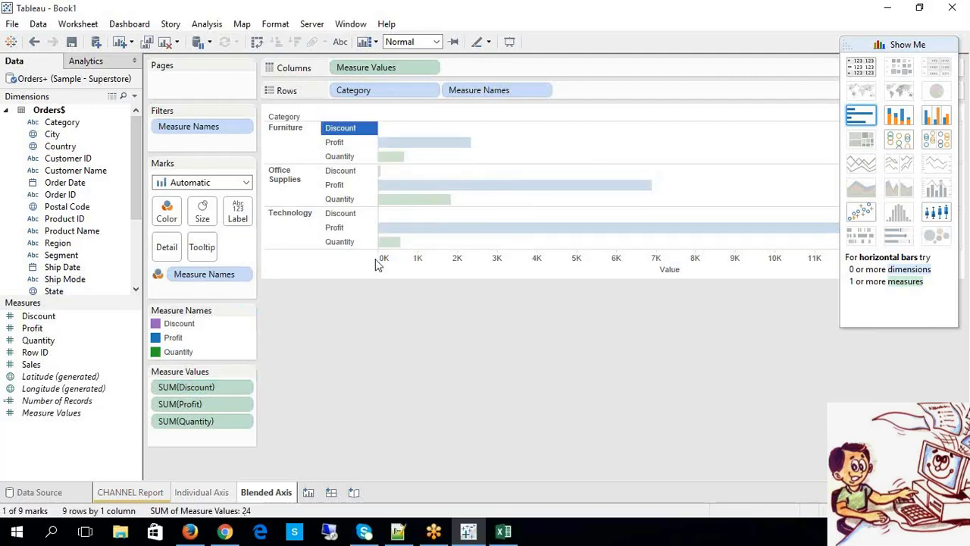
right_click(366, 135)
click(396, 157)
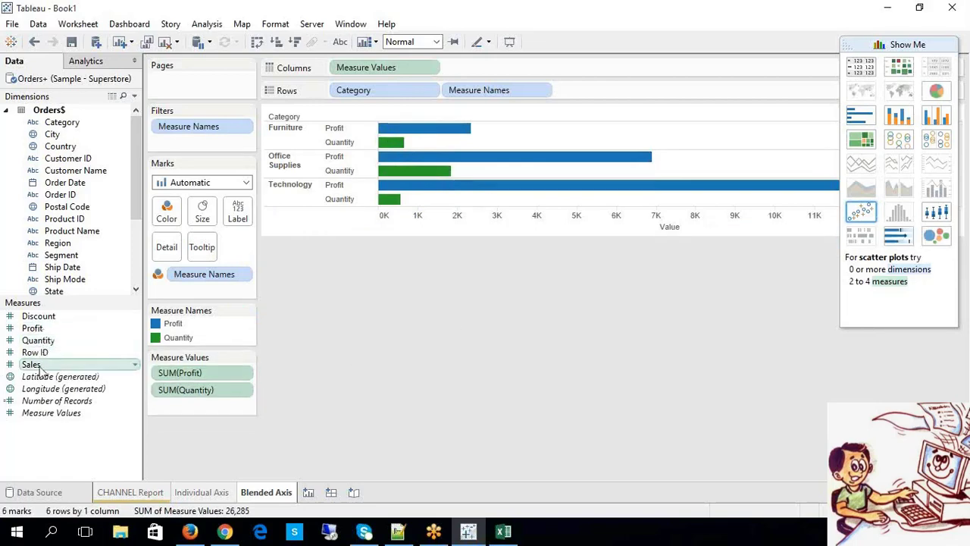
- Add the sum of Sales beside Profit and Quantity as side-by-side bars with Category and Measure Names on the rows
drag(38, 366, 406, 135)
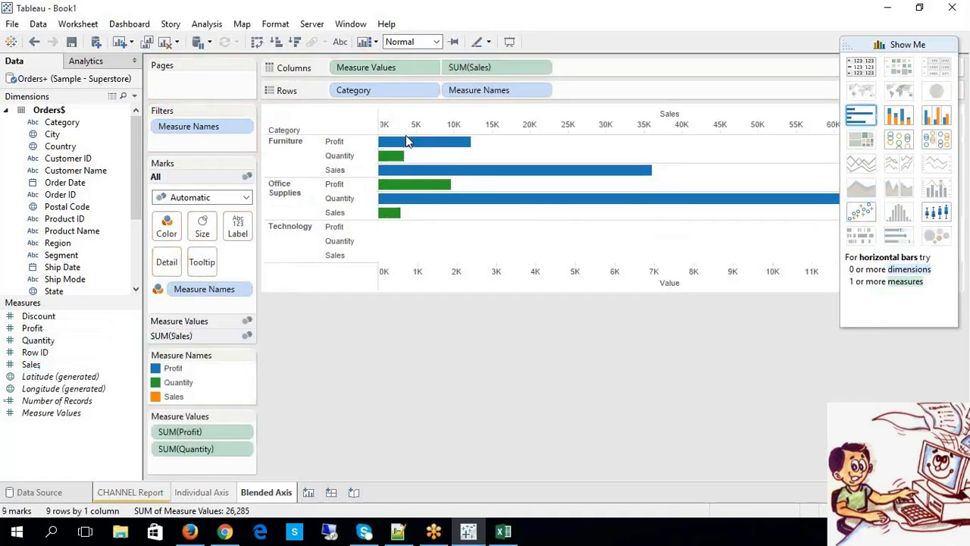
click(257, 44)
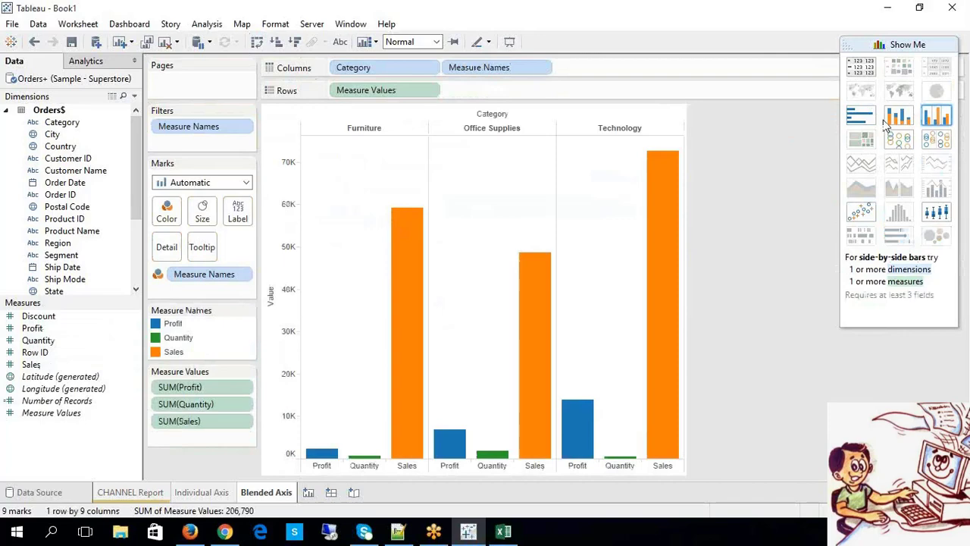
click(257, 41)
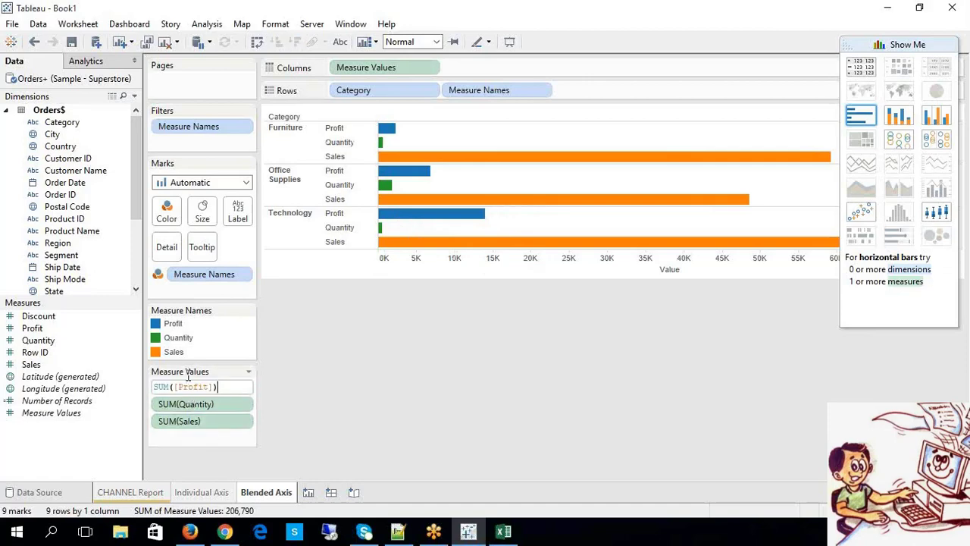
- Highlight the Profit bars through the color legend, view the legend item's options and clear the highlight
click(171, 327)
mouse_move(386, 156)
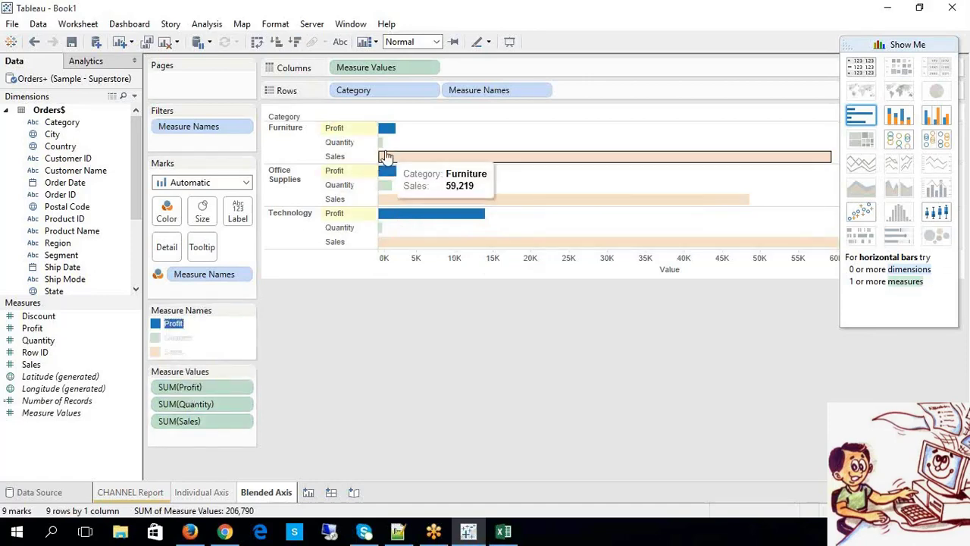
click(346, 395)
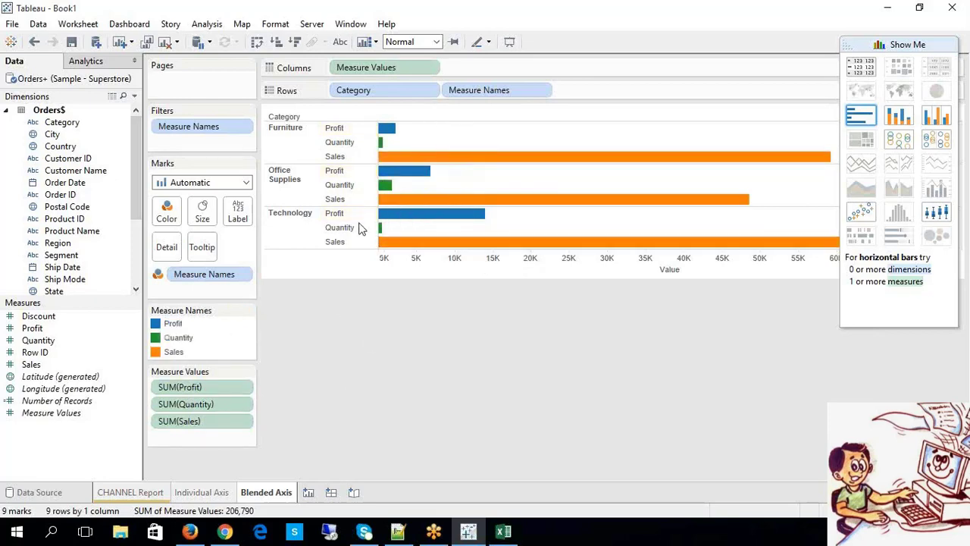
click(173, 326)
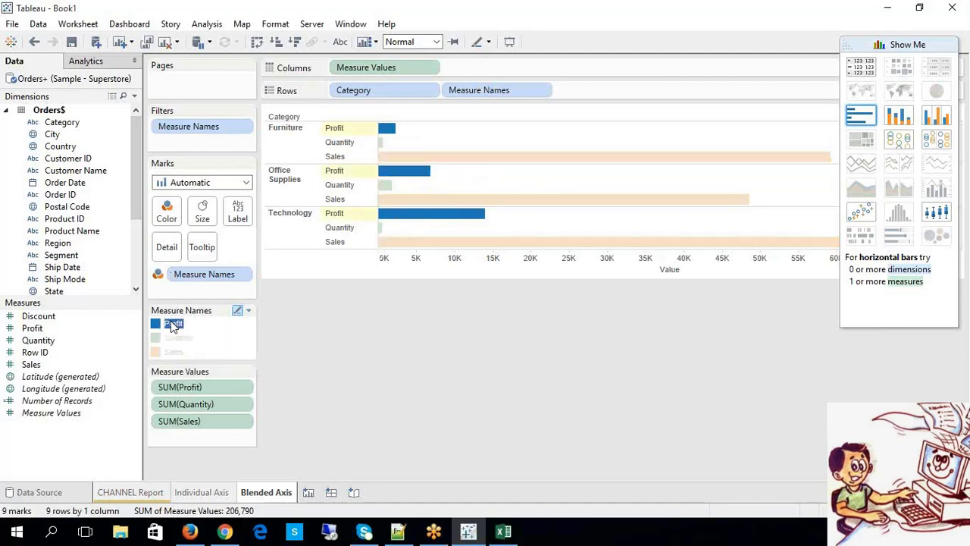
right_click(172, 326)
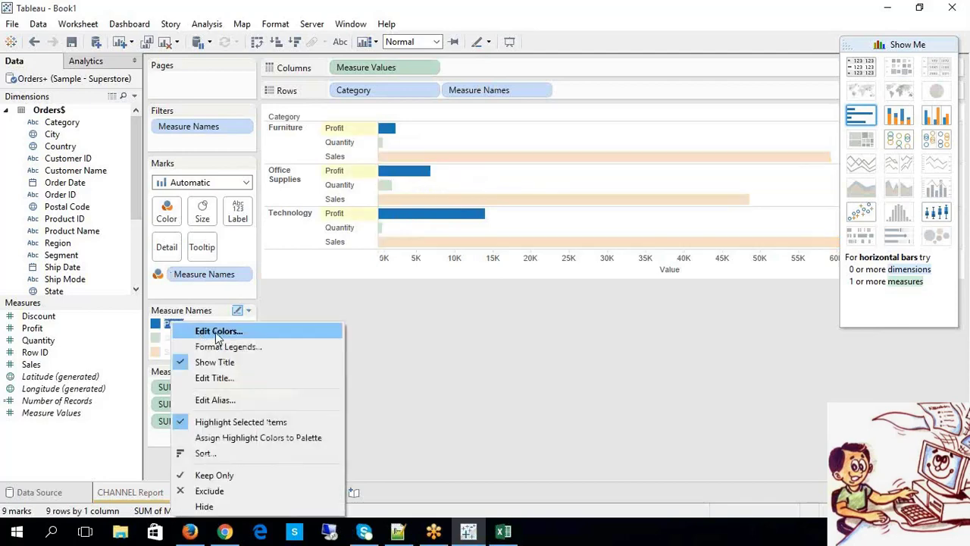
click(518, 342)
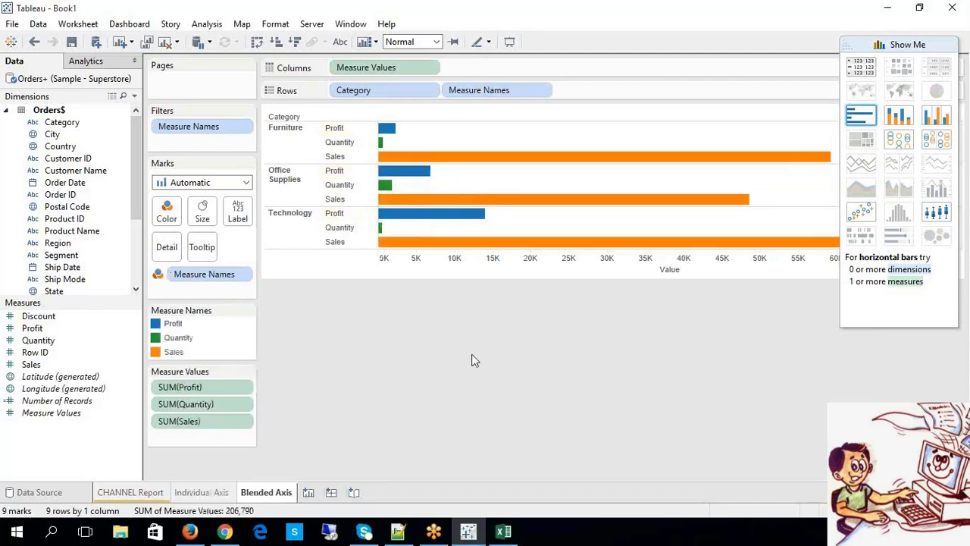
- Show value labels on all bars of the chart and clear the row header selection
click(336, 157)
click(338, 128)
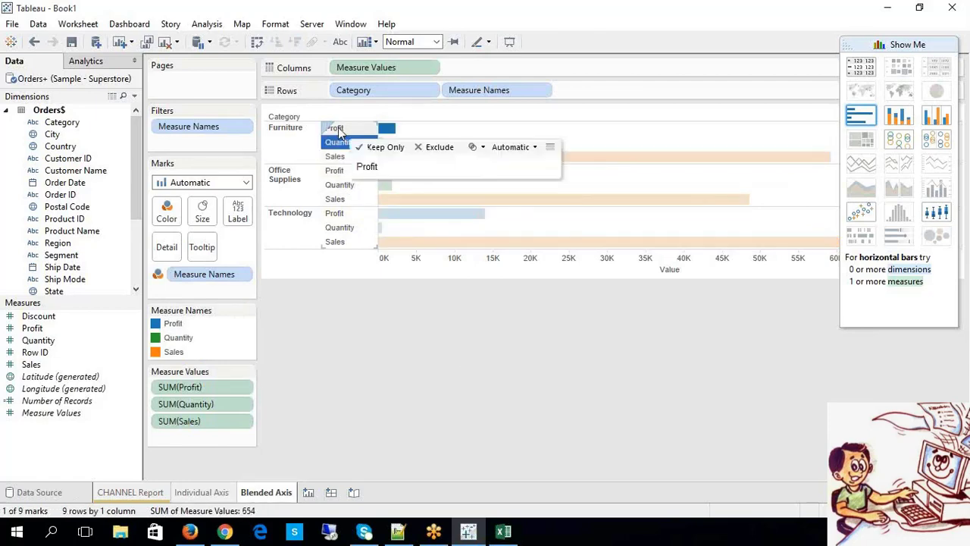
click(339, 42)
click(486, 383)
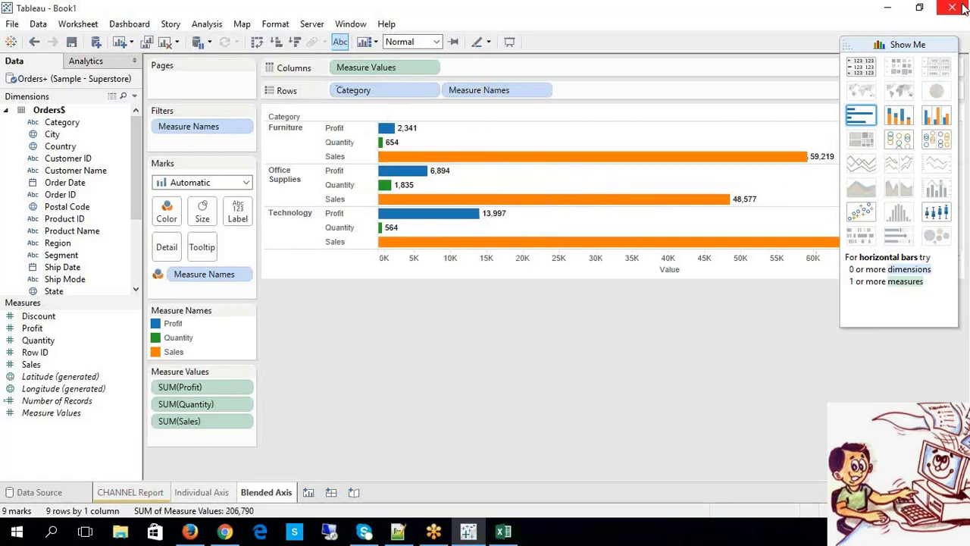
- Collapse the Show Me chart types and display the worksheet's summary card
click(879, 45)
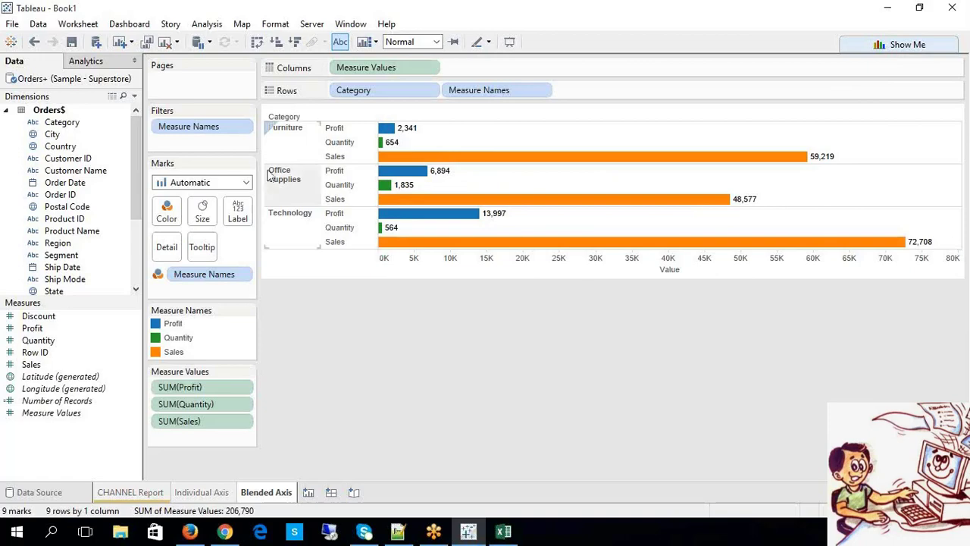
click(78, 24)
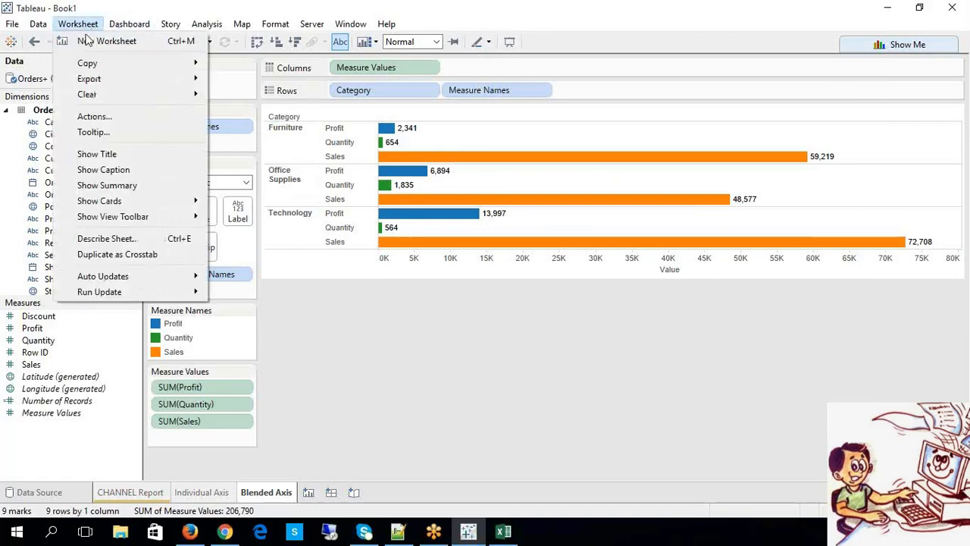
click(106, 185)
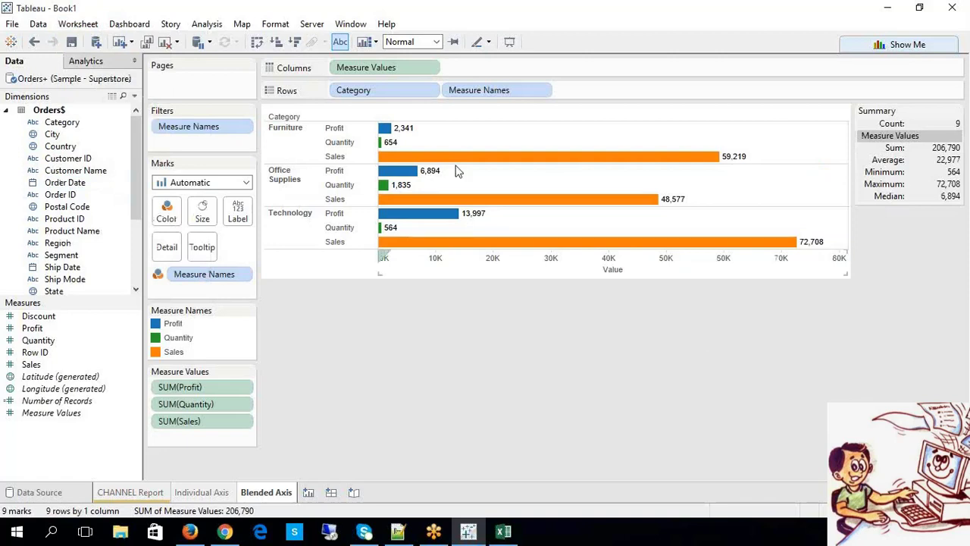
- Hide the worksheet's summary card
click(126, 28)
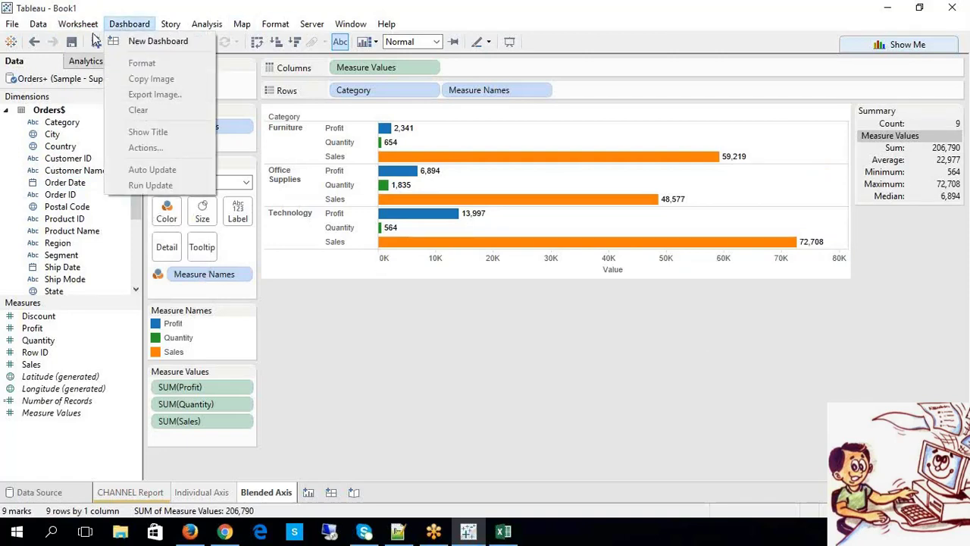
click(102, 185)
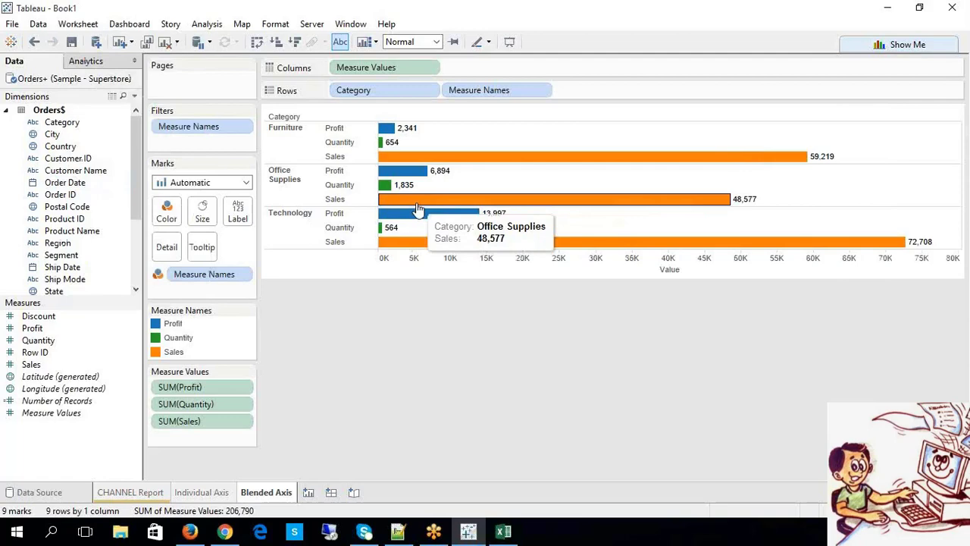
- Switch to the Excel notes and review the Blended Axis definition with its manual and automatic methods, comparing them with the Tableau chart
click(503, 532)
double_click(142, 287)
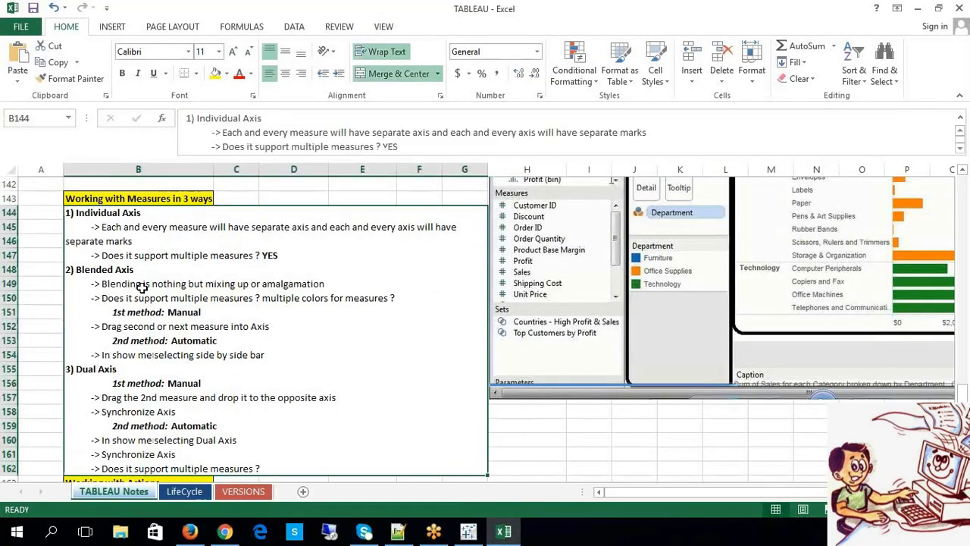
drag(102, 284, 330, 283)
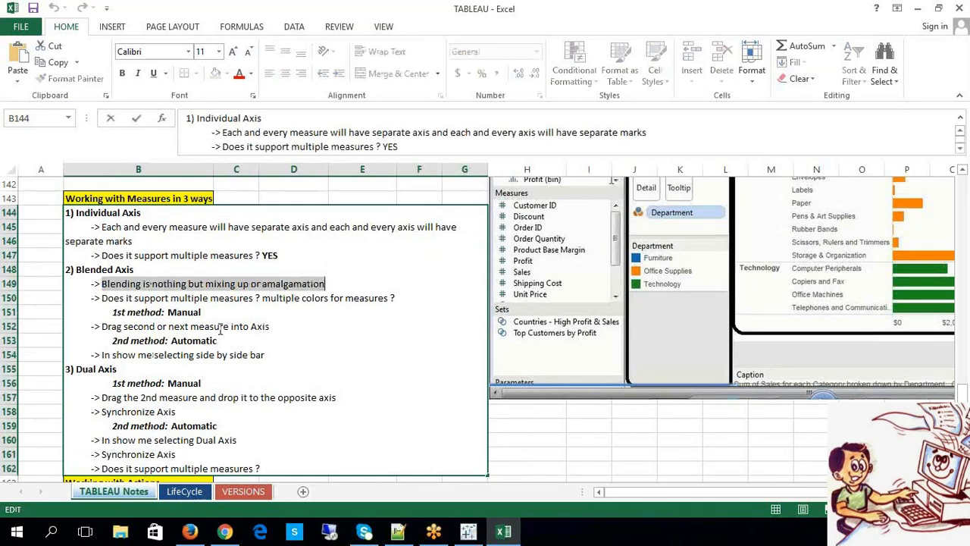
drag(112, 312, 209, 312)
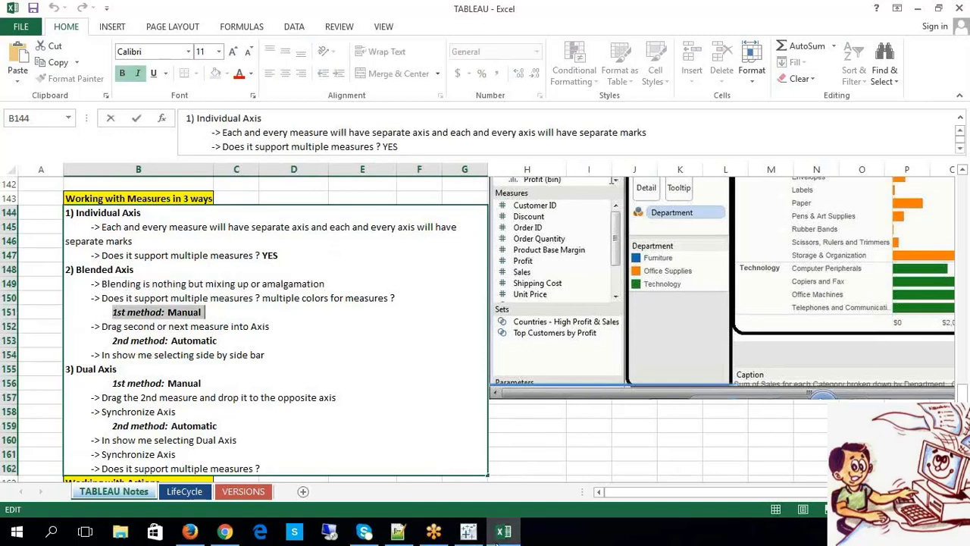
click(497, 542)
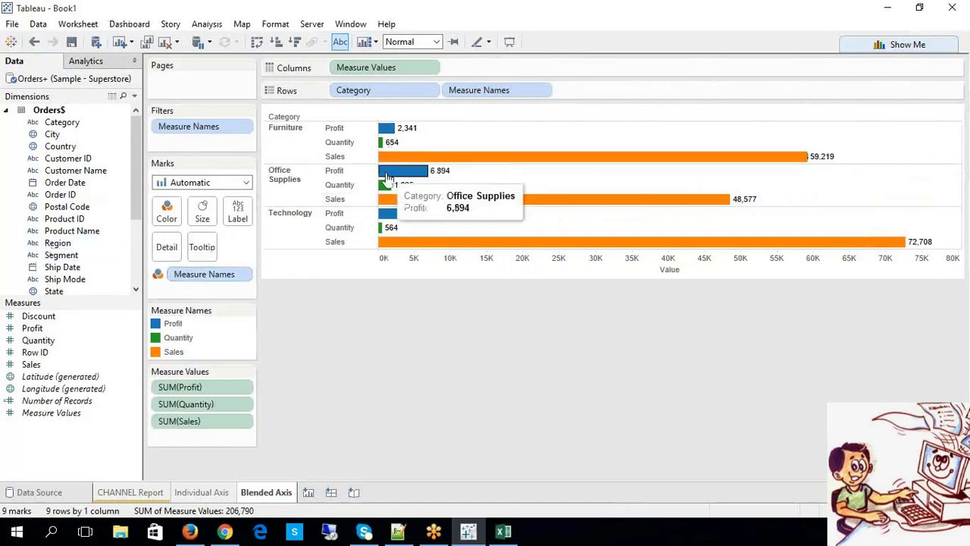
click(507, 539)
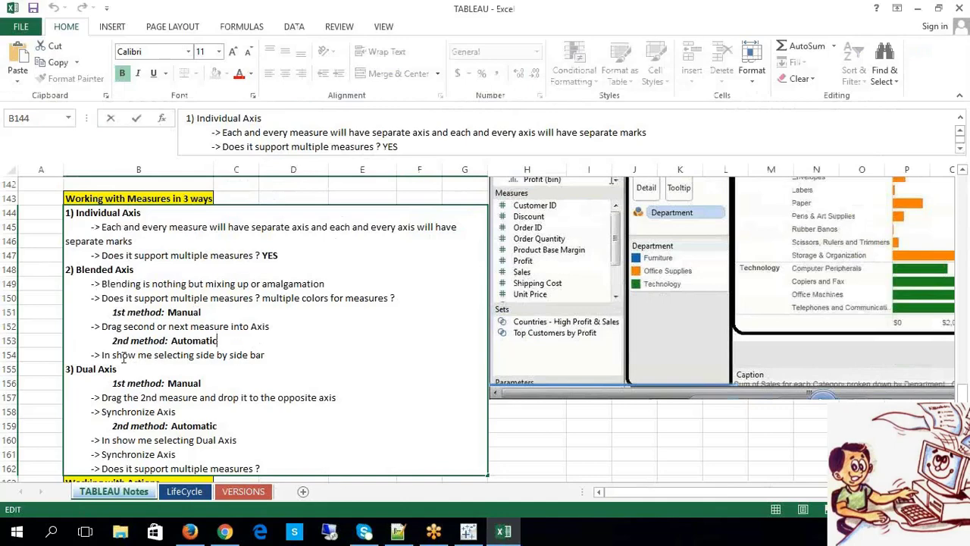
drag(104, 355, 270, 356)
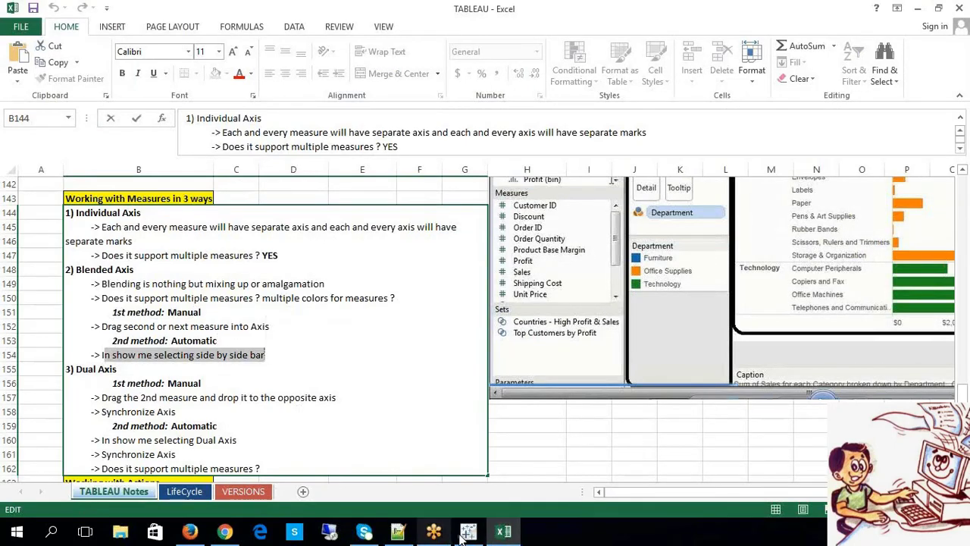
- Switch to Tableau, view the Show Me chart types and collapse them again
click(467, 531)
click(894, 44)
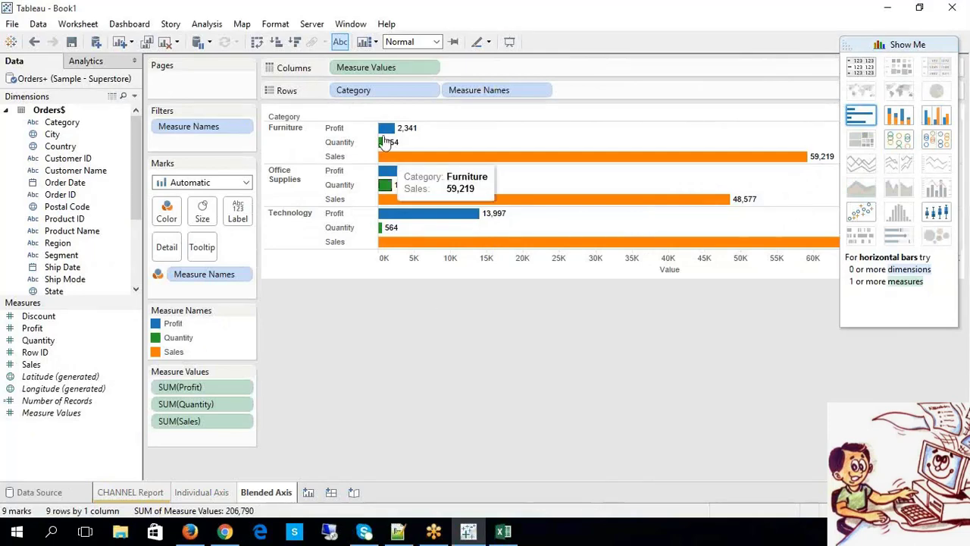
click(849, 47)
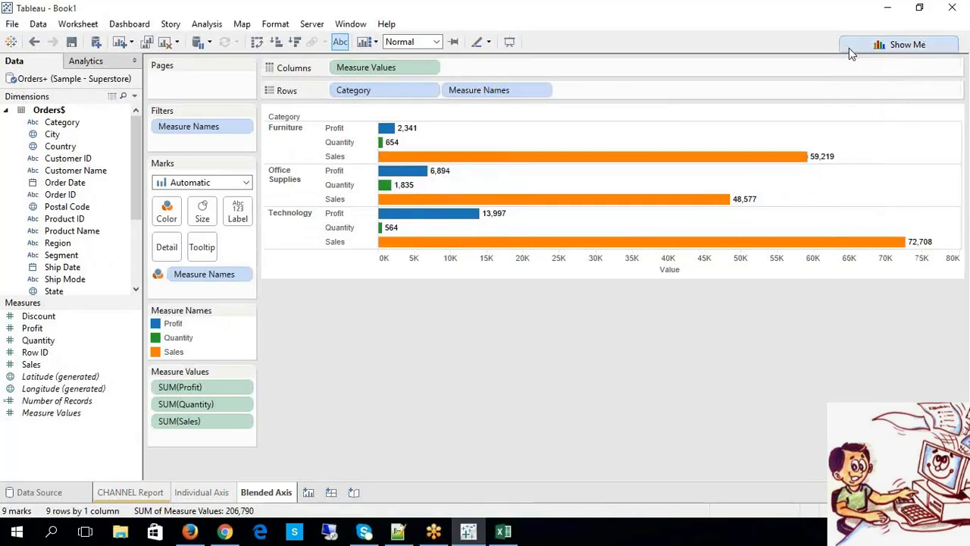
- View the summary data behind the Furniture Sales bar, close it, and check the worksheet's card options without changing them
mouse_move(399, 161)
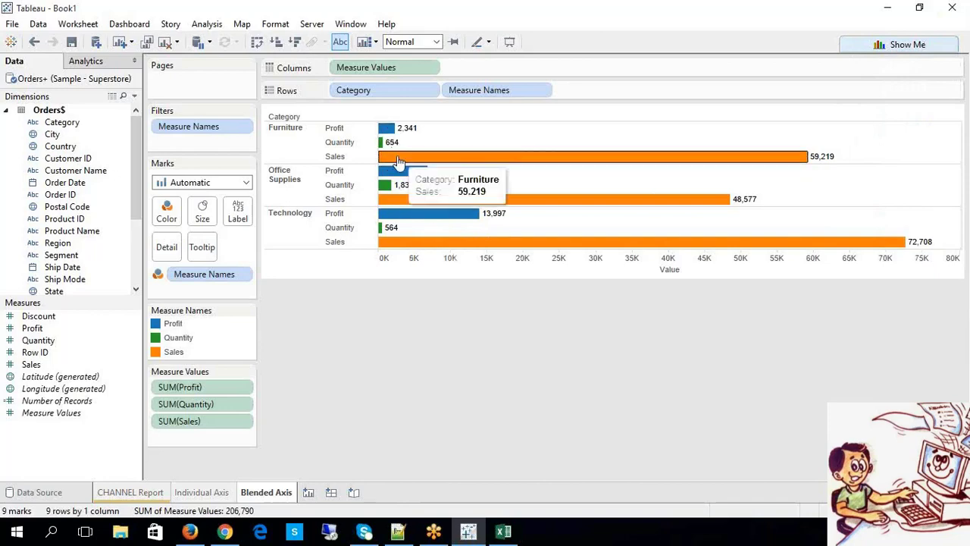
right_click(398, 162)
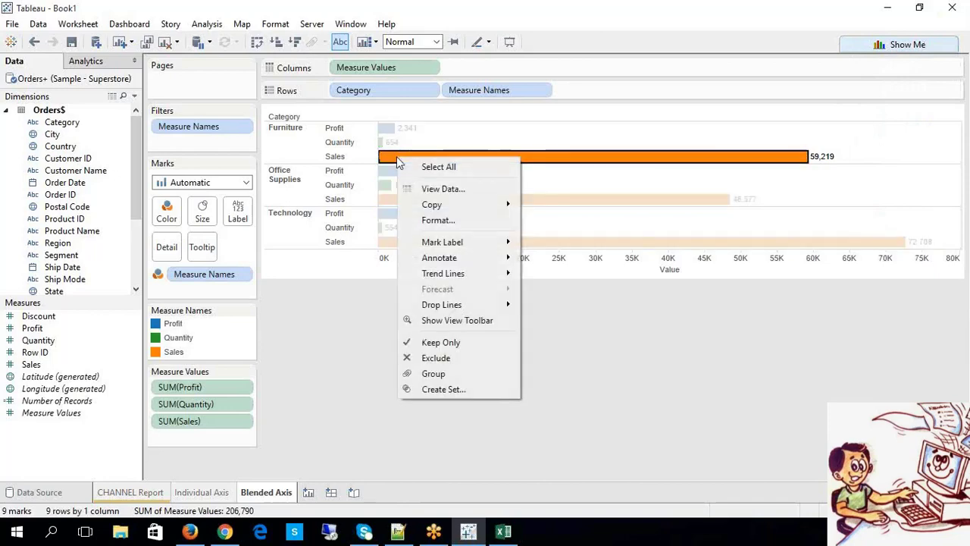
click(407, 187)
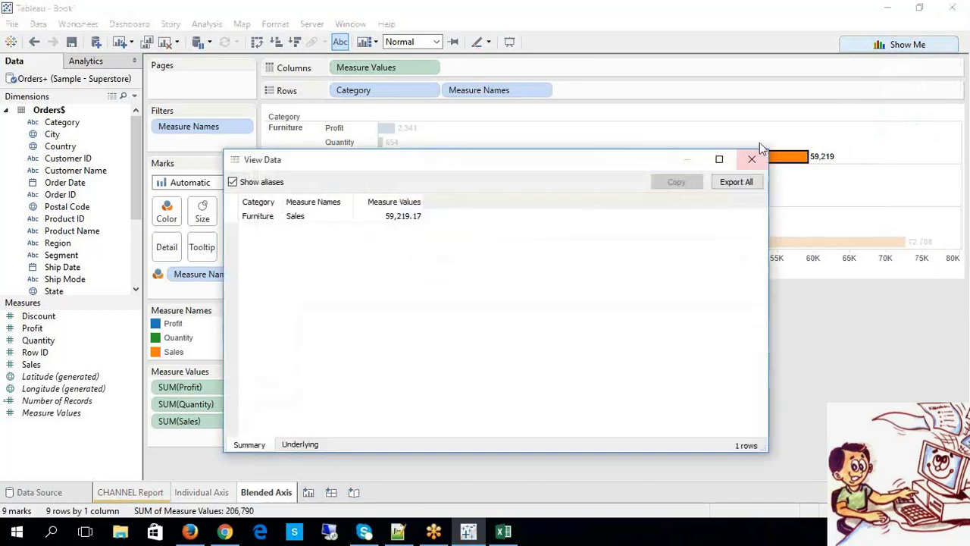
click(750, 159)
right_click(331, 273)
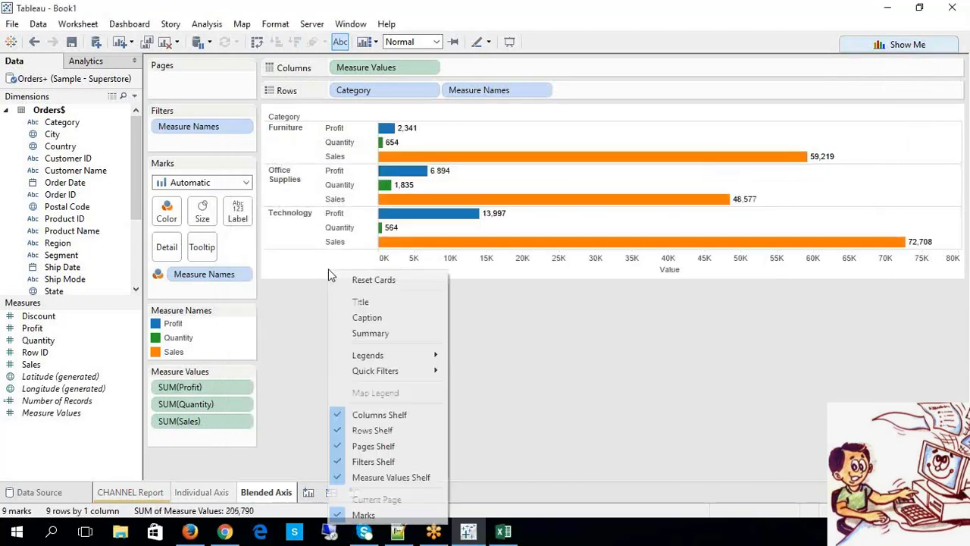
click(554, 374)
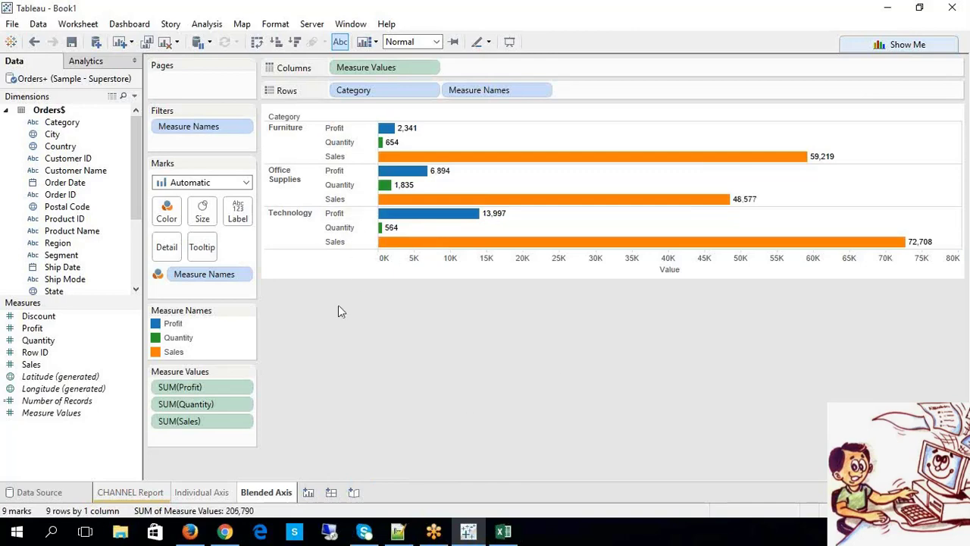
- Switch to the Excel notes and highlight the Blended Axis question about supporting multiple measures
click(504, 532)
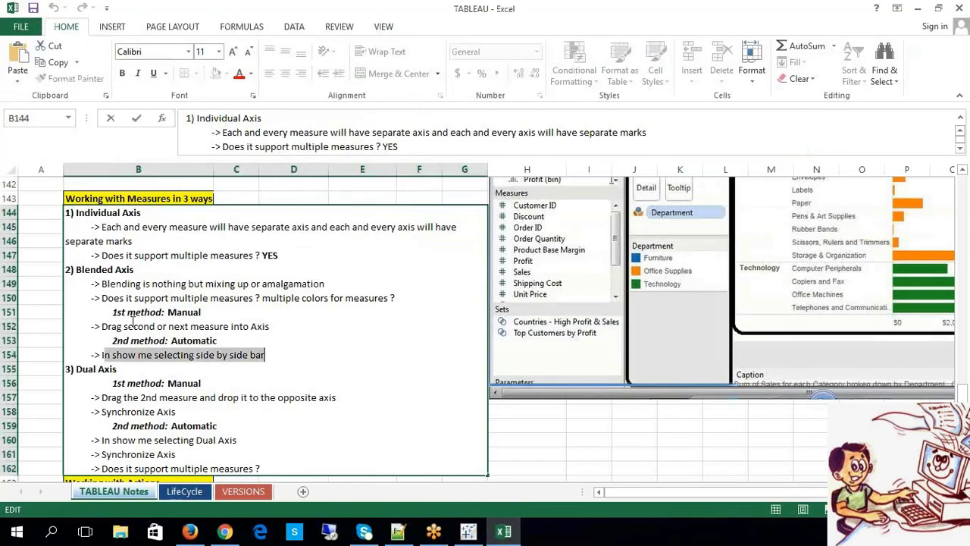
click(265, 367)
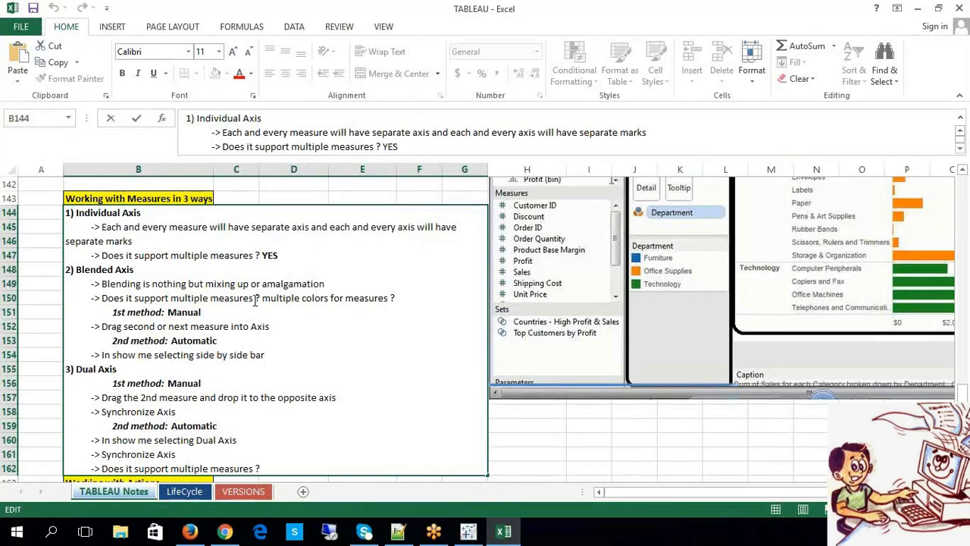
drag(255, 300, 101, 298)
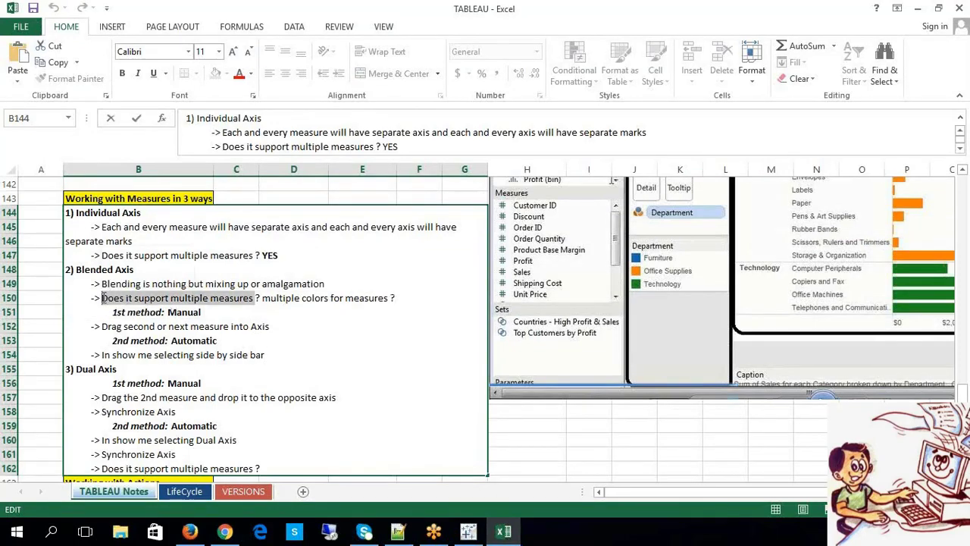
- Switch to Tableau, highlight the Furniture Profit and Quantity bars one after the other, and clear the selection
click(468, 531)
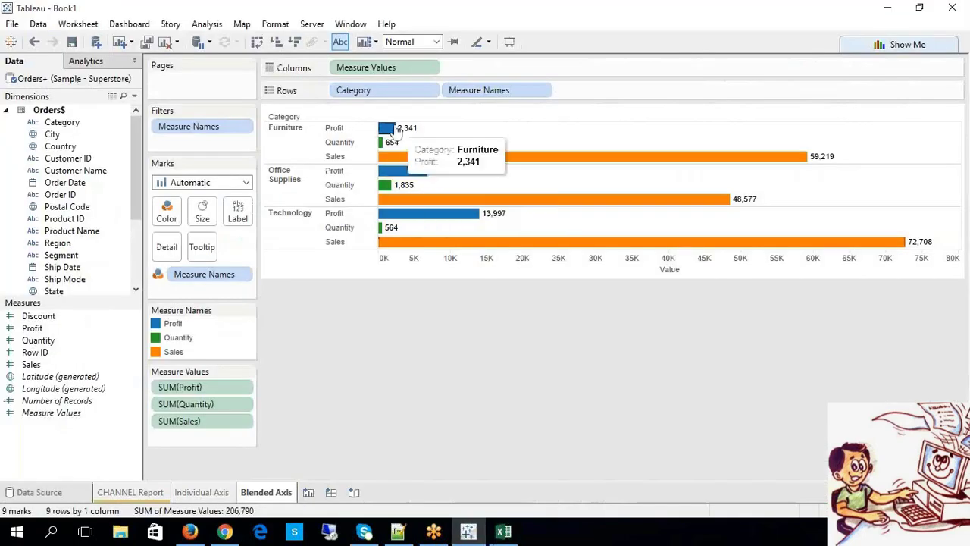
click(390, 129)
click(384, 143)
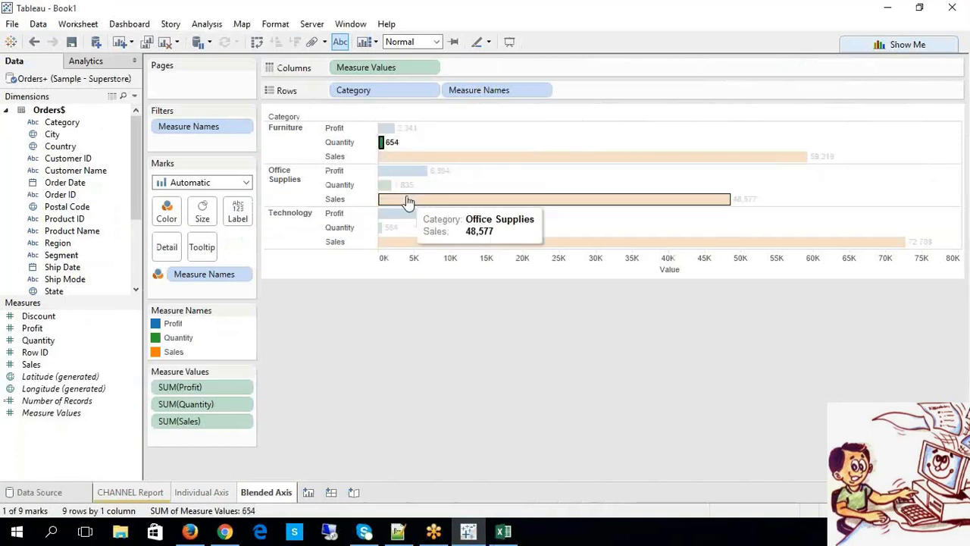
click(435, 357)
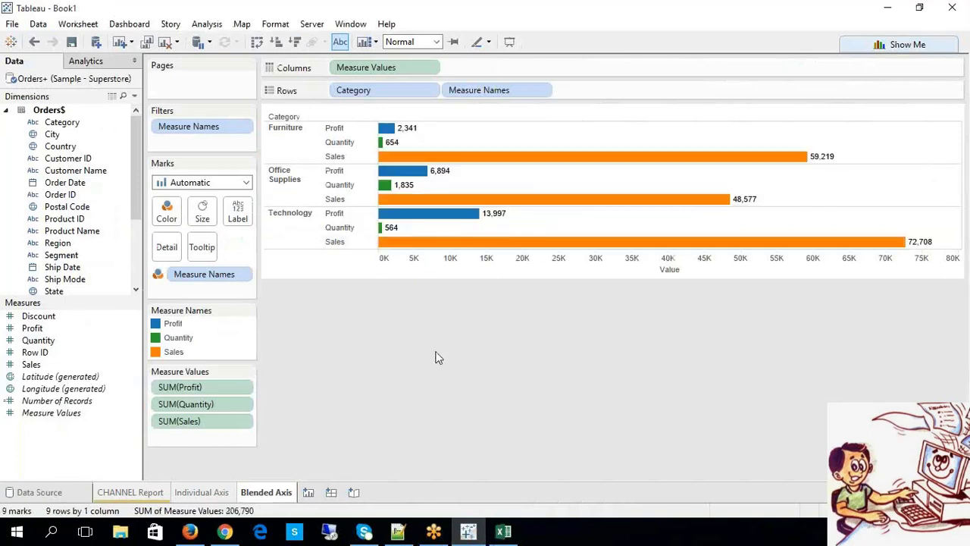
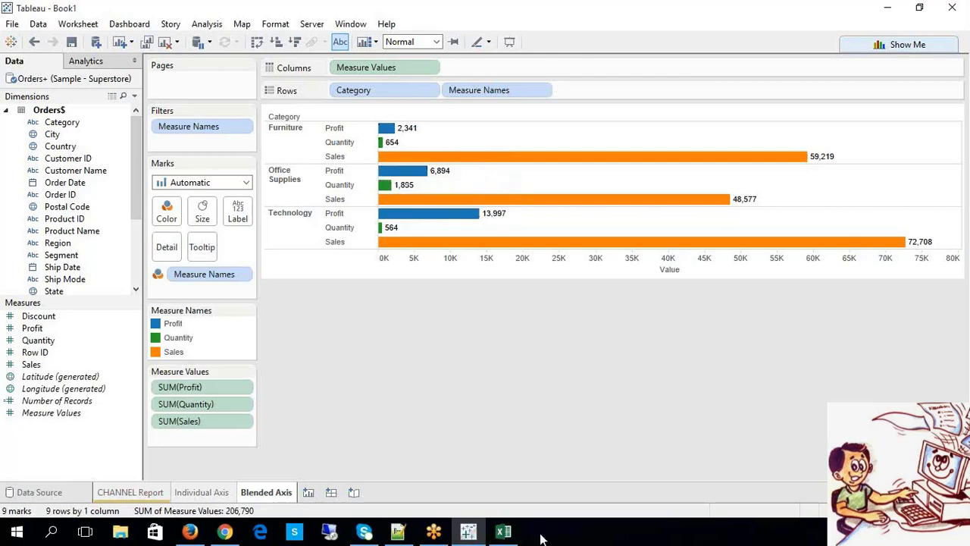
- In the Excel notes, answer the Blended Axis question on multiple measures and colors with YES in bold
click(503, 531)
click(332, 284)
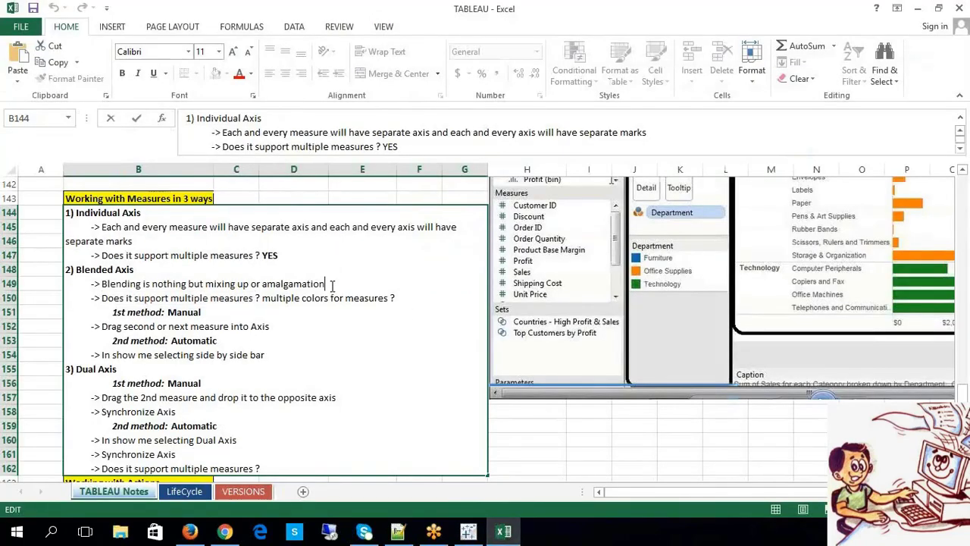
click(429, 298)
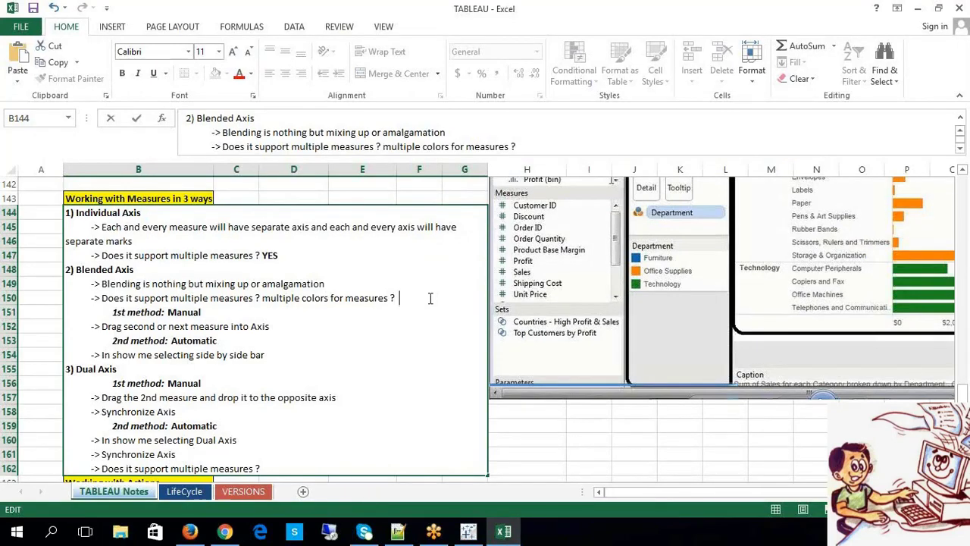
text(YES)
drag(430, 298, 398, 298)
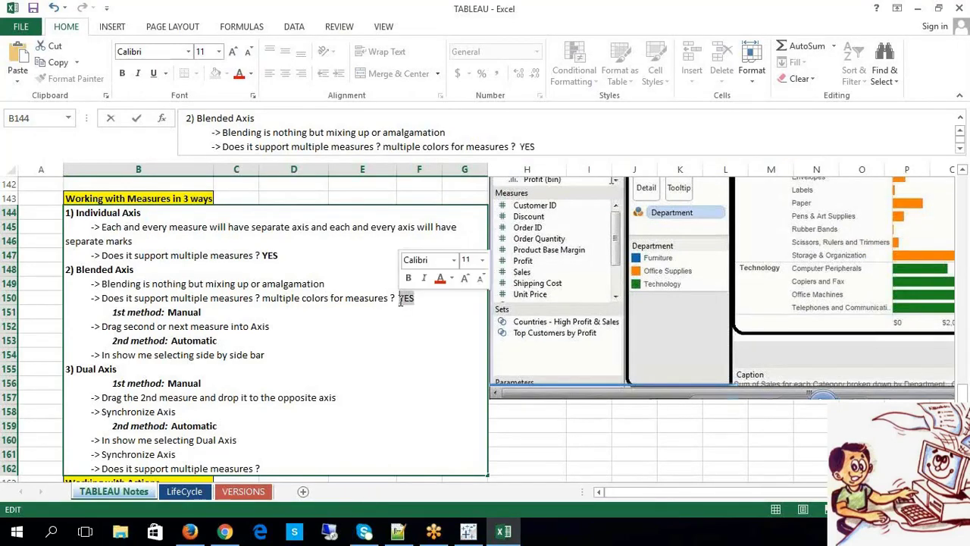
key(ctrl+b)
click(603, 441)
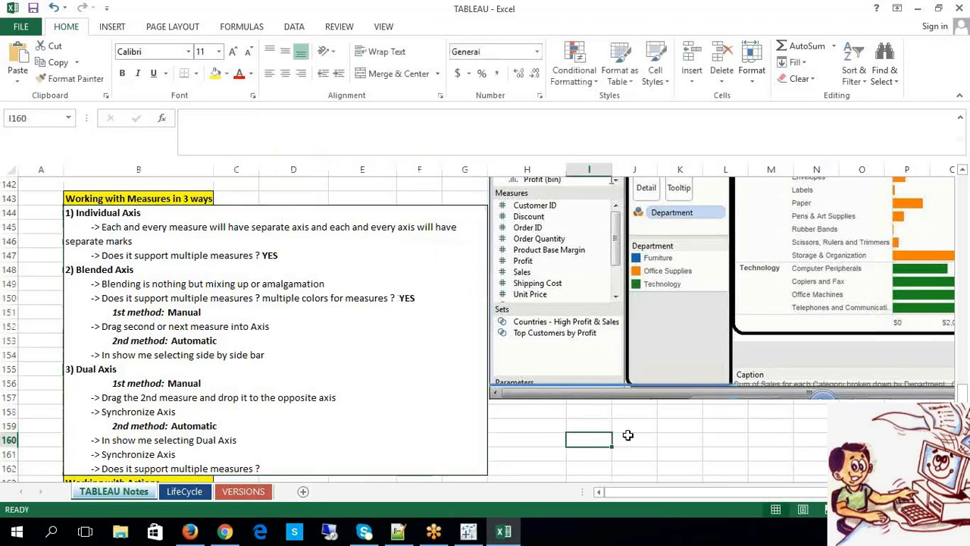
click(422, 340)
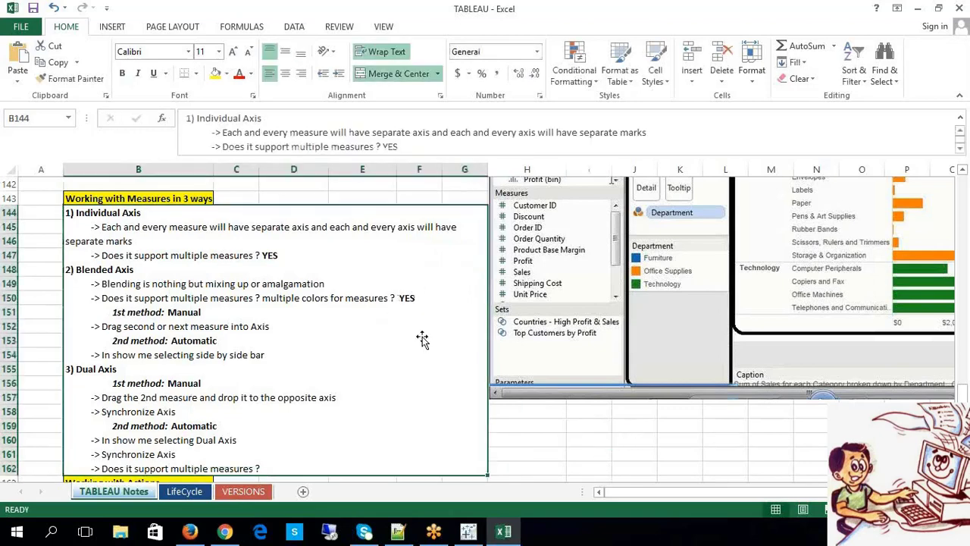
click(589, 412)
click(597, 453)
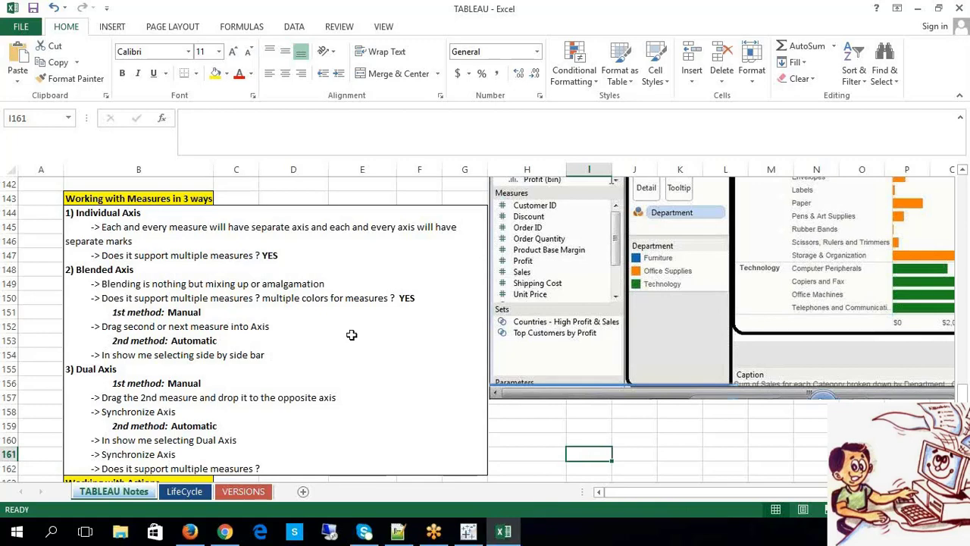
- Switch to Tableau and convert the Blended Axis chart to side-by-side bars using Show Me
key(alt+Tab)
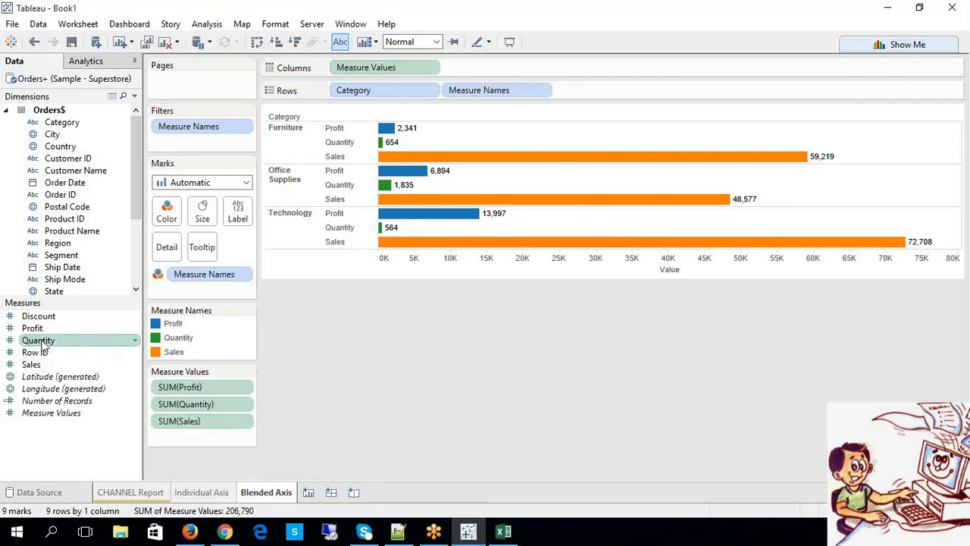
drag(38, 341, 43, 377)
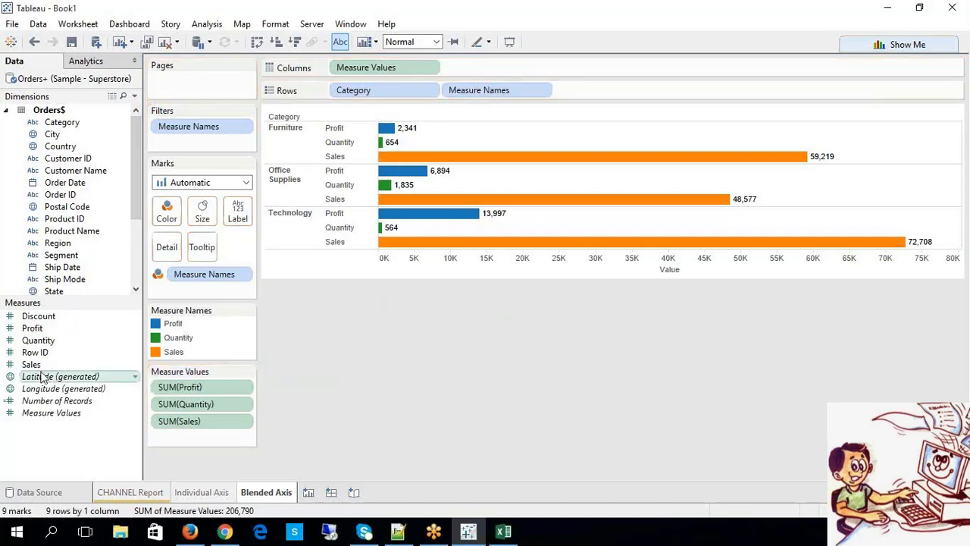
click(902, 47)
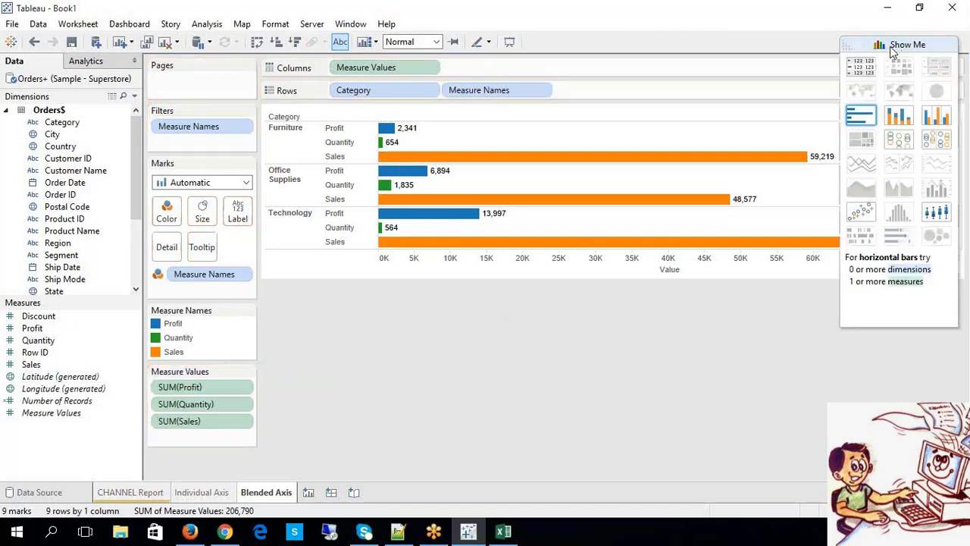
click(935, 120)
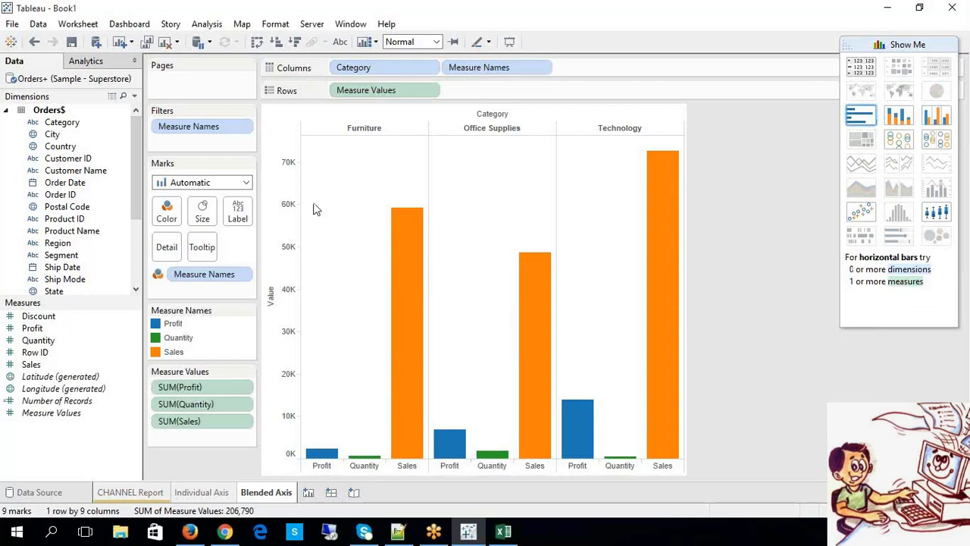
- Show value labels on all bars and swap the rows and columns to lay the bars out horizontally
click(257, 43)
click(257, 44)
click(340, 42)
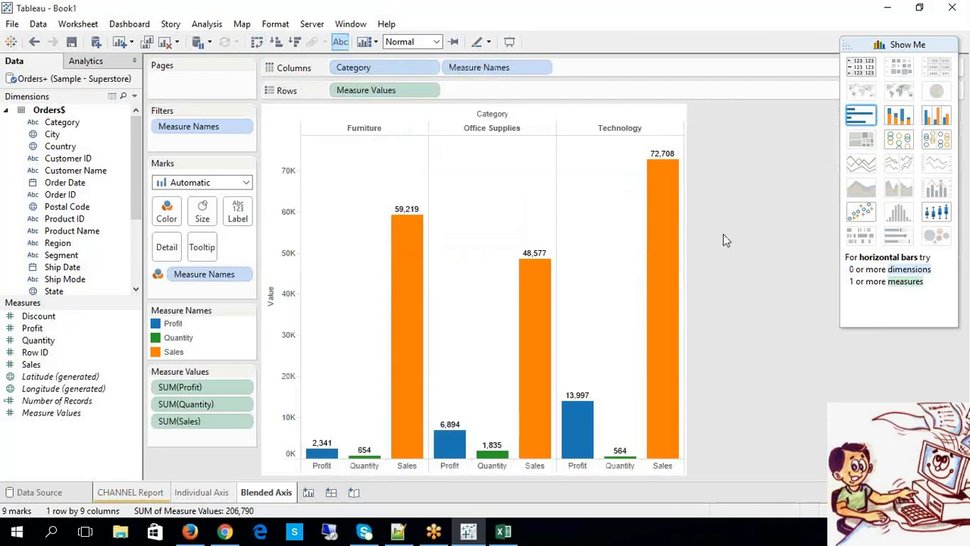
mouse_move(427, 274)
click(258, 44)
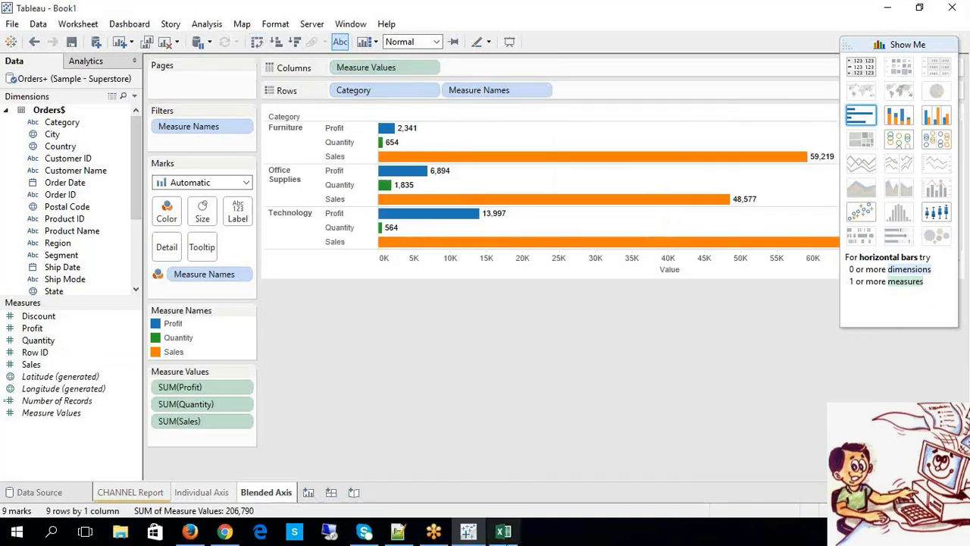
- Switch to the Excel notes, highlight the Dual Axis heading twice, and leave the cell without changing its text
click(503, 532)
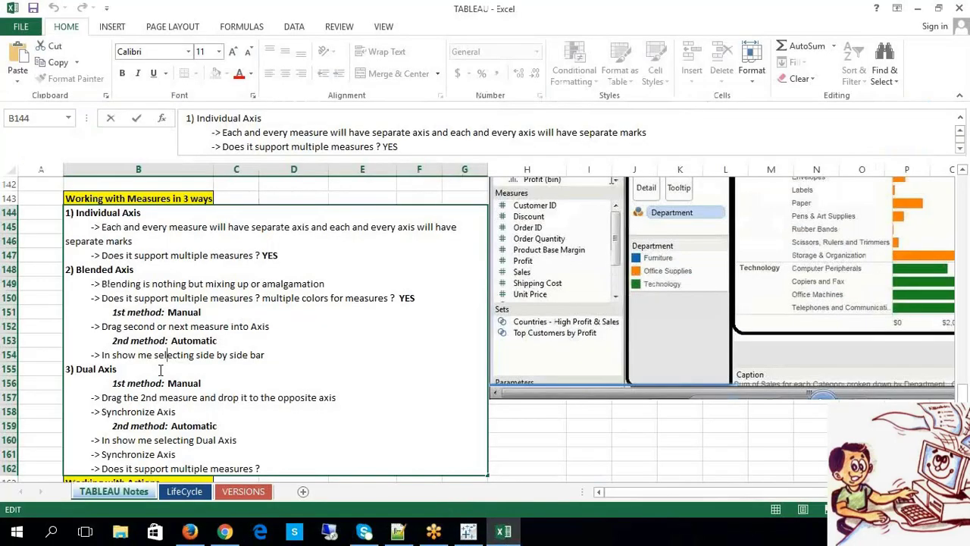
drag(161, 370, 79, 367)
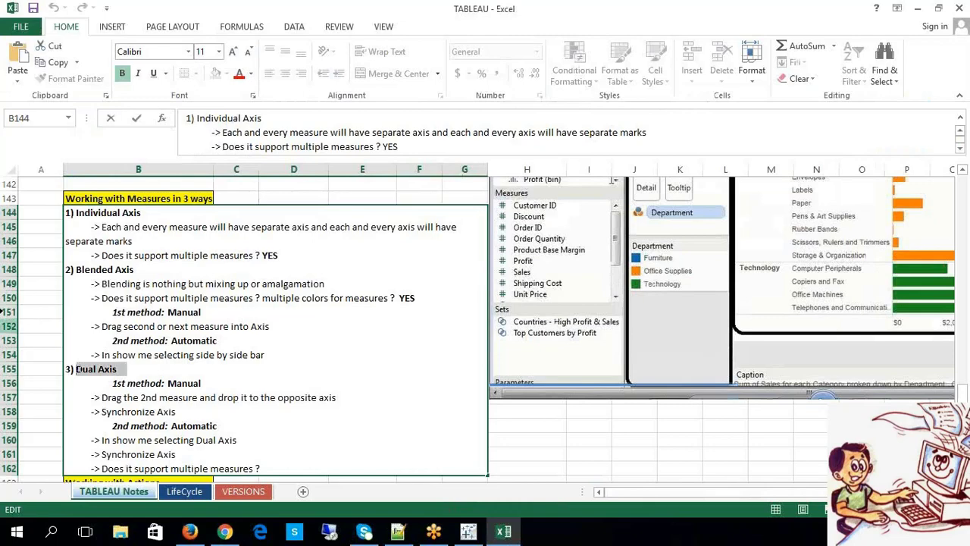
click(38, 338)
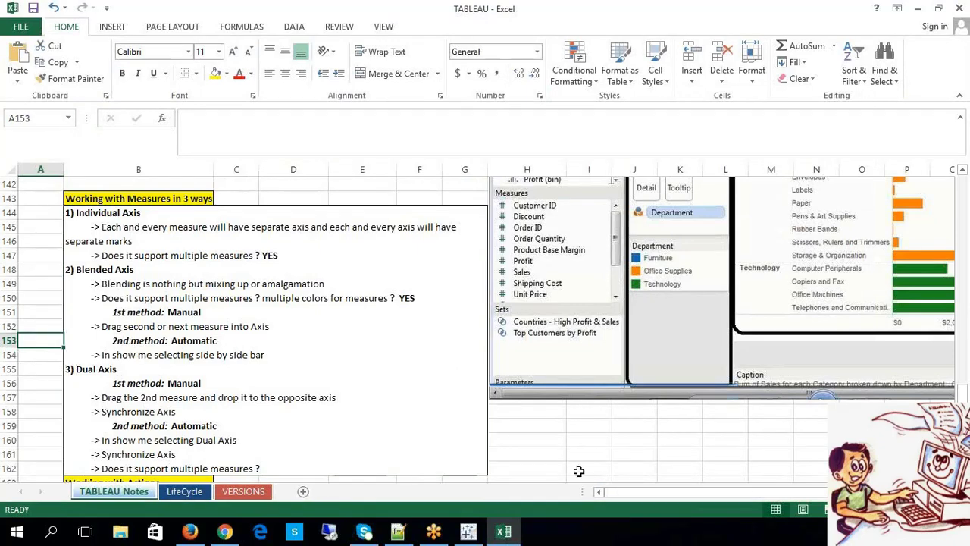
click(596, 450)
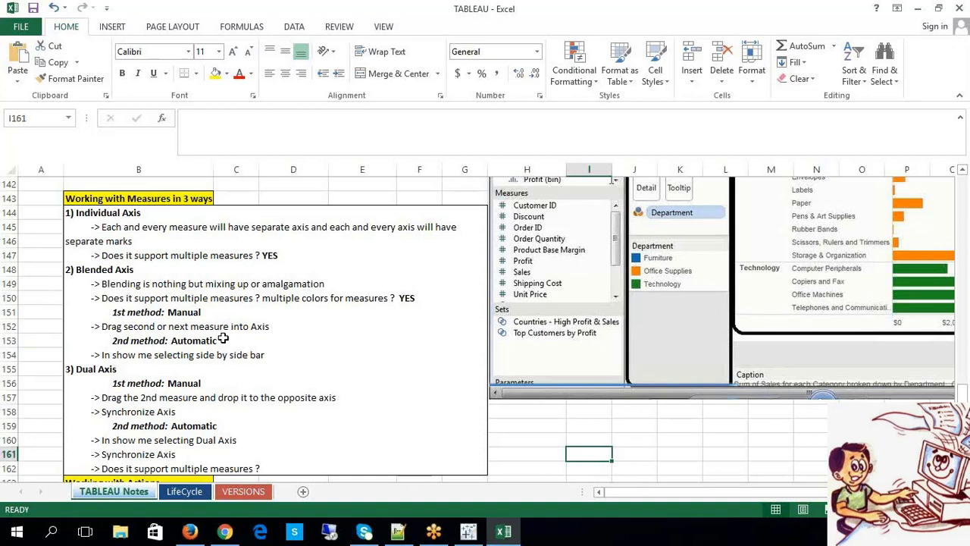
double_click(123, 378)
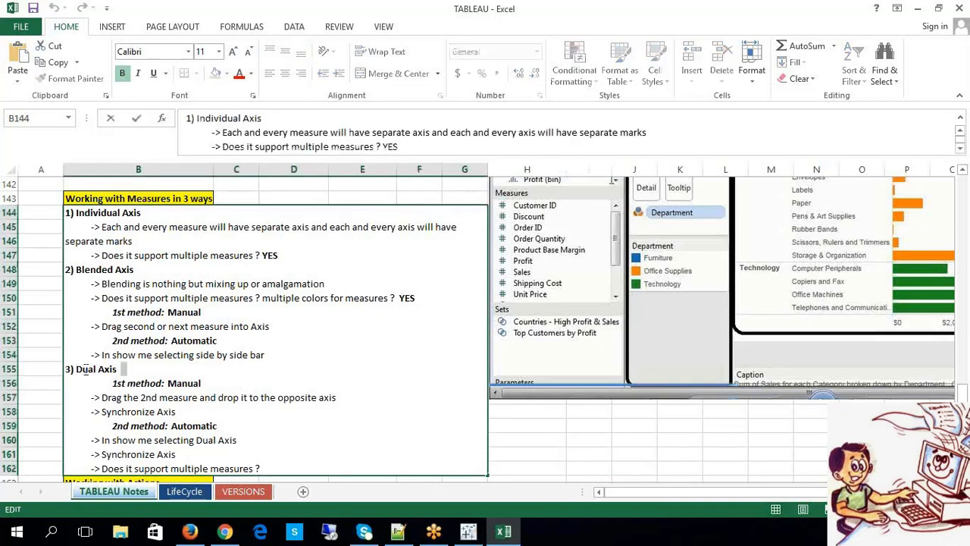
shift+click(78, 369)
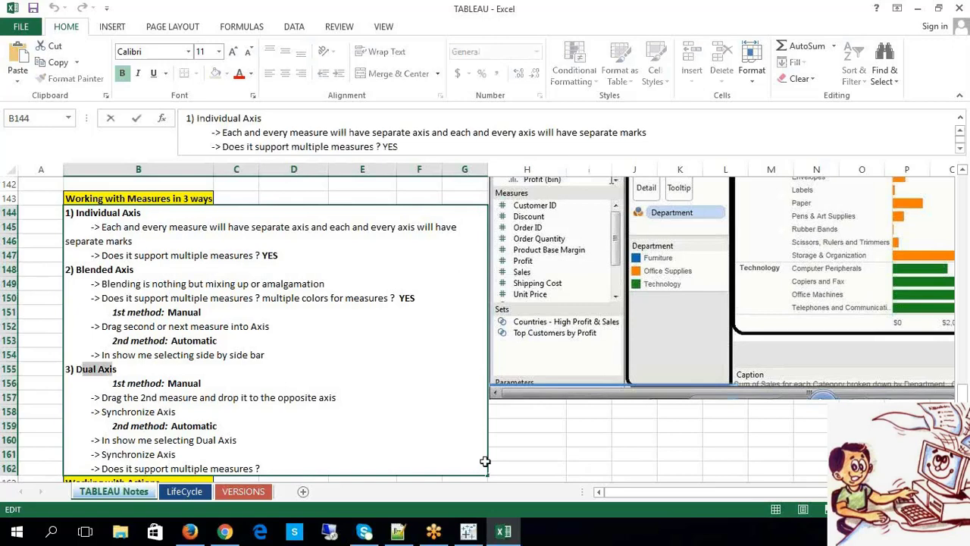
click(553, 435)
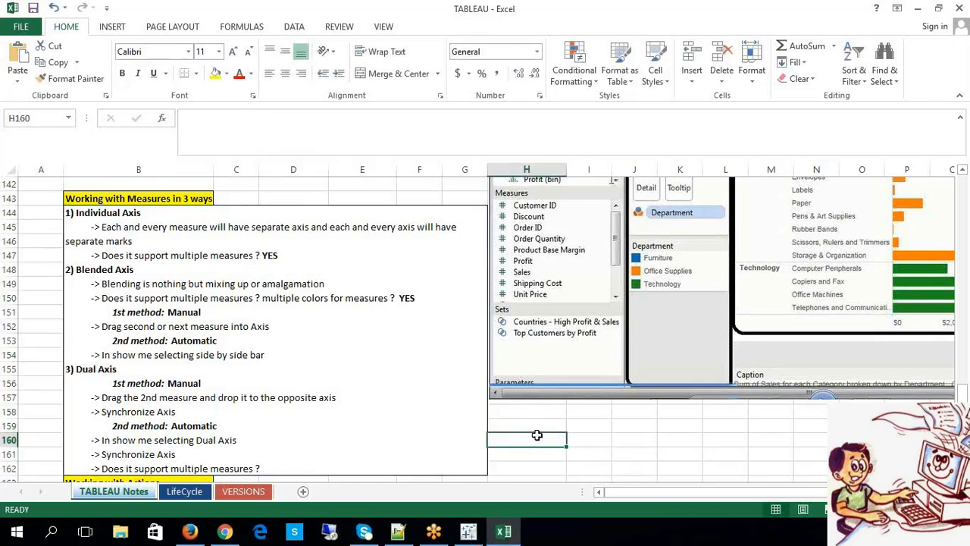
- Highlight the word Measures in the "Working with Measures in 3 ways" title and leave the cell unedited
double_click(132, 199)
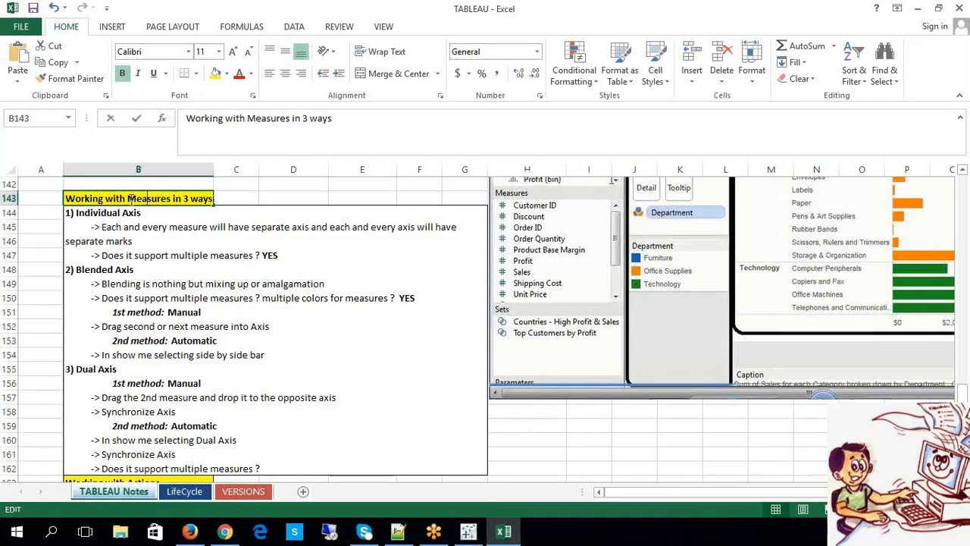
drag(128, 198, 168, 202)
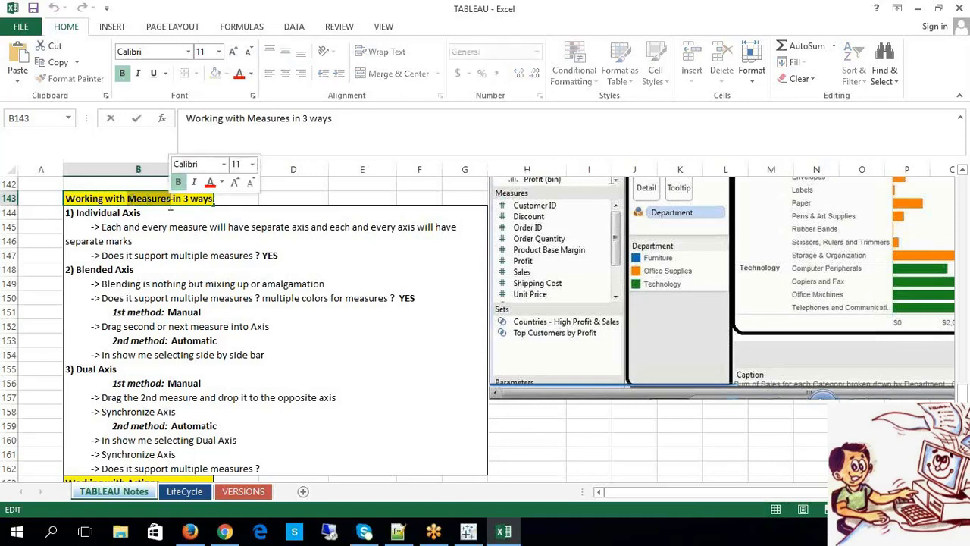
click(651, 442)
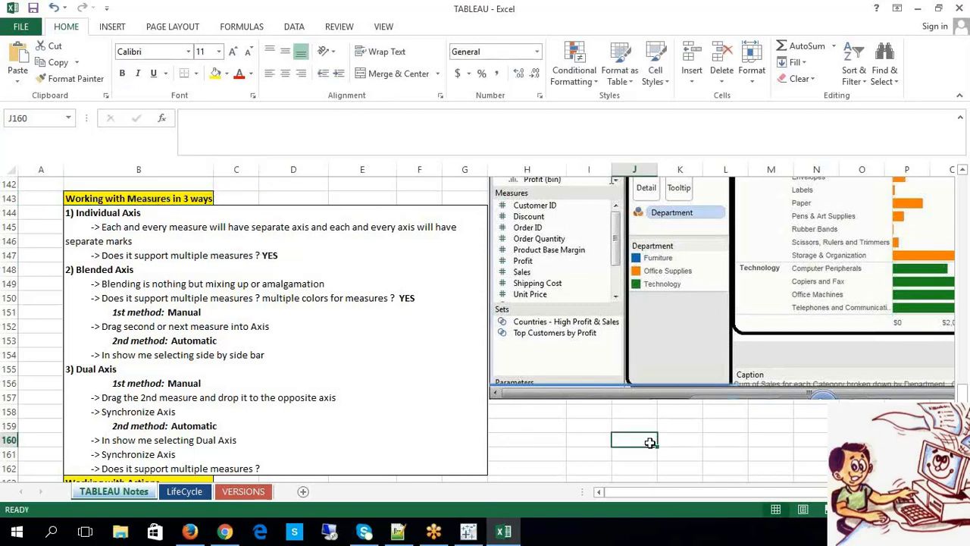
- Switch to Tableau and chart Discount by Category as vertical bars on the new DUAL Axis sheet
key(alt+Tab)
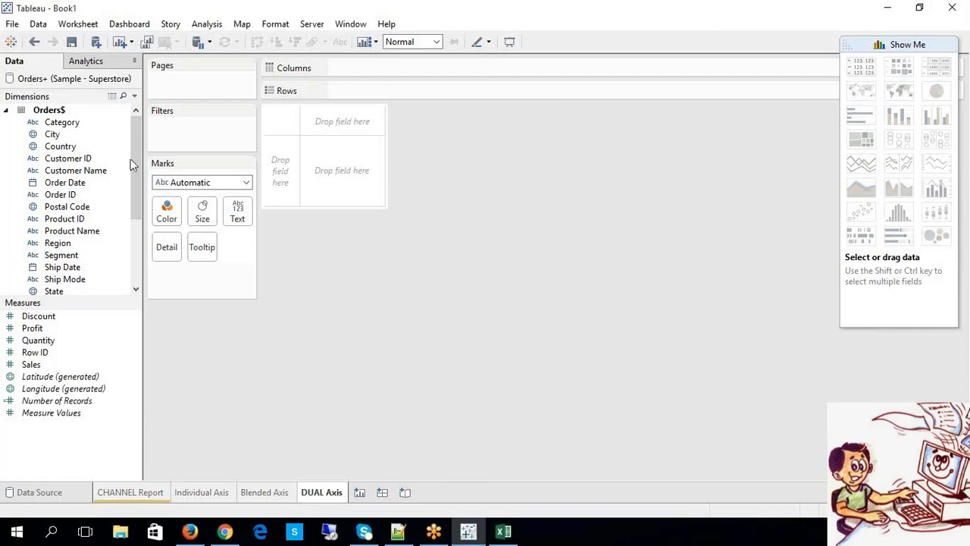
drag(62, 122, 344, 92)
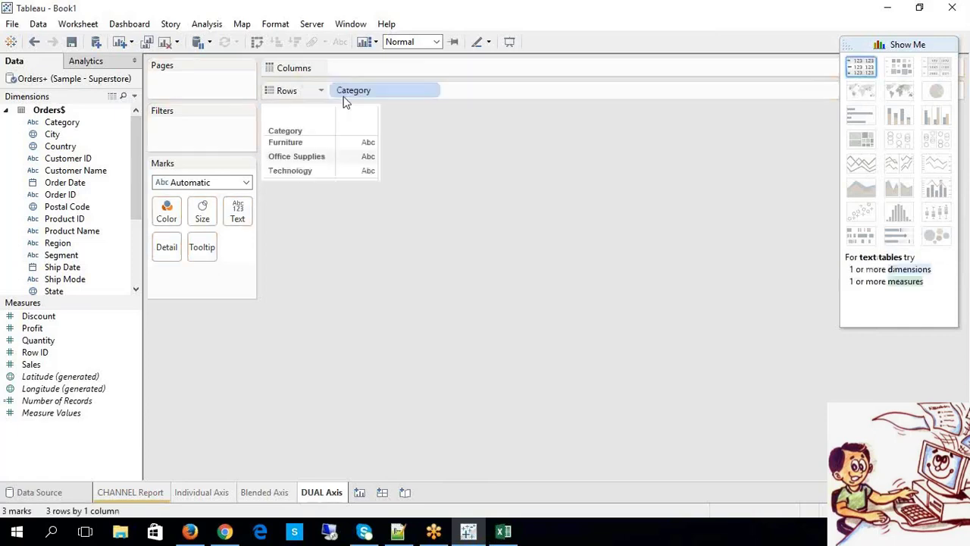
drag(79, 324, 361, 79)
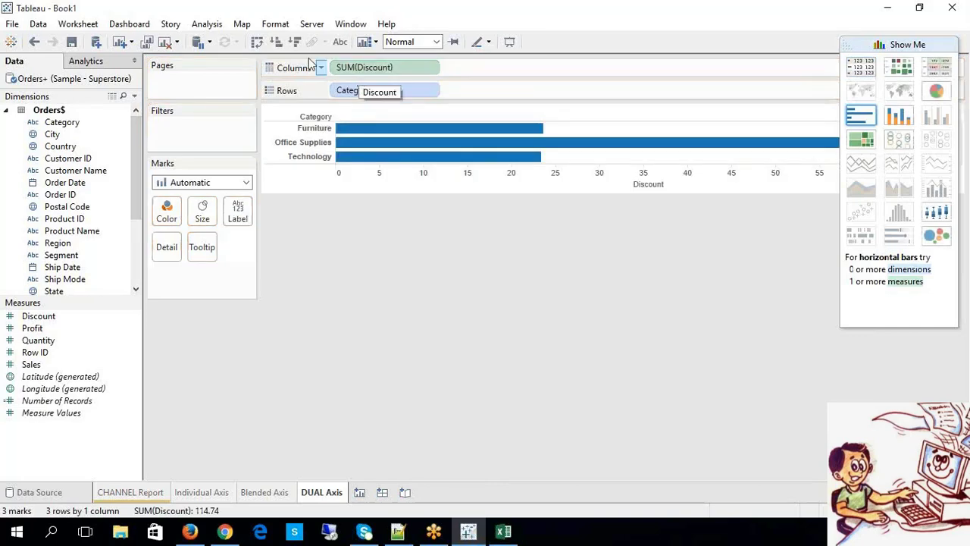
click(258, 42)
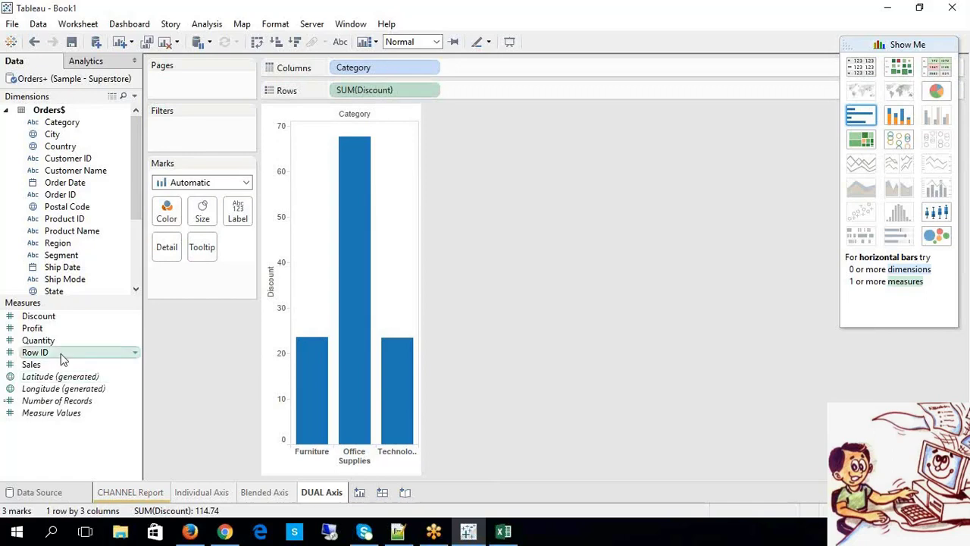
- Add Sales as a second axis opposite Discount and set the mark type of all measures to Bar
mouse_move(343, 138)
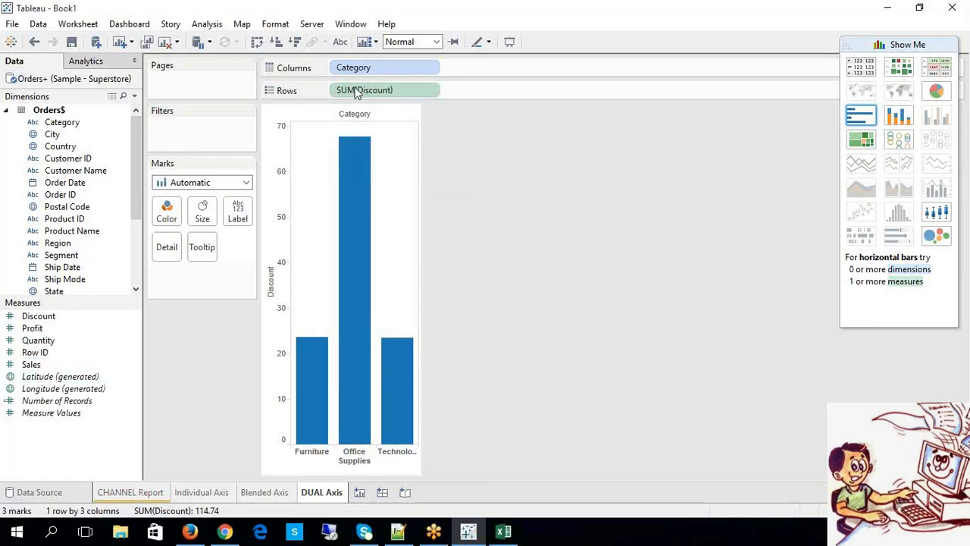
drag(48, 368, 415, 314)
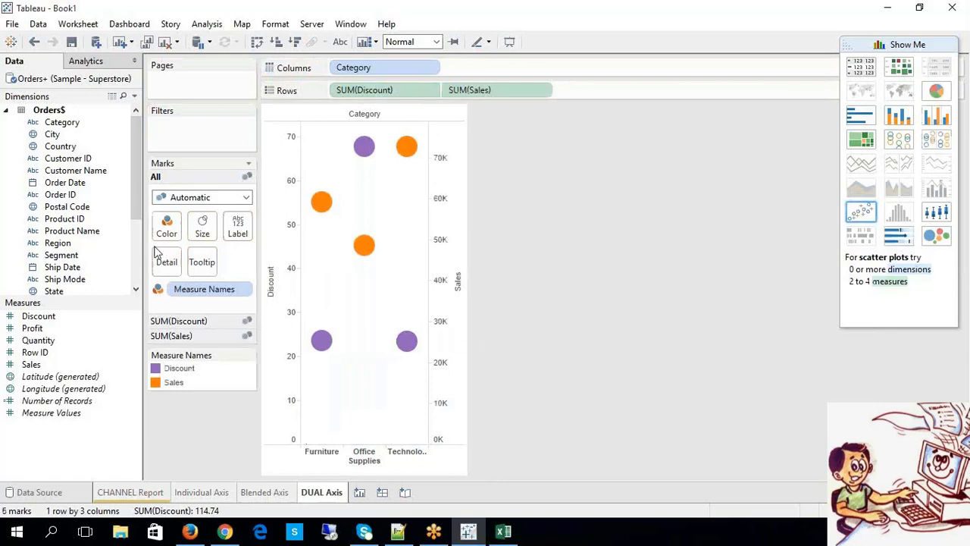
click(176, 197)
click(169, 230)
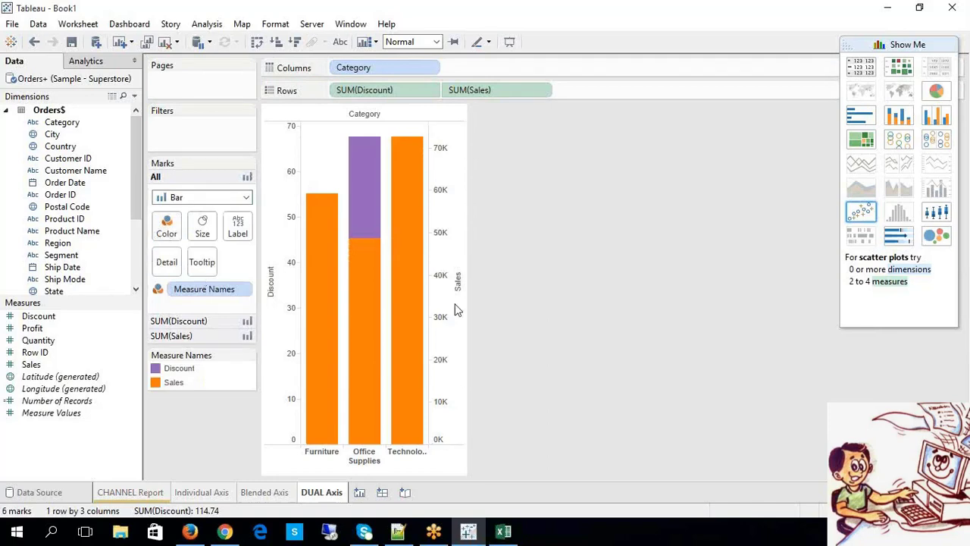
mouse_move(377, 301)
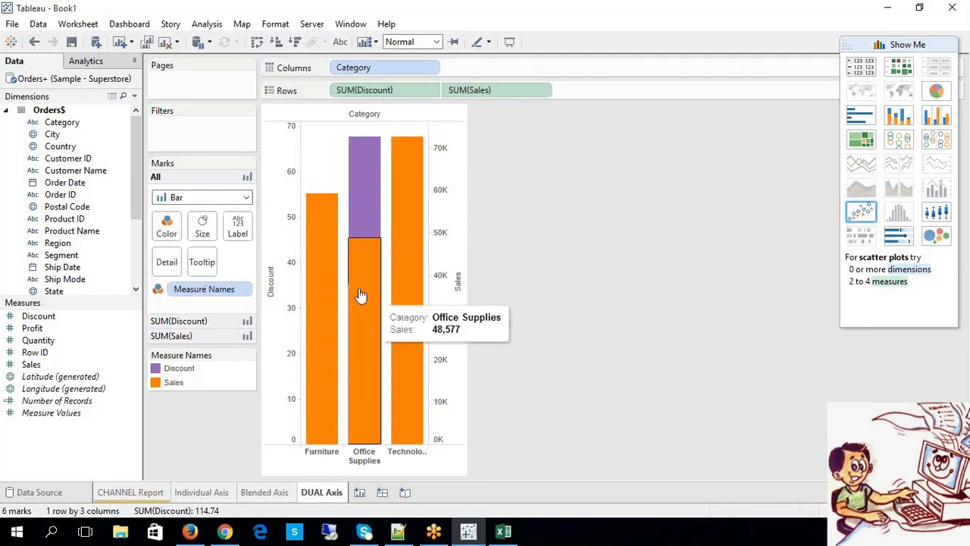
- Remove Sales and Discount from the rows, add Sales back alone, and select the Office Supplies bar
click(465, 91)
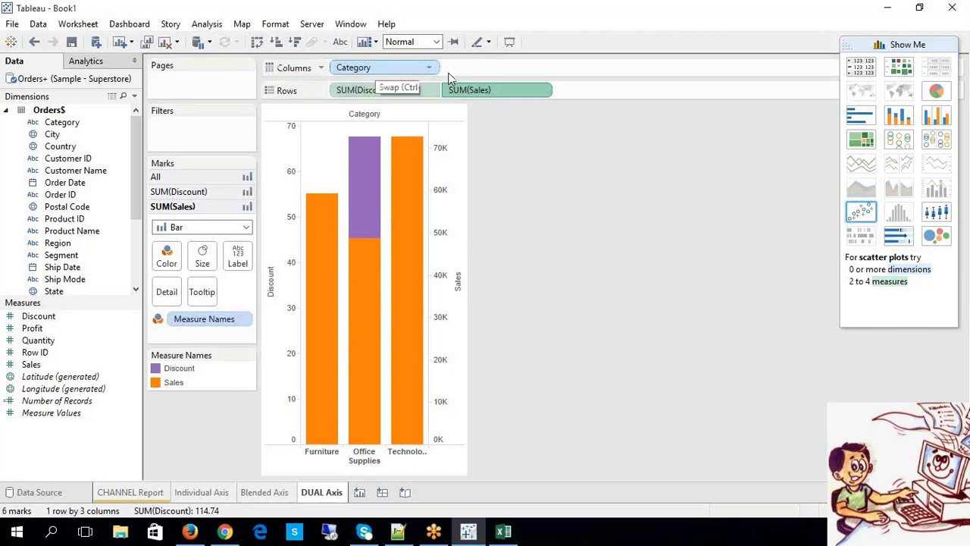
drag(469, 90, 68, 364)
drag(386, 89, 55, 363)
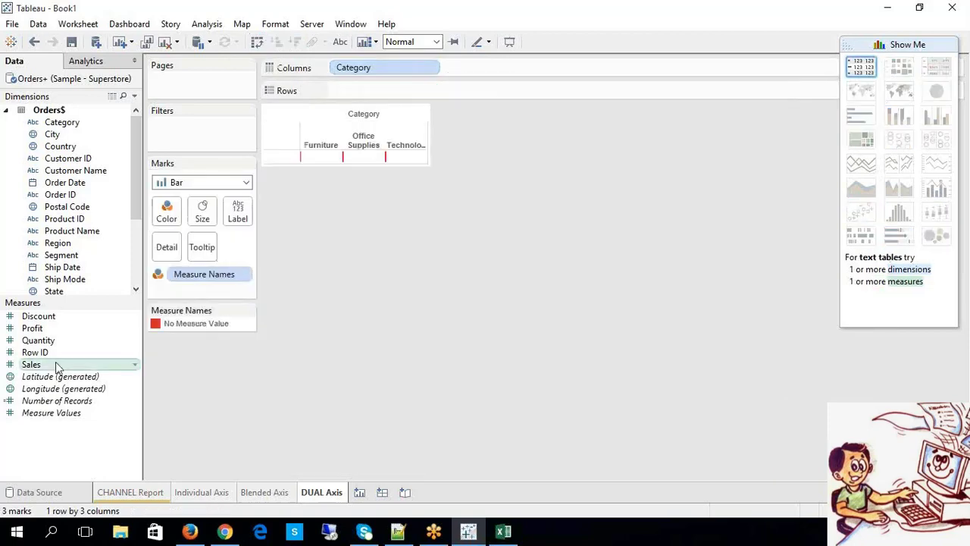
double_click(31, 364)
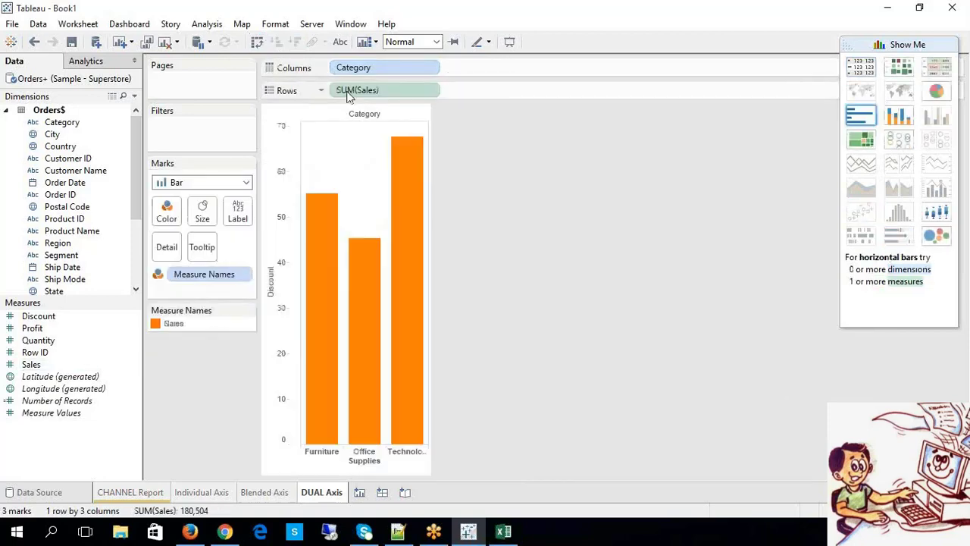
click(361, 323)
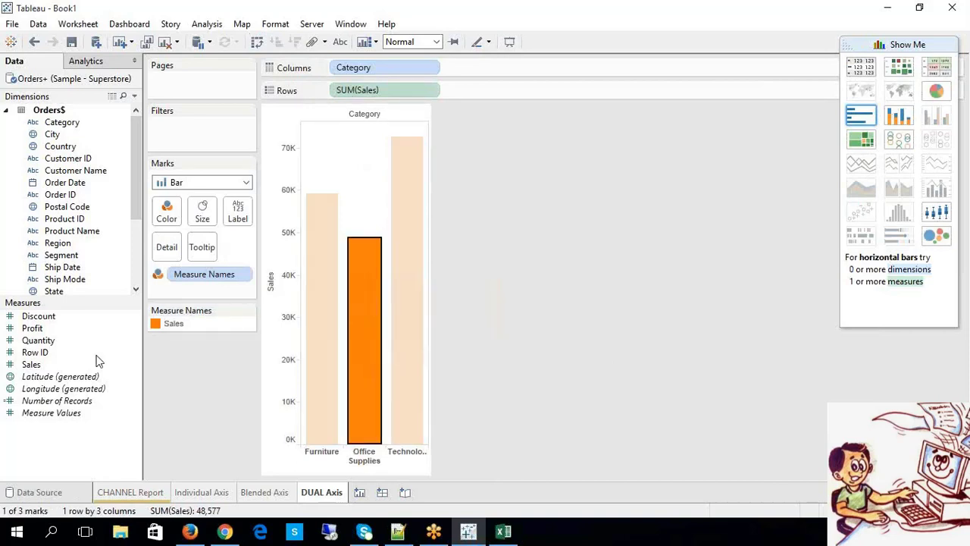
drag(90, 316, 551, 75)
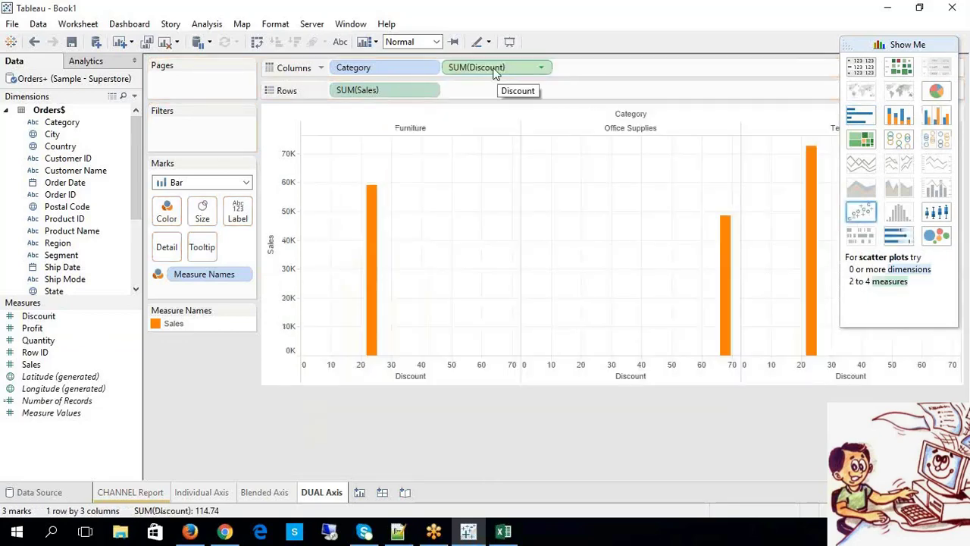
drag(495, 70, 489, 91)
click(480, 92)
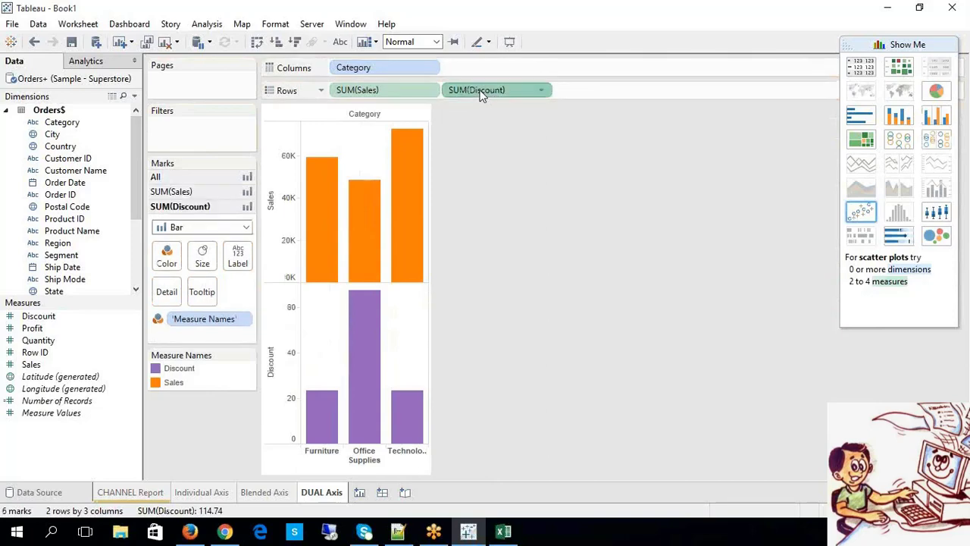
key(Delete)
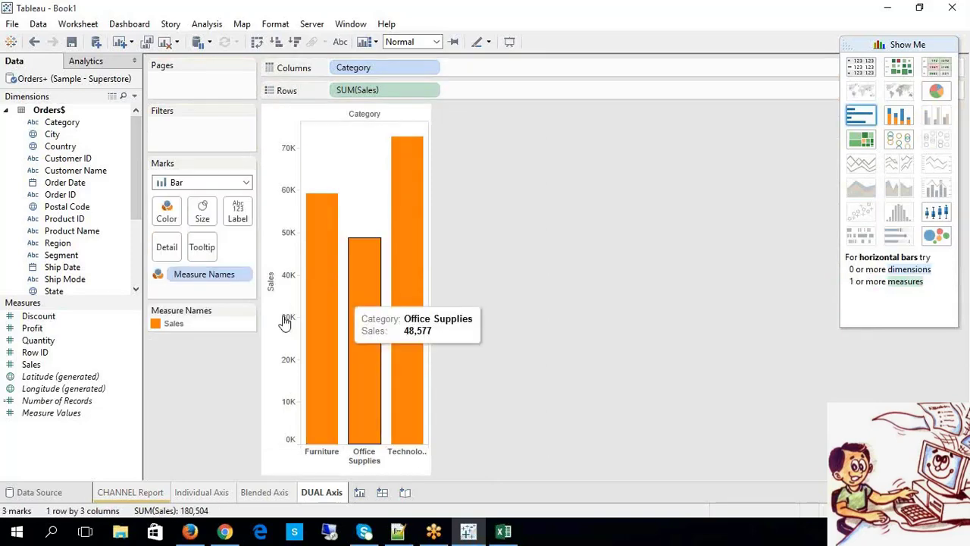
- Add Profit as a dual axis opposite Sales and select the Sales and Profit axes in turn to compare their scales
drag(46, 328, 426, 368)
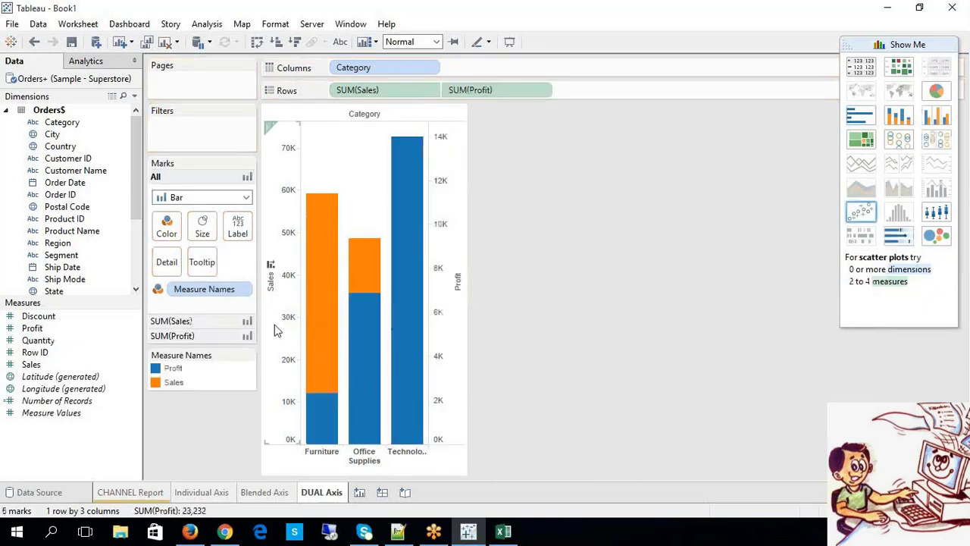
click(294, 281)
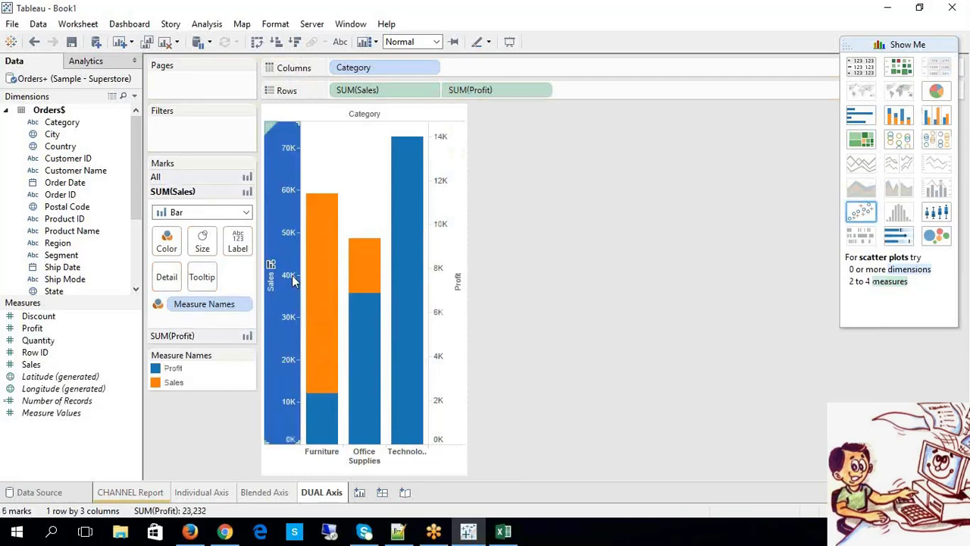
click(455, 385)
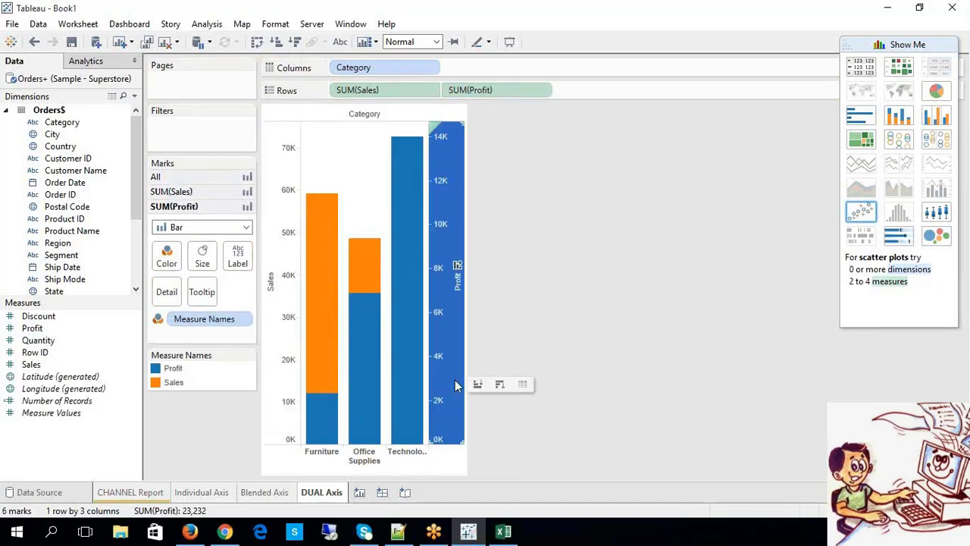
click(279, 422)
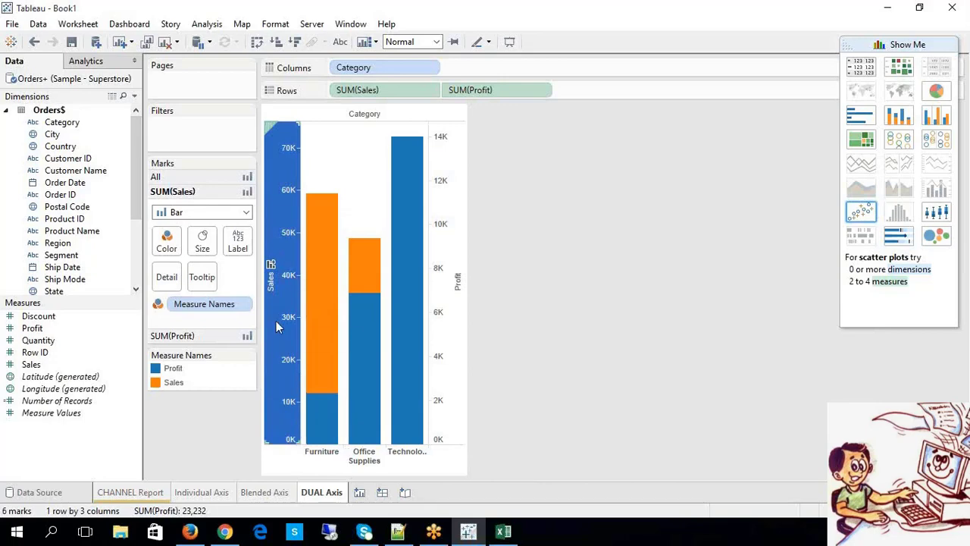
click(447, 431)
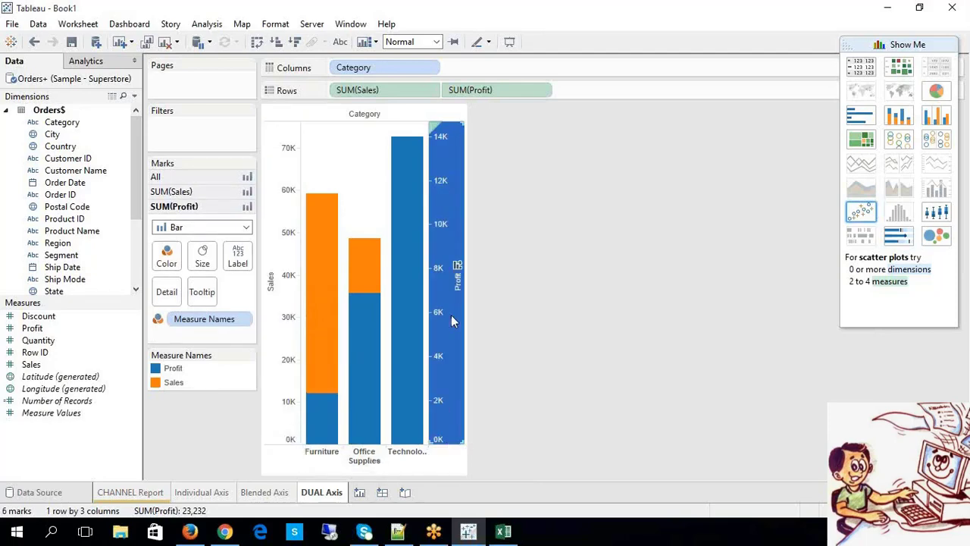
click(564, 344)
mouse_move(358, 371)
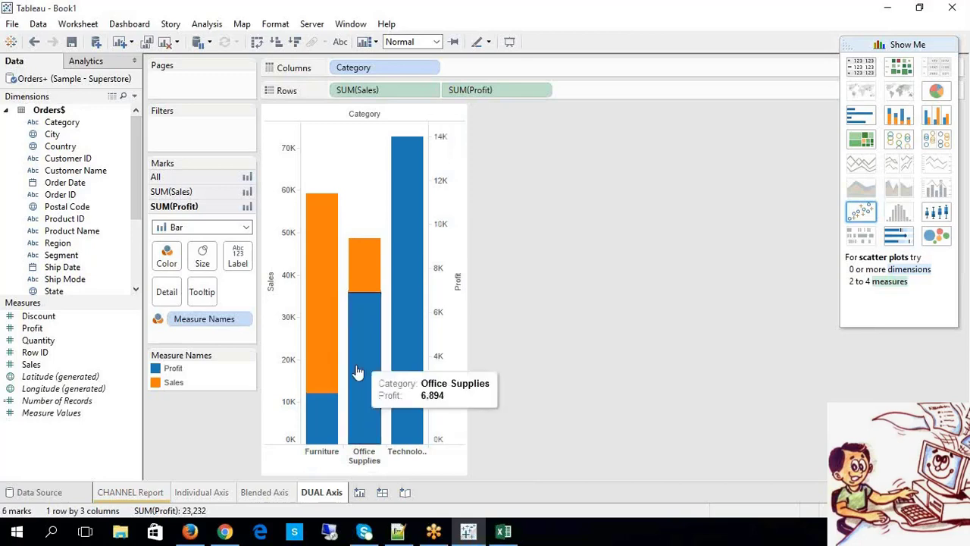
- In the Excel notes, highlight the Dual Axis instruction to drag the 2nd measure, and return to Tableau
click(503, 533)
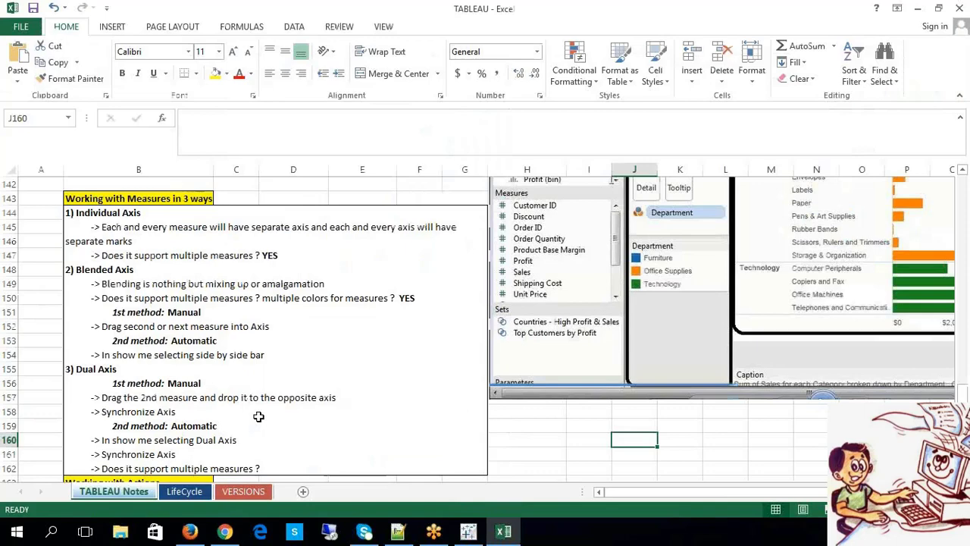
double_click(146, 397)
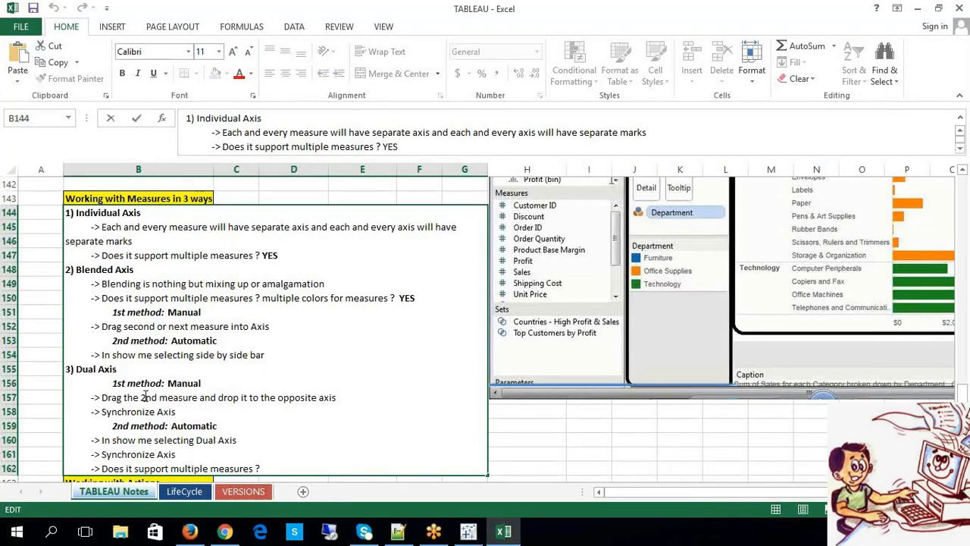
drag(100, 398, 204, 402)
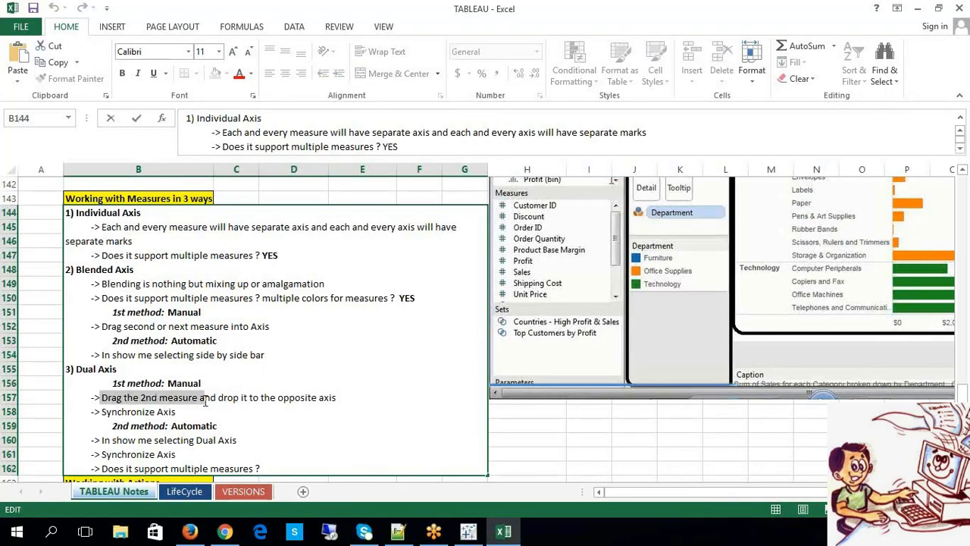
click(502, 534)
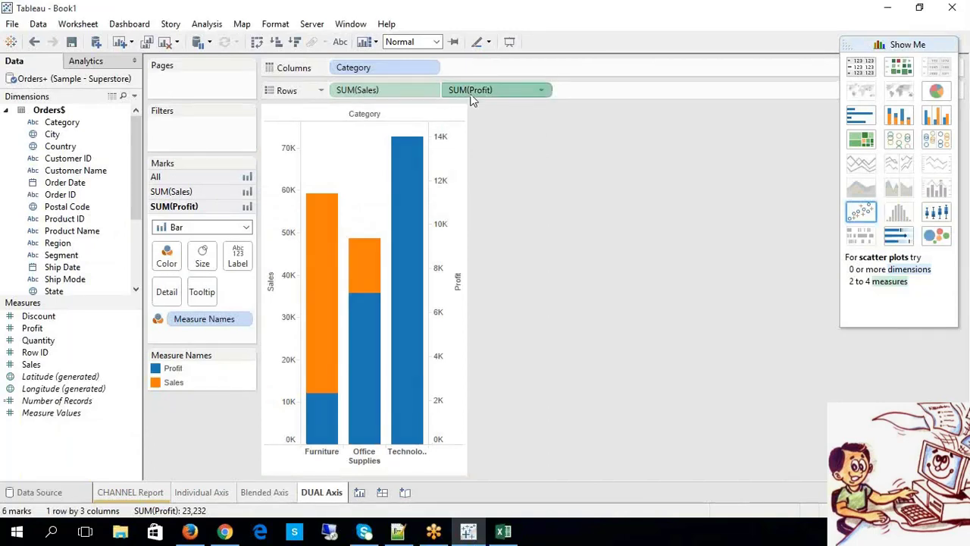
- Remove Profit from the rows, add it again as a dual axis opposite Sales, and select the Sales and Profit axes in turn
drag(471, 98, 458, 146)
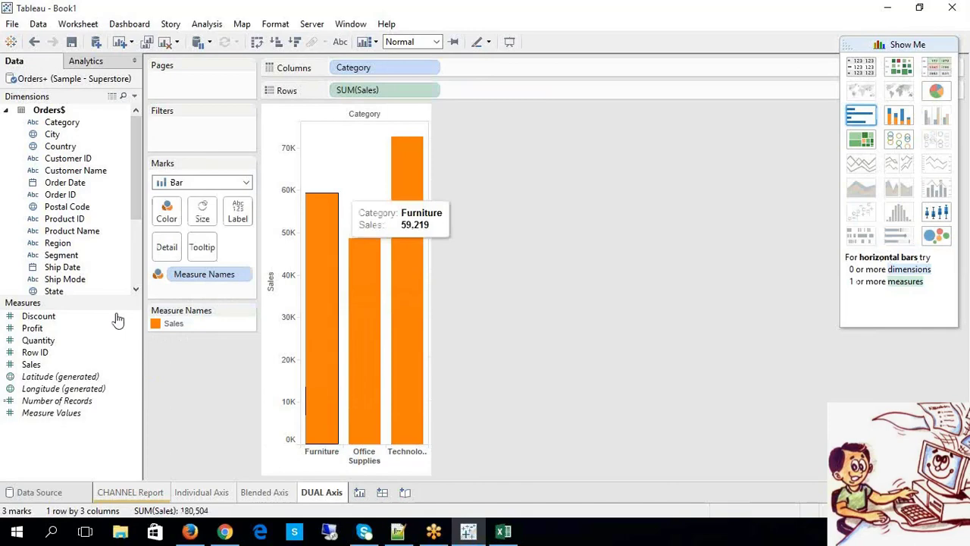
click(36, 329)
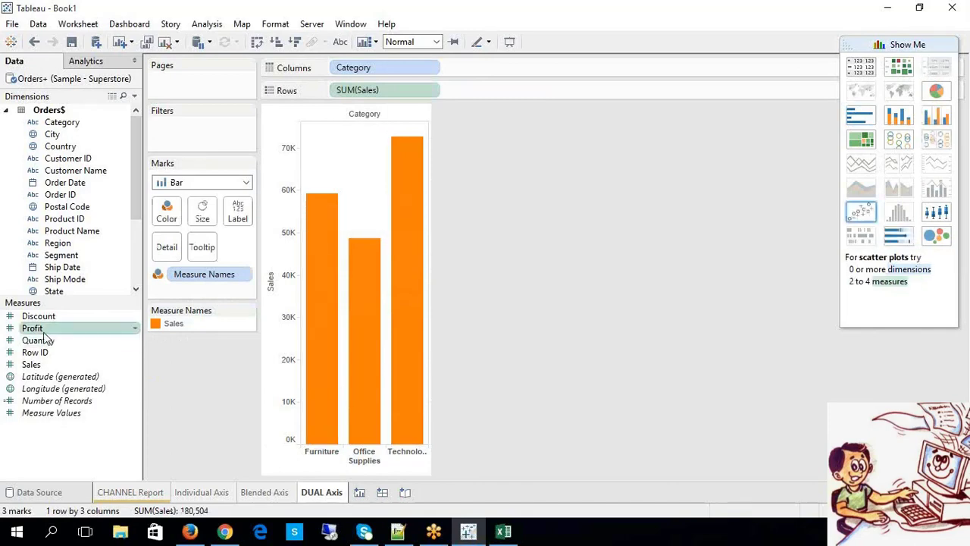
drag(46, 337, 454, 416)
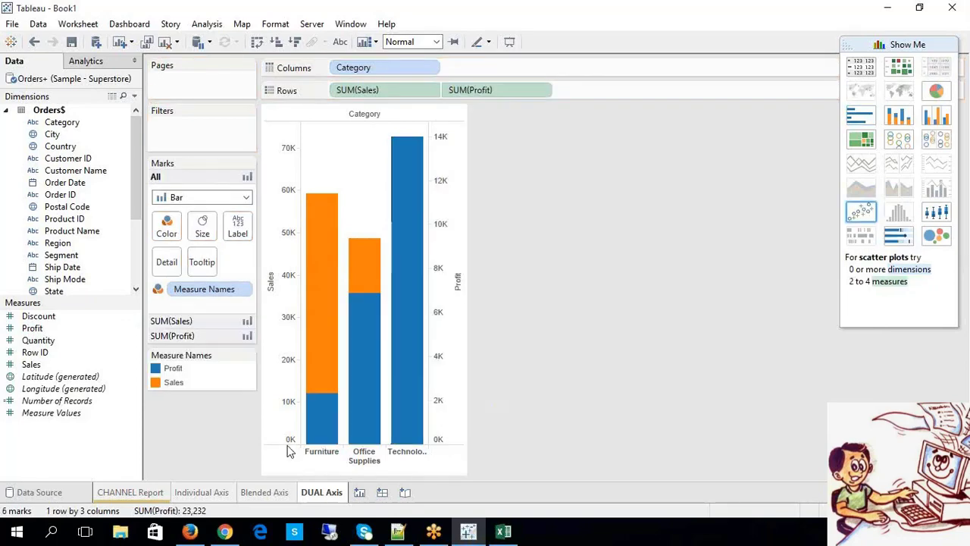
click(285, 337)
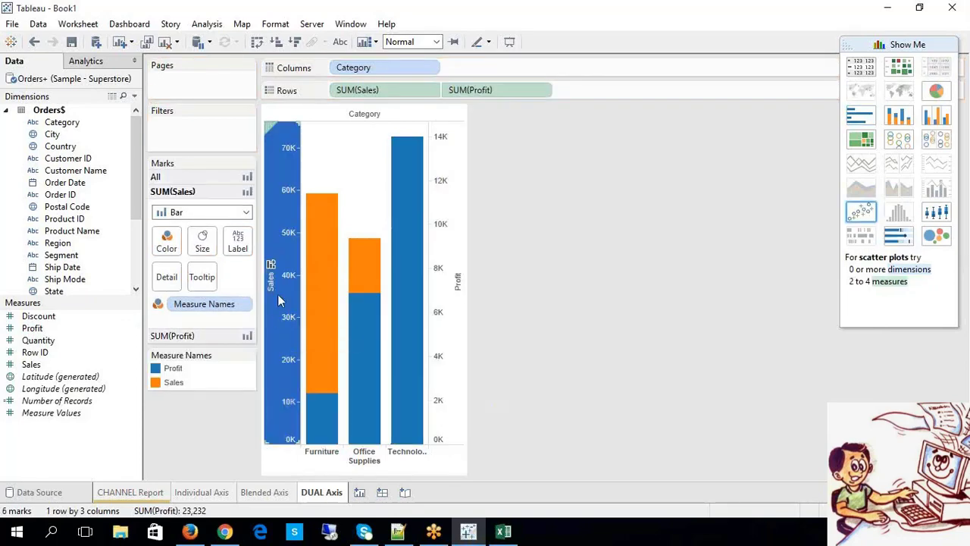
click(468, 393)
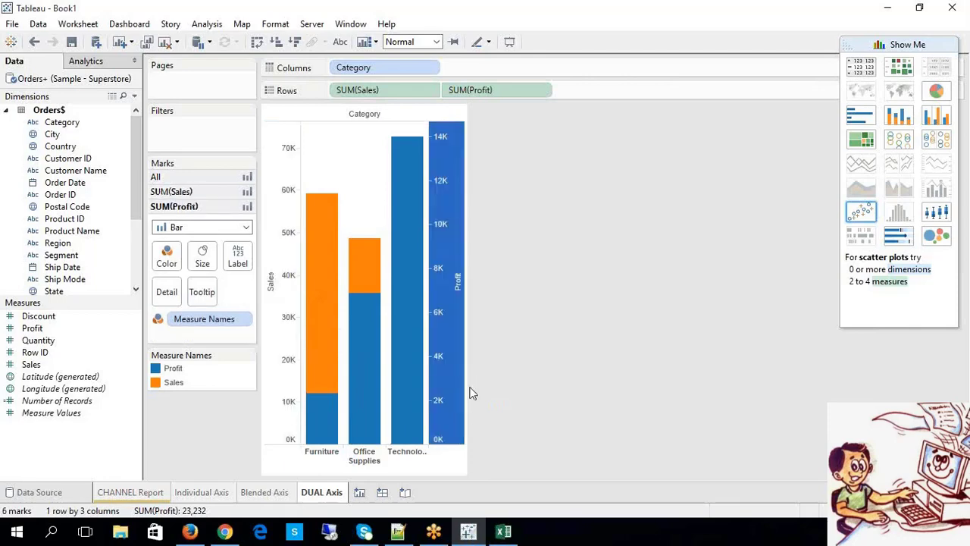
click(627, 371)
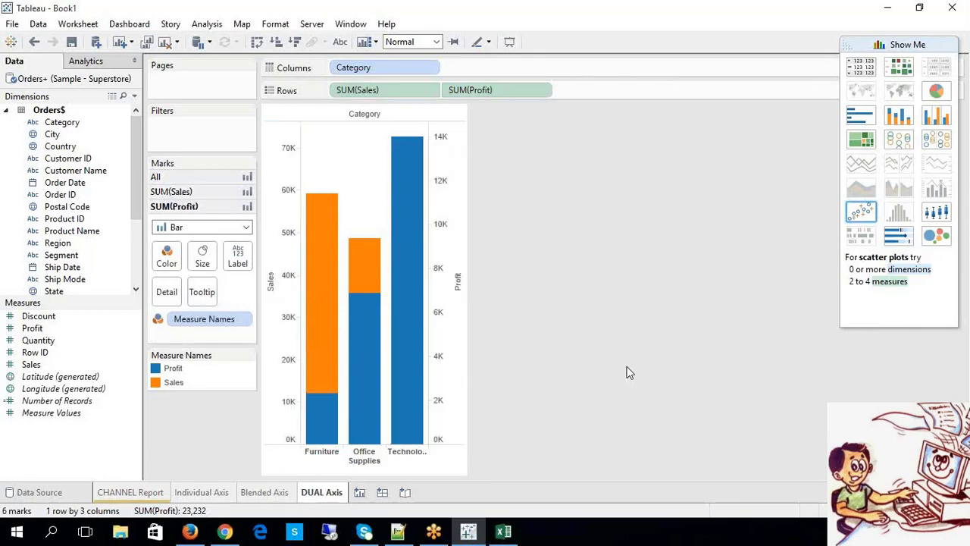
- Examine the available options of the Profit and Sales axes to find where the two axes can be synchronized
click(455, 392)
right_click(446, 381)
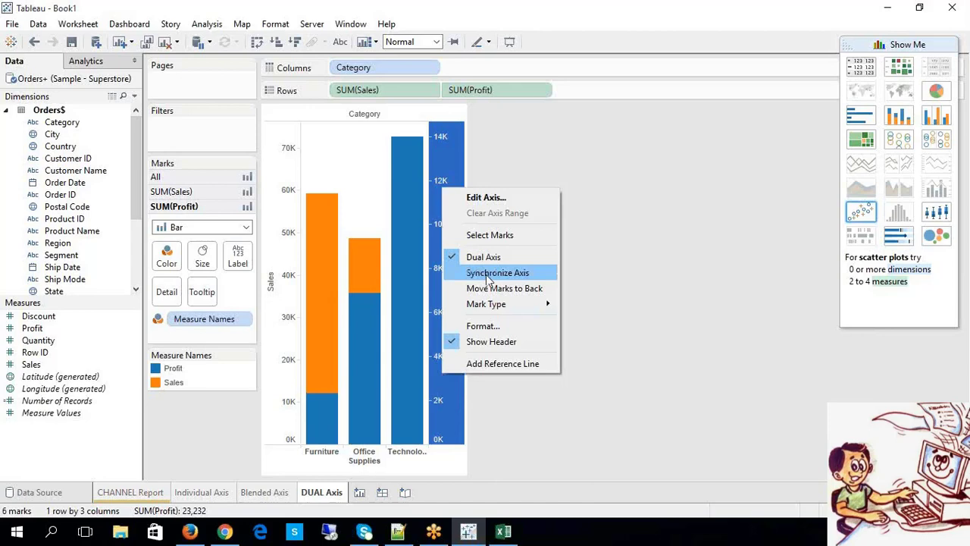
click(519, 398)
click(288, 436)
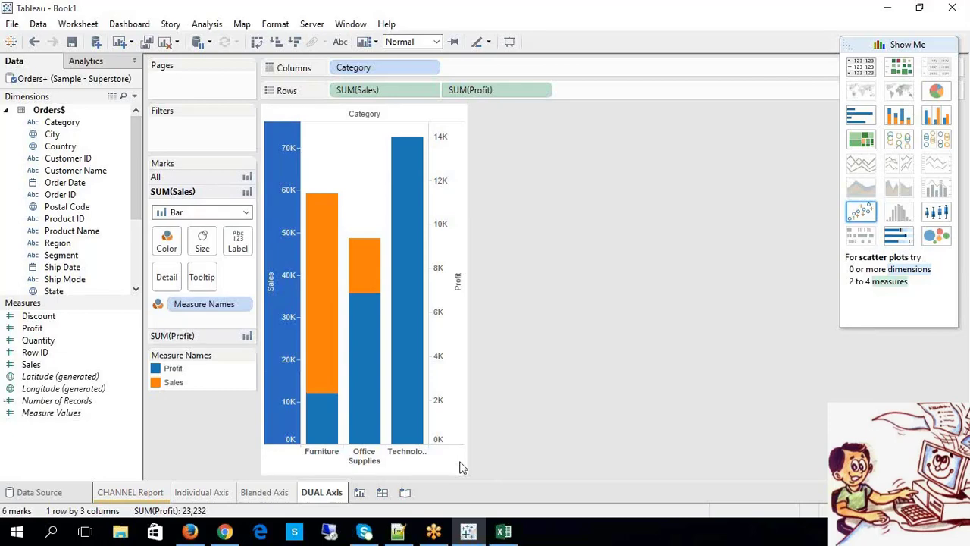
click(462, 343)
right_click(460, 340)
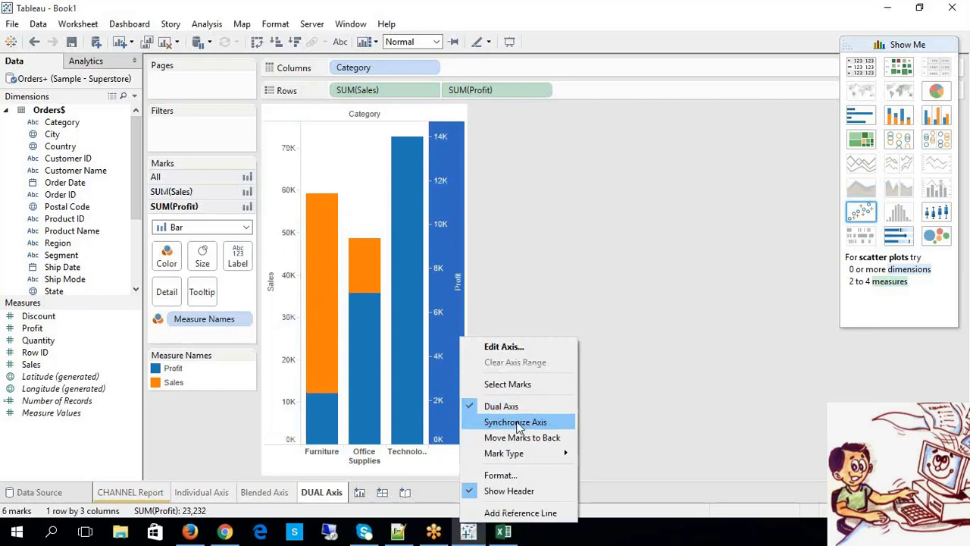
click(491, 429)
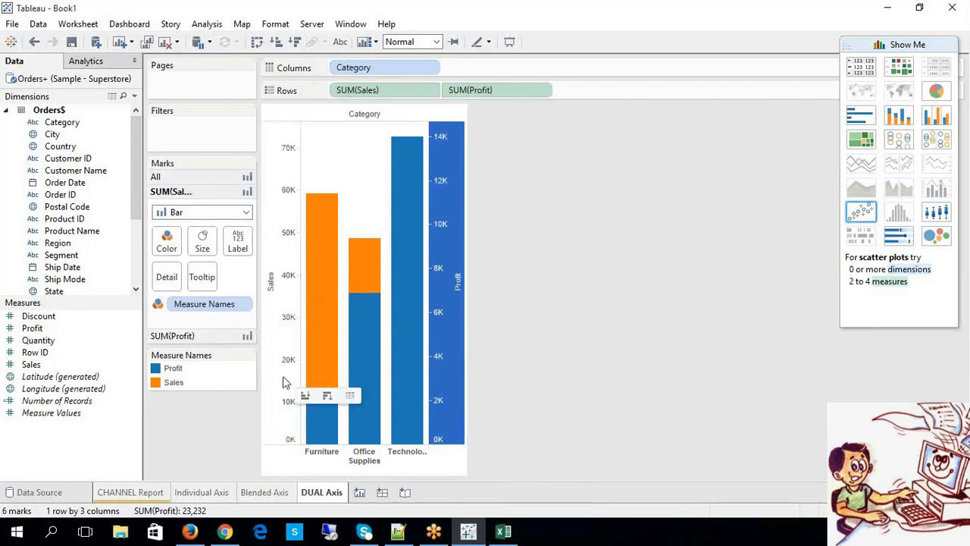
right_click(282, 376)
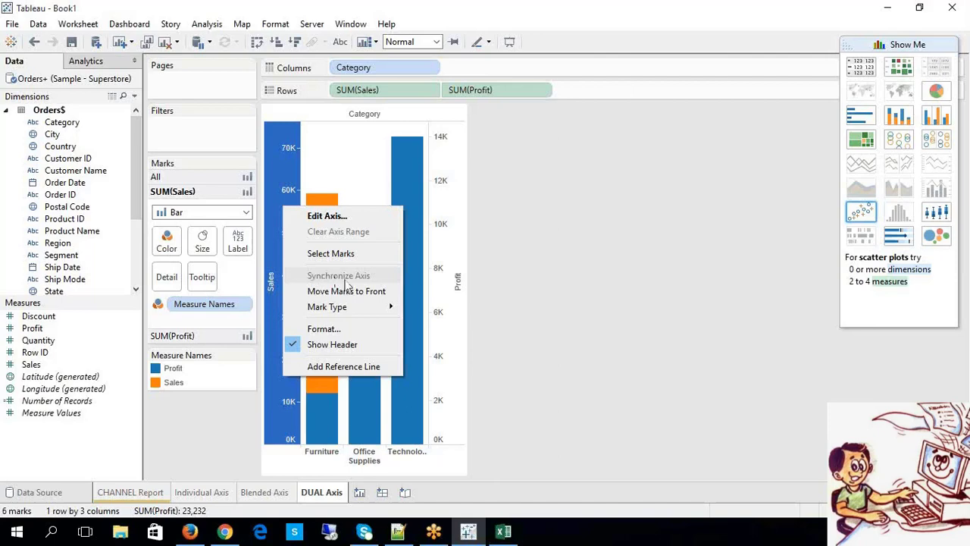
click(590, 389)
- Synchronize the Profit axis with the Sales axis
click(456, 380)
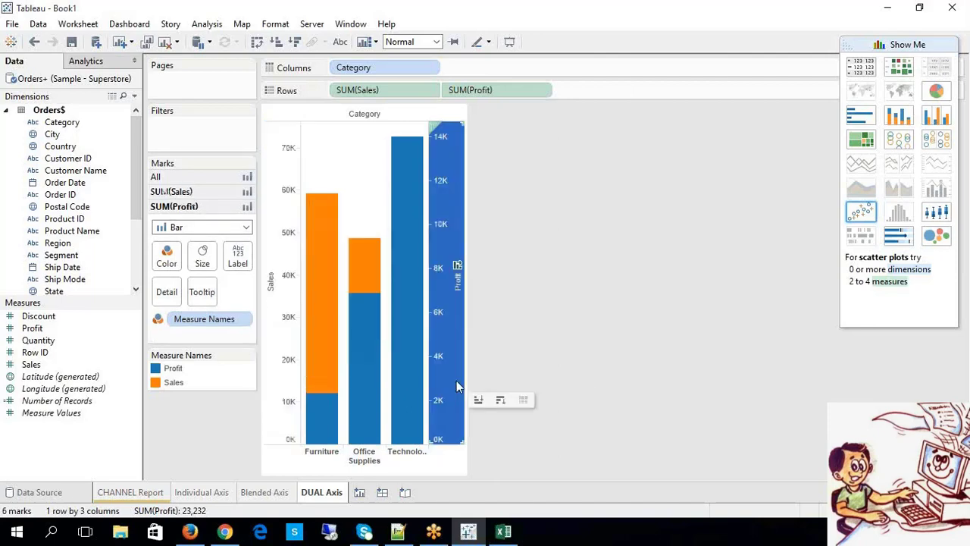
right_click(456, 387)
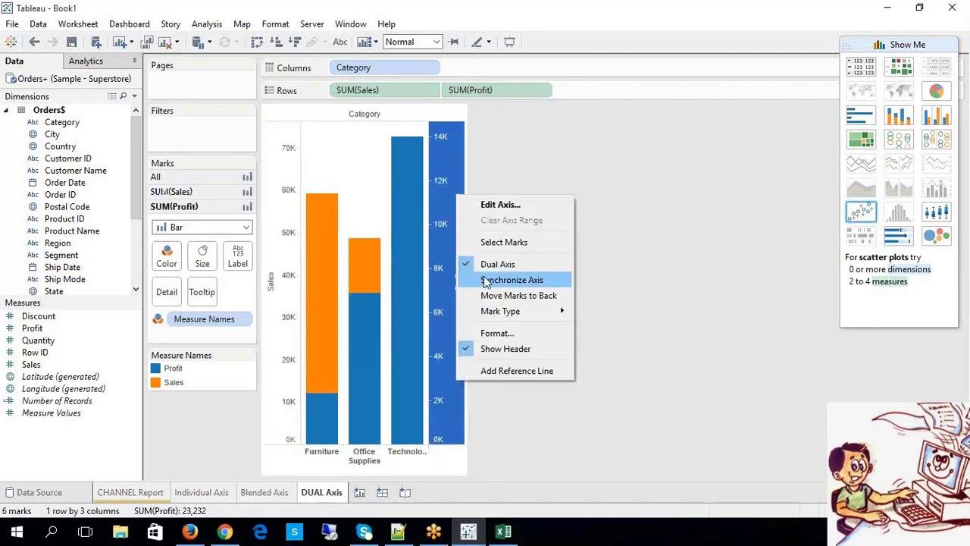
click(247, 462)
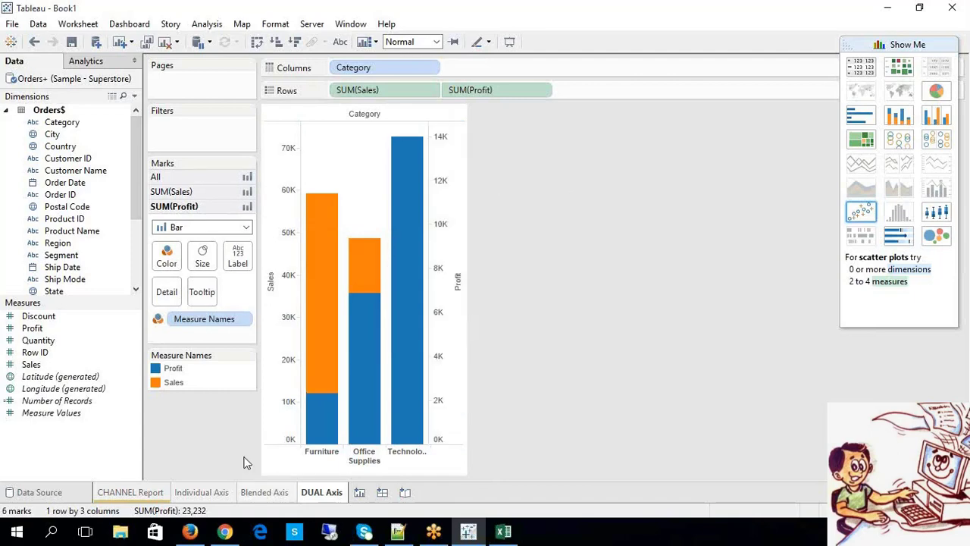
right_click(457, 383)
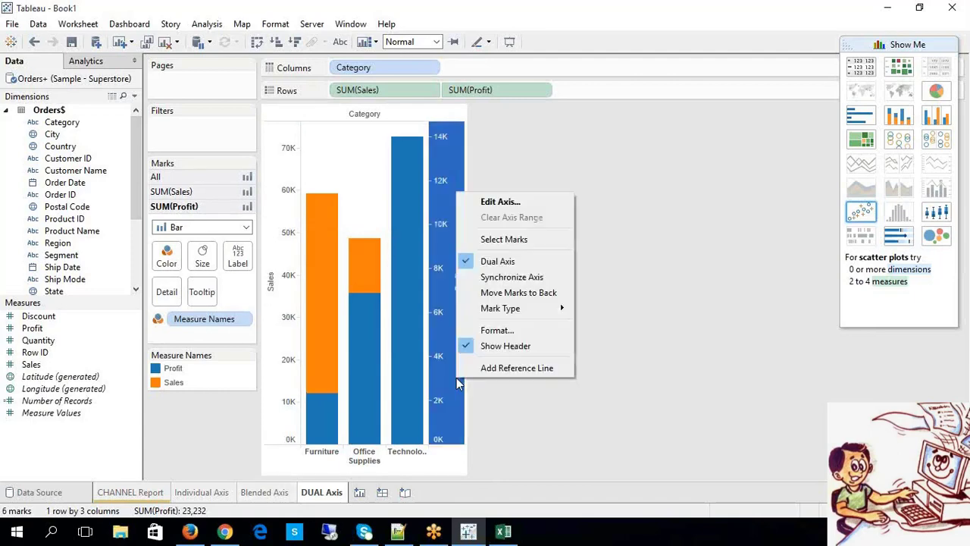
click(499, 277)
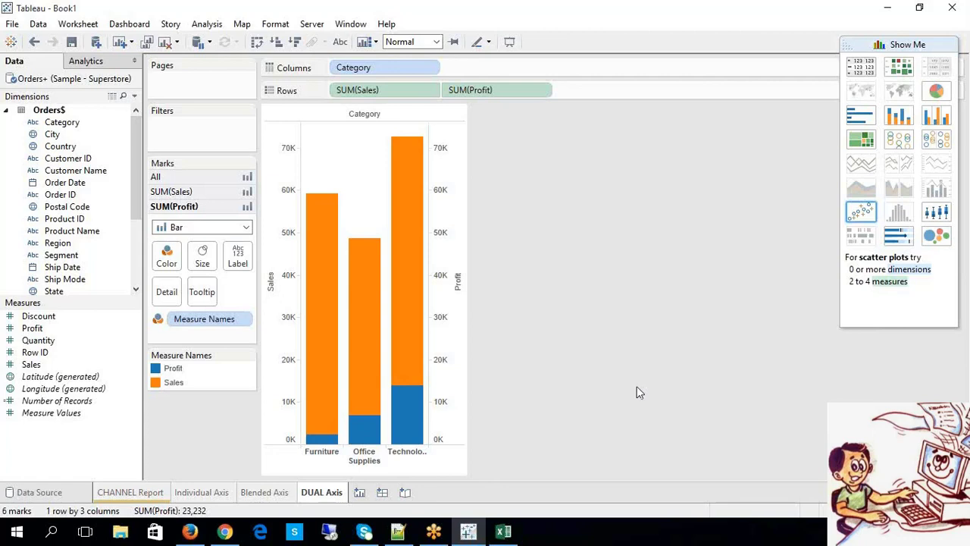
- Switch to the Excel notes and answer the Dual Axis question about supporting multiple measures with a bold NO
click(504, 533)
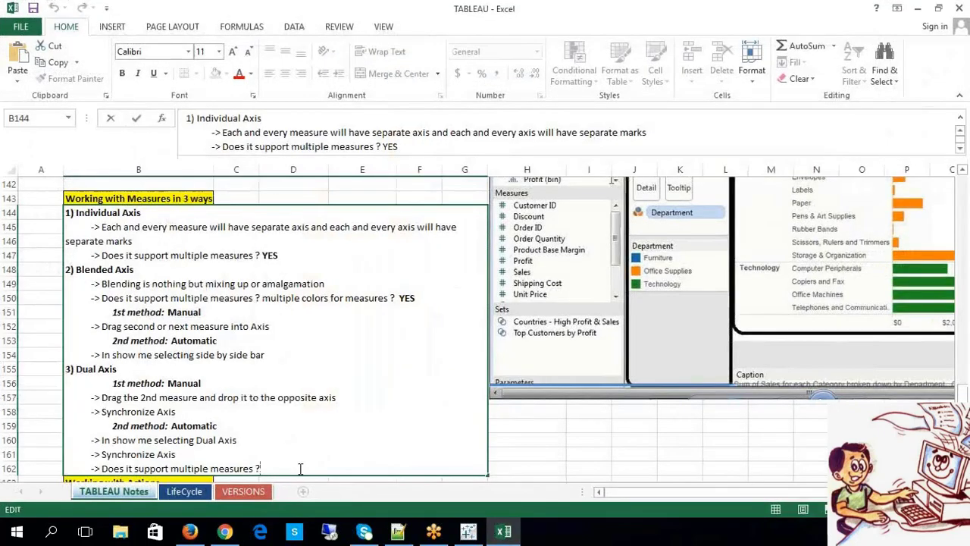
click(300, 468)
text(NO)
key(shift+Left)
key(shift+Left)
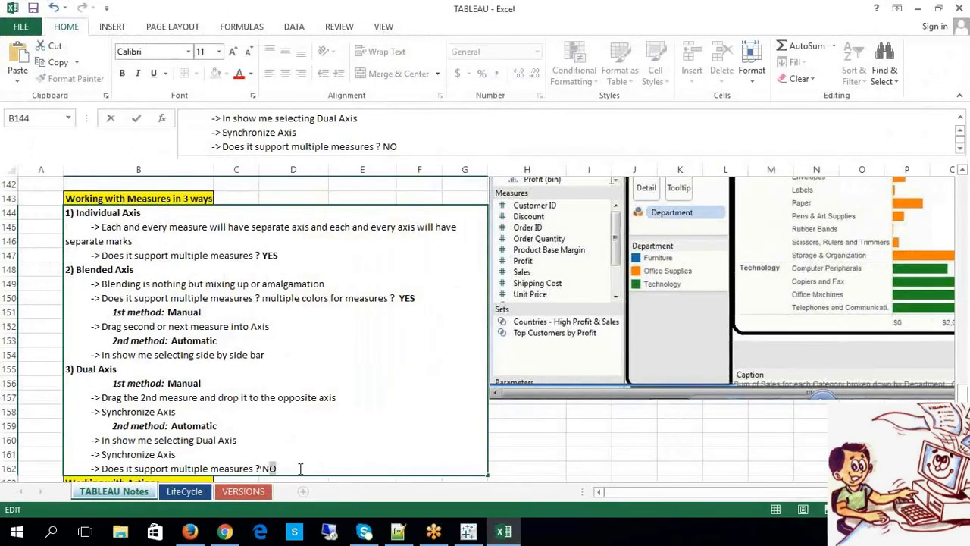
key(ctrl+b)
click(589, 453)
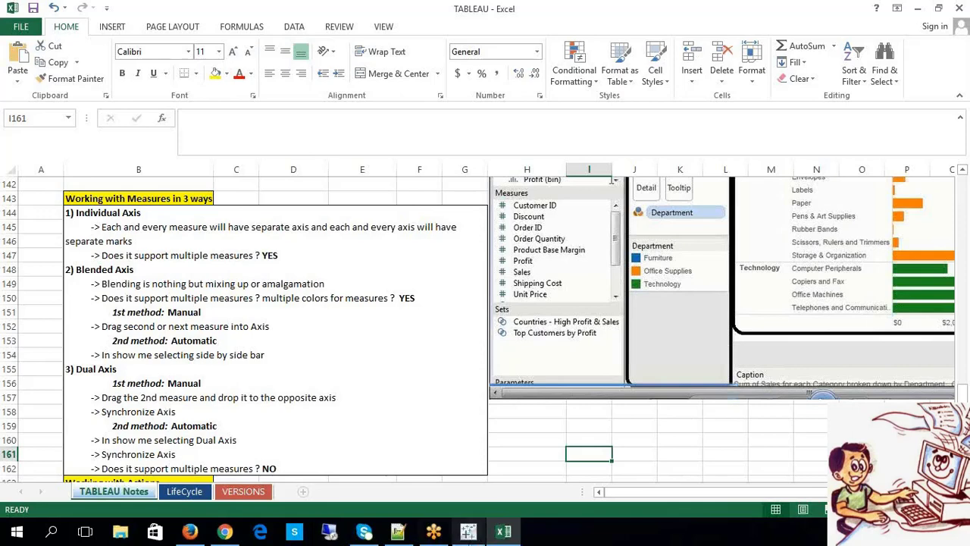
- Return to Tableau and clear Sales, Profit and Category from the rows and columns of the DUAL Axis sheet
click(475, 535)
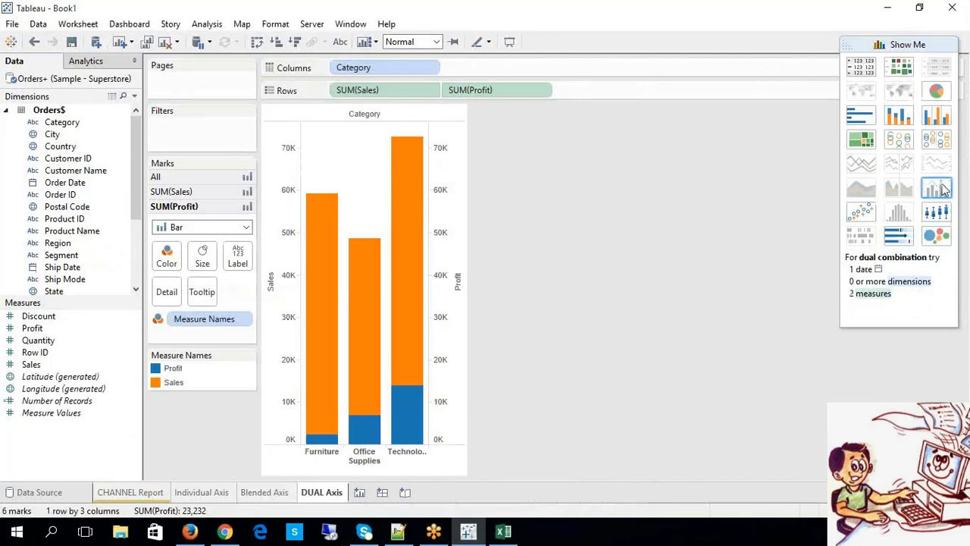
mouse_move(400, 411)
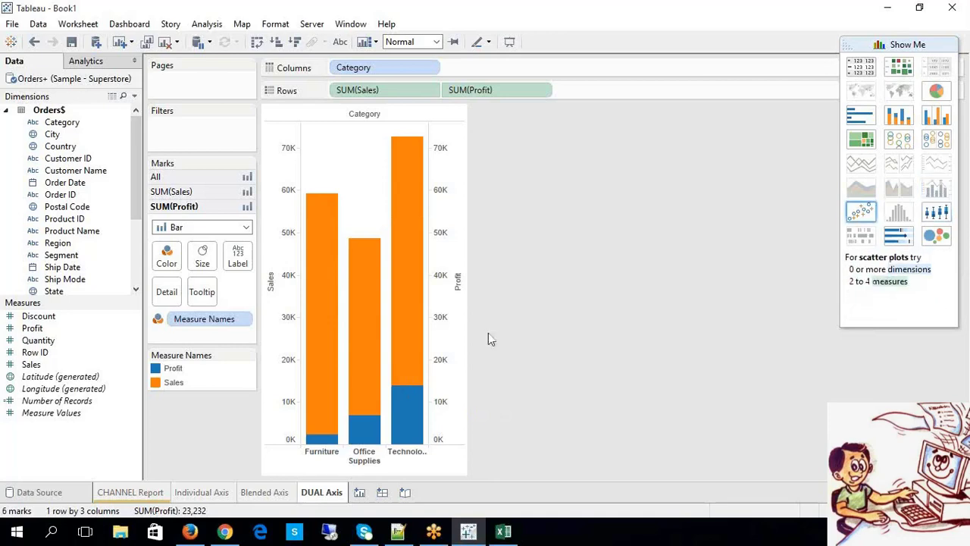
click(353, 91)
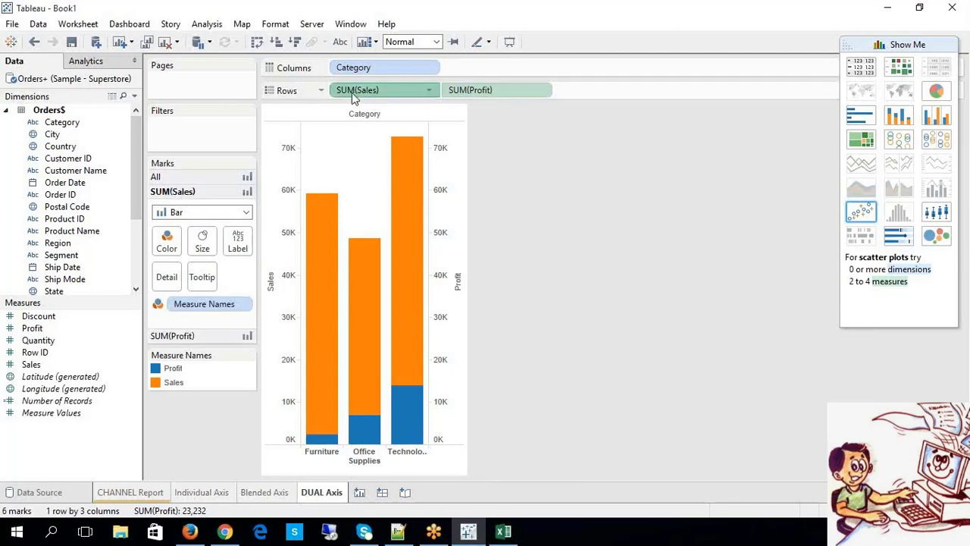
key(Delete)
click(353, 91)
key(Delete)
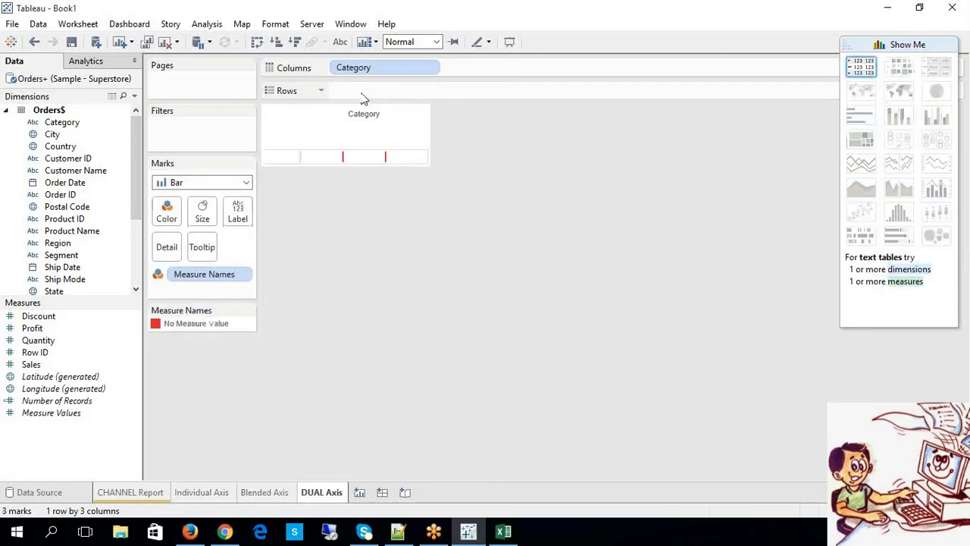
click(369, 68)
key(Delete)
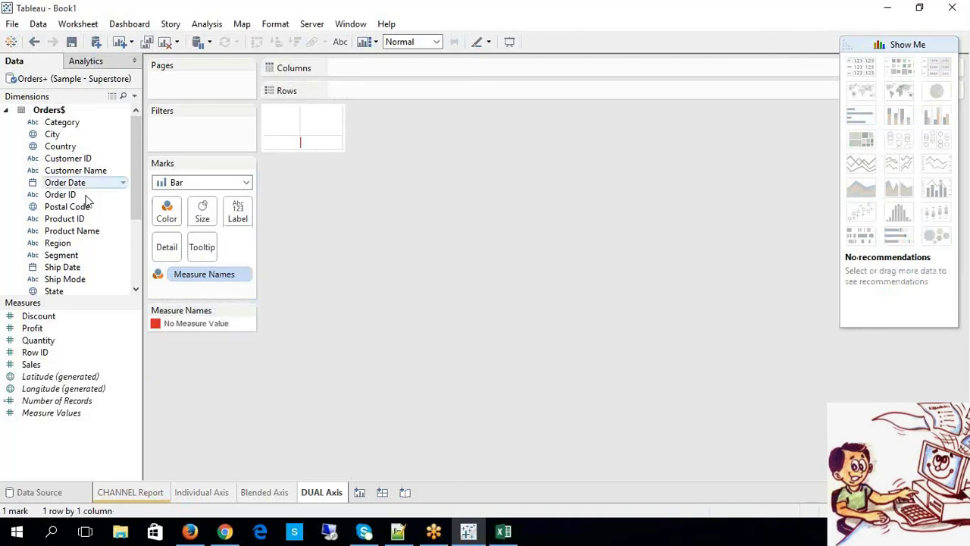
- Add Order Date to the rows and Profit and Sales to the columns, and swap the rows and columns
drag(67, 183, 350, 91)
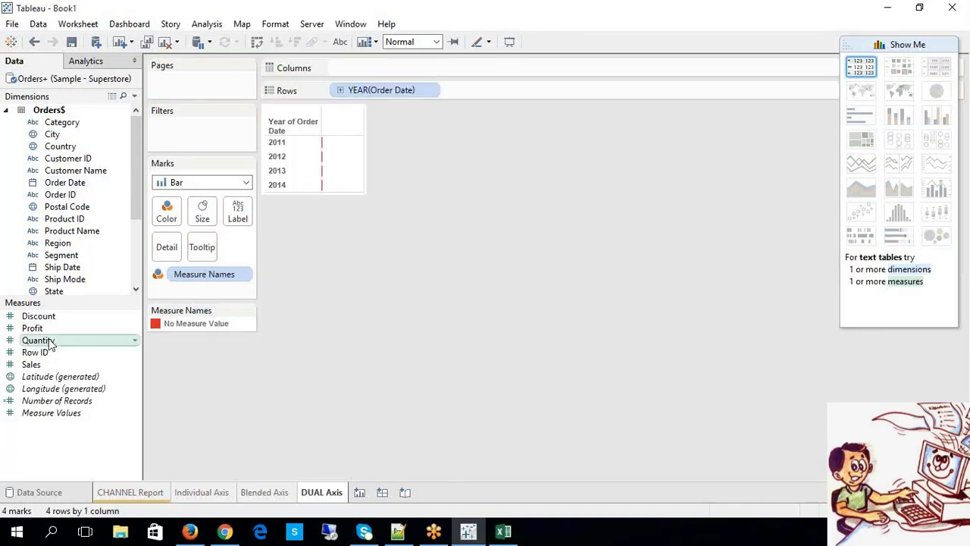
drag(35, 328, 364, 72)
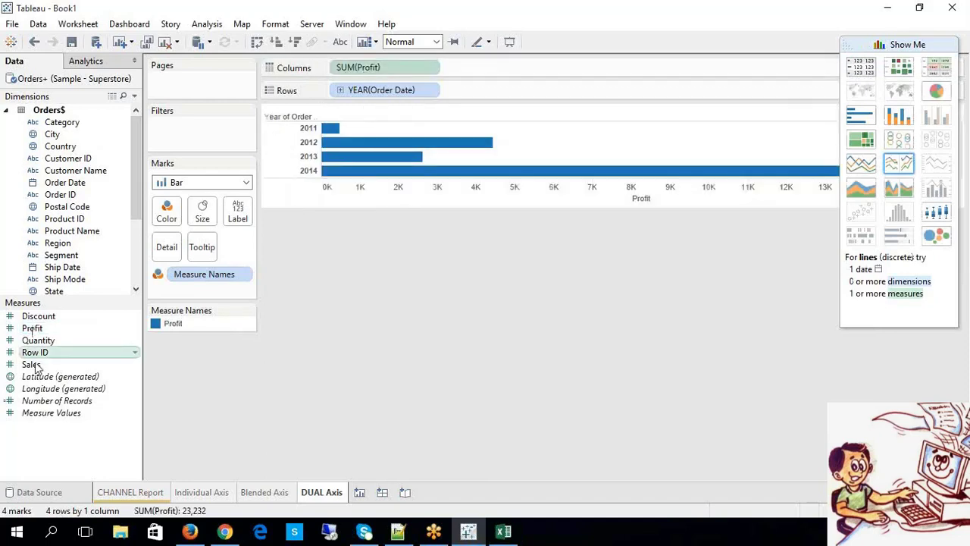
drag(31, 365, 450, 99)
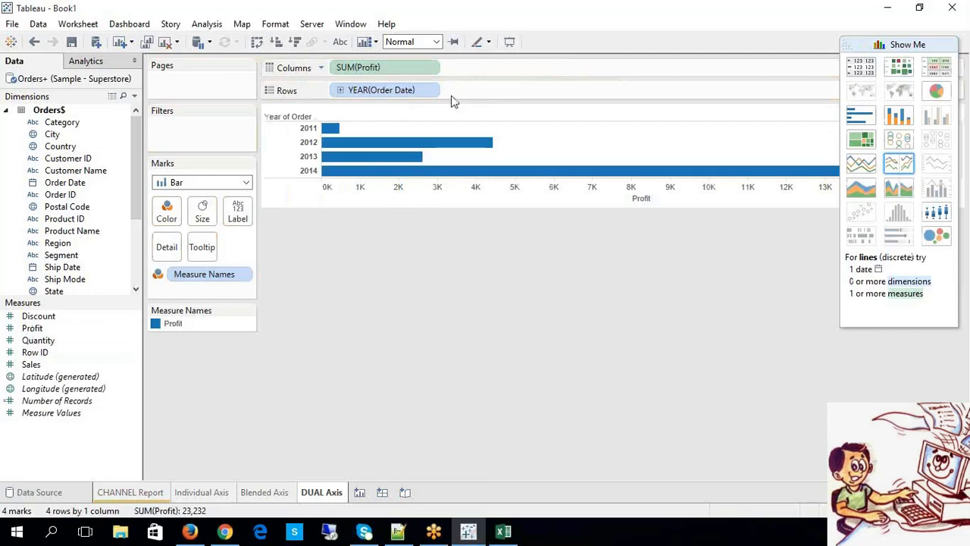
mouse_move(30, 364)
mouse_down()
mouse_move(159, 360)
mouse_move(480, 79)
mouse_up()
key(ctrl+w)
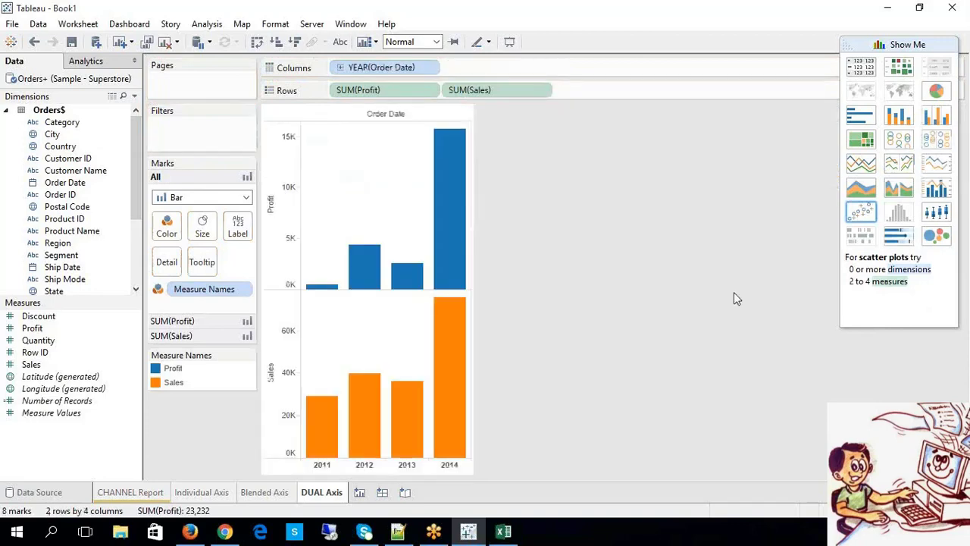
- Convert the chart to a dual combination, hide the chart suggestions, and highlight the Sales line and the Profit bars in turn
click(938, 192)
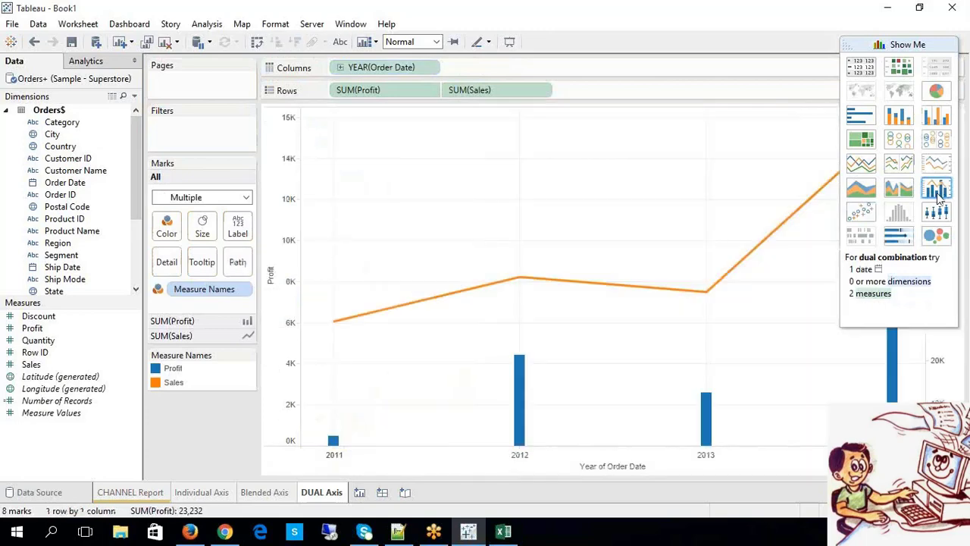
click(949, 41)
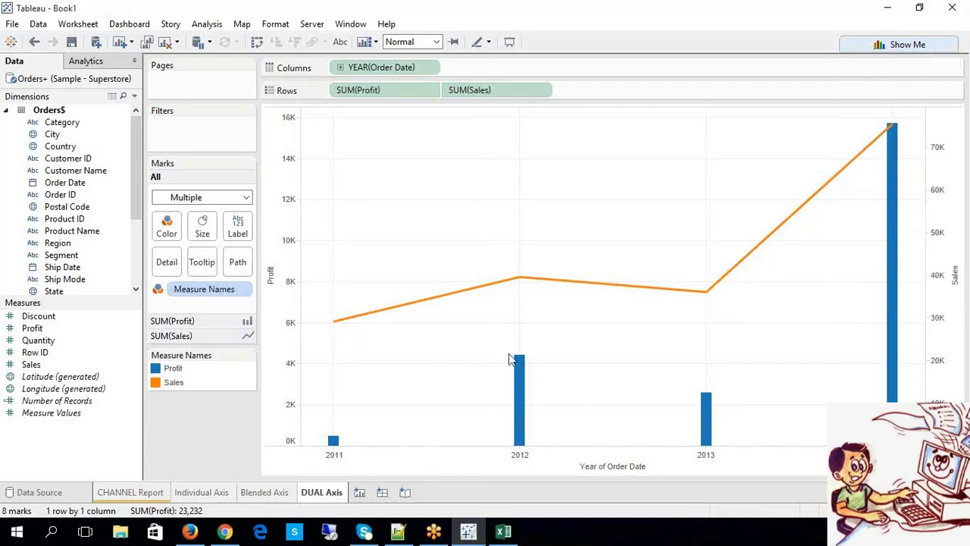
click(385, 313)
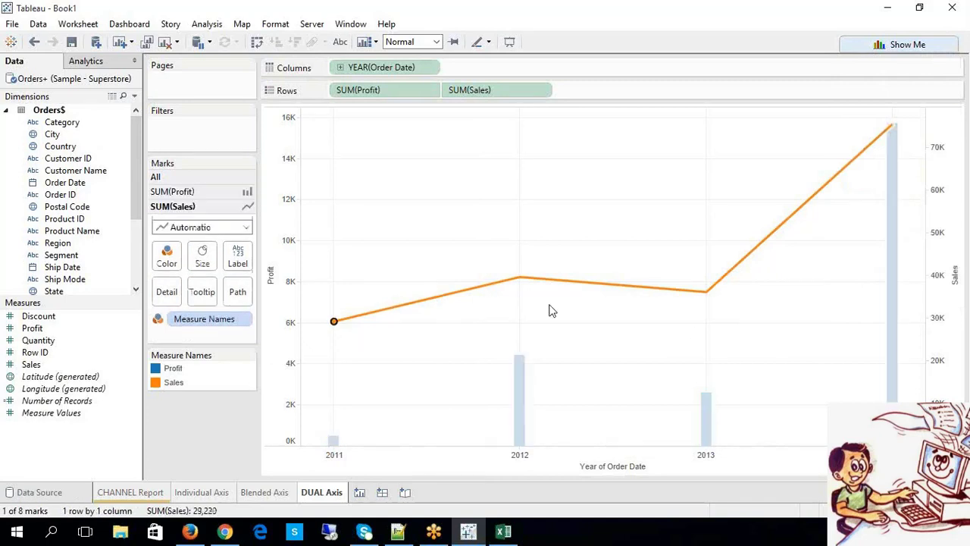
click(173, 368)
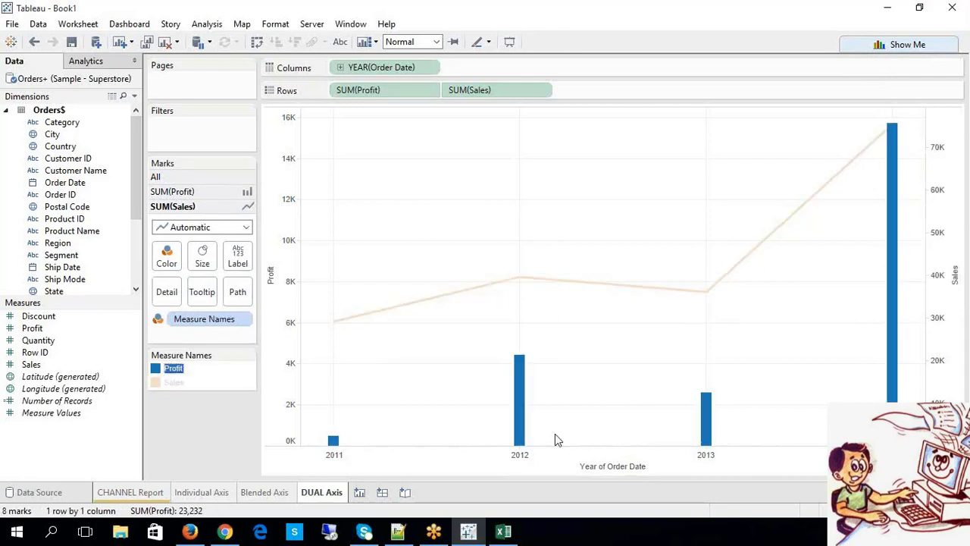
- Try the Line mark type for Sales and set it to Square
click(202, 231)
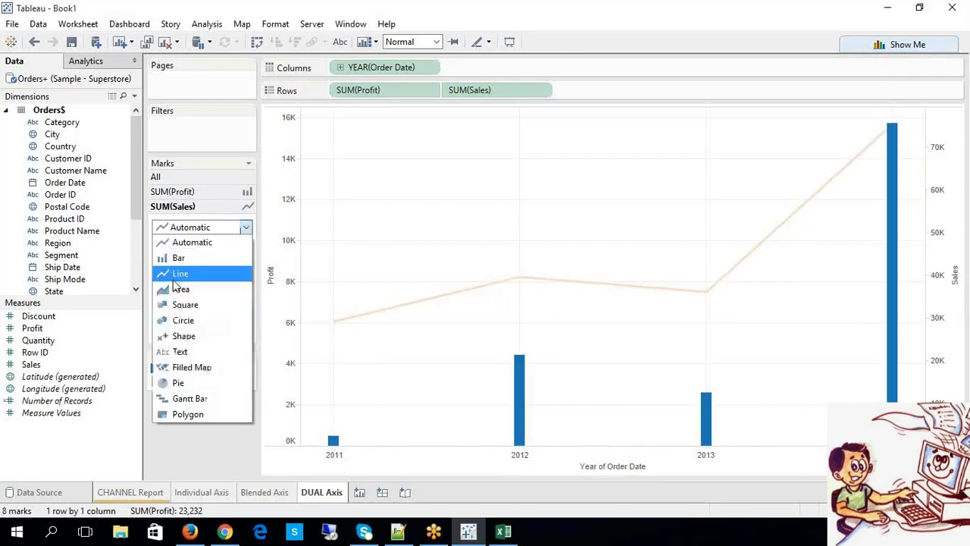
click(179, 269)
click(182, 238)
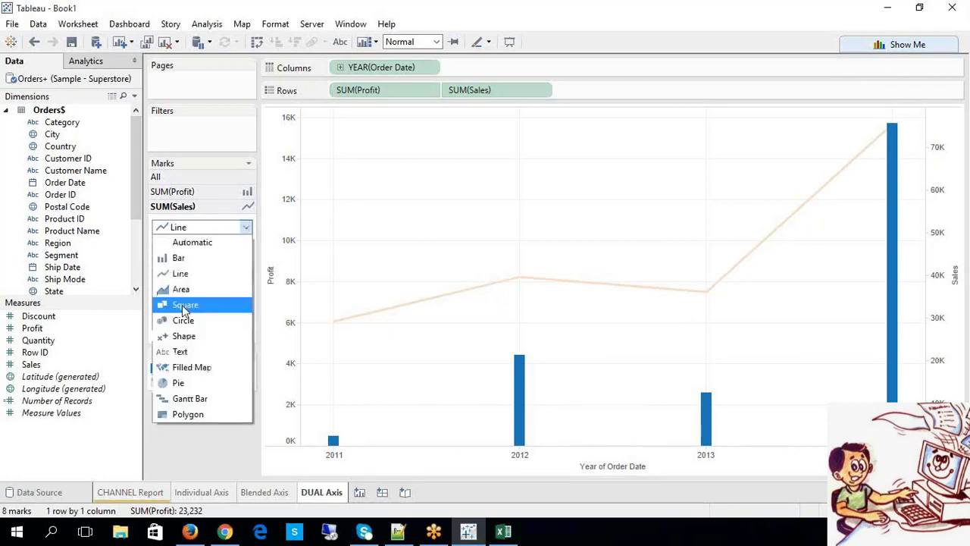
click(184, 306)
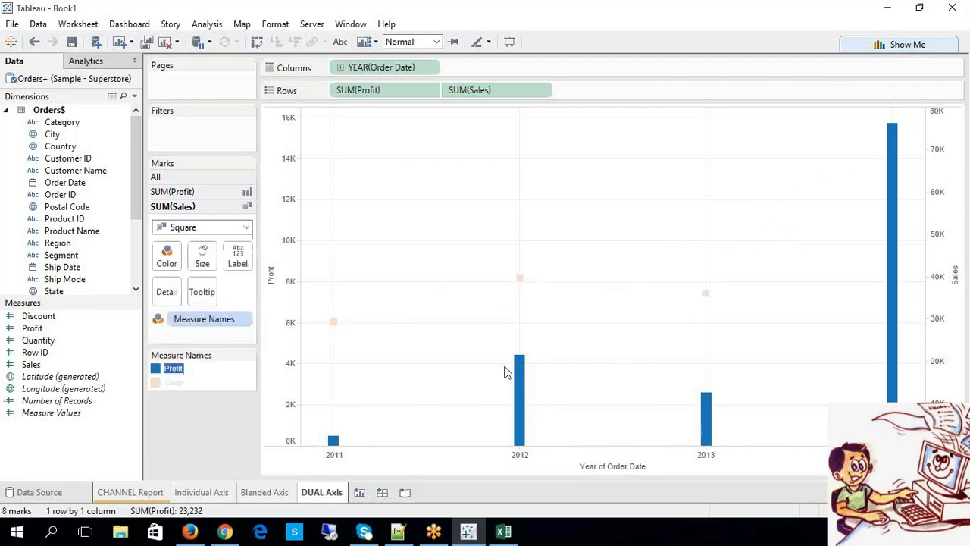
- Highlight Sales, try the Bar mark type for it, and set its mark type to Line
click(174, 384)
click(181, 236)
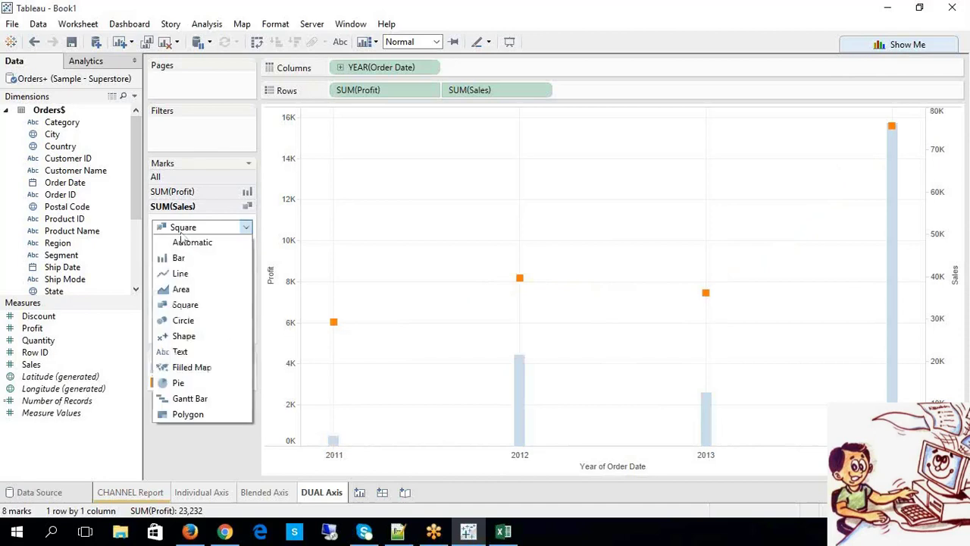
click(179, 258)
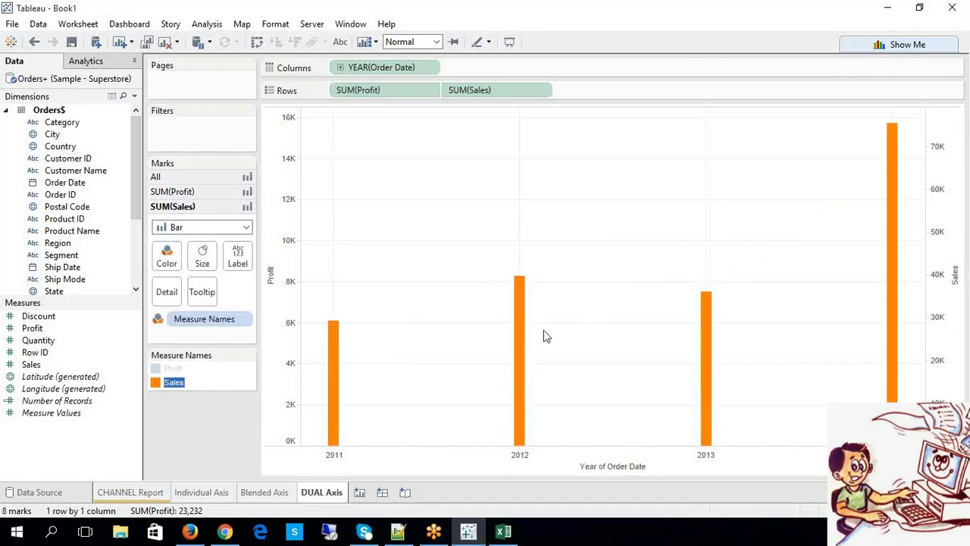
click(188, 228)
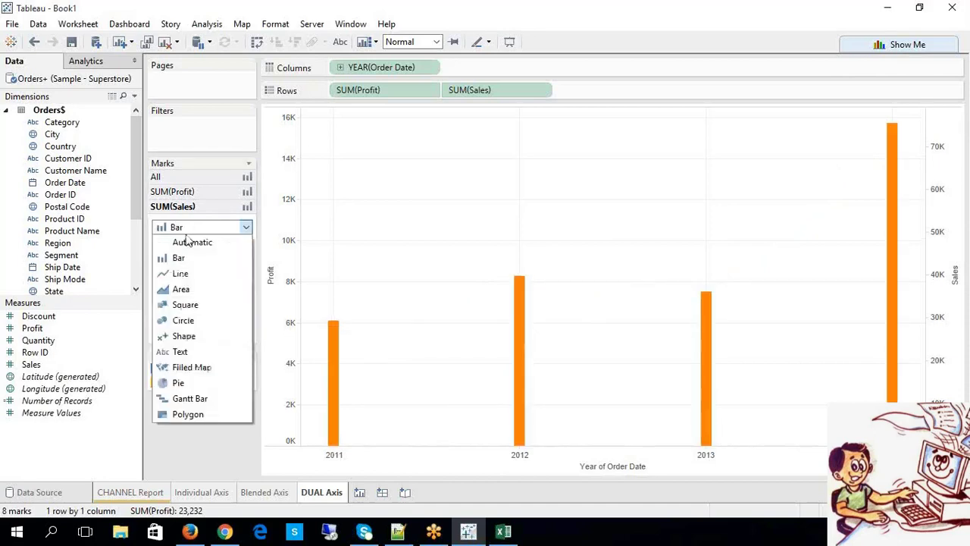
click(182, 274)
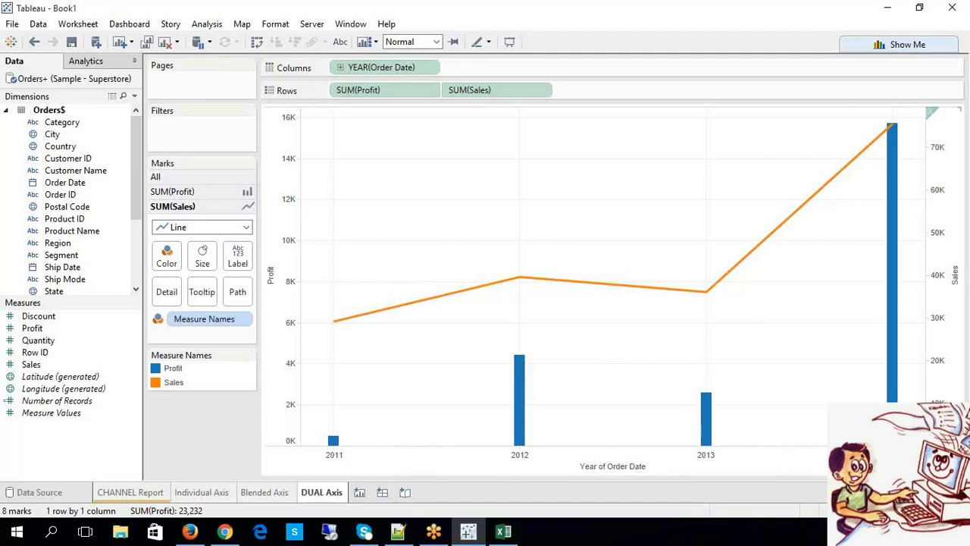
- Synchronize the Sales axis with the Profit axis and select the Profit axis to compare the scales
right_click(944, 250)
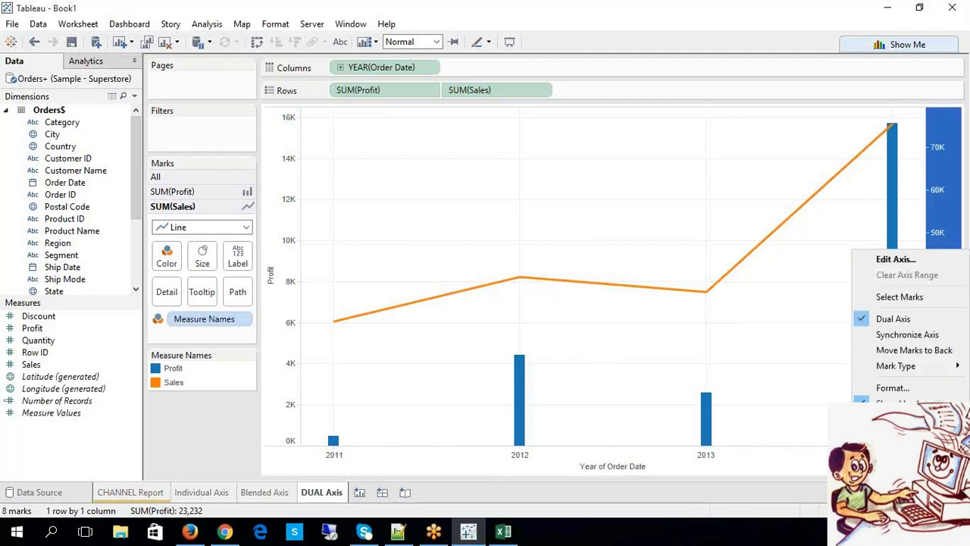
click(906, 335)
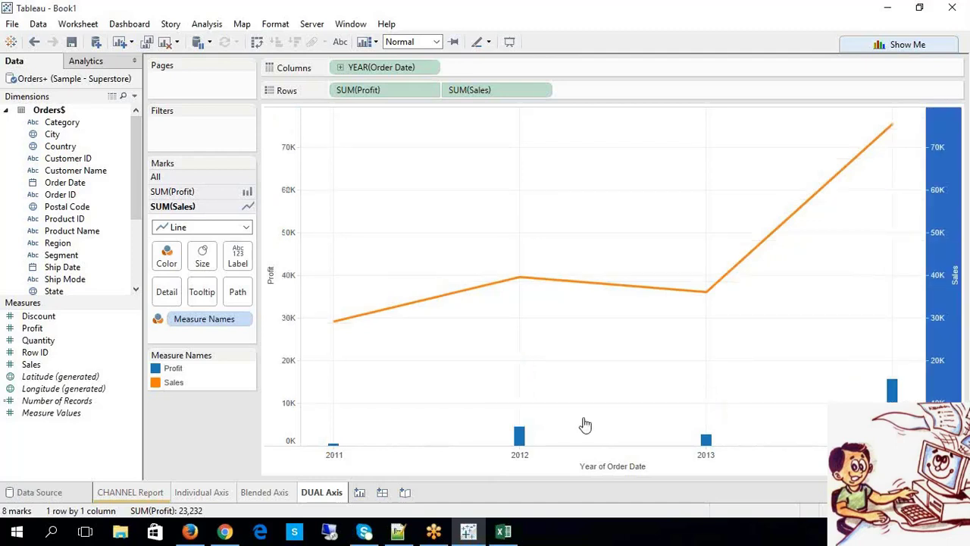
click(279, 139)
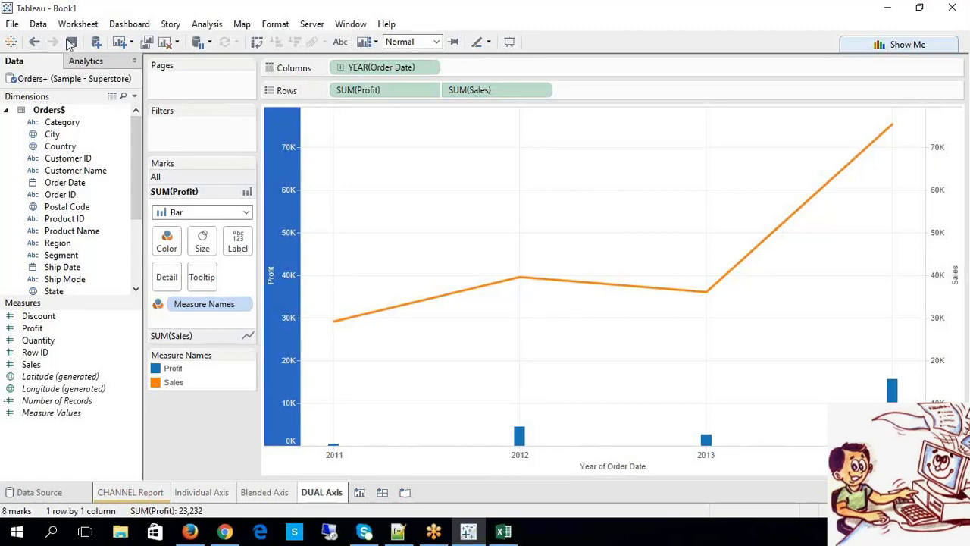
- Save the workbook to the Desktop as the Tableau workbook Book1, replacing the existing file
click(71, 42)
click(59, 117)
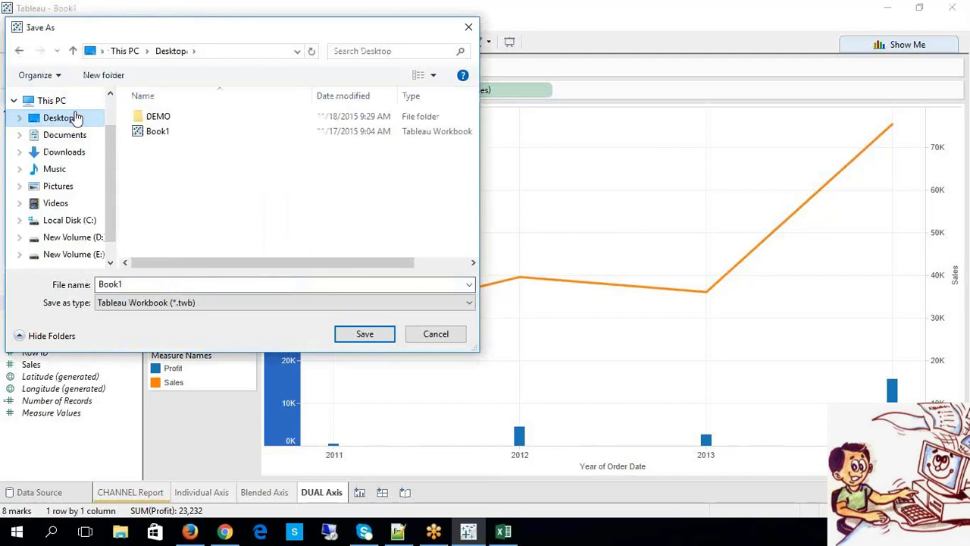
click(152, 135)
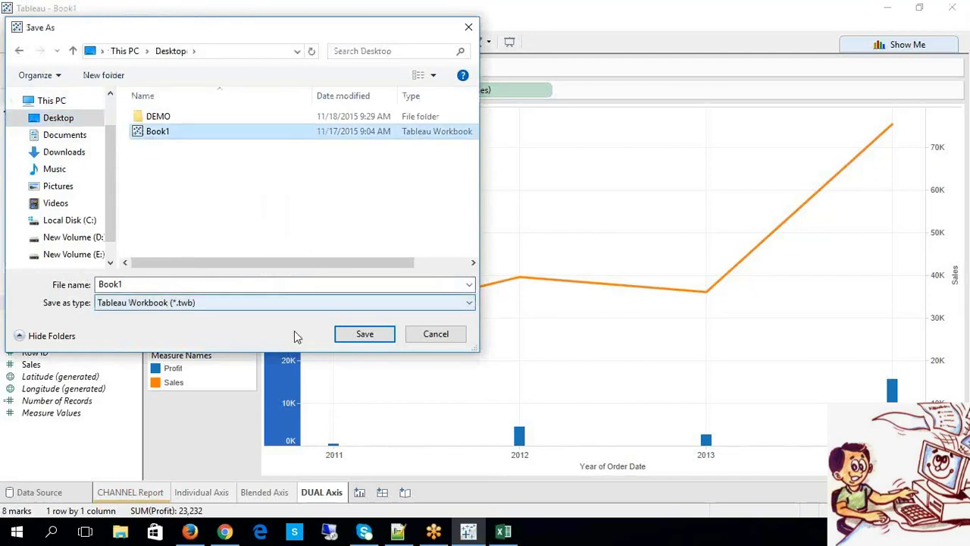
click(354, 337)
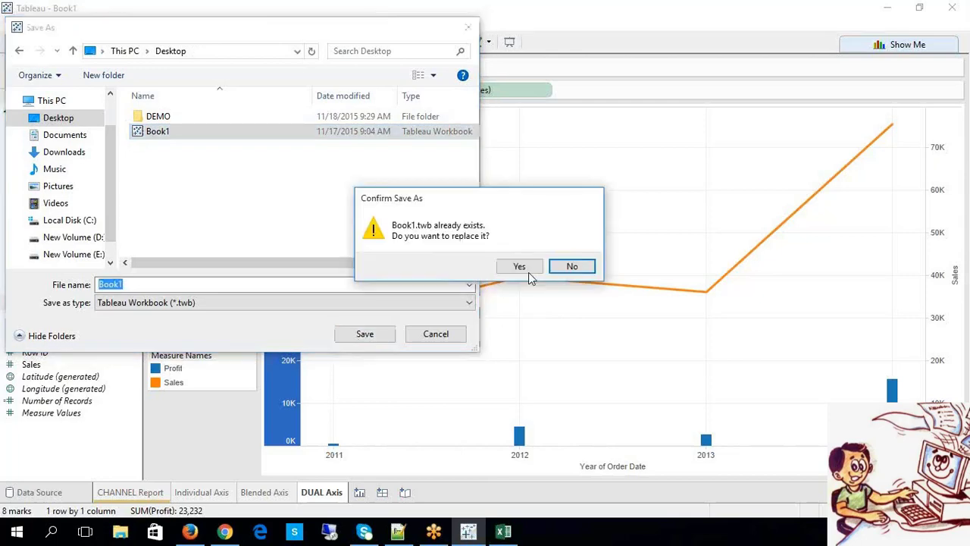
click(529, 273)
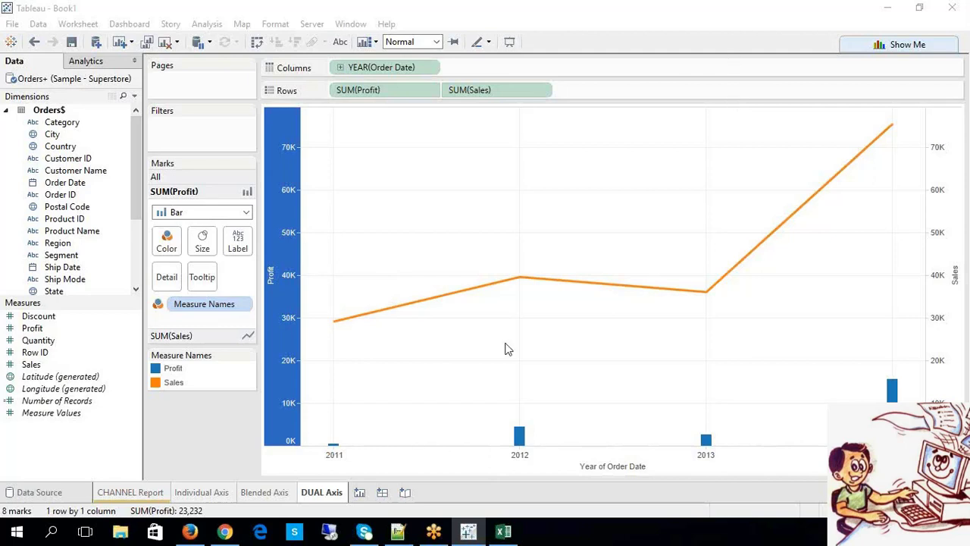
- Highlight the Profit bars and the Sales line in turn, and select the Profit and Sales axes alternately to compare their scales
click(169, 369)
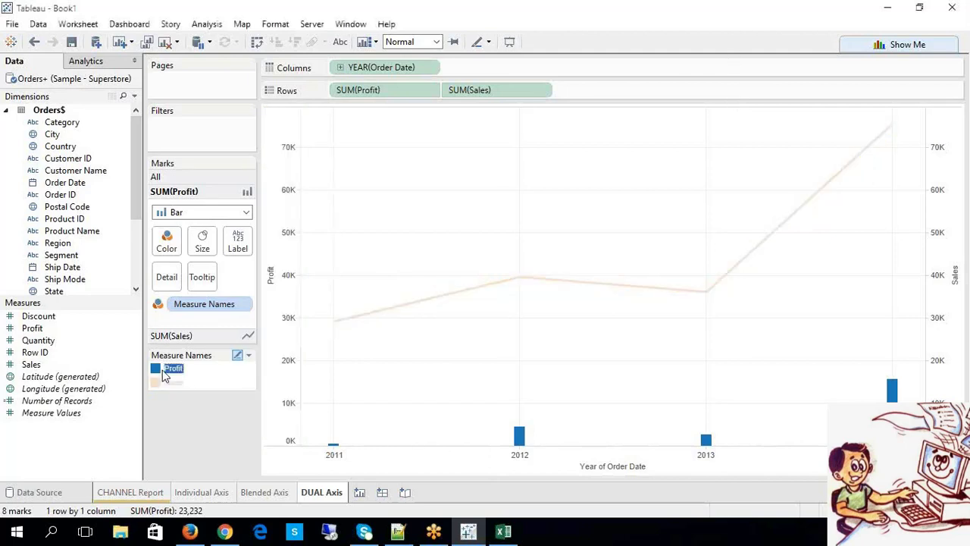
click(170, 382)
click(177, 458)
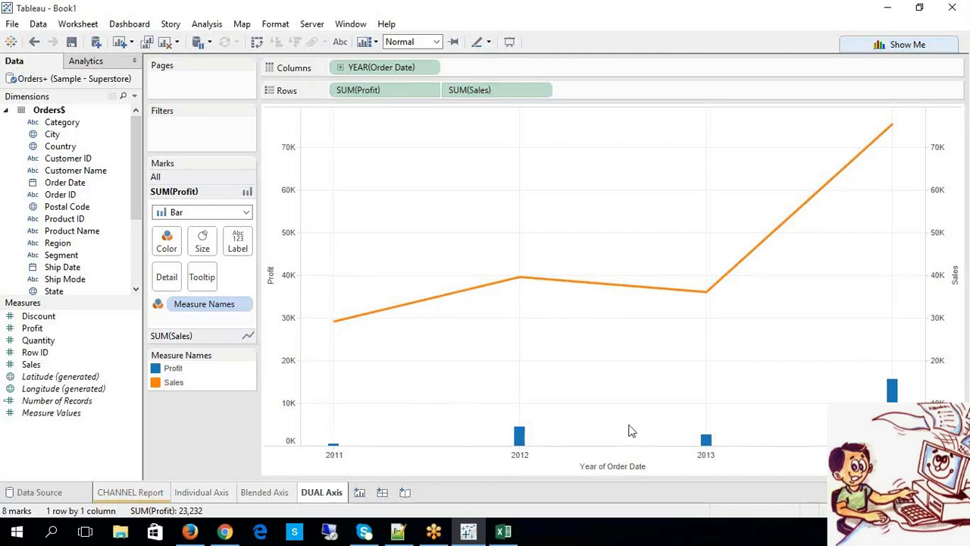
click(287, 406)
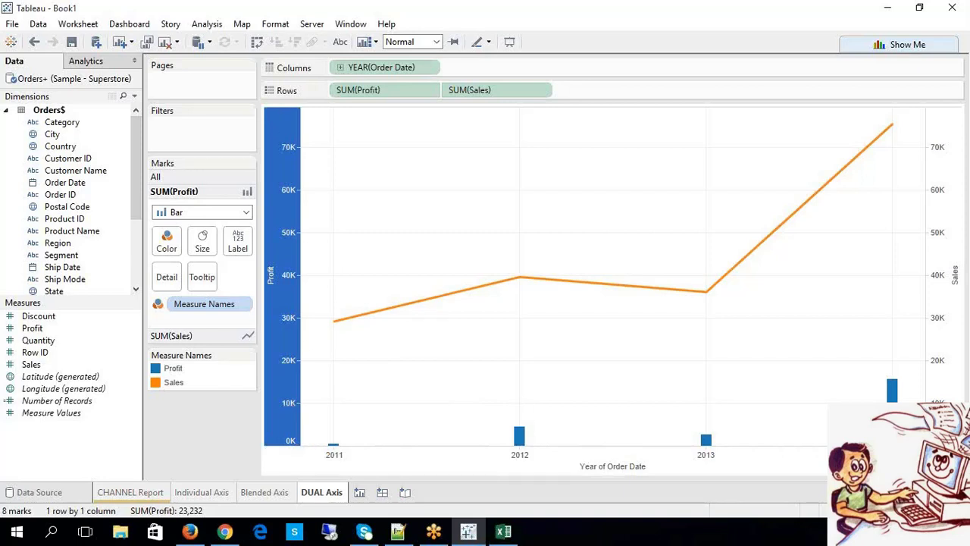
click(943, 277)
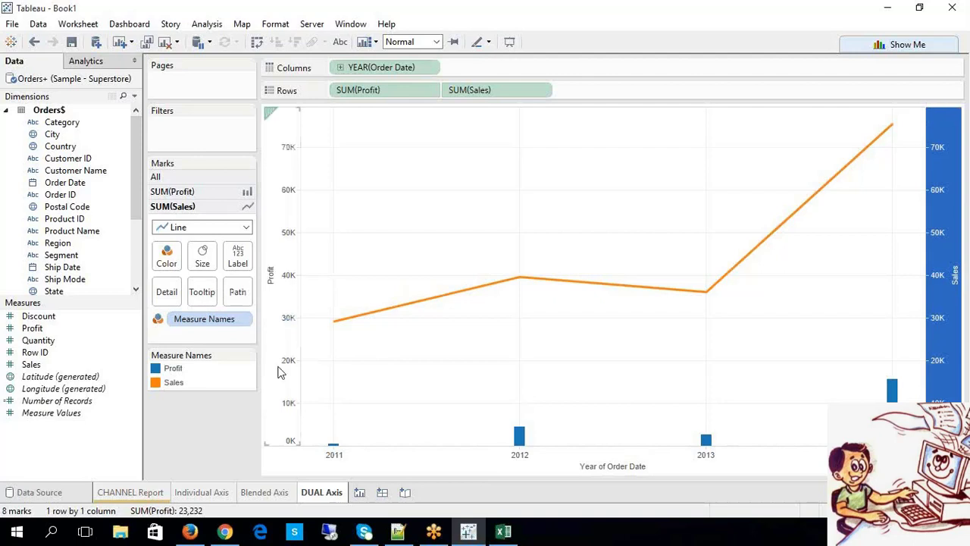
click(285, 399)
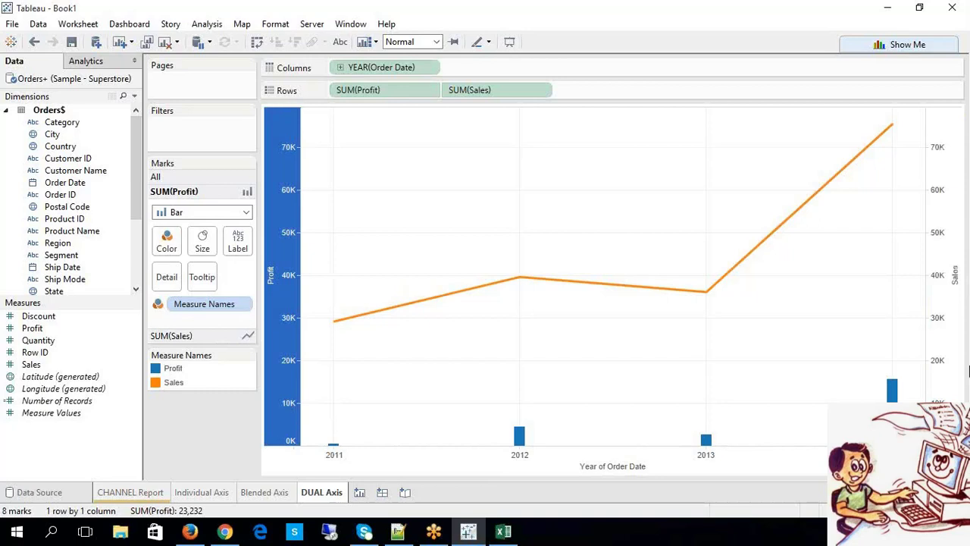
click(953, 352)
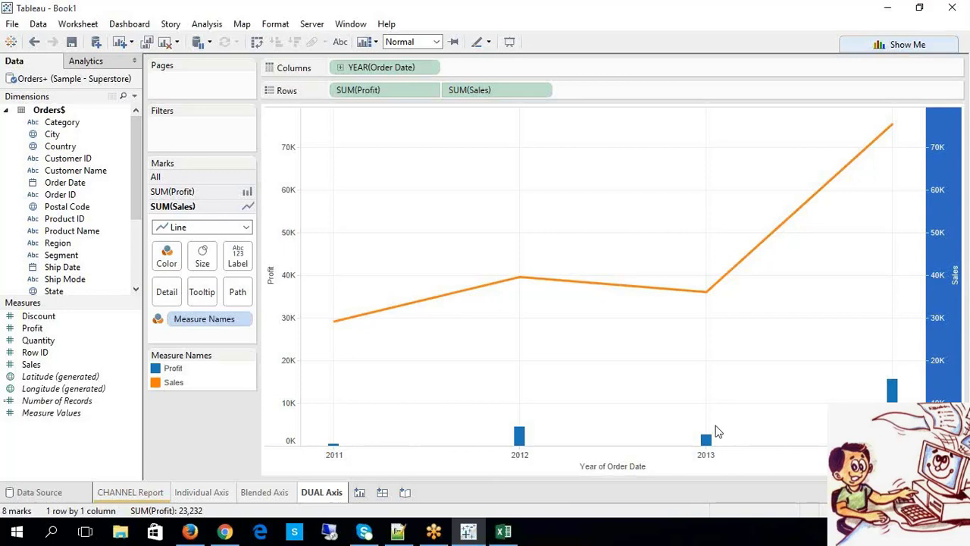
- Turn off synchronization of the Sales axis to show the separate scales, and synchronize the axes again
right_click(952, 388)
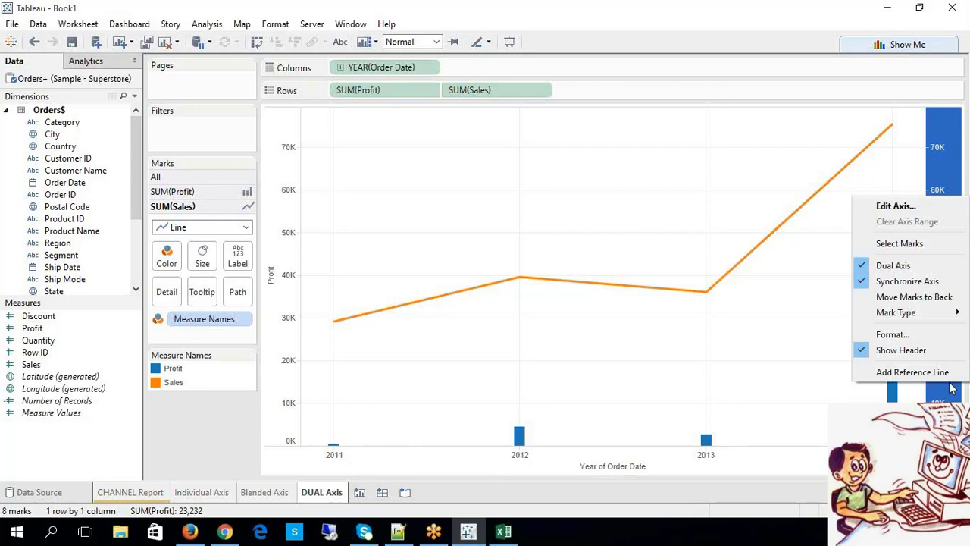
click(902, 281)
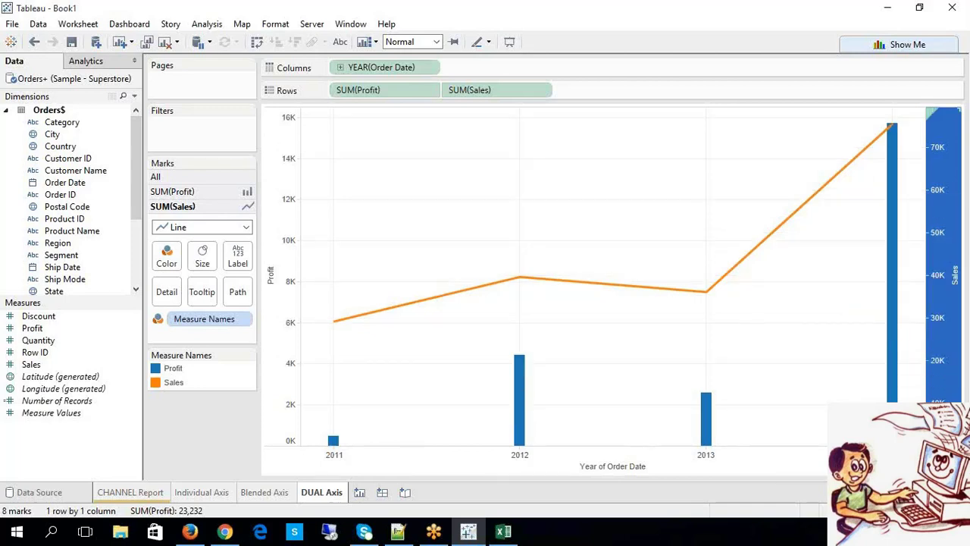
right_click(942, 233)
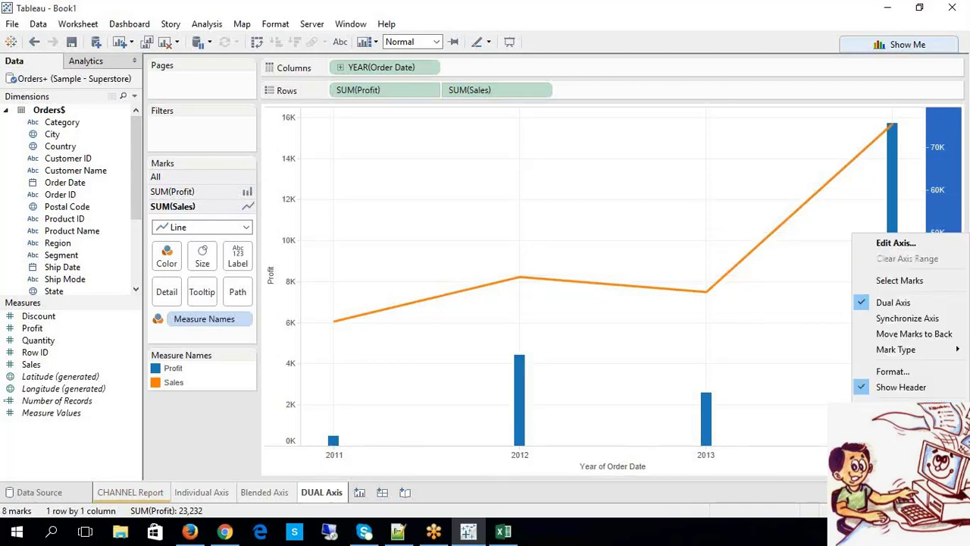
click(907, 318)
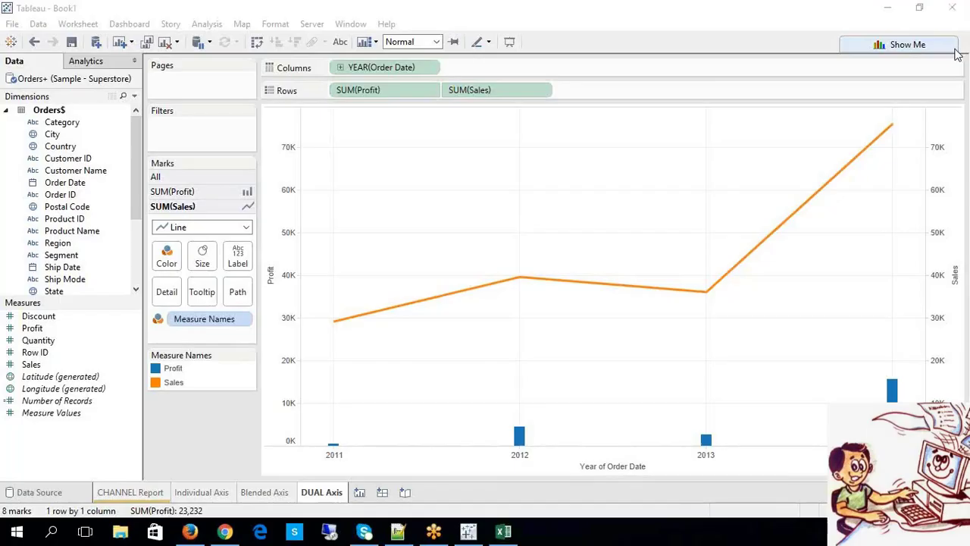